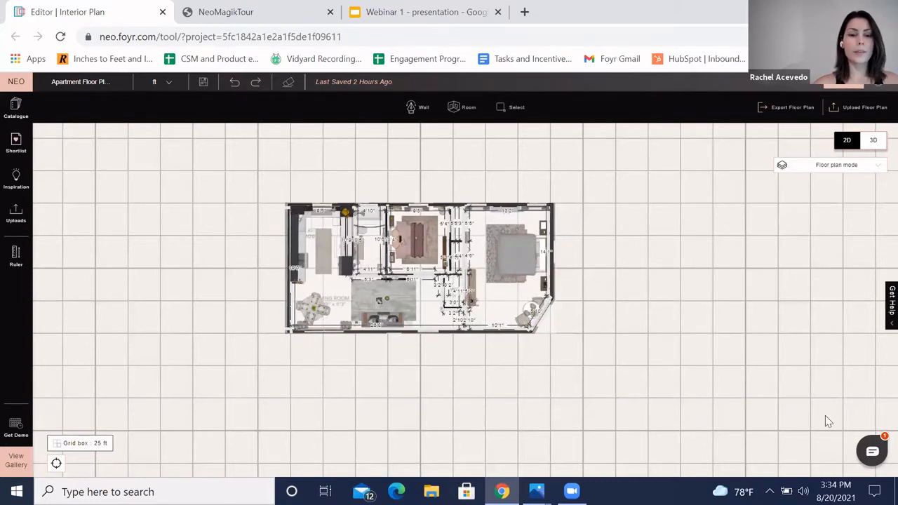
Step: Upload the 'Apartment floorplan' image from the Textures folder as a floor plan
scroll(620, 334, "up", 2)
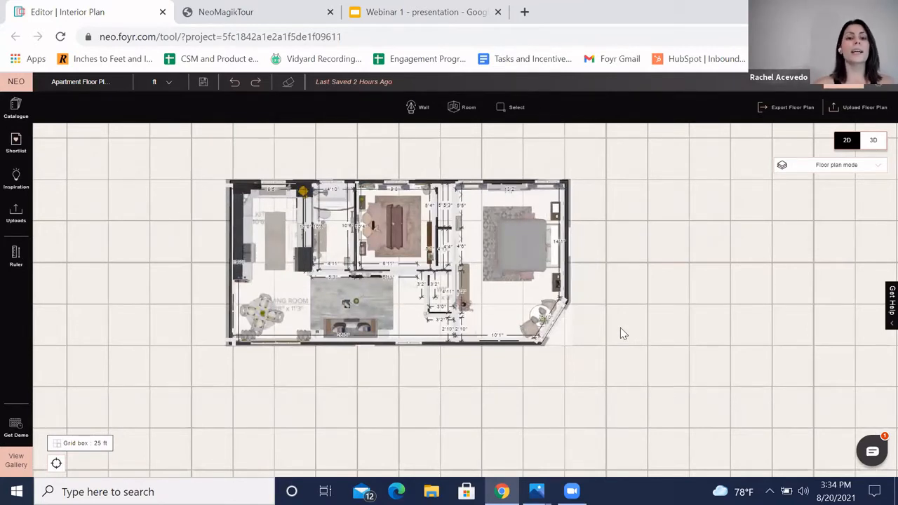
left_click_drag(640, 315, 568, 319)
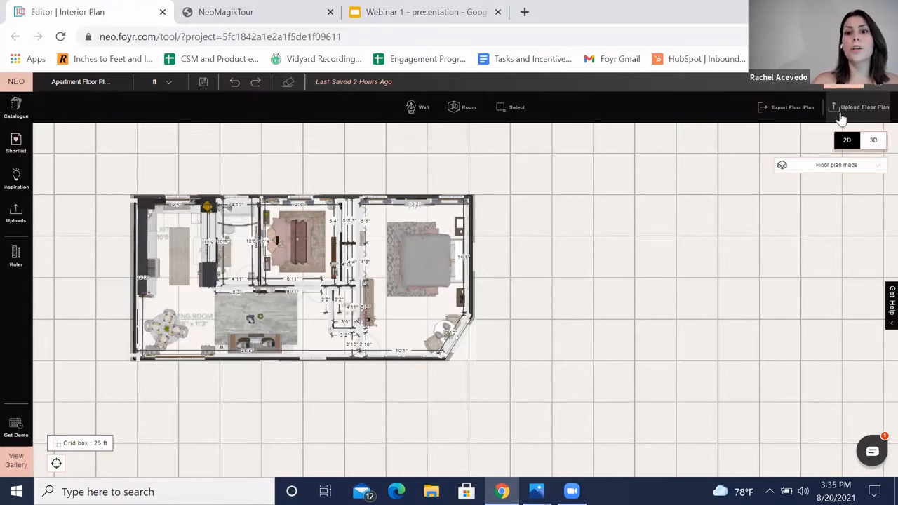
left_click(865, 118)
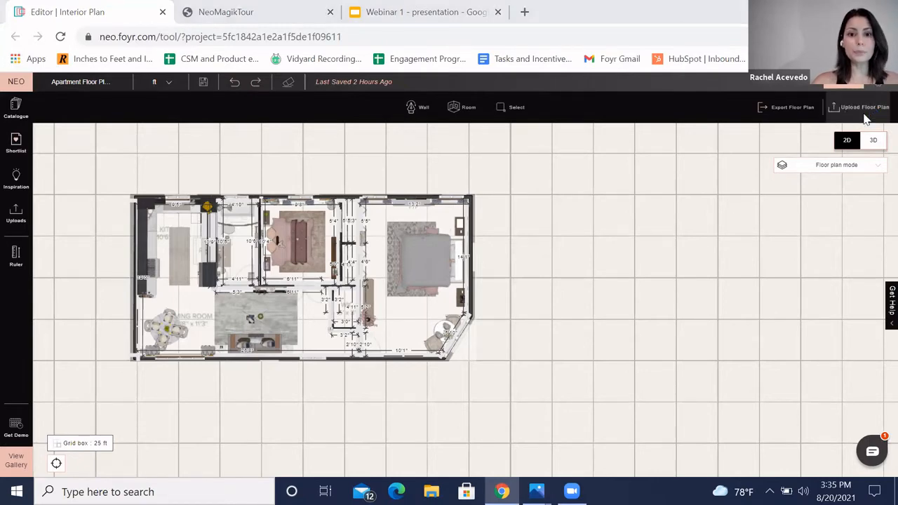
scroll(432, 276, "down", 3)
scroll(433, 284, "down", 10)
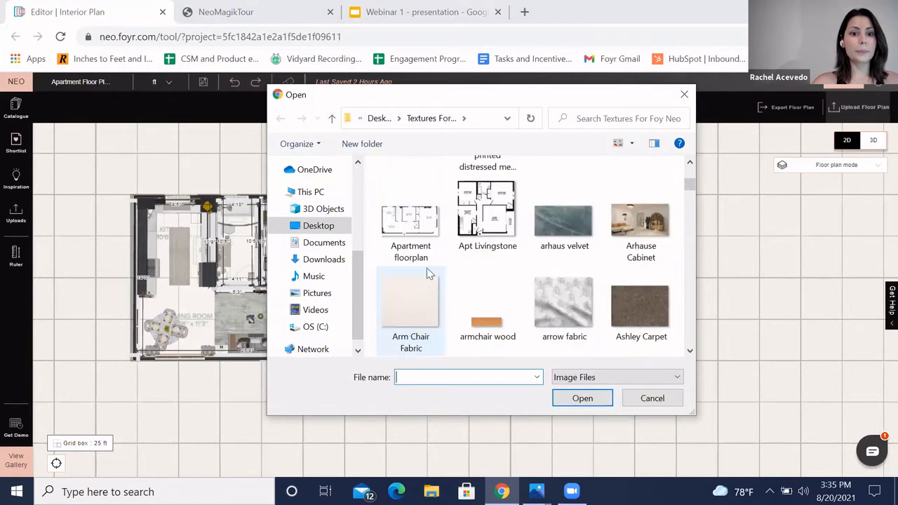
left_click(411, 223)
left_click(582, 398)
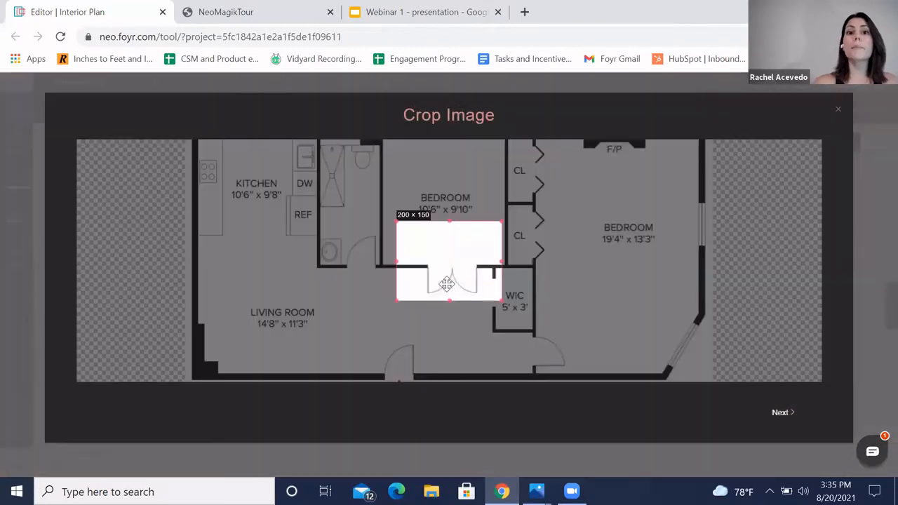
Step: Crop the uploaded image to enclose the whole apartment outline and continue
left_click_drag(454, 267, 292, 202)
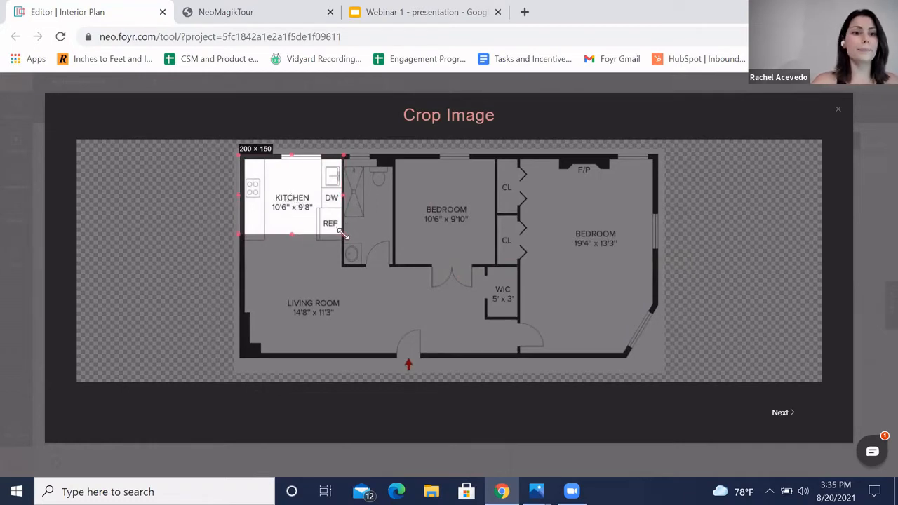
left_click_drag(344, 235, 658, 360)
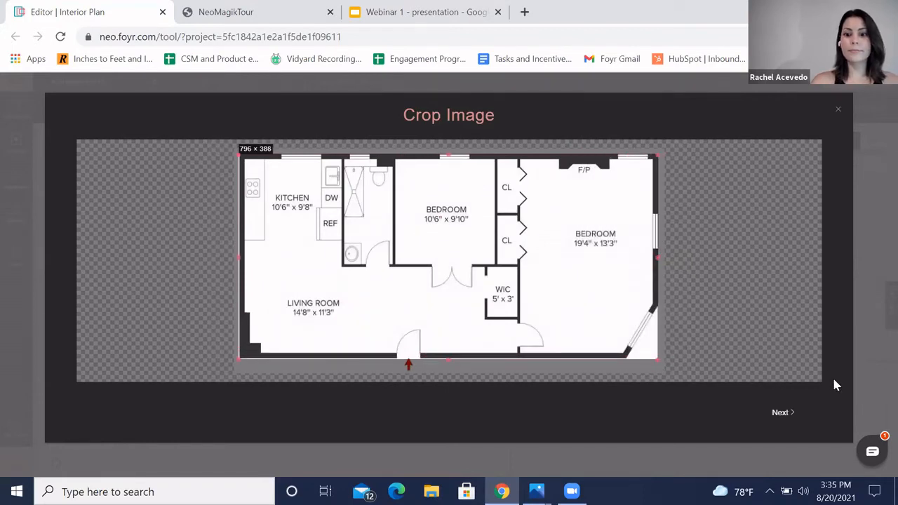
left_click(783, 413)
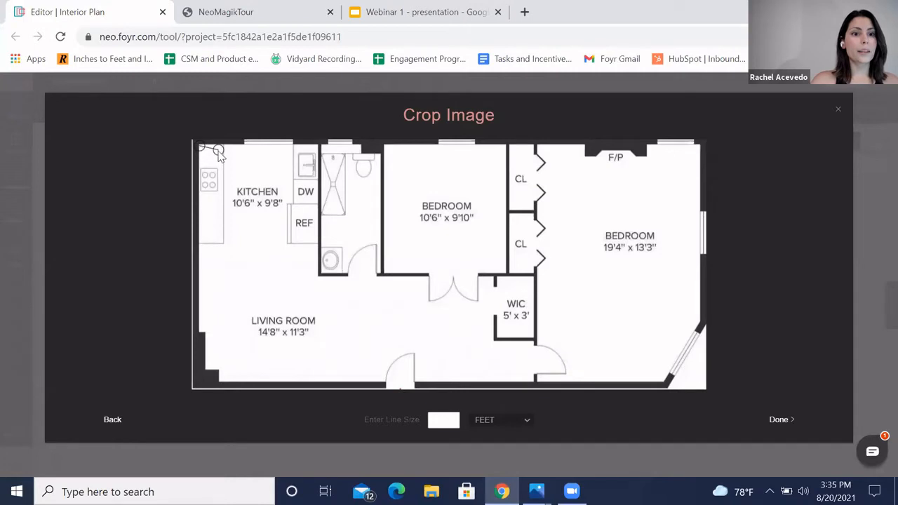
Step: Scale the image by drawing a reference line along the kitchen's top wall and setting it to 9'8" in feet
left_click_drag(228, 152, 318, 148)
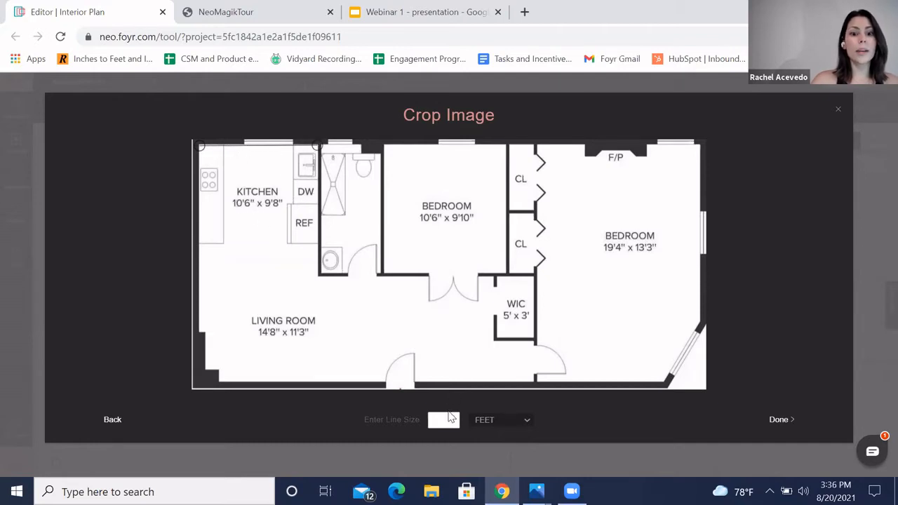
left_click(450, 419)
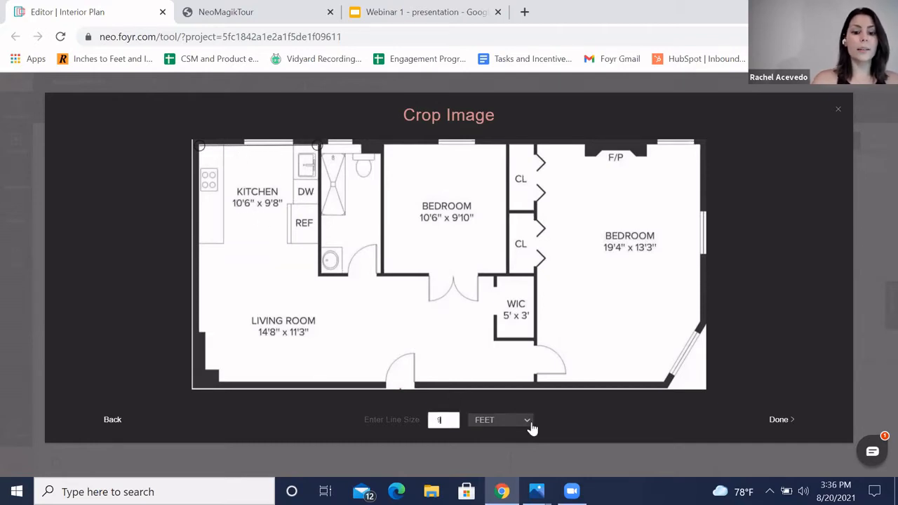
type("9'8")
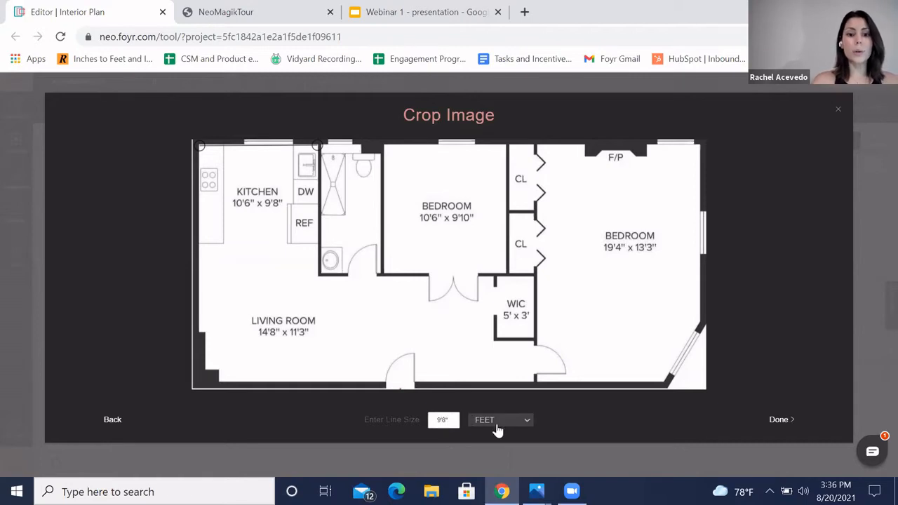
left_click(499, 423)
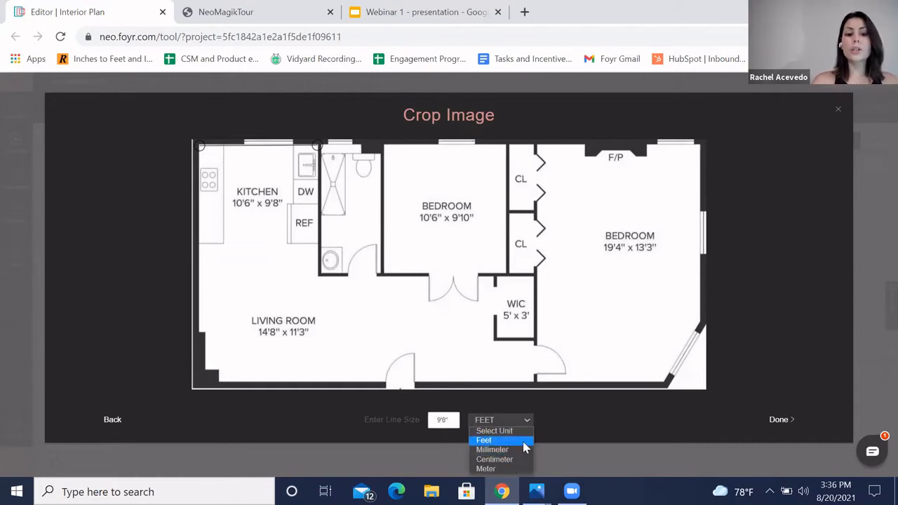
left_click(524, 442)
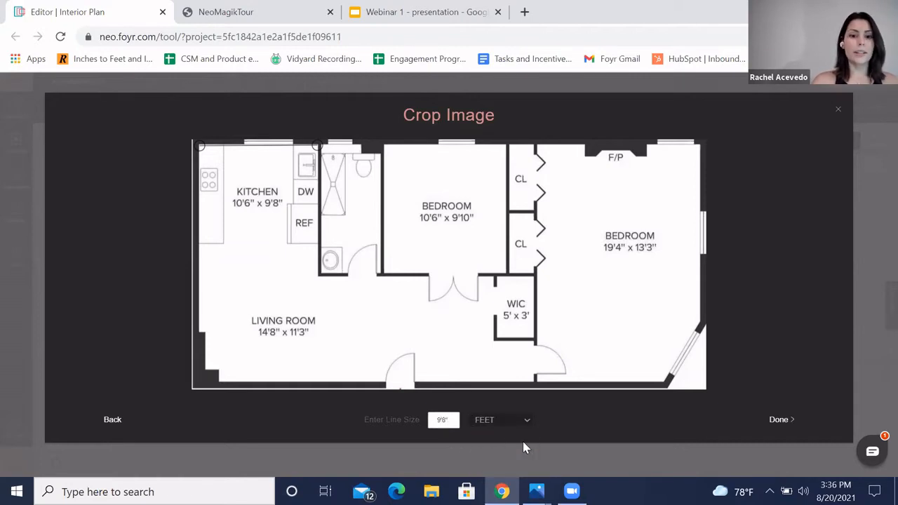
left_click(781, 421)
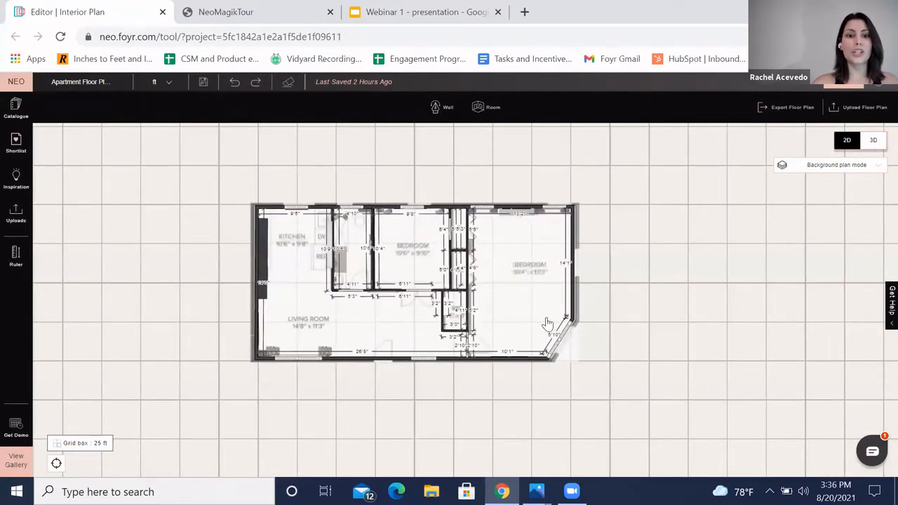
Step: Pull the duplicate background image aside from the plan and delete it
left_click_drag(680, 280, 676, 291)
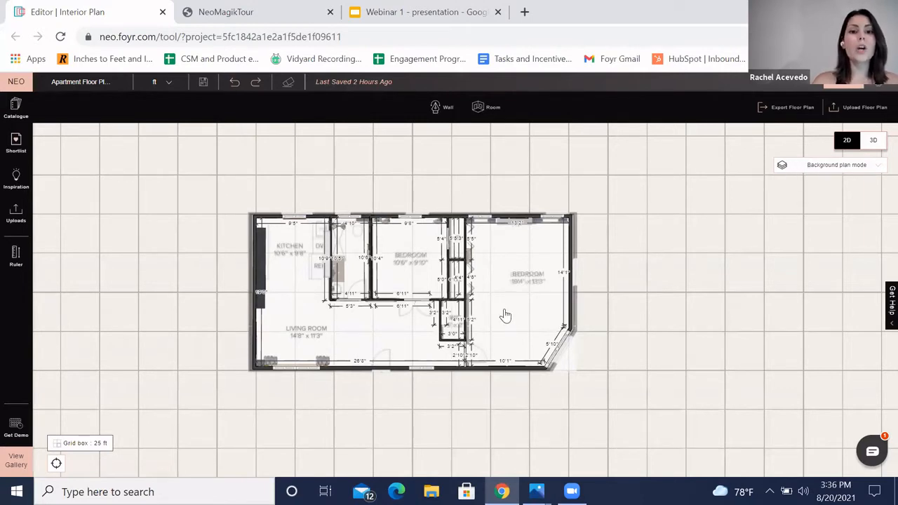
left_click_drag(504, 310, 607, 323)
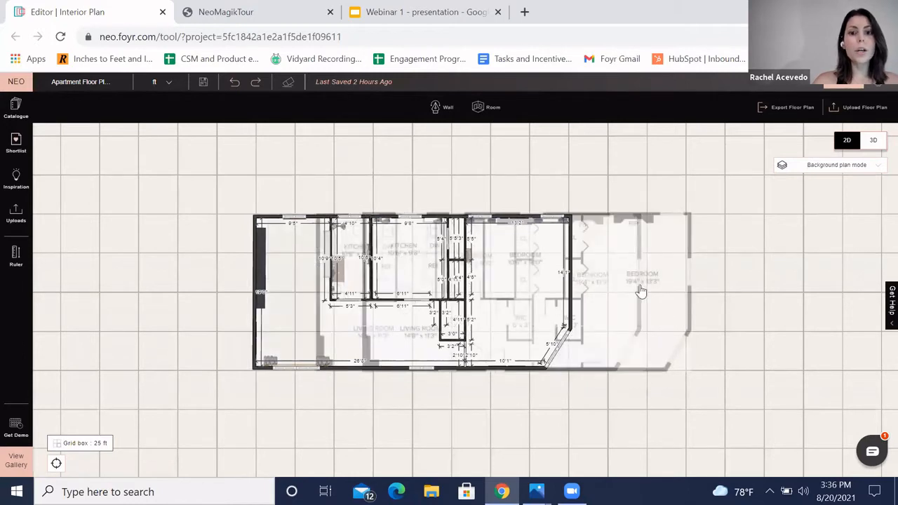
left_click_drag(640, 290, 640, 288)
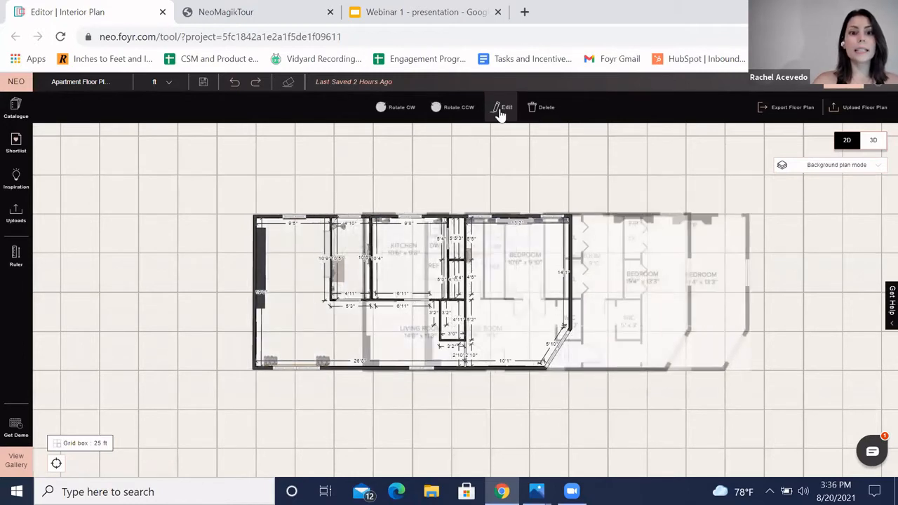
left_click(501, 111)
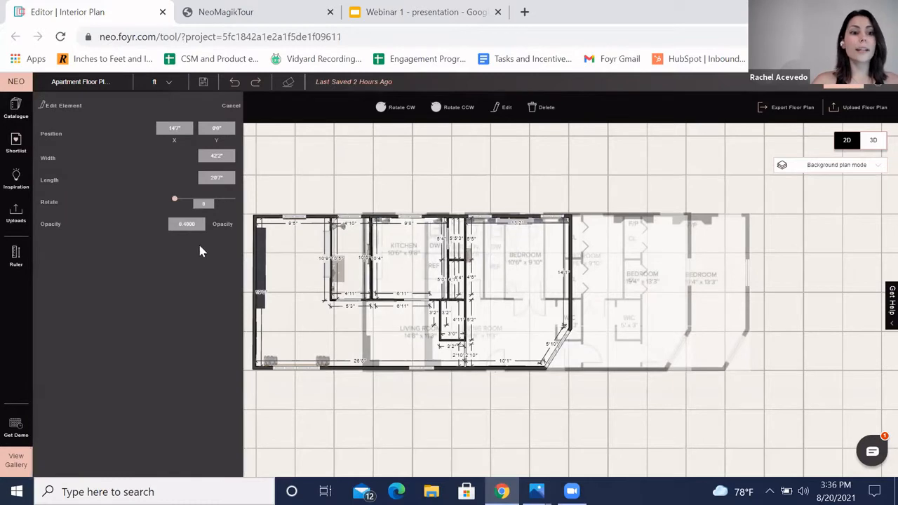
left_click(529, 168)
mouse_move(629, 299)
left_mouse_down()
mouse_move(577, 299)
mouse_move(624, 302)
left_mouse_up()
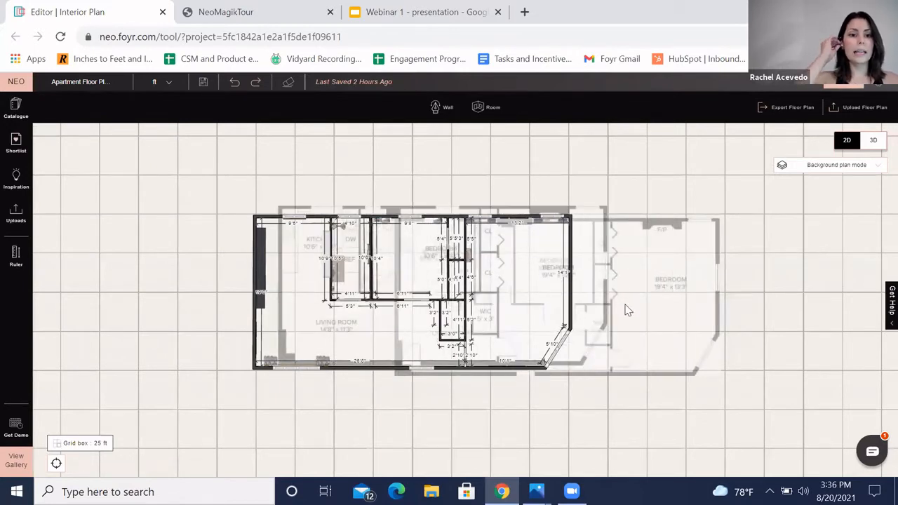
left_click(649, 292)
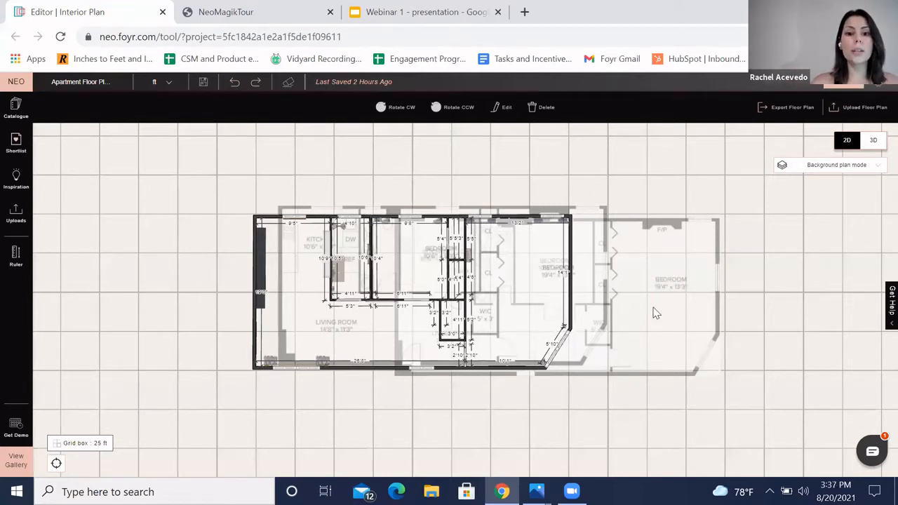
left_click(536, 112)
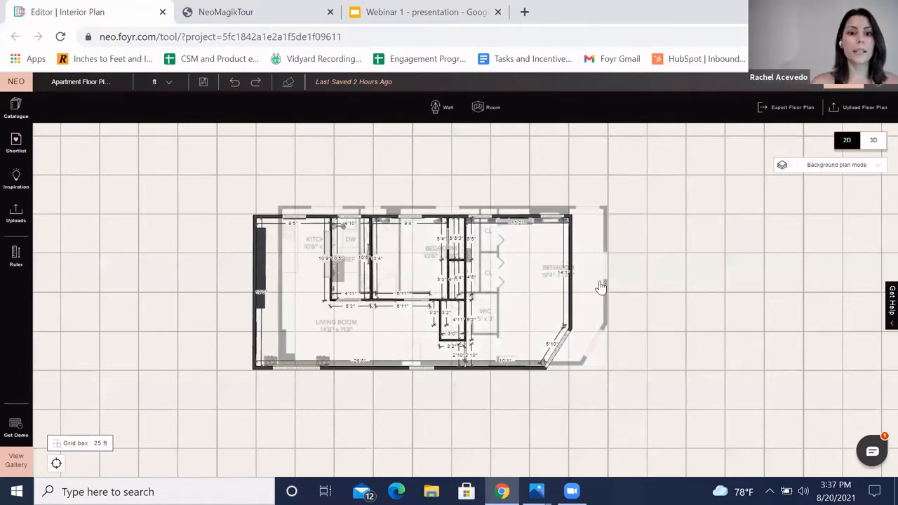
Step: Align the remaining background image with the plan's walls and switch back to Floor plan mode
left_click_drag(578, 293, 533, 304)
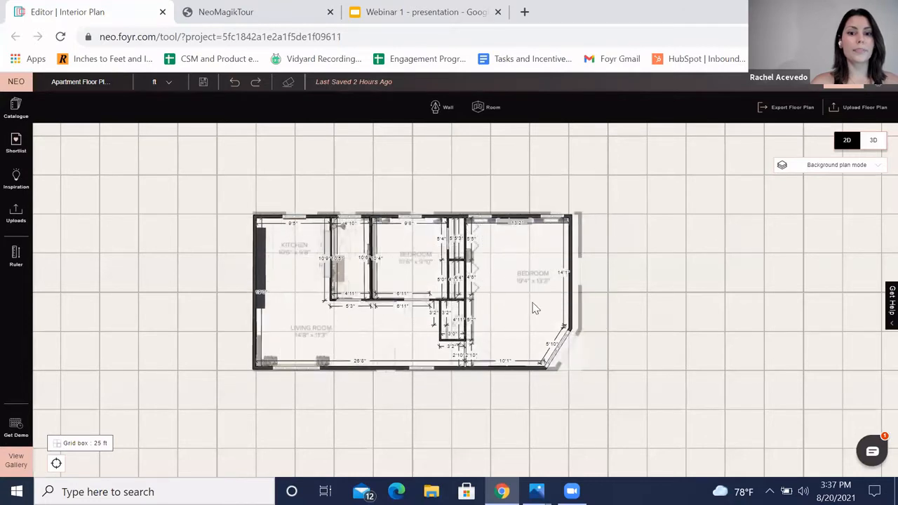
left_click(852, 171)
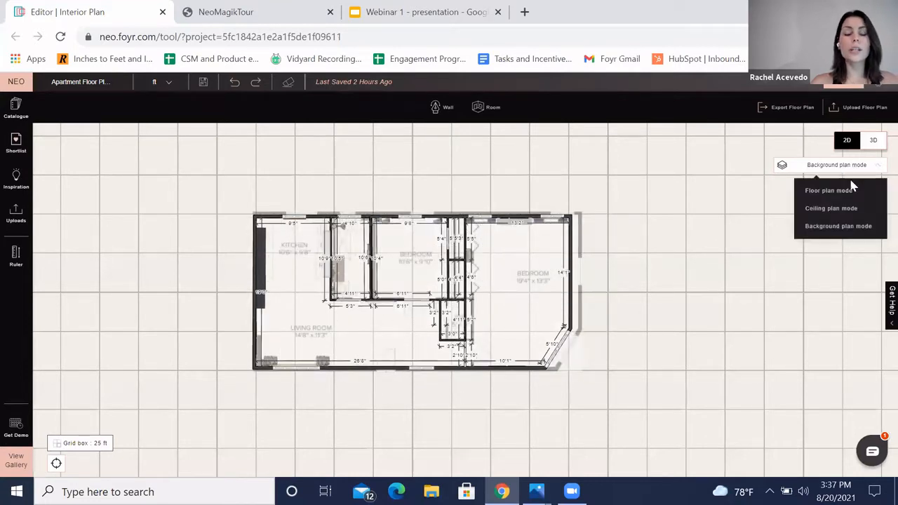
left_click(830, 191)
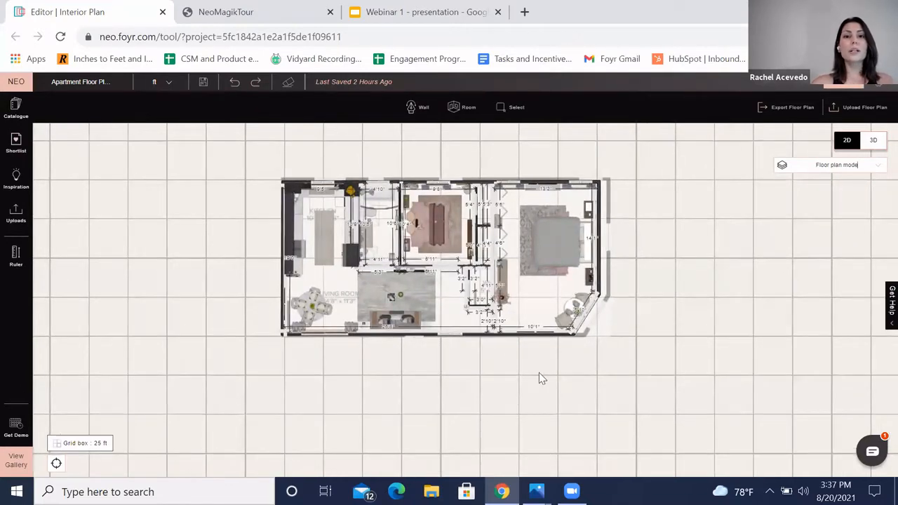
Step: Draw a wall about 10'6" long above the plan with the Wall tool
left_click_drag(529, 399, 538, 405)
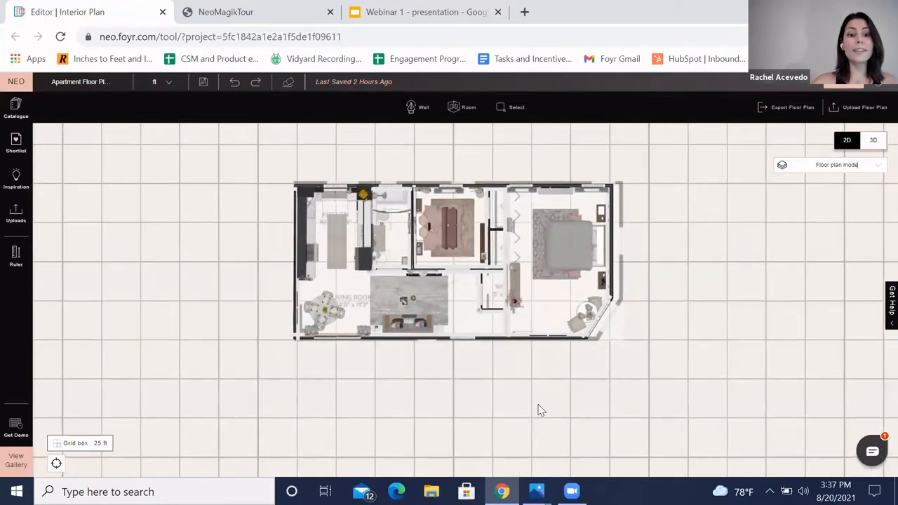
scroll(536, 405, "up", 3)
left_click_drag(565, 371, 565, 422)
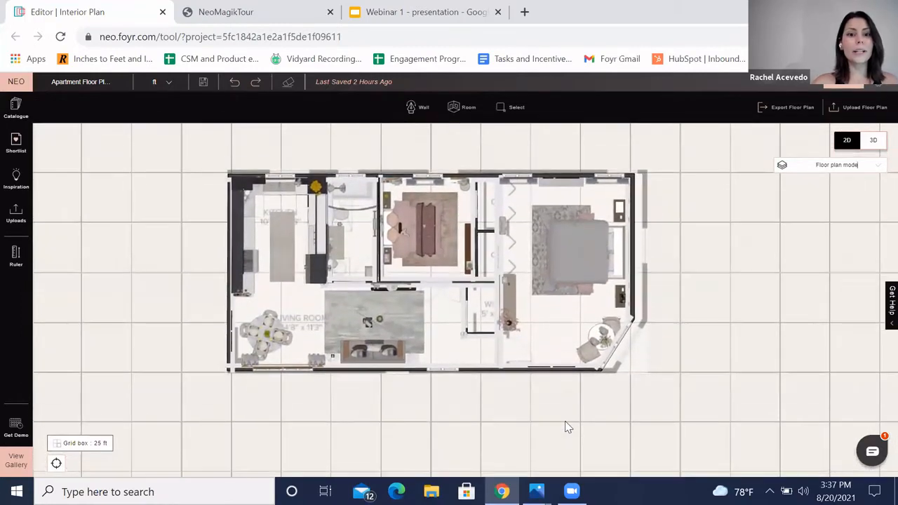
left_click(413, 107)
left_click(355, 138)
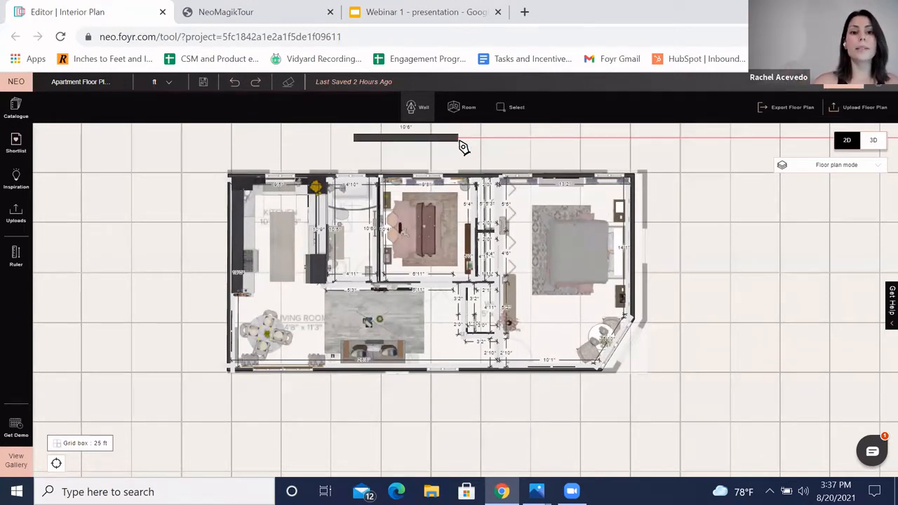
left_click(461, 144)
key("Escape")
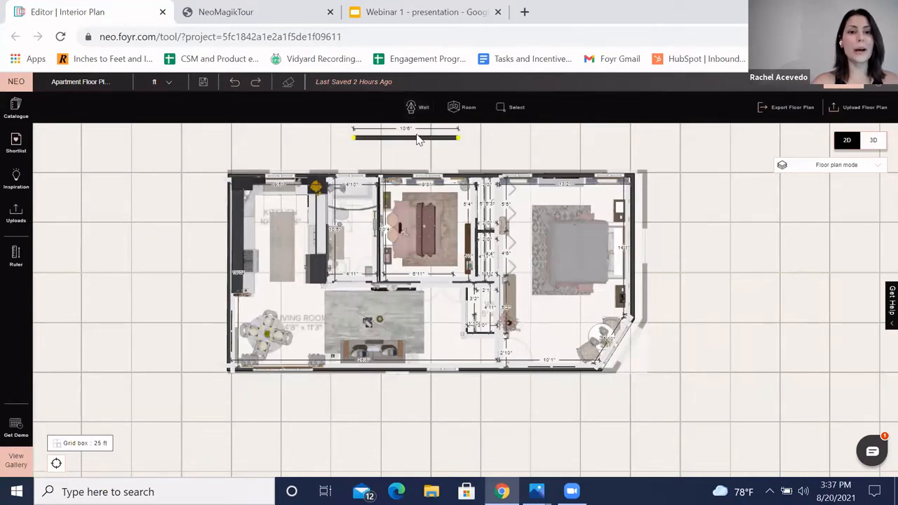
Step: Delete the newly drawn wall above the plan
left_click(415, 138)
key("Delete")
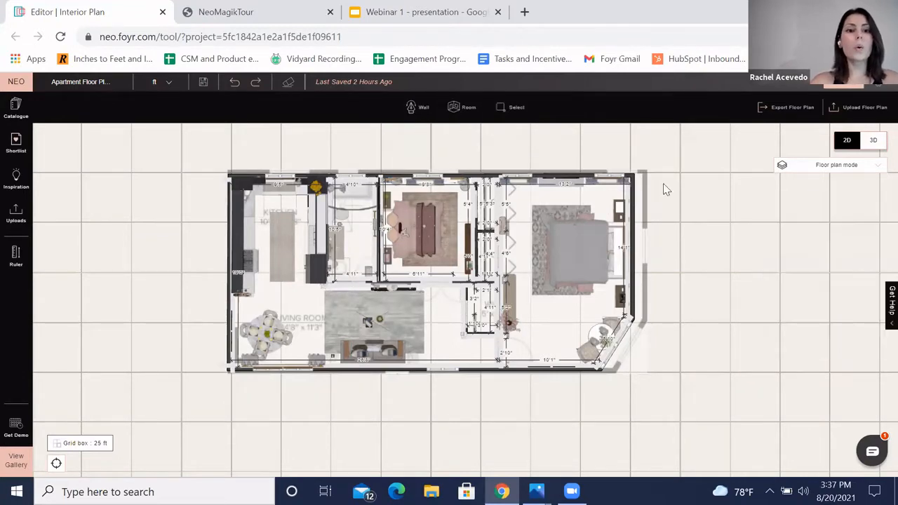
Step: Draw a room to the right of the plan and set its width and height to 12'0"
scroll(593, 205, "right", 5)
left_click(463, 107)
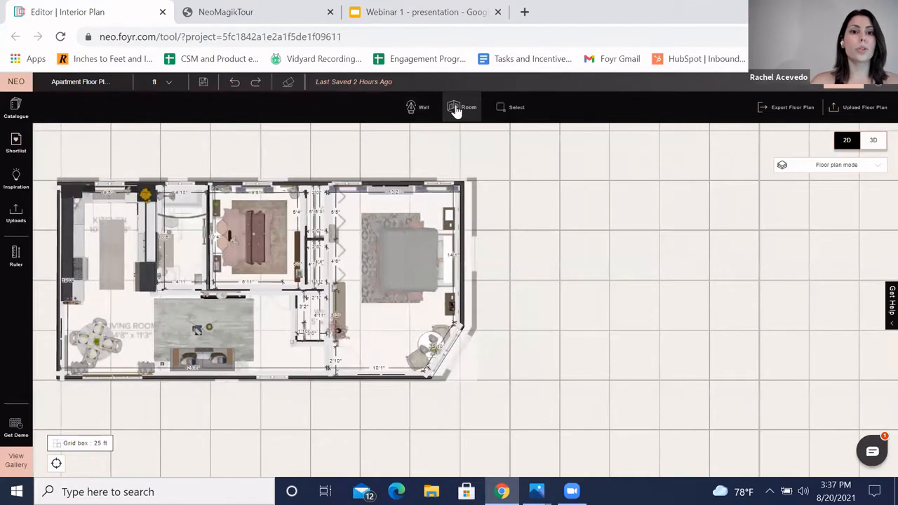
left_click_drag(527, 186, 650, 303)
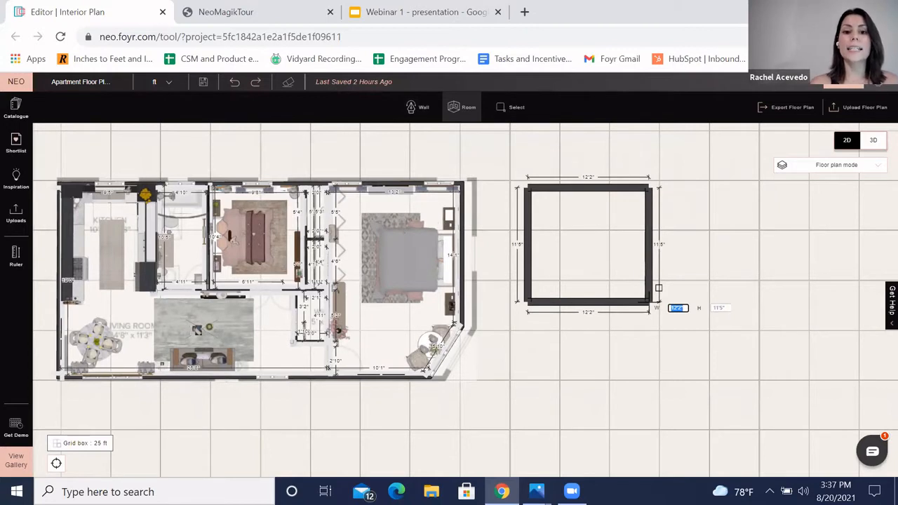
left_click_drag(650, 303, 663, 306)
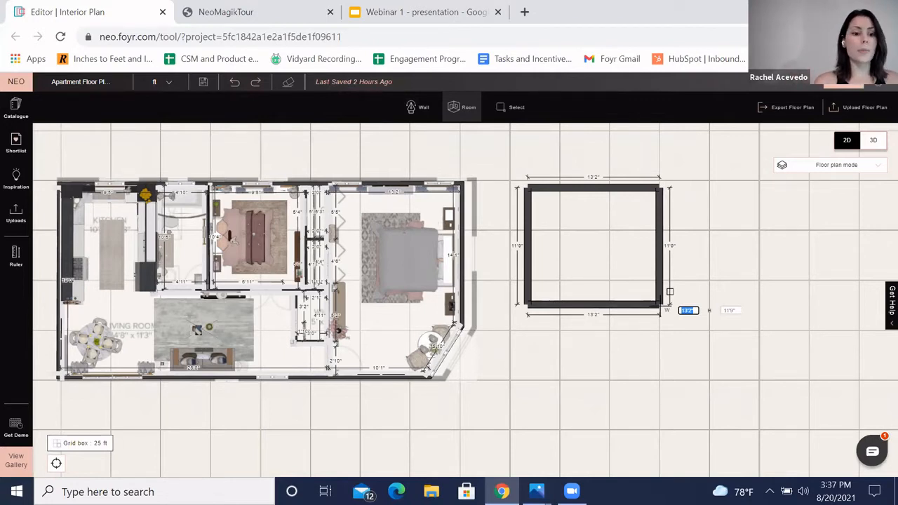
key("Tab")
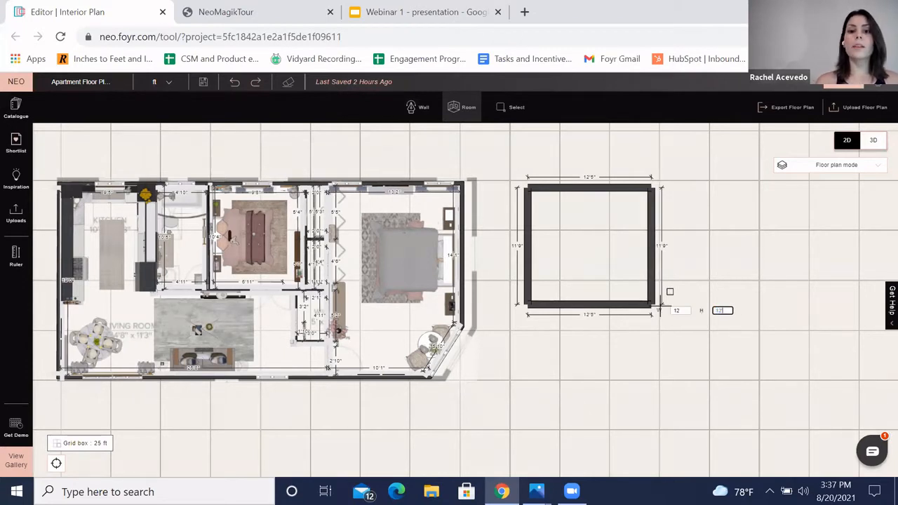
key("Return")
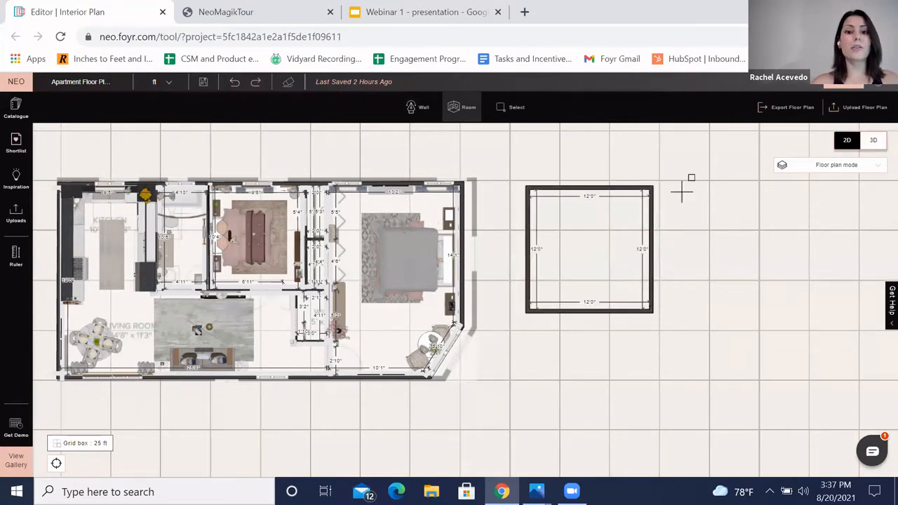
key("Escape")
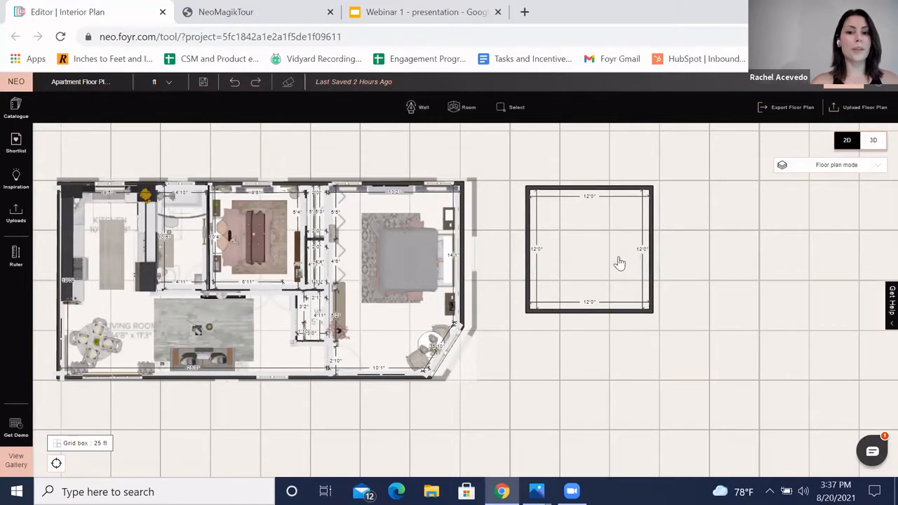
Step: Delete the square room drawn to the right of the floor plan
left_click(612, 257)
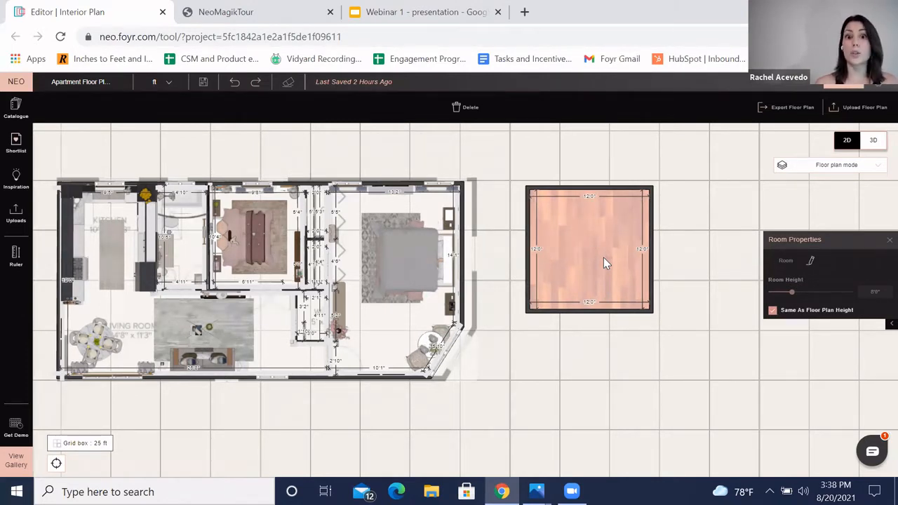
left_click(593, 261)
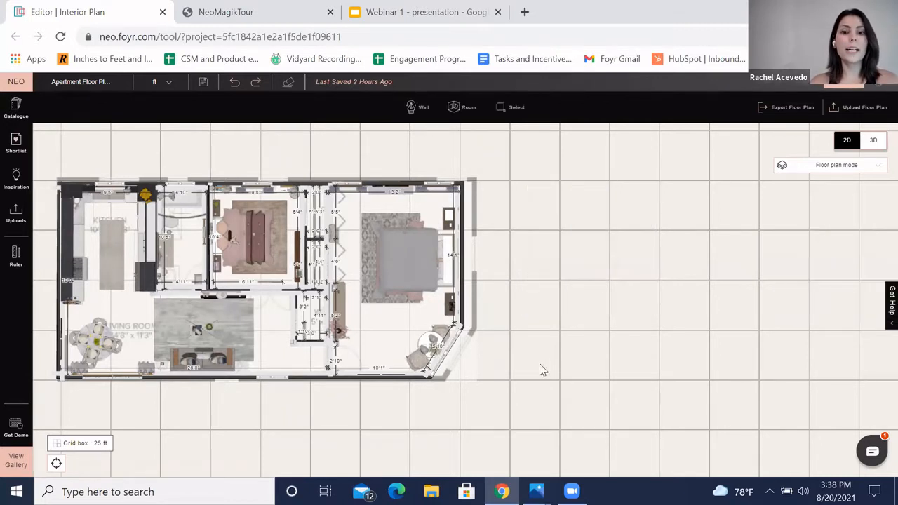
left_click_drag(301, 422, 452, 409)
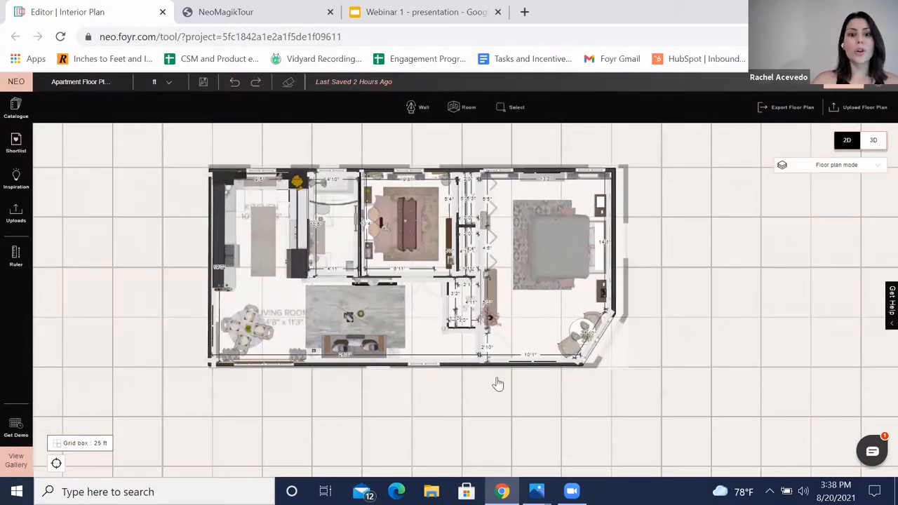
left_click_drag(527, 327, 519, 326)
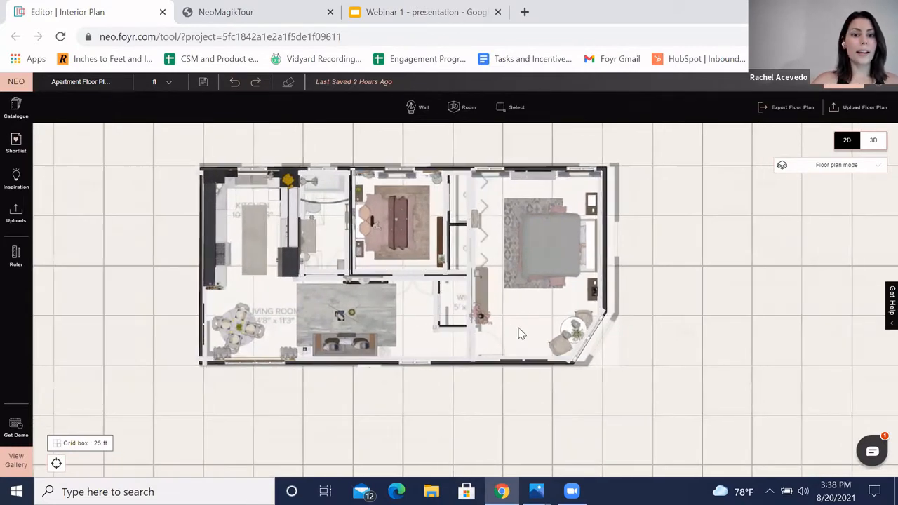
left_click_drag(588, 405, 605, 402)
scroll(603, 404, "up", 1)
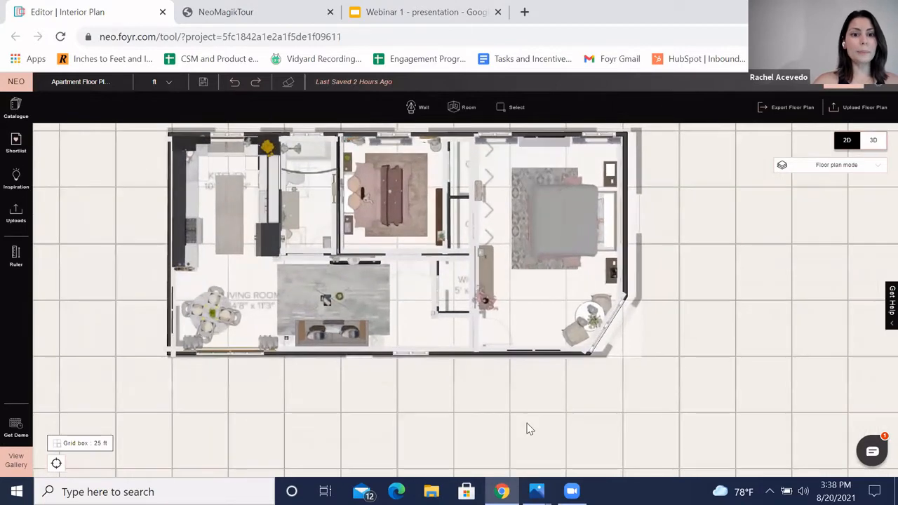
left_click_drag(512, 399, 537, 418)
left_click_drag(686, 283, 685, 296)
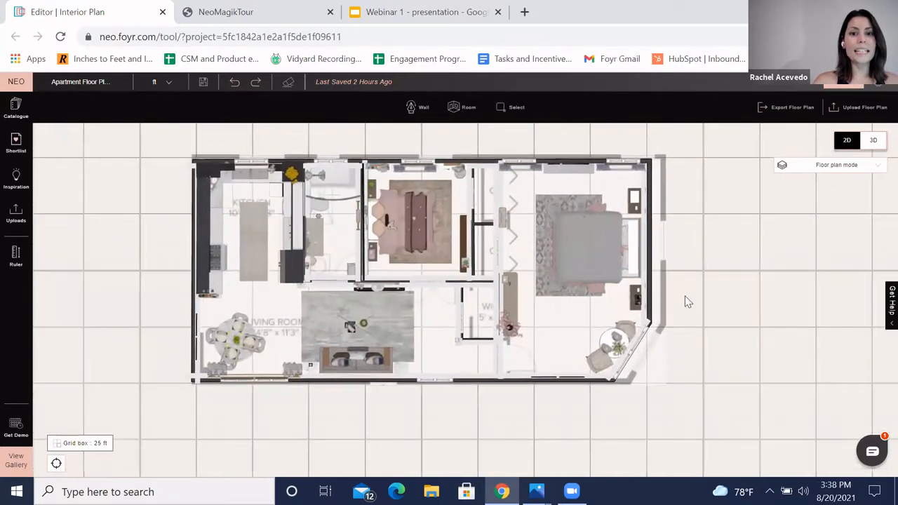
left_click_drag(733, 311, 725, 311)
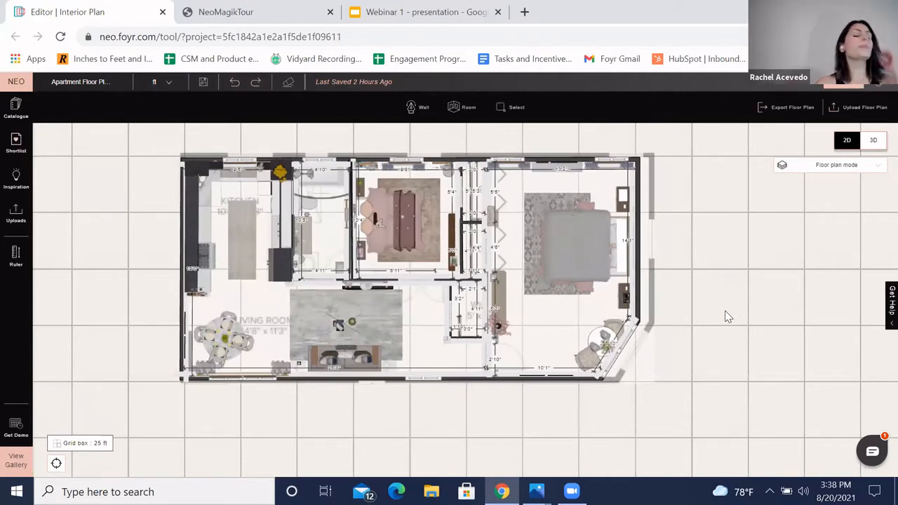
Step: Open the furniture catalogue's Accent & Arm Chairs and add the Gabby Murphy Falls Chair to the shortlist
left_click(21, 112)
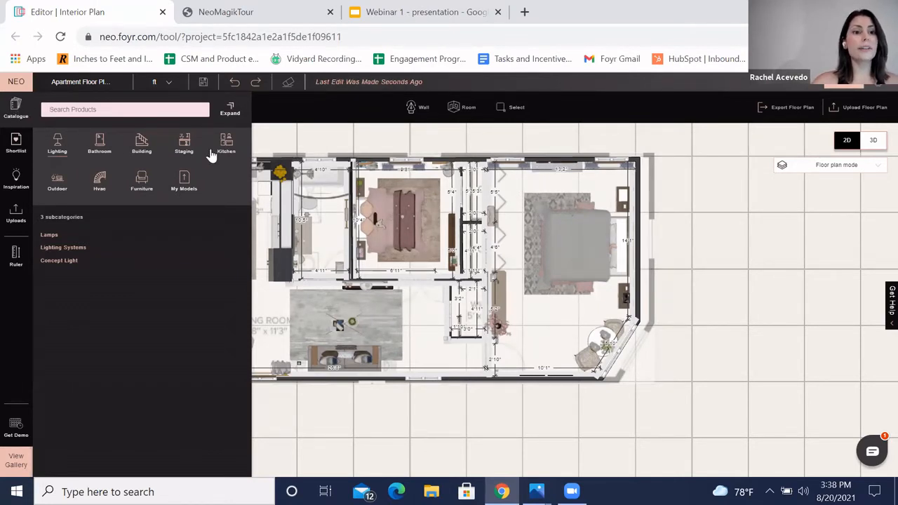
left_click(143, 182)
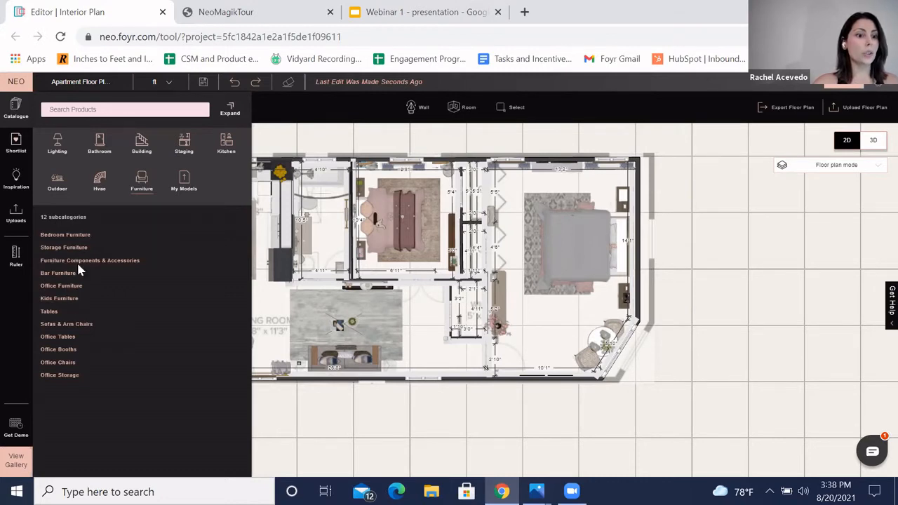
left_click(58, 326)
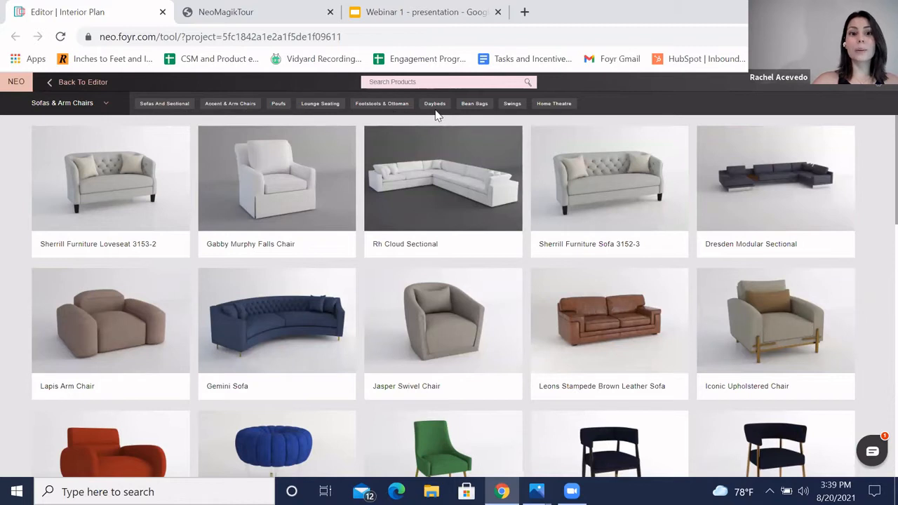
left_click(231, 104)
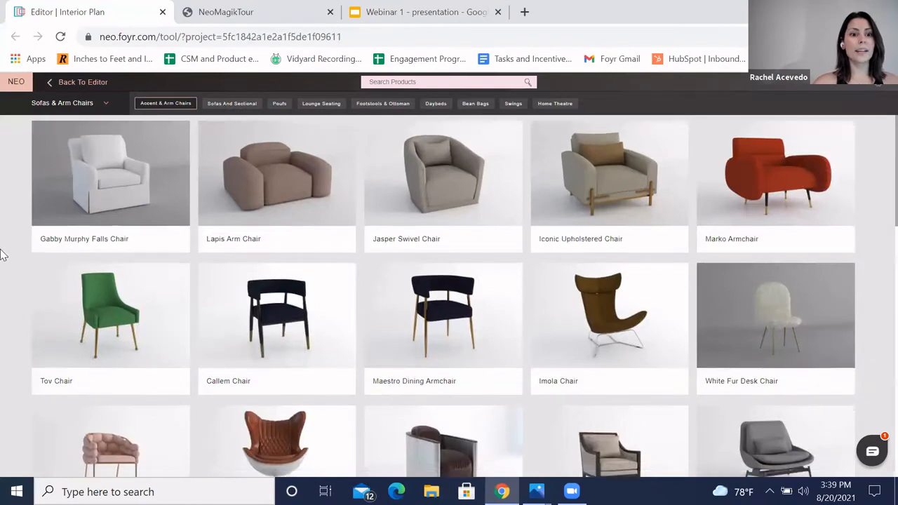
scroll(4, 254, "down", 4)
scroll(3, 254, "up", 4)
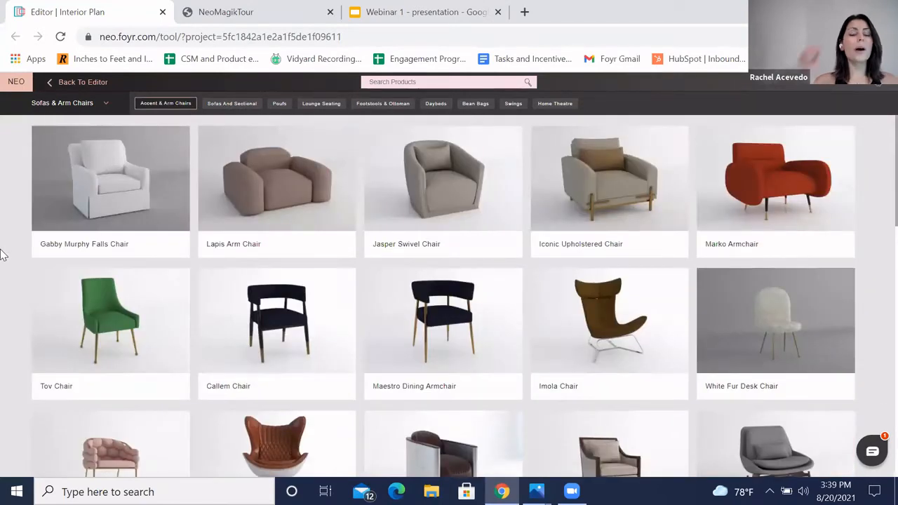
mouse_move(76, 254)
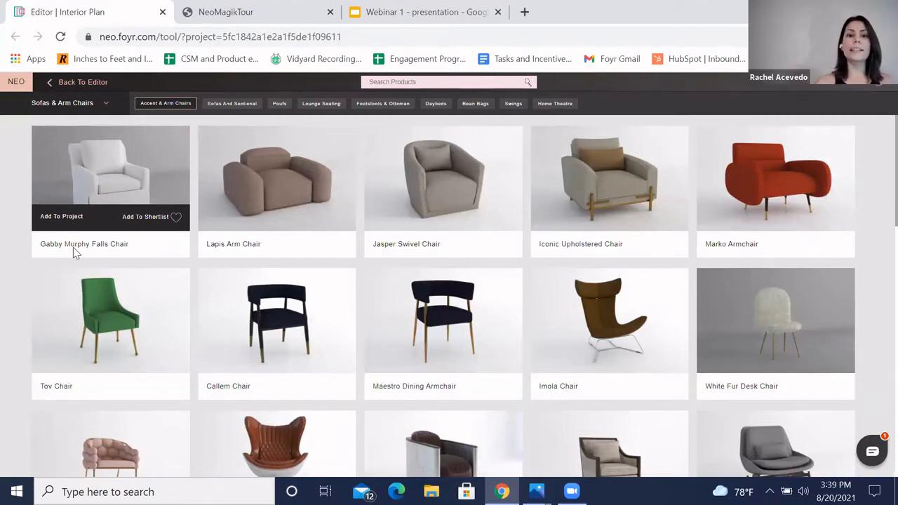
left_click(179, 219)
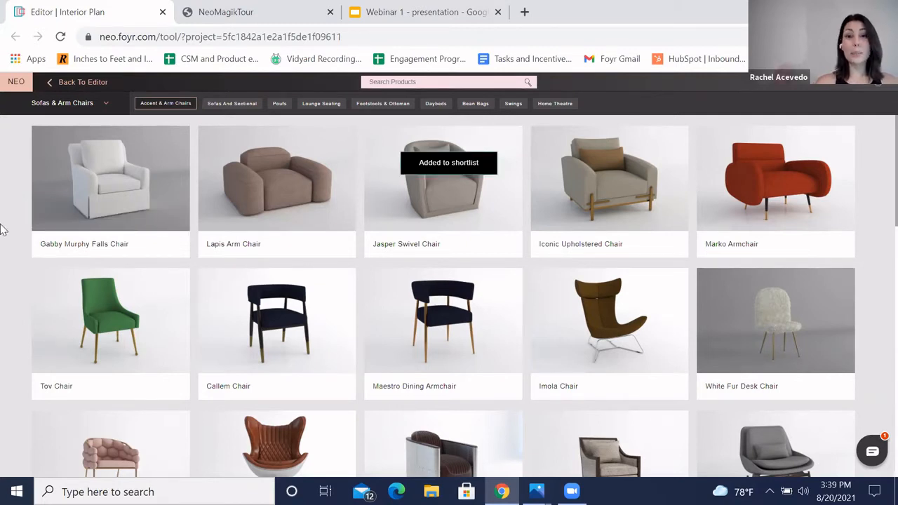
Step: Add the Gabby Devin Park Chair to the shortlist
scroll(405, 304, "down", 5)
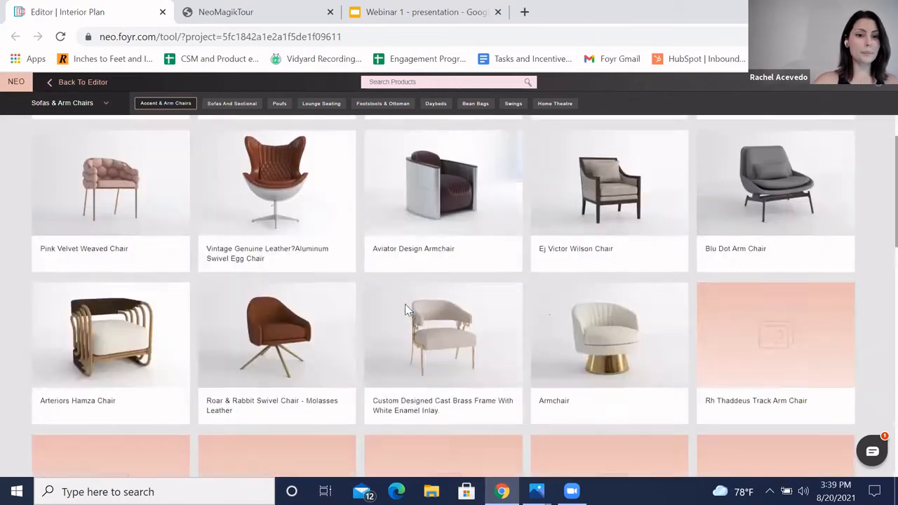
scroll(544, 309, "down", 3)
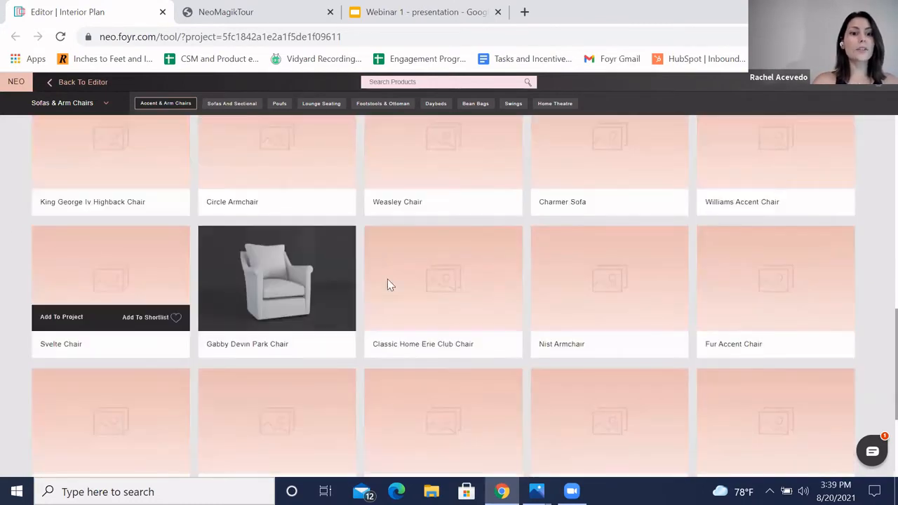
left_click(343, 318)
Step: Browse further down the armchair list and the category menu, then return to the editor
scroll(435, 323, "down", 3)
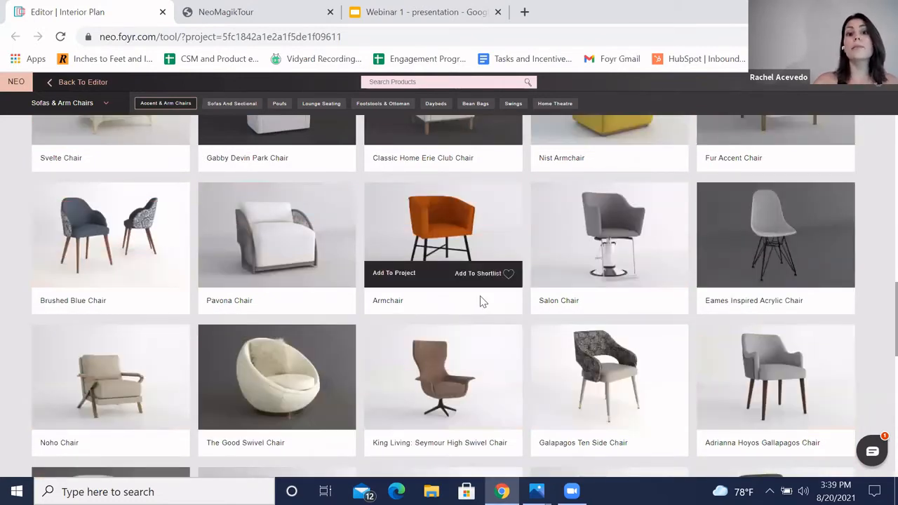
scroll(516, 303, "down", 2)
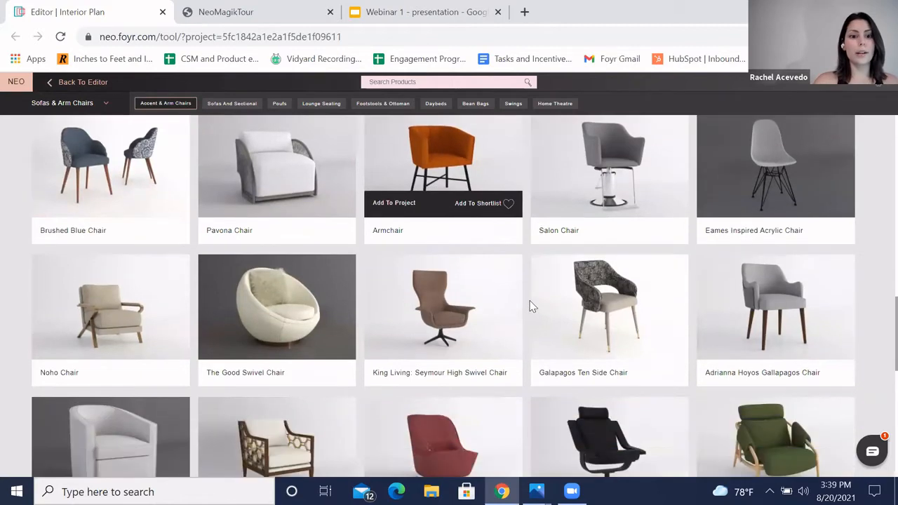
scroll(295, 245, "up", 3)
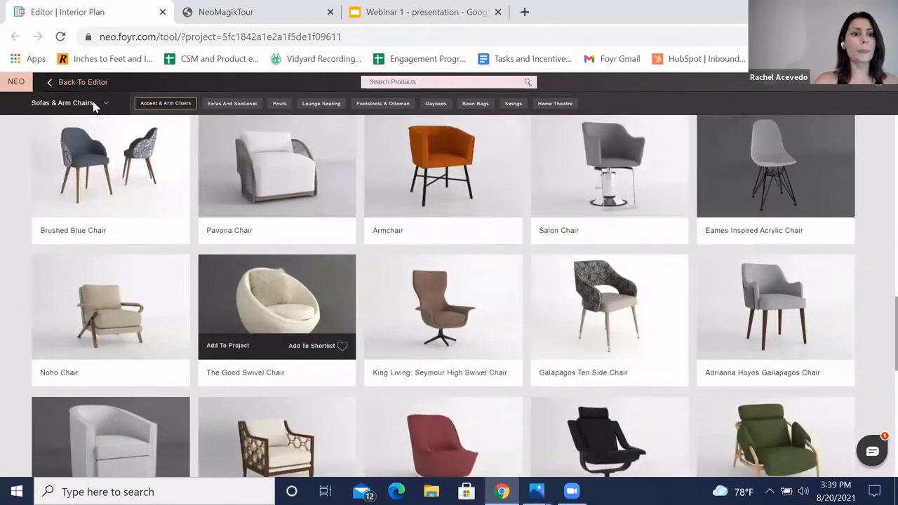
left_click(67, 103)
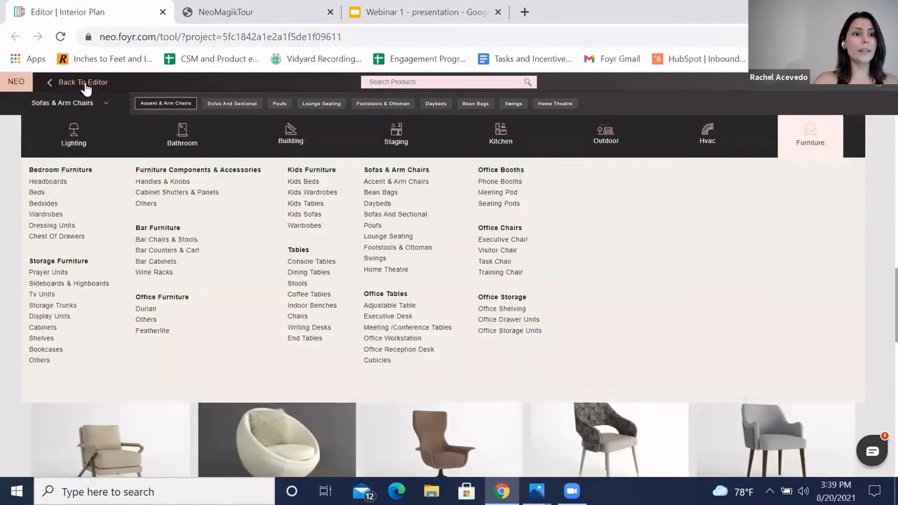
left_click(83, 82)
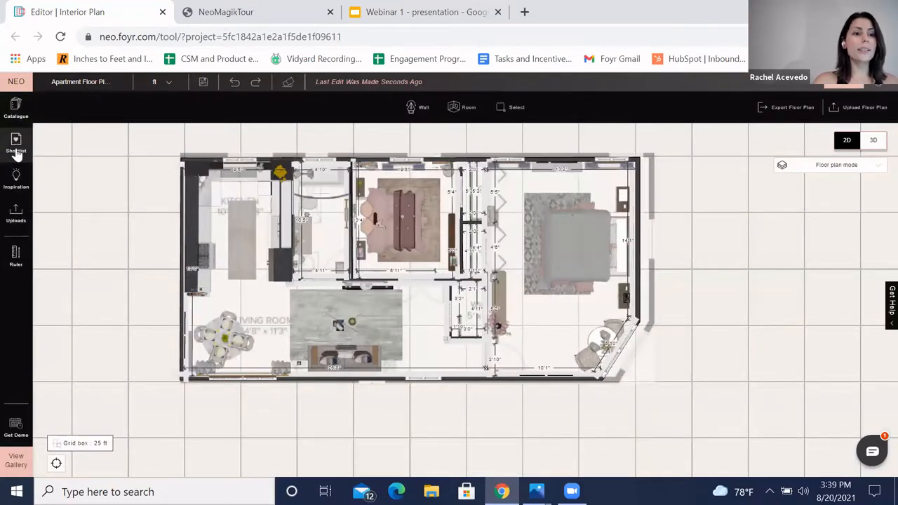
Step: Place the Kyle Occasional Chair from the shortlisted furniture into the bedroom's upper left corner
left_click(17, 152)
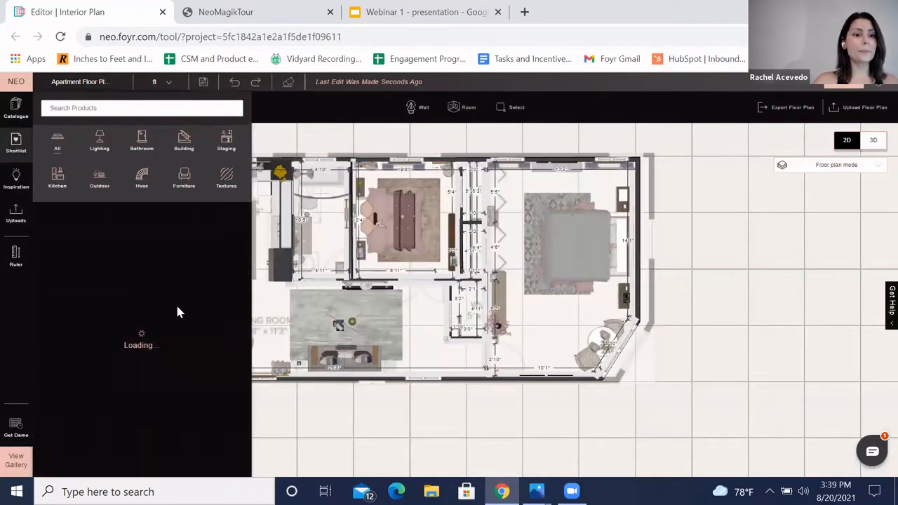
left_click(184, 184)
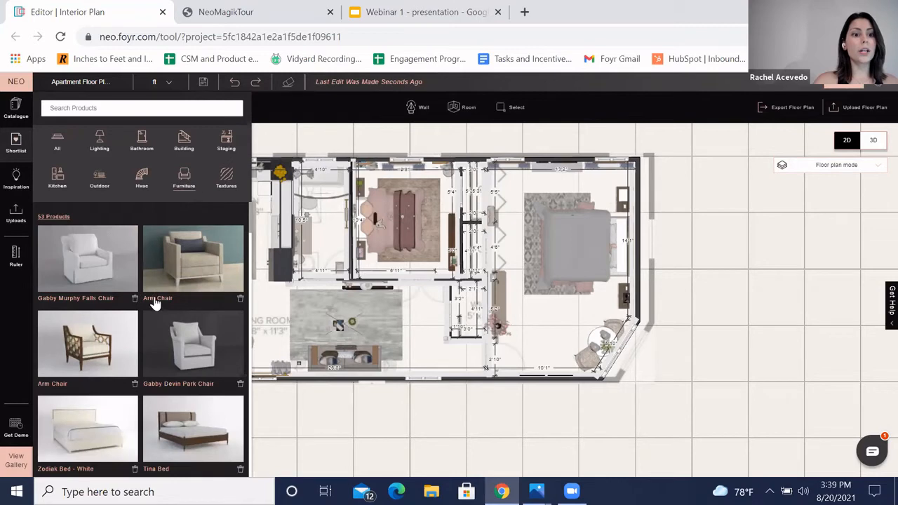
scroll(155, 302, "down", 1)
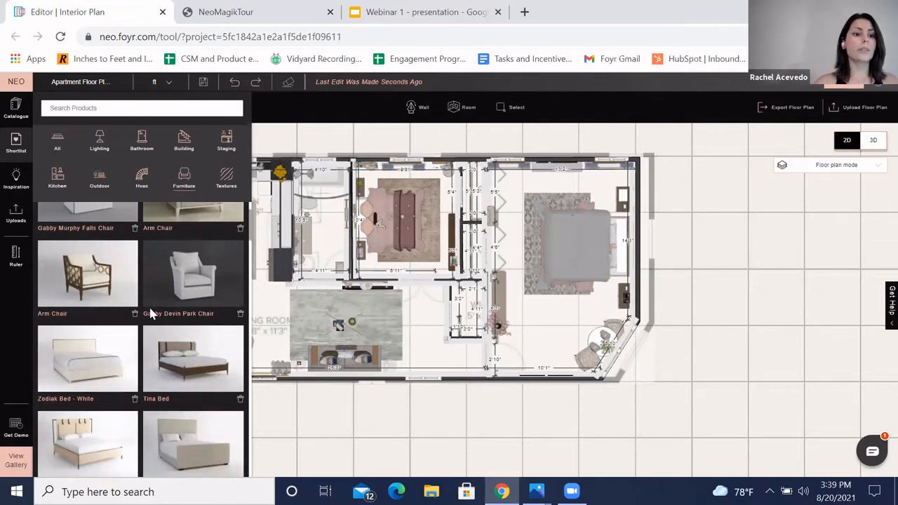
scroll(177, 358, "up", 1)
scroll(176, 369, "down", 10)
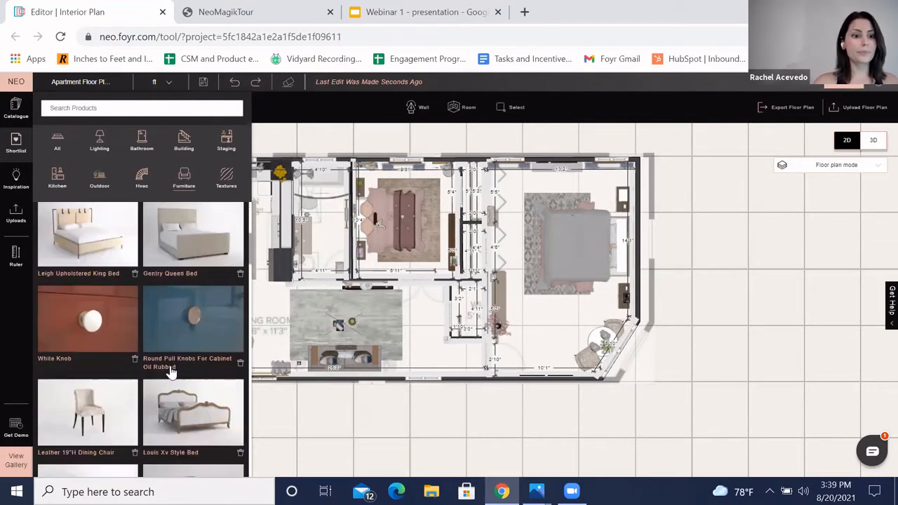
scroll(172, 366, "up", 1)
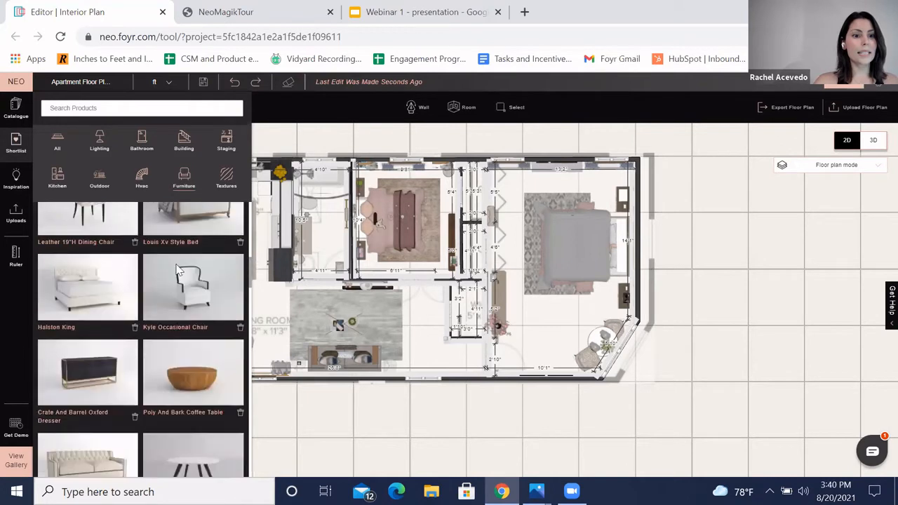
left_click_drag(188, 302, 523, 195)
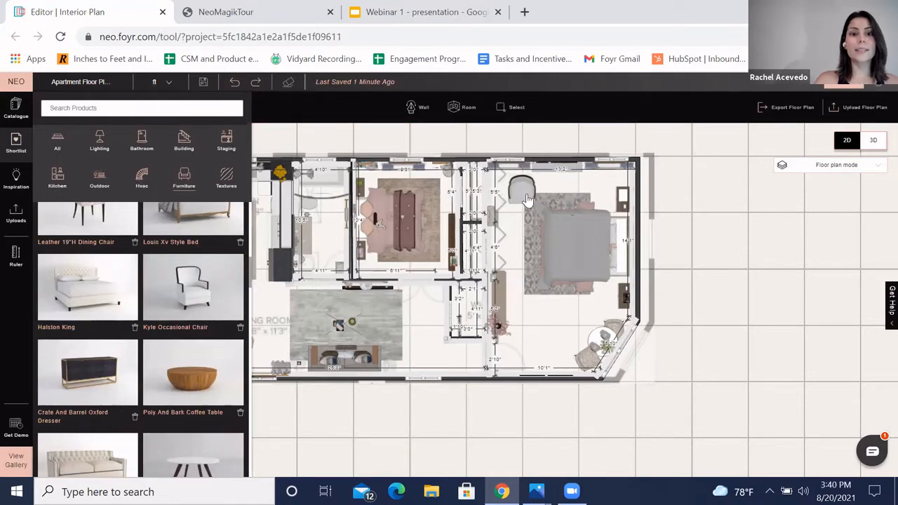
Step: Select the placed chair and rotate it to 135 degrees
left_click(528, 200)
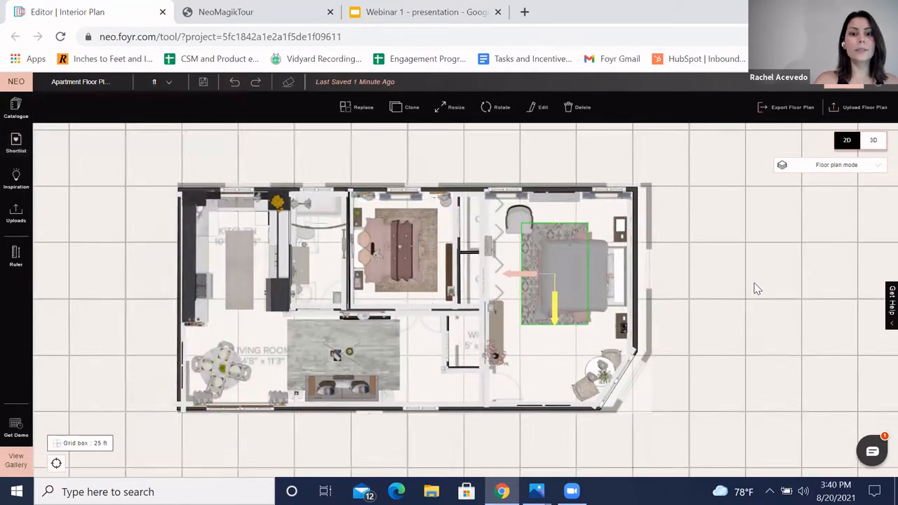
scroll(512, 267, "up", 3)
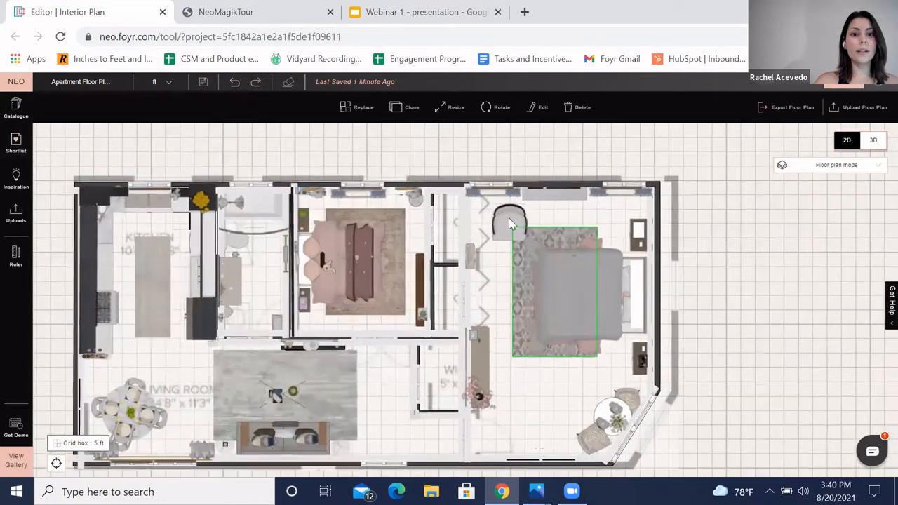
left_click(527, 219)
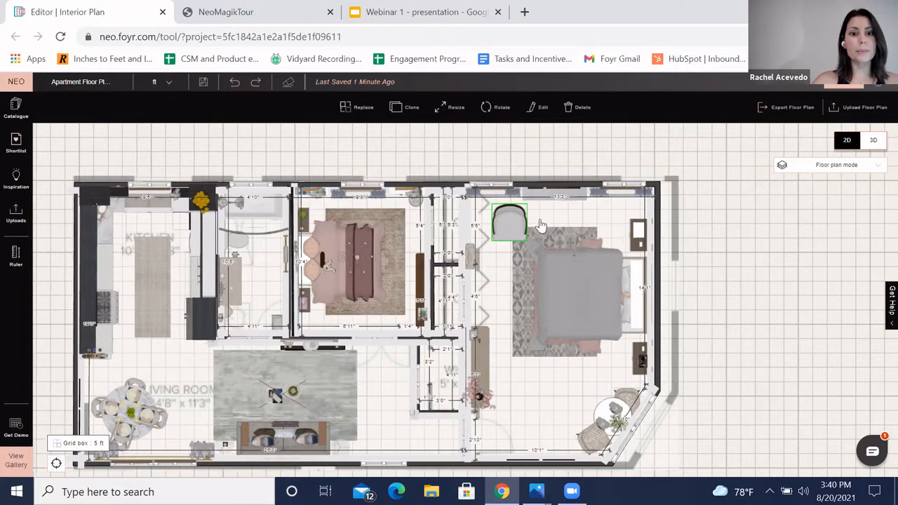
left_click(511, 226)
left_click(511, 225)
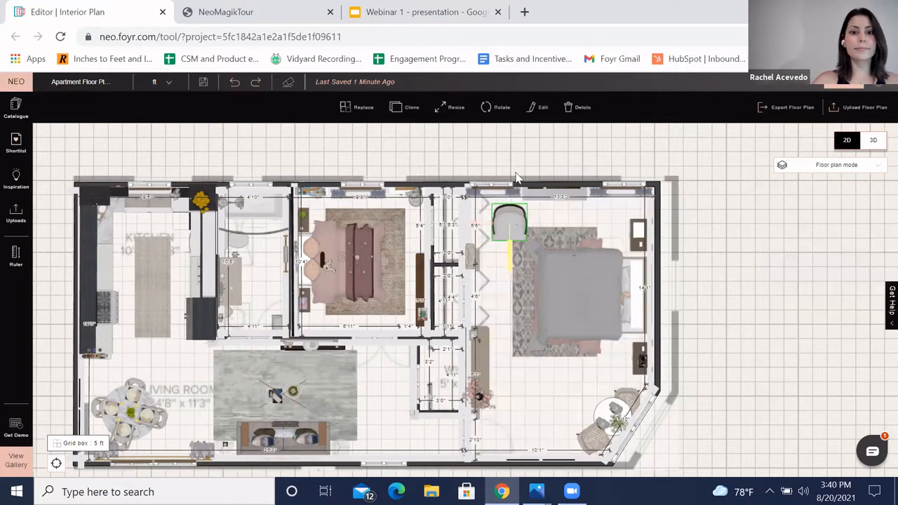
left_click(499, 109)
left_click_drag(467, 235, 535, 240)
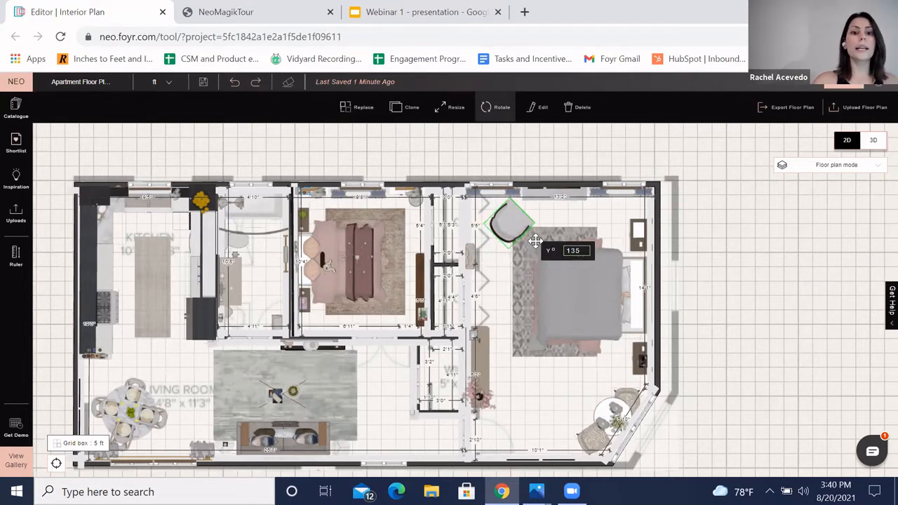
left_click_drag(720, 330, 722, 303)
Step: Resize the Kyle Occasional Chair in the bedroom to a width of about 2'3"
left_click(521, 204)
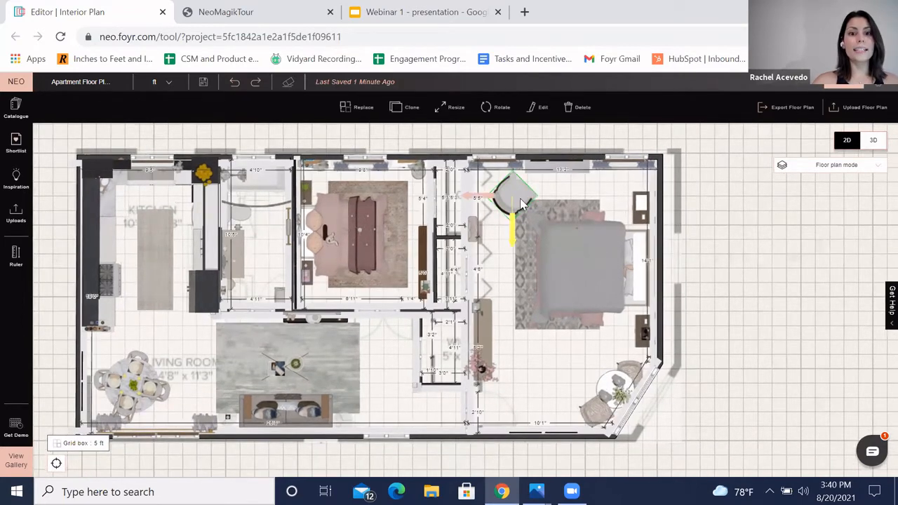
left_click(539, 106)
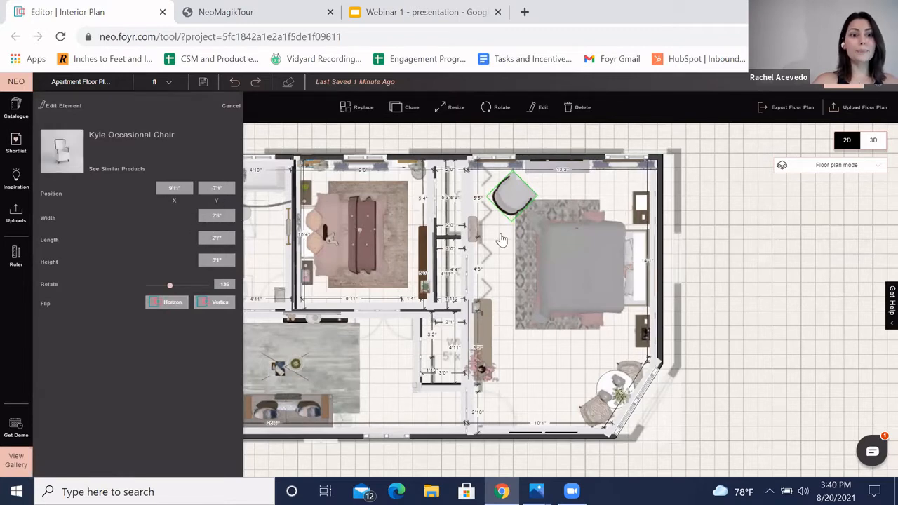
left_click(454, 112)
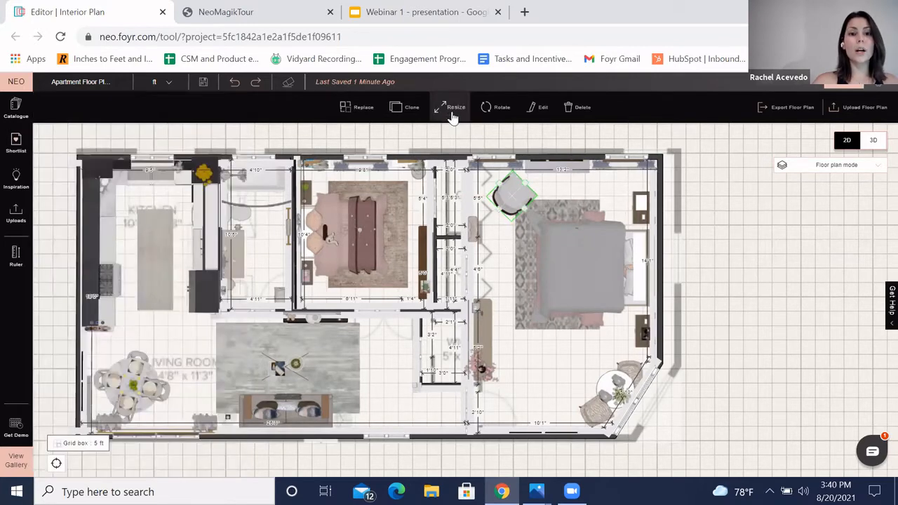
scroll(537, 228, "up", 1)
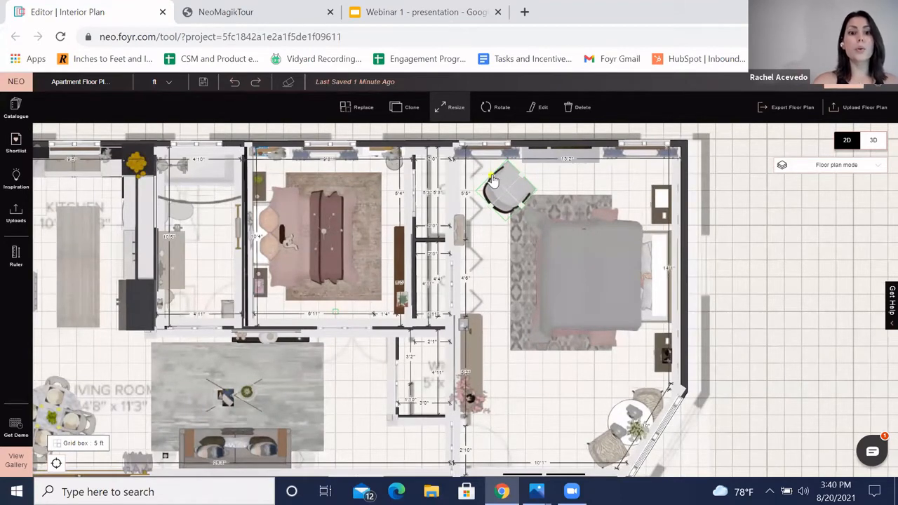
left_click_drag(493, 179, 495, 181)
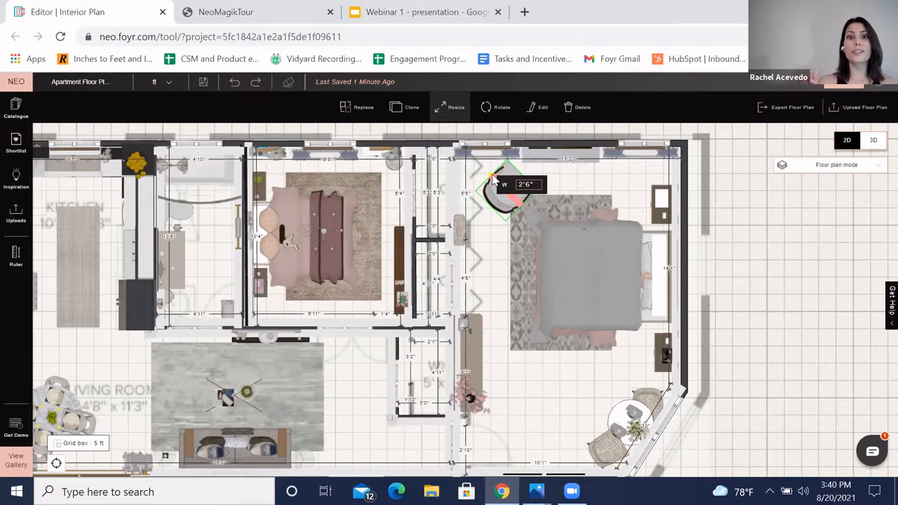
left_click_drag(492, 177, 494, 180)
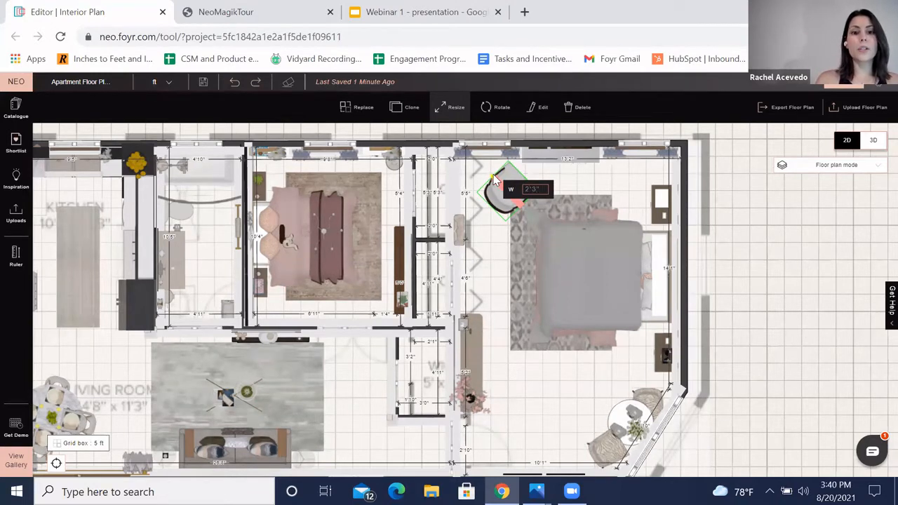
left_click_drag(494, 180, 494, 180)
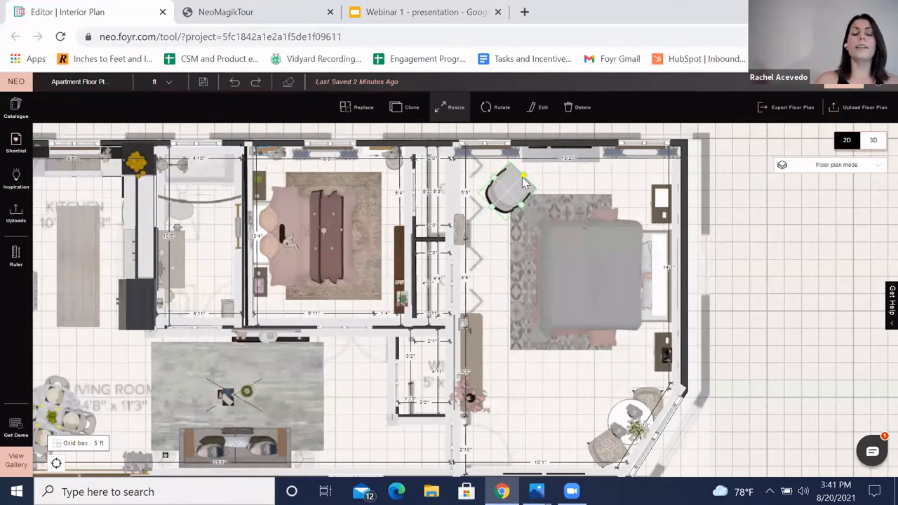
left_click(766, 230)
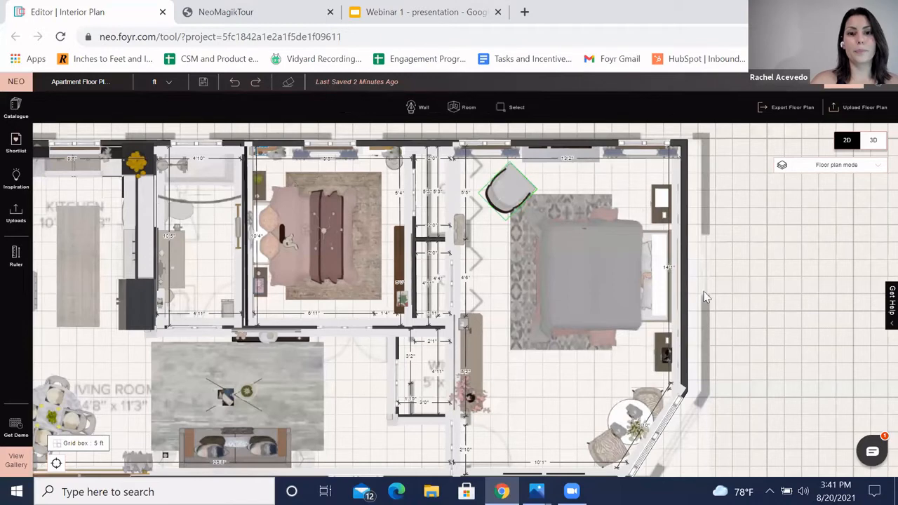
Step: Open the catalogue and browse the shortlisted products
scroll(719, 368, "down", 2)
scroll(730, 351, "down", 3)
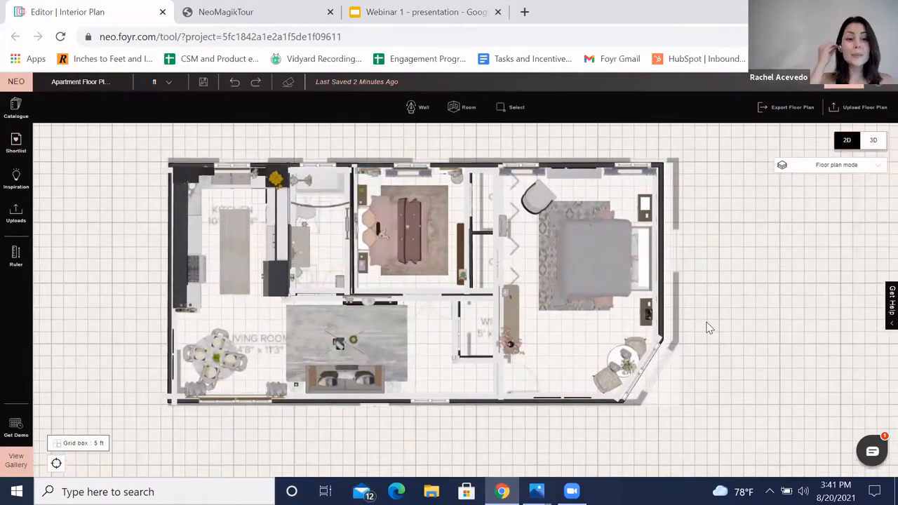
left_click(9, 107)
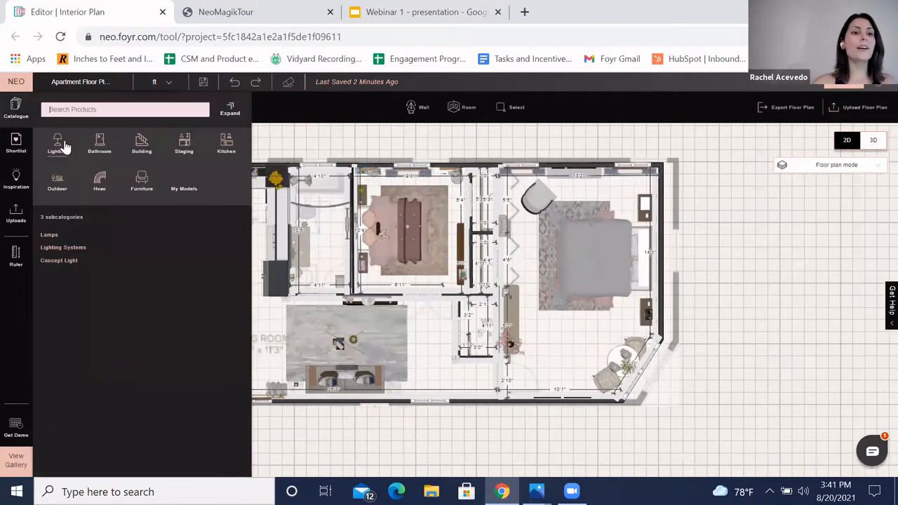
left_click(15, 141)
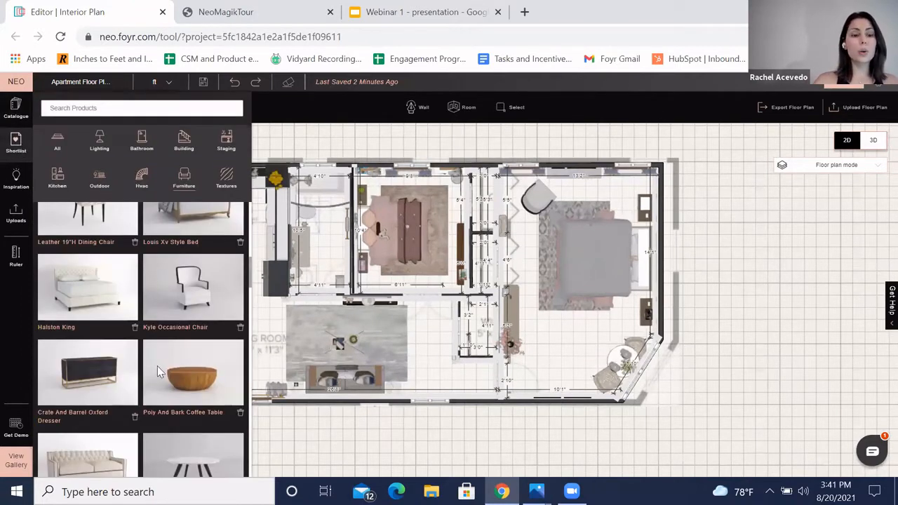
scroll(160, 374, "down", 5)
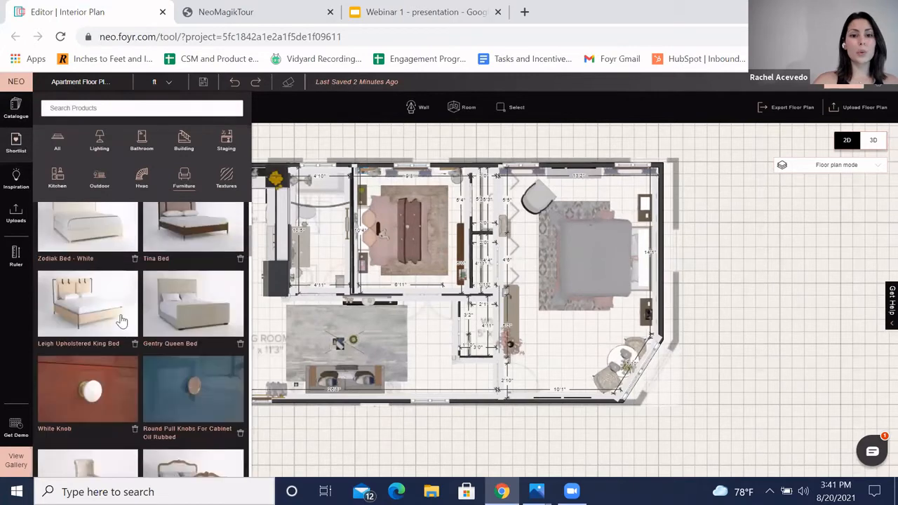
left_click(742, 304)
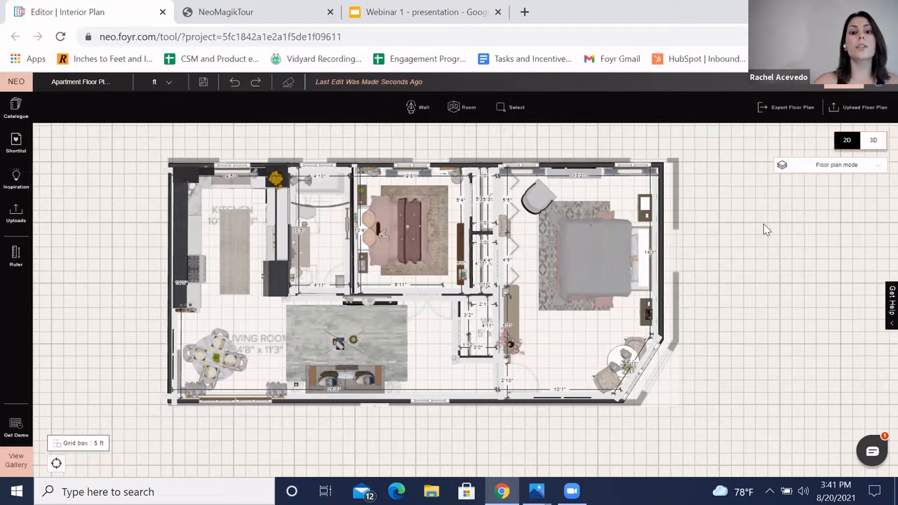
Step: Switch the plan view to Ceiling plan mode
left_click(853, 172)
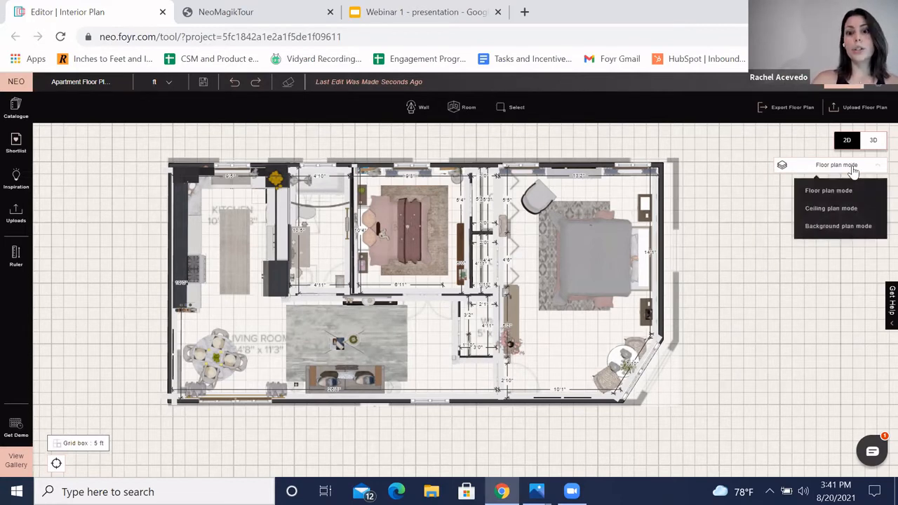
left_click(838, 209)
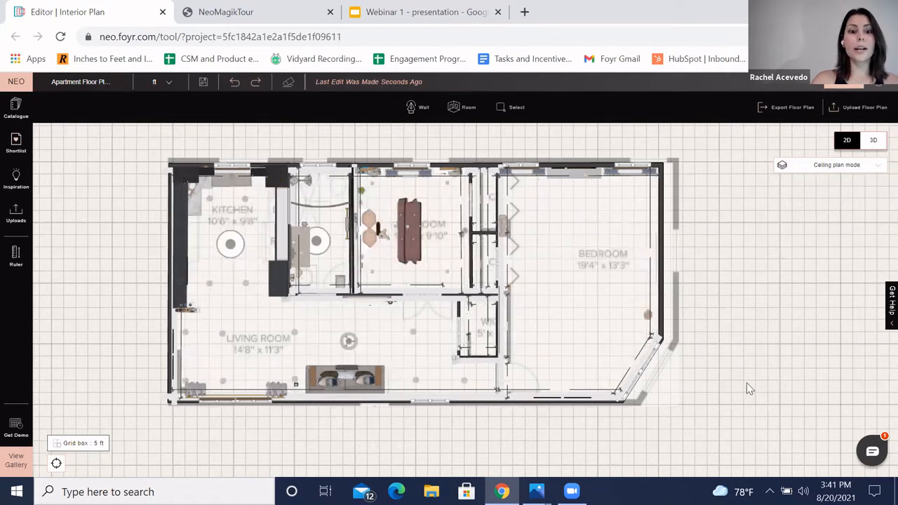
scroll(701, 400, "down", 1)
scroll(727, 283, "up", 2)
left_click_drag(525, 283, 550, 315)
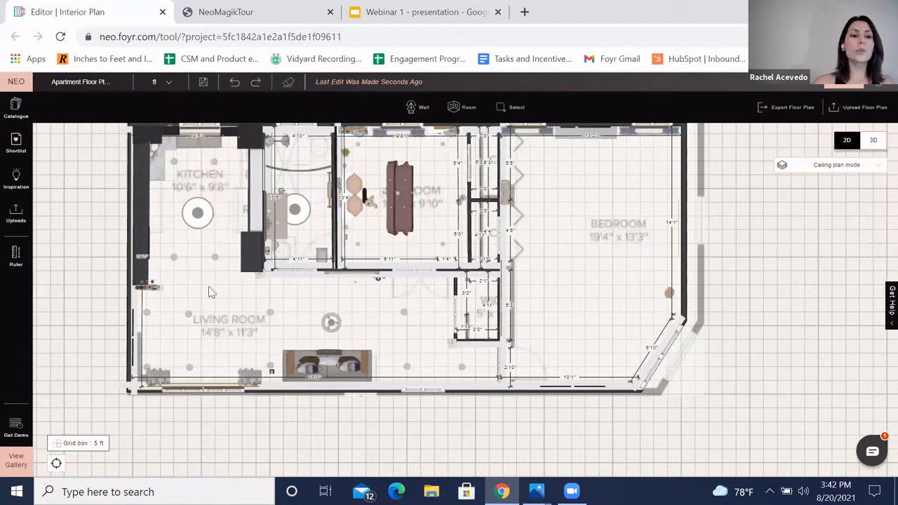
Step: Select the kitchen and living room ceiling lights to inspect them
left_click(198, 214)
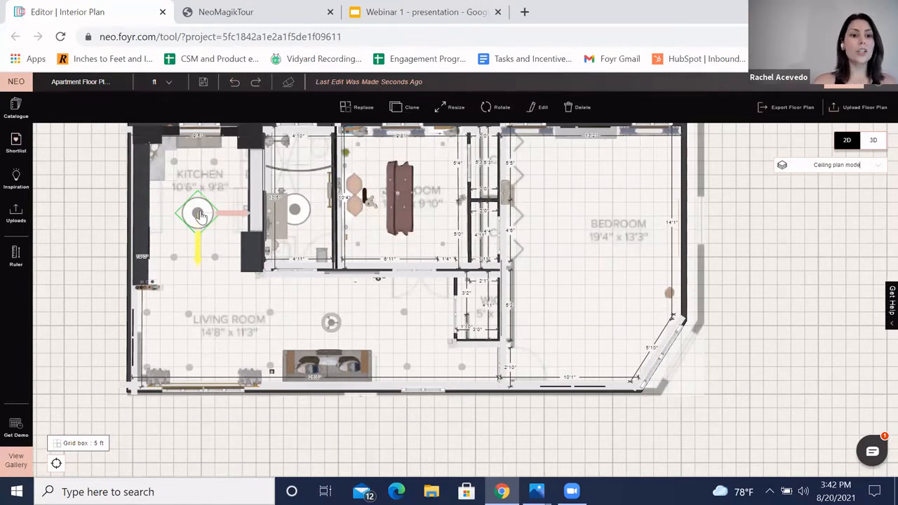
left_click(189, 315)
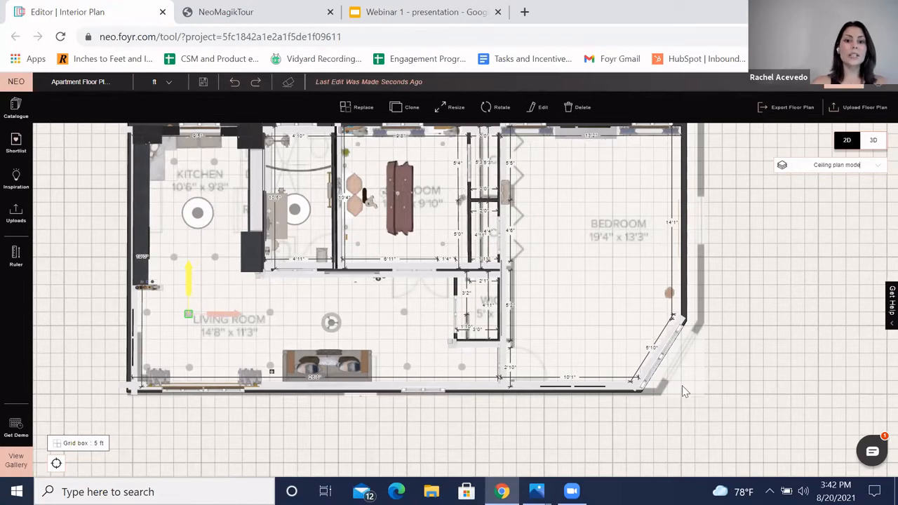
right_click_drag(713, 391, 715, 398)
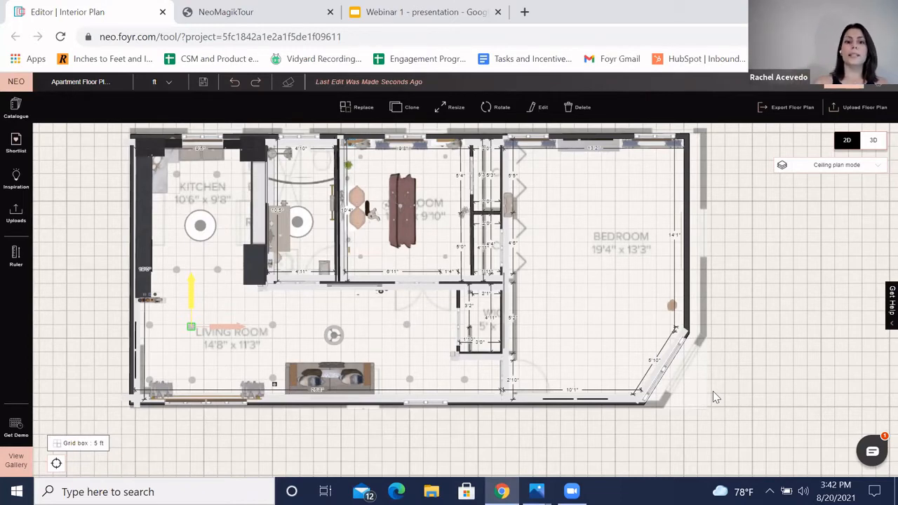
right_click_drag(750, 345, 745, 354)
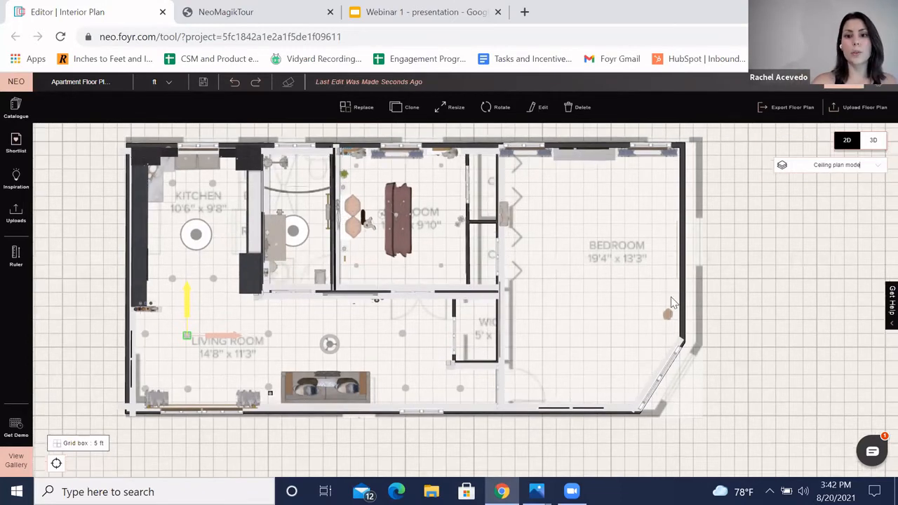
Step: Place the Round Shade Pendant Lamp from the shortlisted lighting in the middle of the bedroom ceiling
left_click(16, 113)
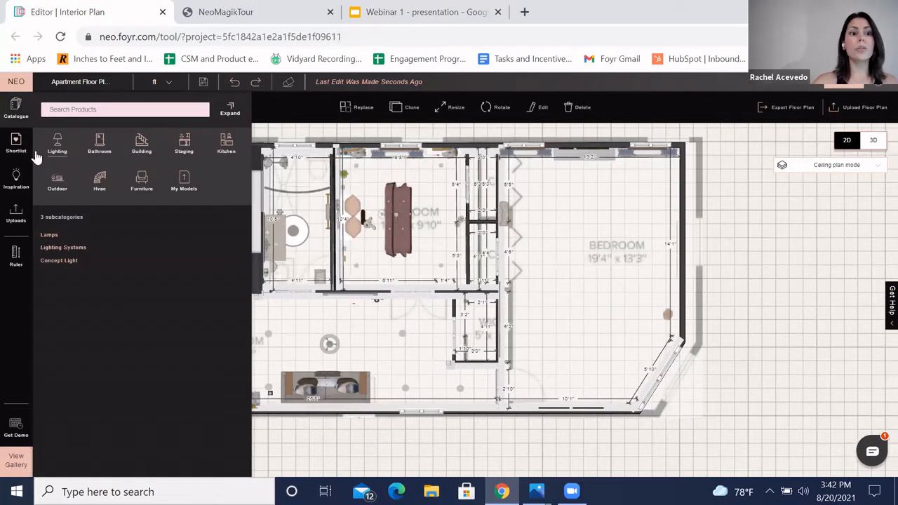
left_click(12, 143)
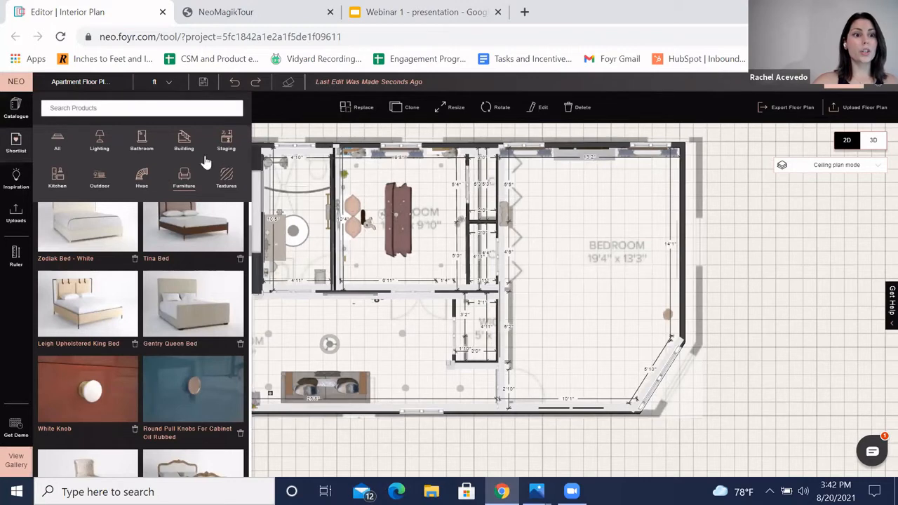
left_click(100, 143)
scroll(173, 295, "up", 3)
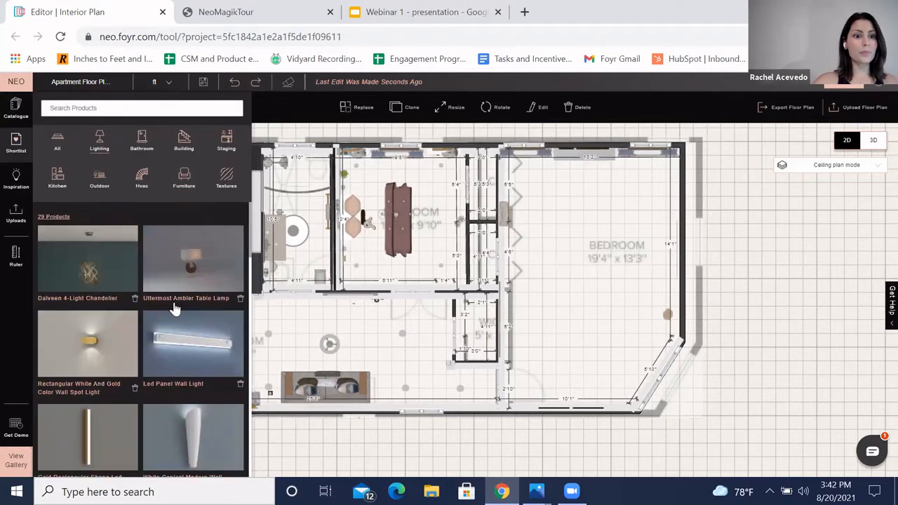
scroll(176, 309, "down", 10)
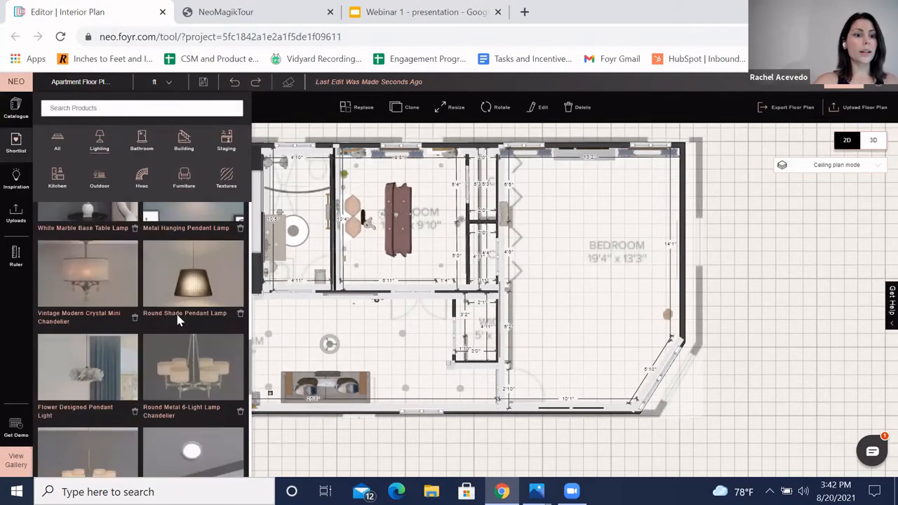
scroll(178, 320, "up", 2)
left_click_drag(187, 319, 593, 275)
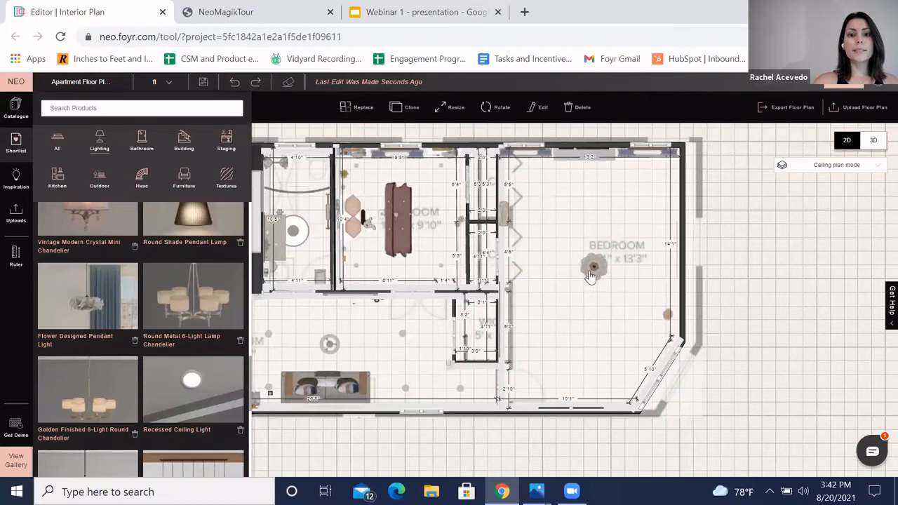
left_click(593, 270)
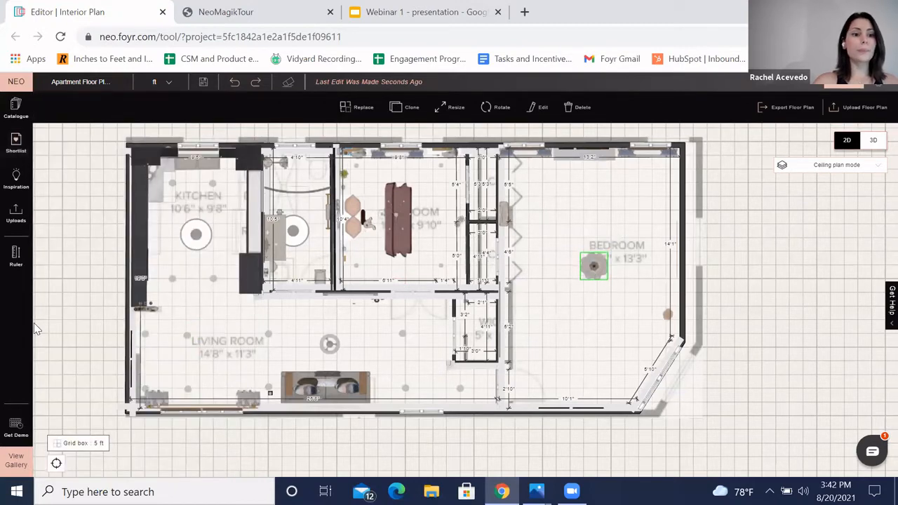
Step: Measure the distance between two ceiling lights in the living room with the ruler
left_click_drag(88, 296, 110, 257)
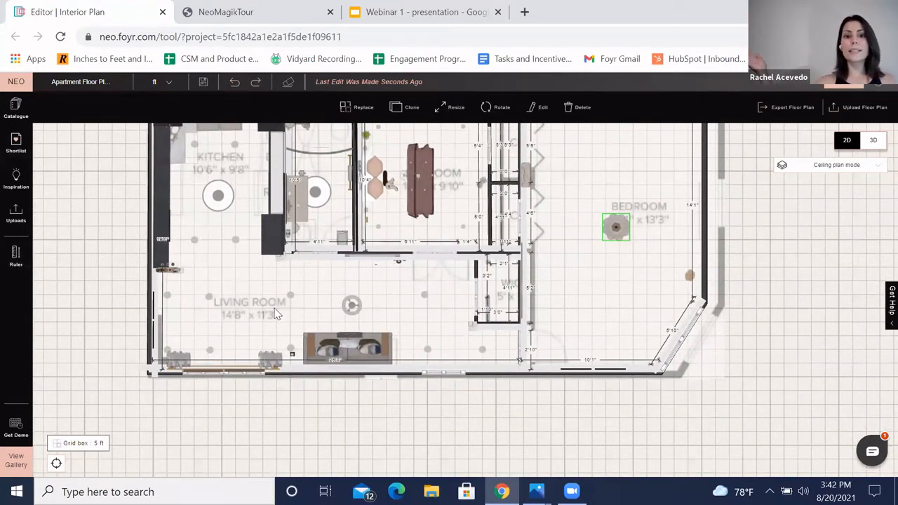
scroll(85, 318, "up", 3)
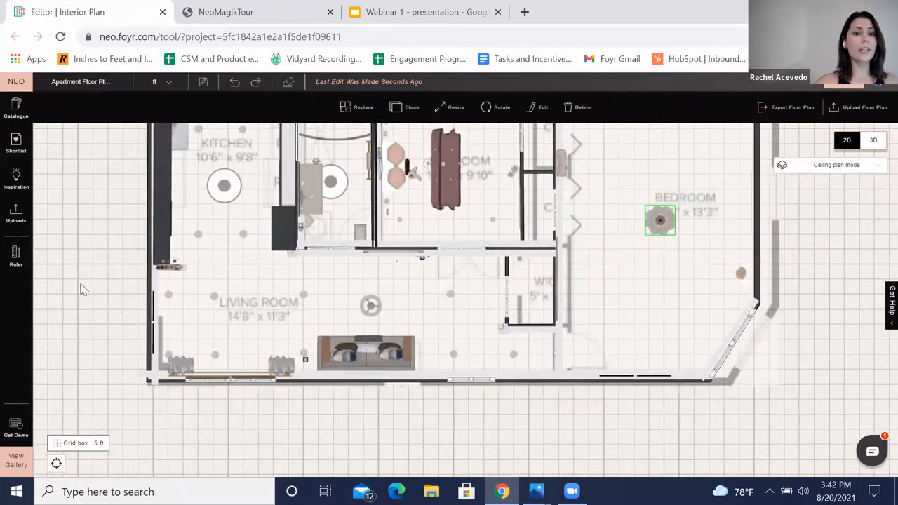
left_click(8, 261)
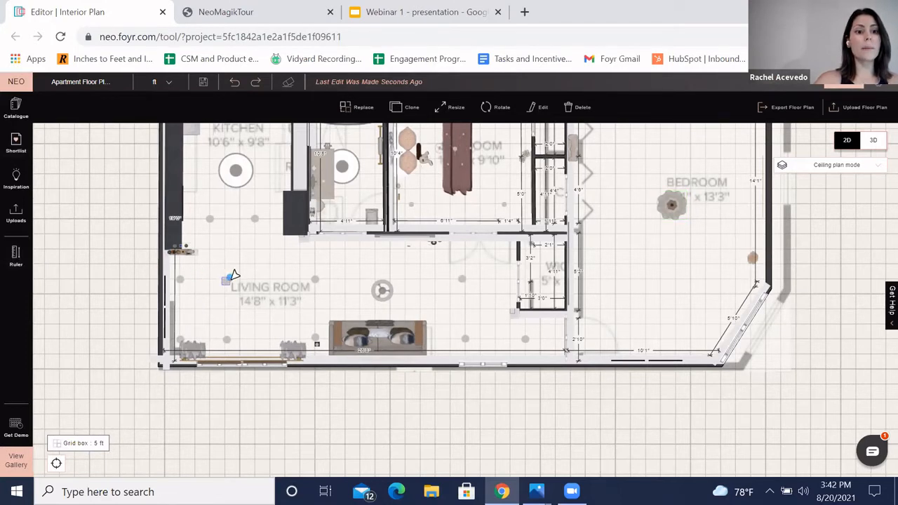
left_click(230, 278)
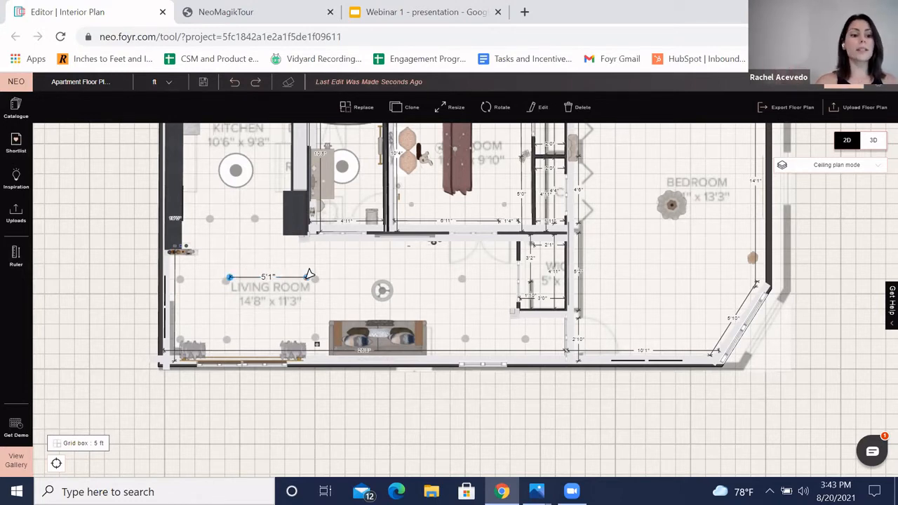
left_click(309, 276)
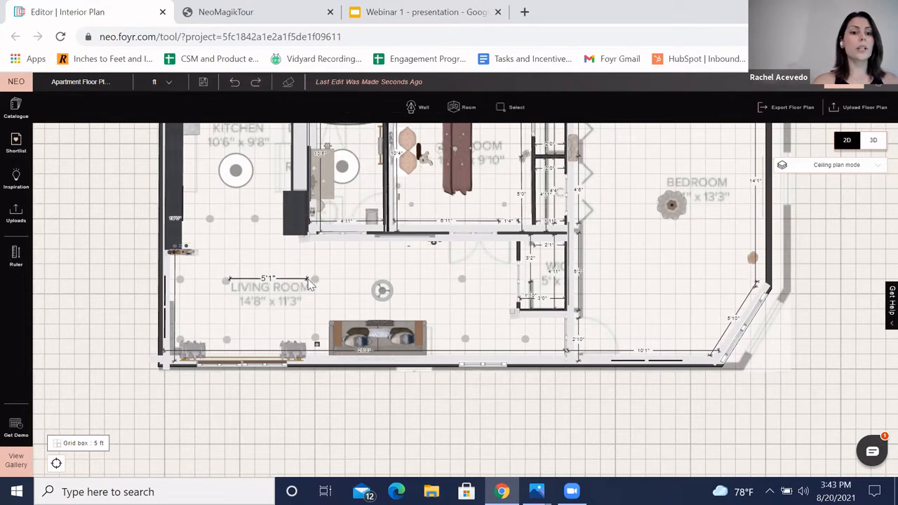
left_click(227, 282)
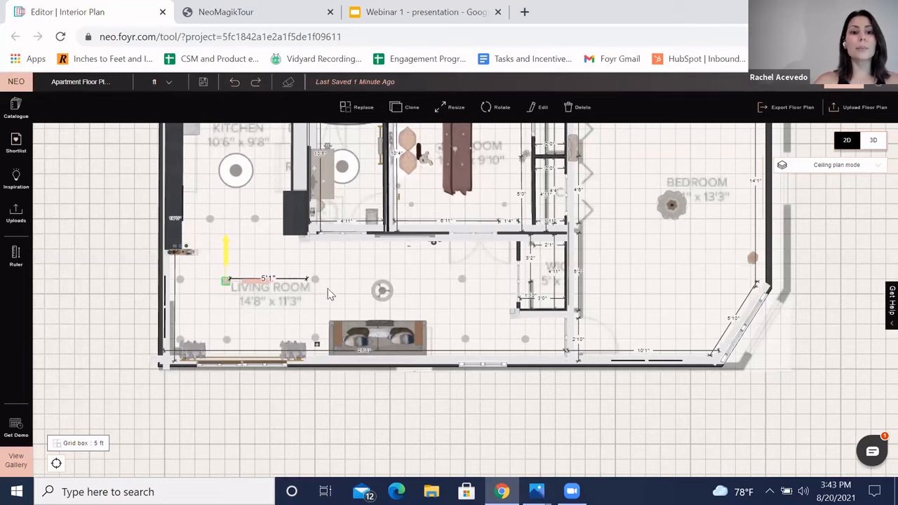
left_click(552, 414)
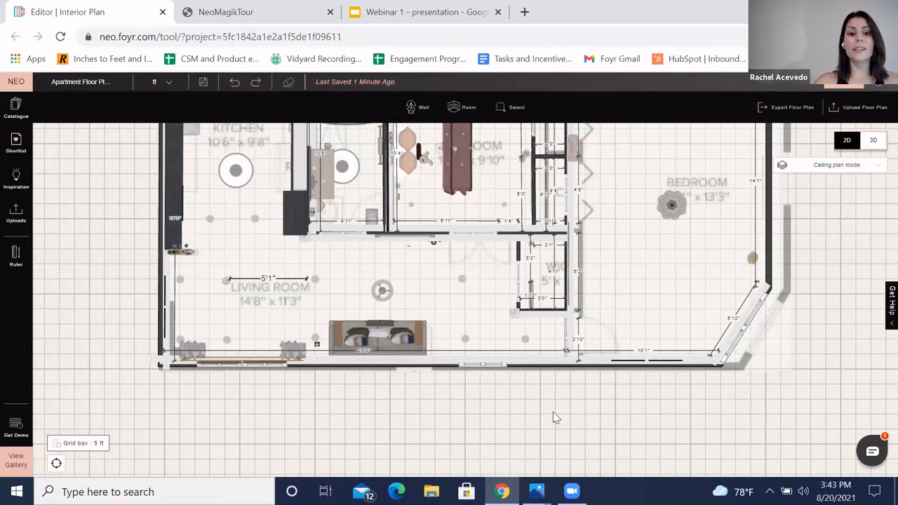
scroll(749, 413, "down", 4)
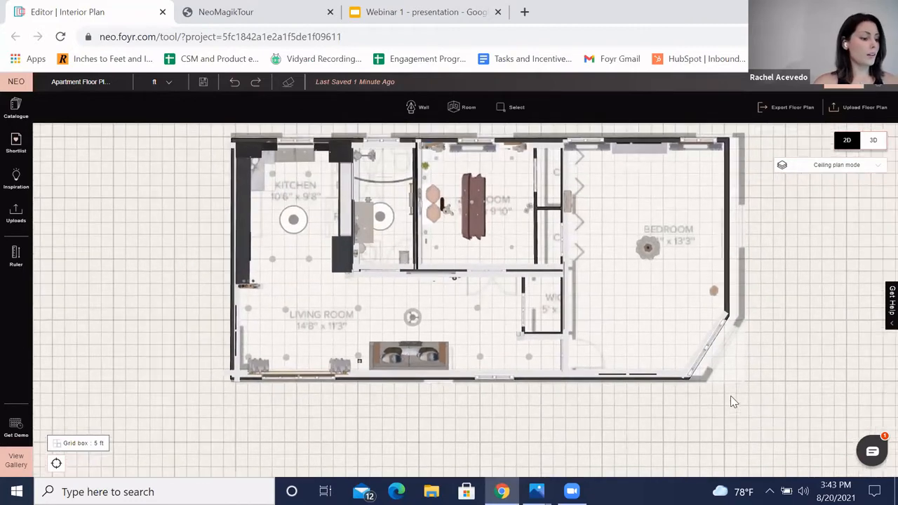
scroll(758, 368, "down", 1)
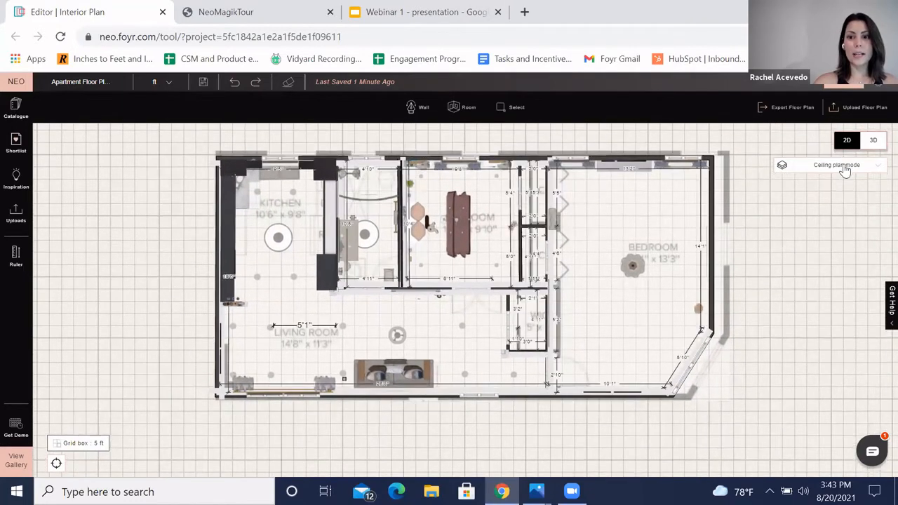
Step: Switch the plan back to Floor plan mode and open the 3D view of the apartment
left_click(842, 166)
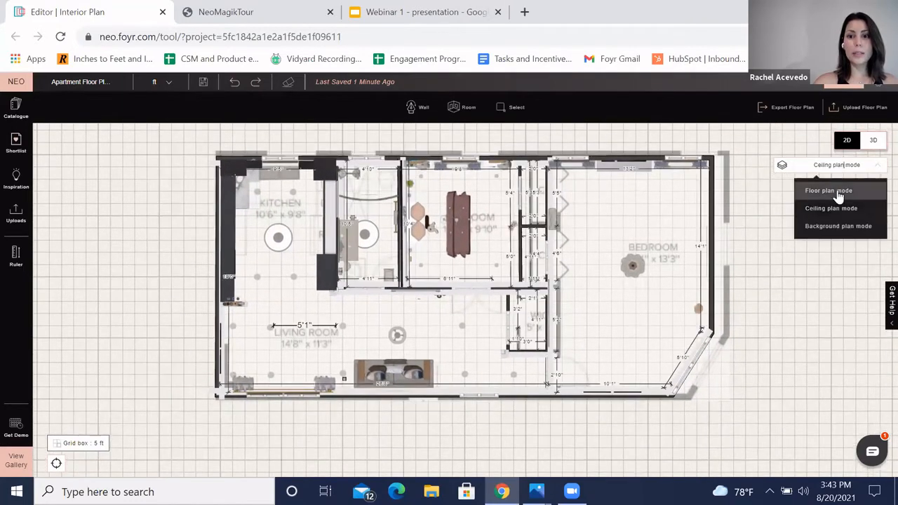
left_click(829, 191)
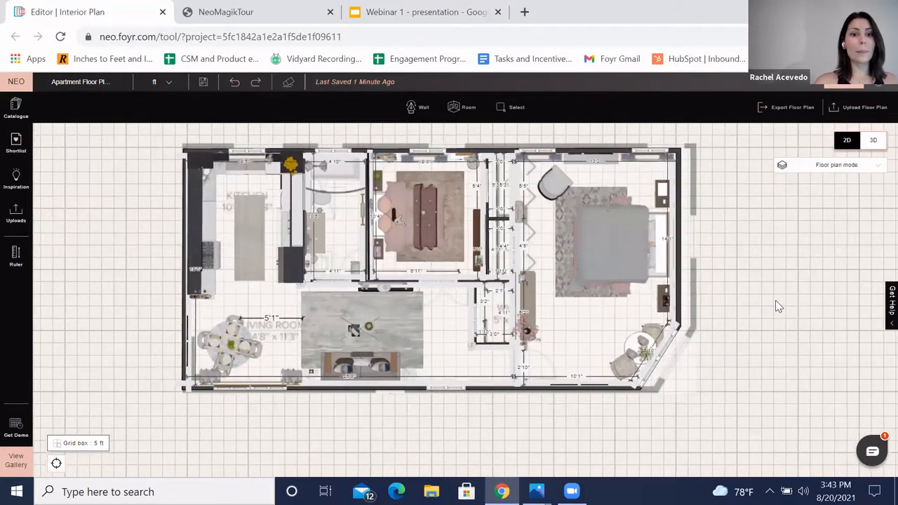
scroll(758, 303, "down", 1)
left_click_drag(768, 303, 753, 290)
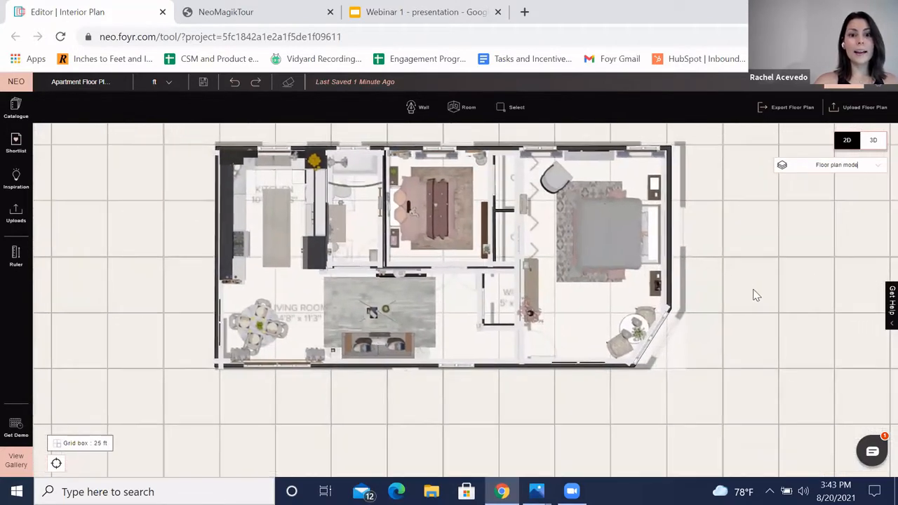
left_click(874, 141)
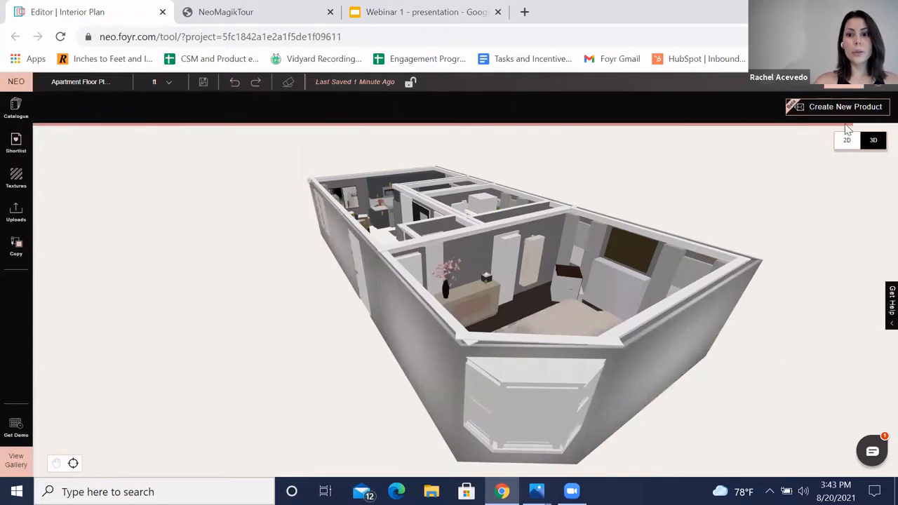
Step: Orbit and pan the 3D view into the bedroom to examine it at eye level
left_click_drag(272, 291, 589, 317)
left_click(589, 317)
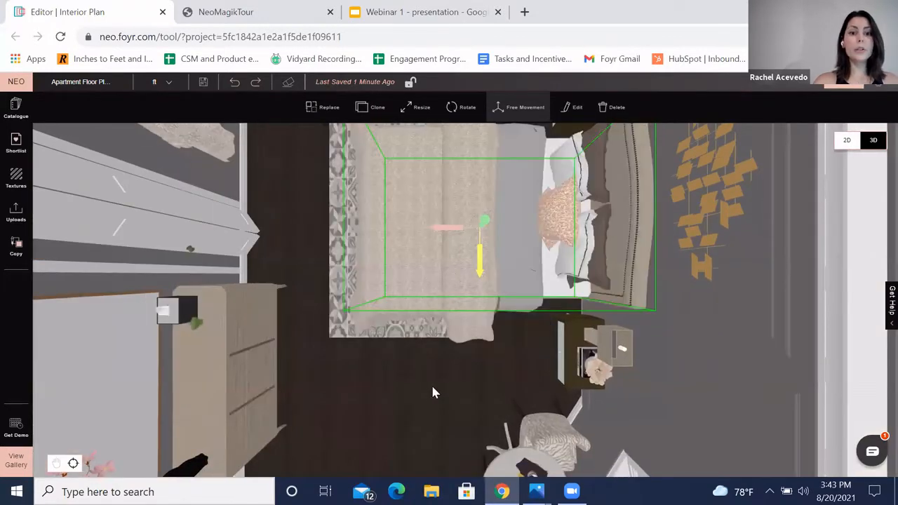
left_click_drag(431, 393, 454, 239)
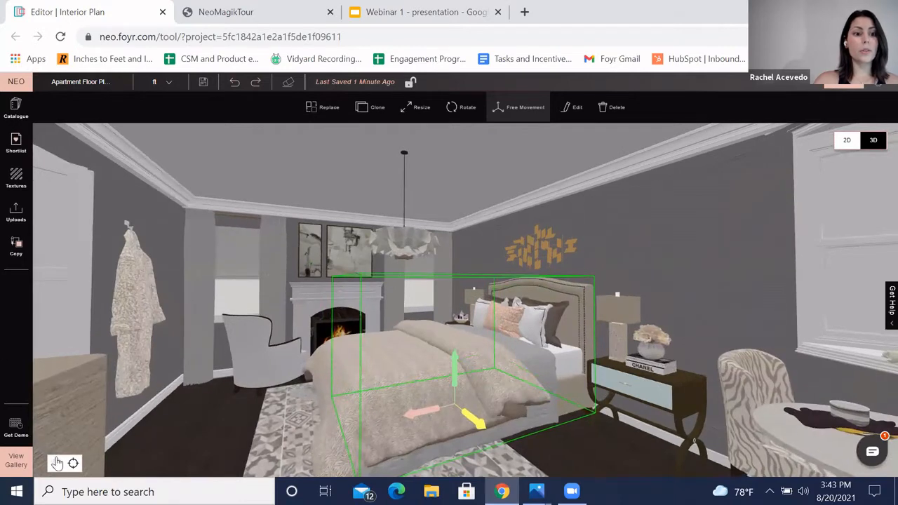
left_click(56, 463)
left_click(435, 279)
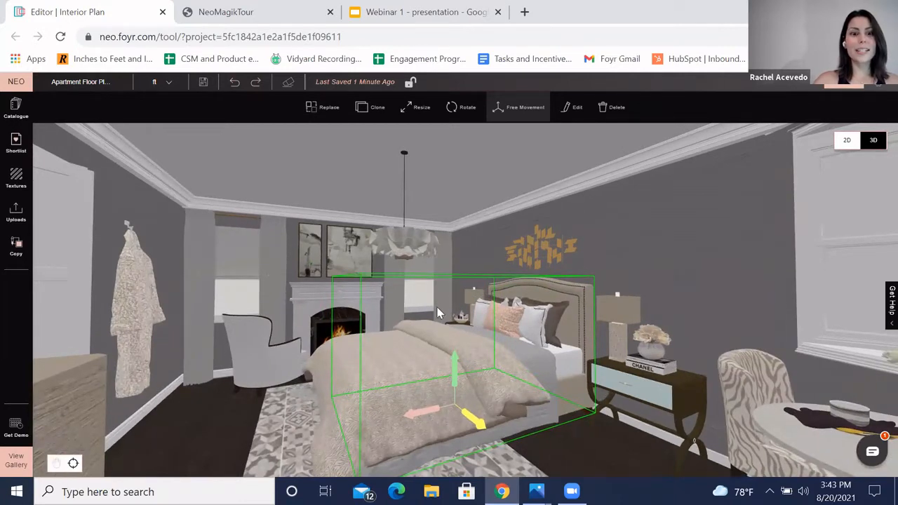
left_click(56, 466)
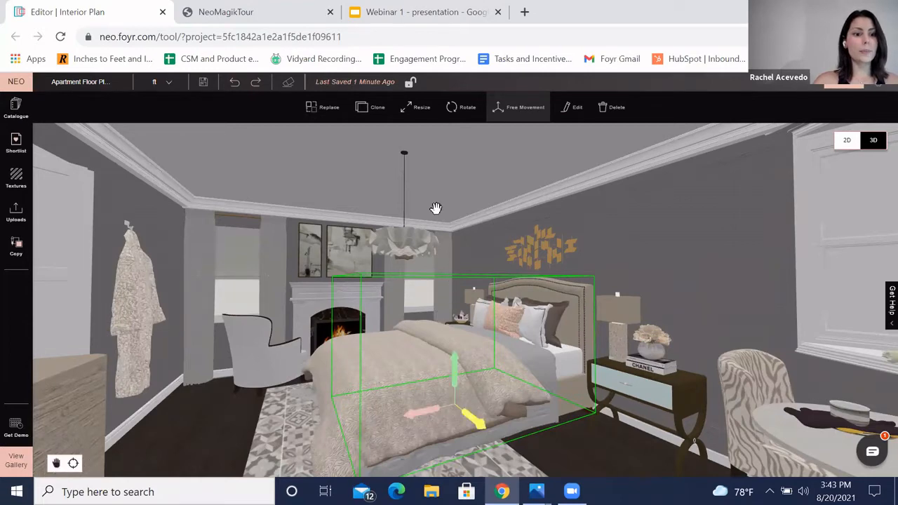
left_click_drag(461, 251, 360, 186)
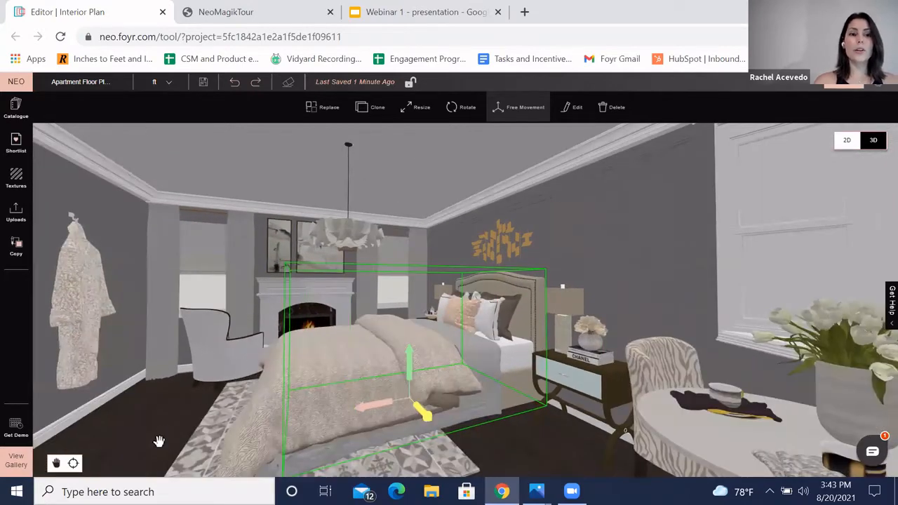
left_click(56, 463)
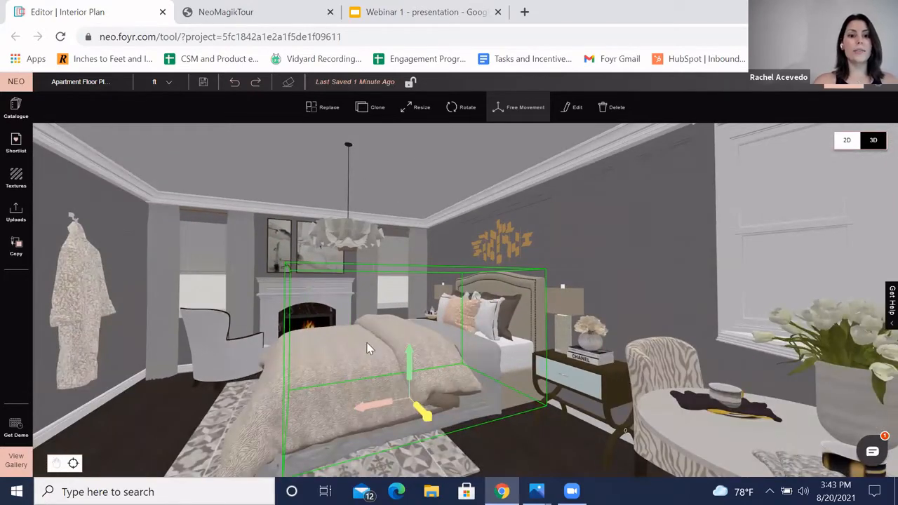
mouse_move(127, 321)
left_mouse_down()
mouse_move(126, 342)
mouse_move(129, 303)
mouse_move(148, 297)
mouse_move(177, 398)
mouse_move(164, 425)
left_mouse_up()
left_click(495, 417)
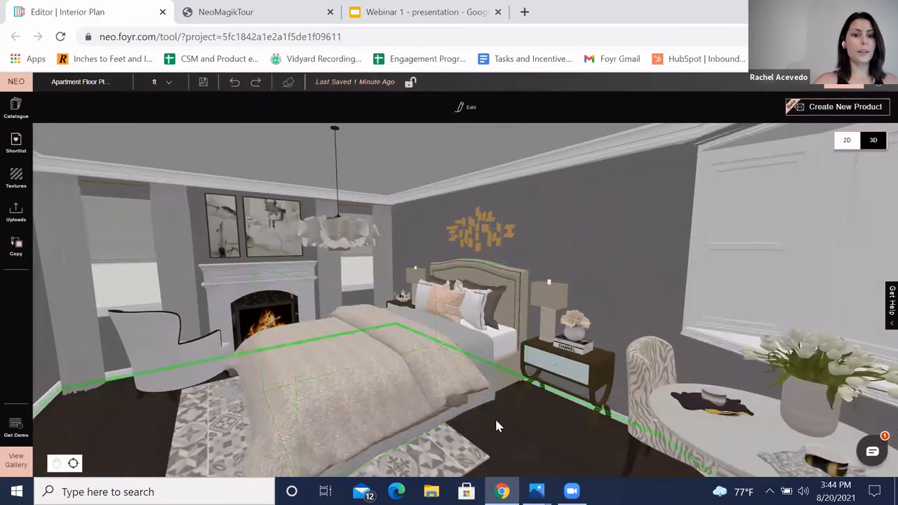
left_click_drag(495, 417, 507, 423)
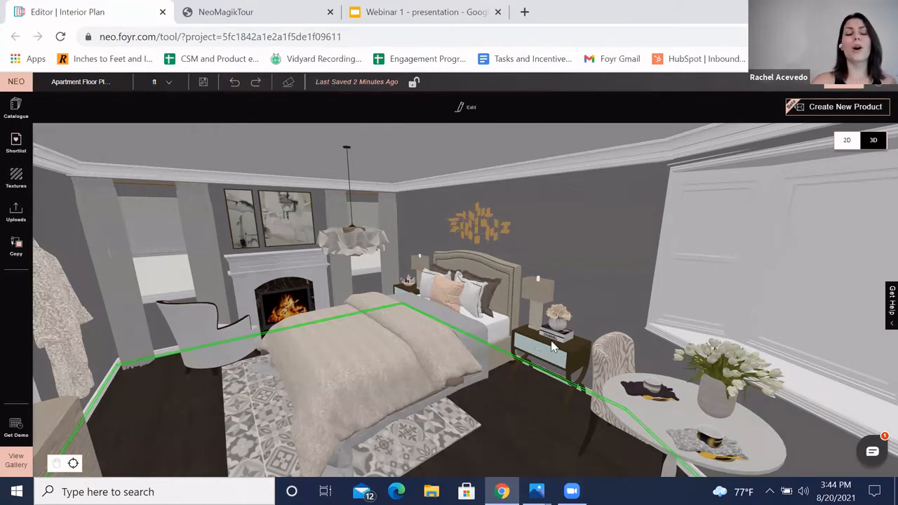
Step: Add the Decor Vases from the shortlisted Staging items in front of the bedroom fireplace
left_click(254, 255)
right_click_drag(372, 281, 537, 337)
left_click_drag(537, 337, 243, 263)
scroll(231, 247, "down", 4)
scroll(231, 247, "up", 1)
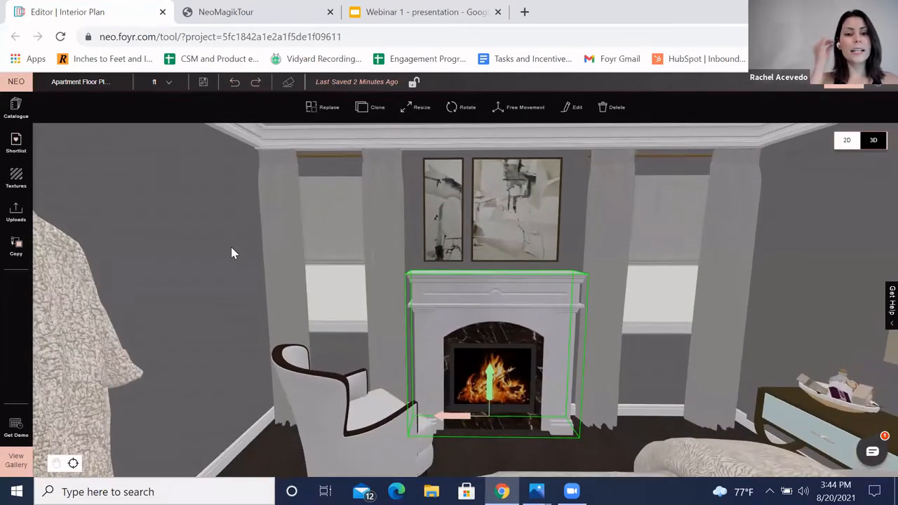
left_click(18, 146)
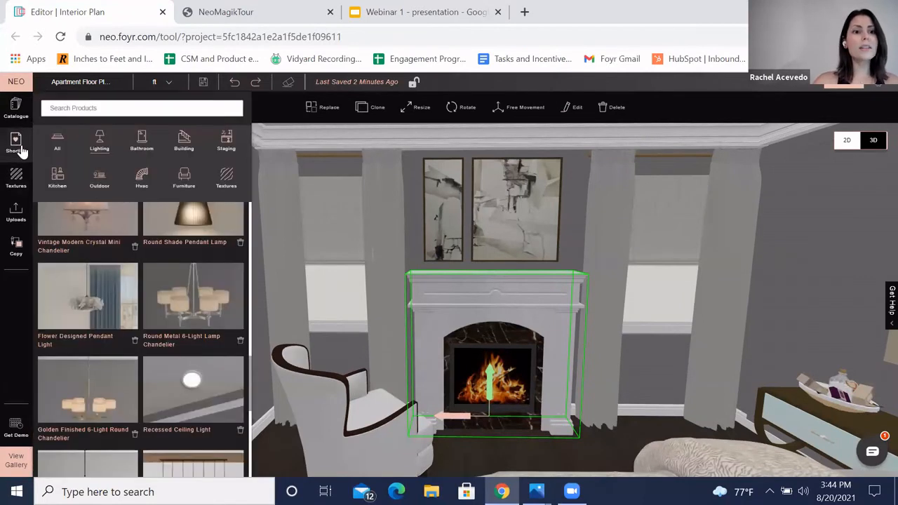
left_click(225, 142)
scroll(176, 326, "up", 10)
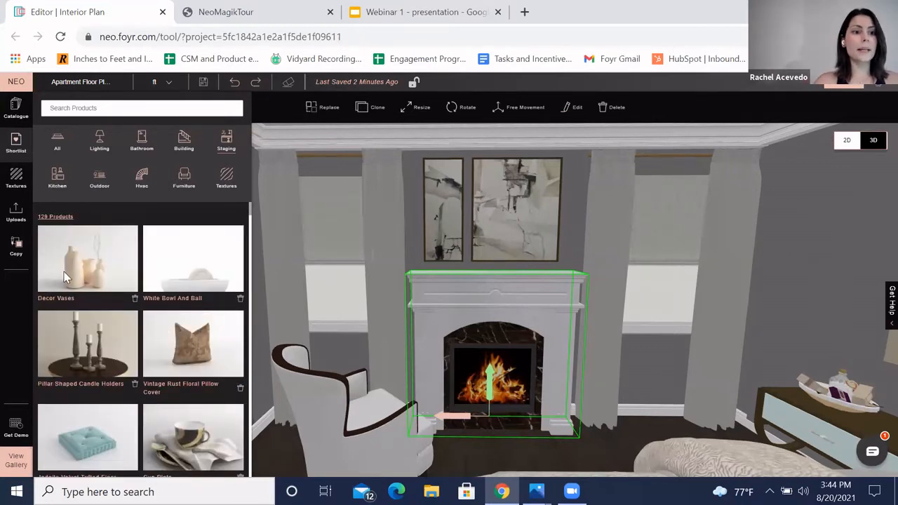
left_click_drag(383, 417, 460, 447)
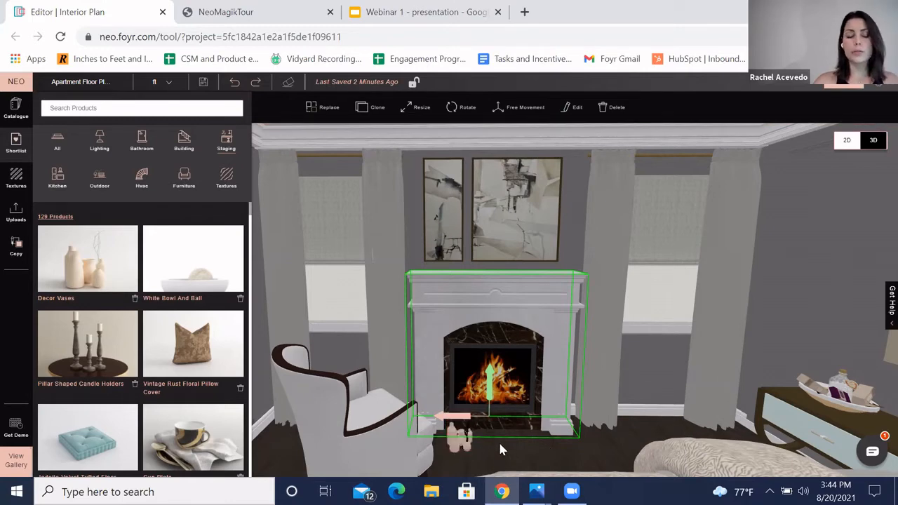
Step: Lift the decor vases with Free Movement onto the left end of the fireplace mantel
left_click(454, 441)
left_click_drag(569, 455, 467, 470)
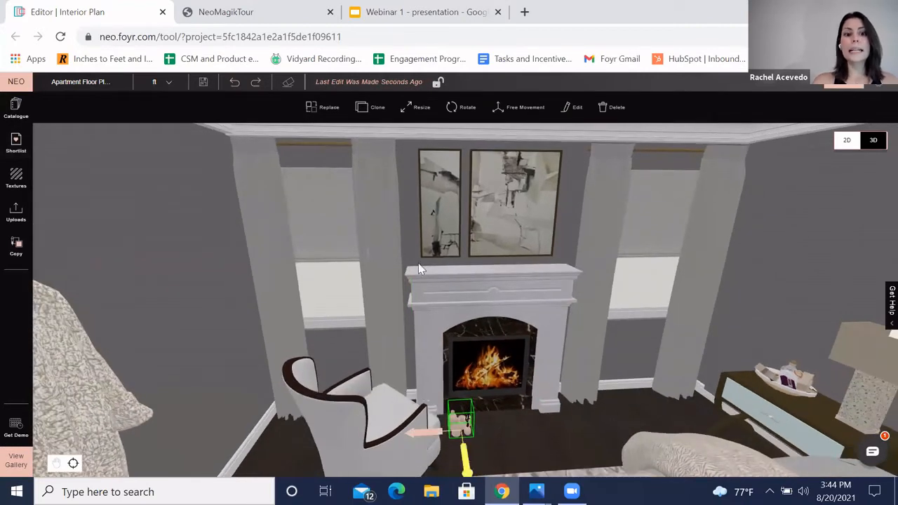
left_click(526, 110)
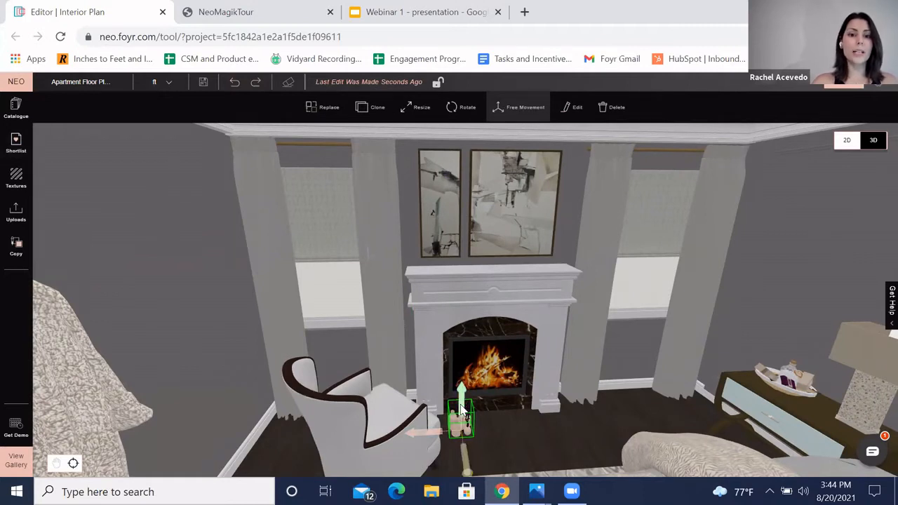
left_click_drag(461, 403, 464, 250)
left_click_drag(572, 459, 477, 301)
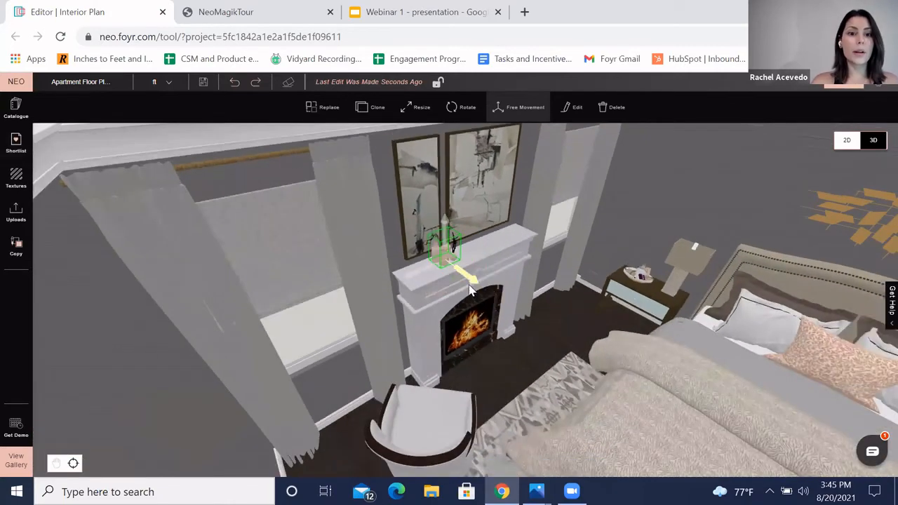
left_click_drag(484, 335, 484, 304)
scroll(482, 302, "up", 5)
scroll(460, 262, "down", 1)
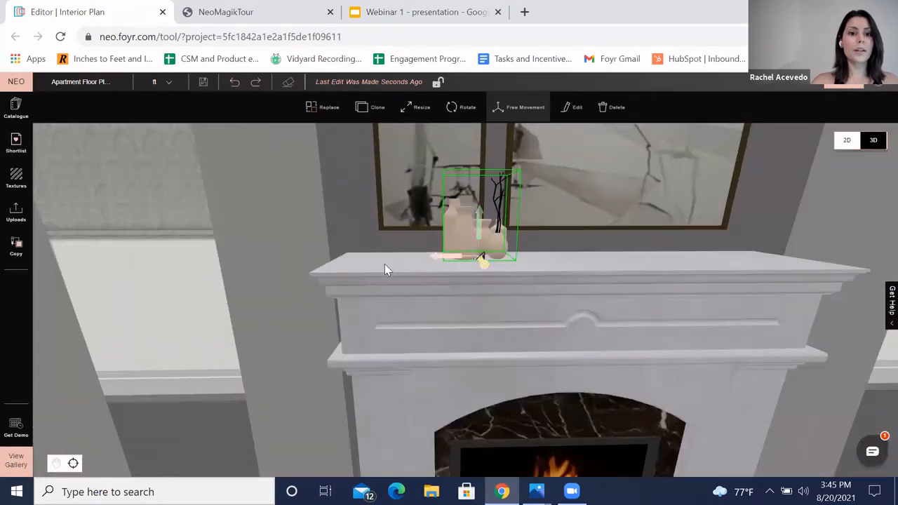
left_click_drag(391, 269, 368, 271)
left_click(377, 180)
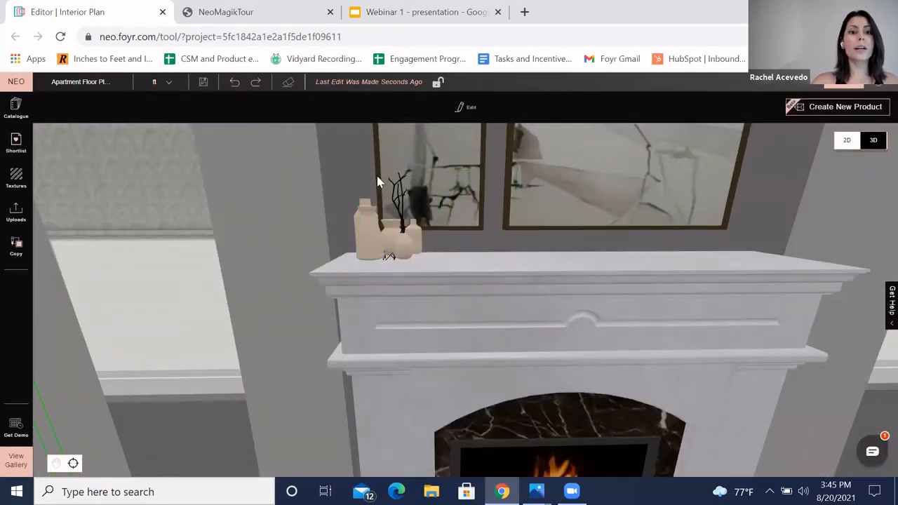
Step: Orbit the 3D view around the bedroom toward the closet doors
scroll(377, 178, "down", 3)
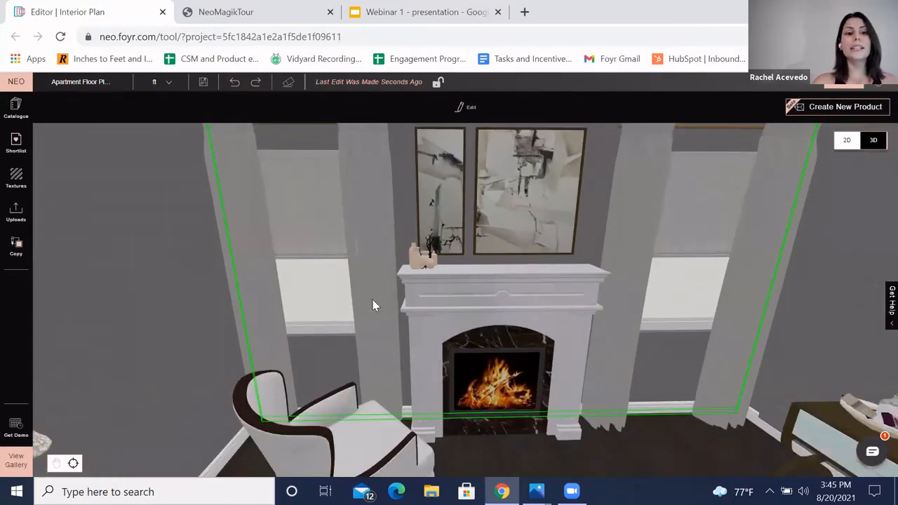
left_click(427, 259)
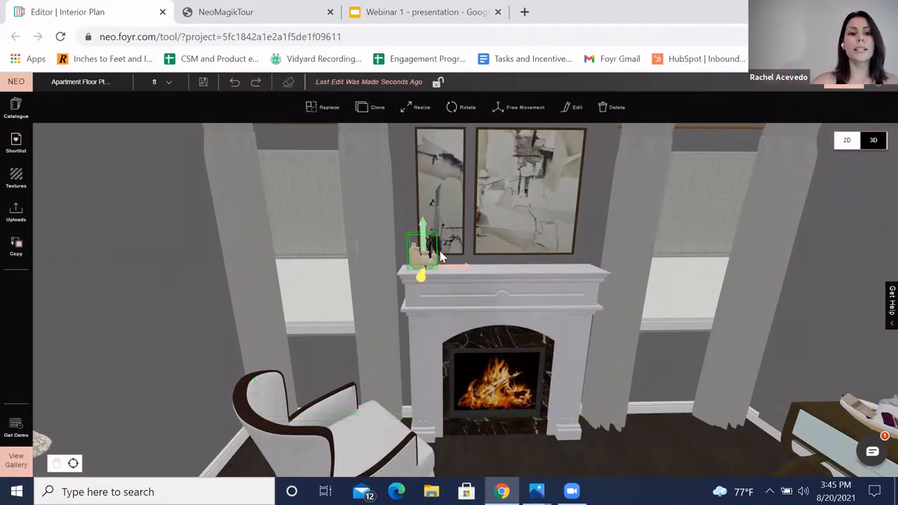
left_click(523, 110)
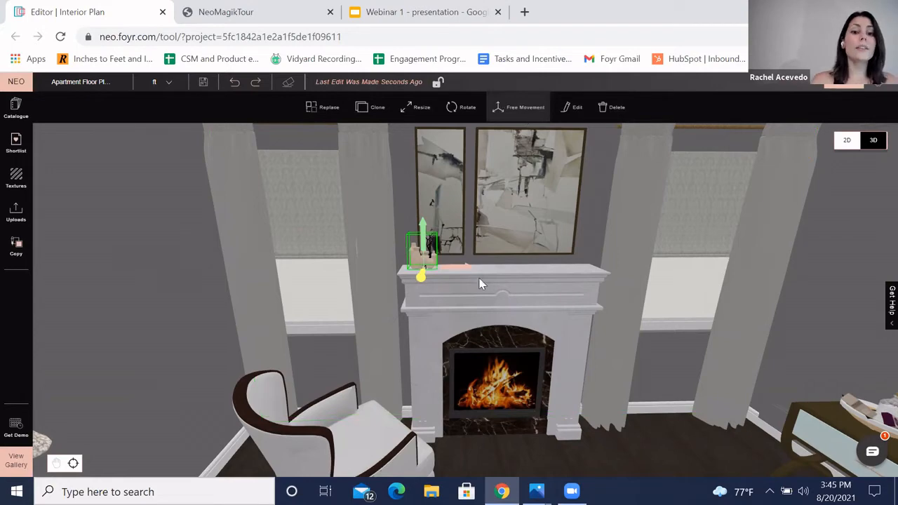
scroll(259, 270, "down", 5)
left_click_drag(262, 275, 173, 395)
left_click(173, 395)
left_click_drag(225, 374, 508, 343)
left_click(508, 343)
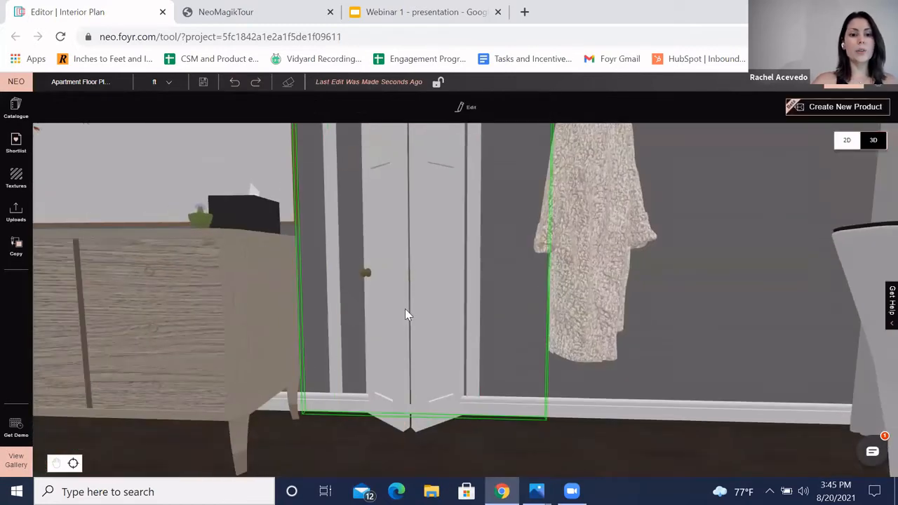
scroll(502, 394, "down", 3)
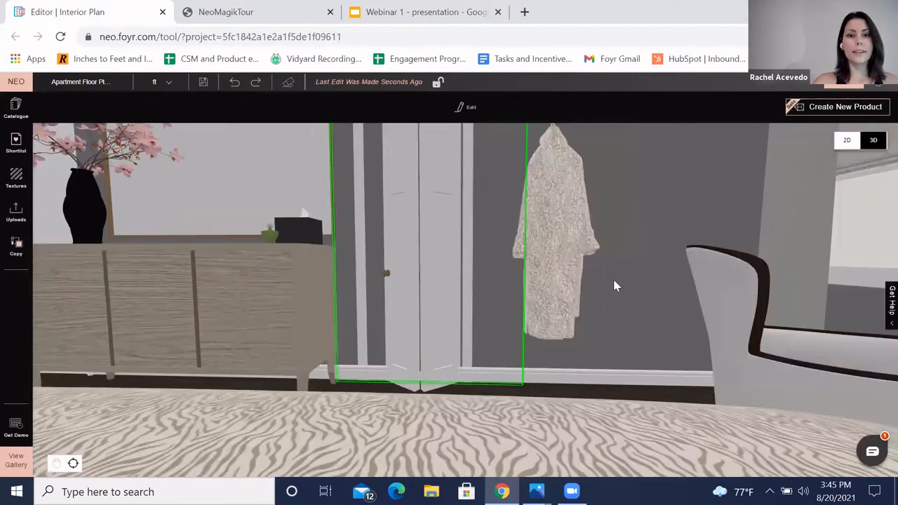
left_click_drag(625, 306, 388, 316)
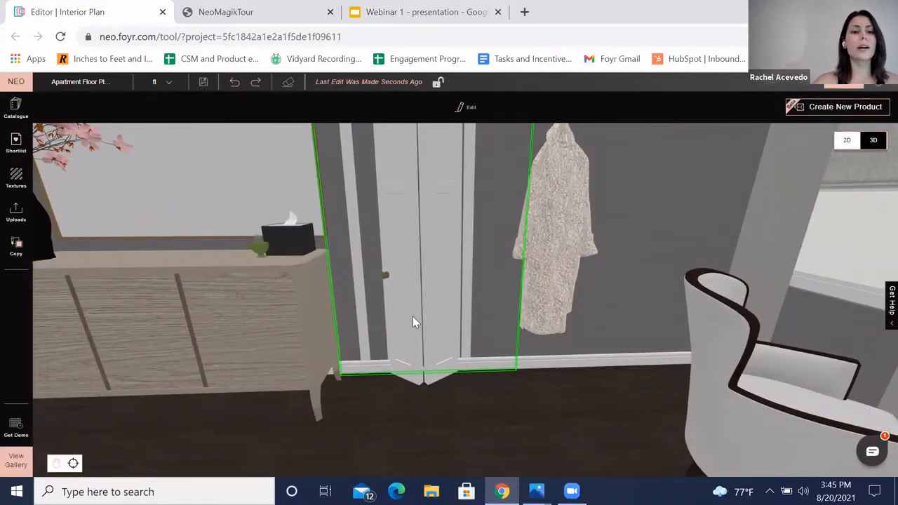
Step: Select the closet's Single Bifold Door and open its element settings to inspect them
left_click(414, 319)
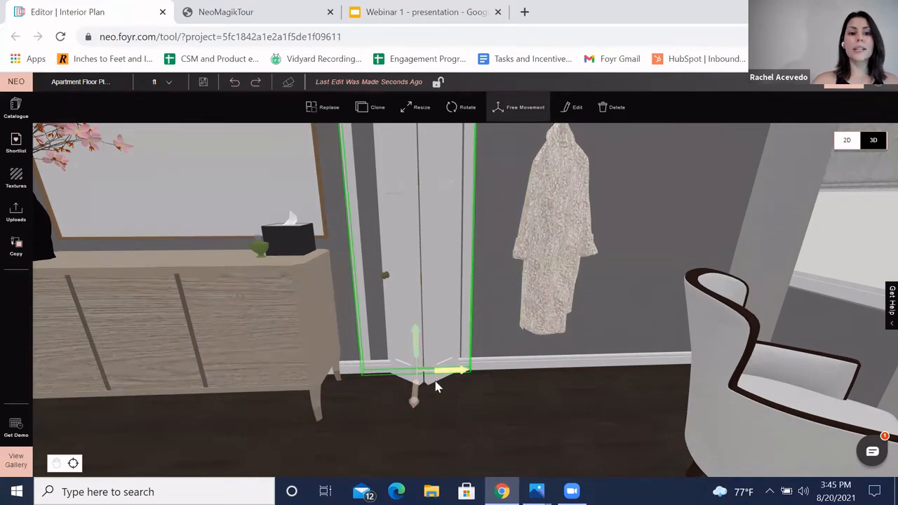
left_click(570, 112)
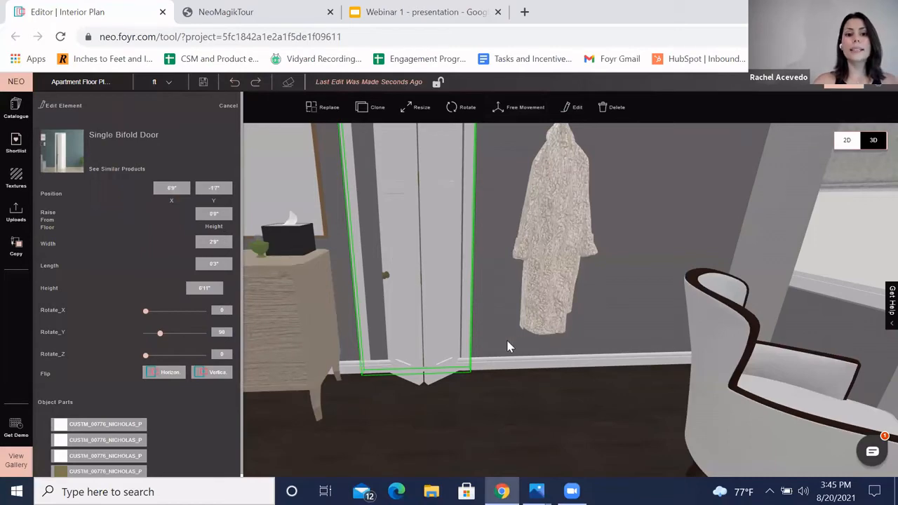
left_click(499, 300)
Step: Select the bedroom window and open its White Window element settings to inspect them
left_click_drag(570, 309, 578, 287)
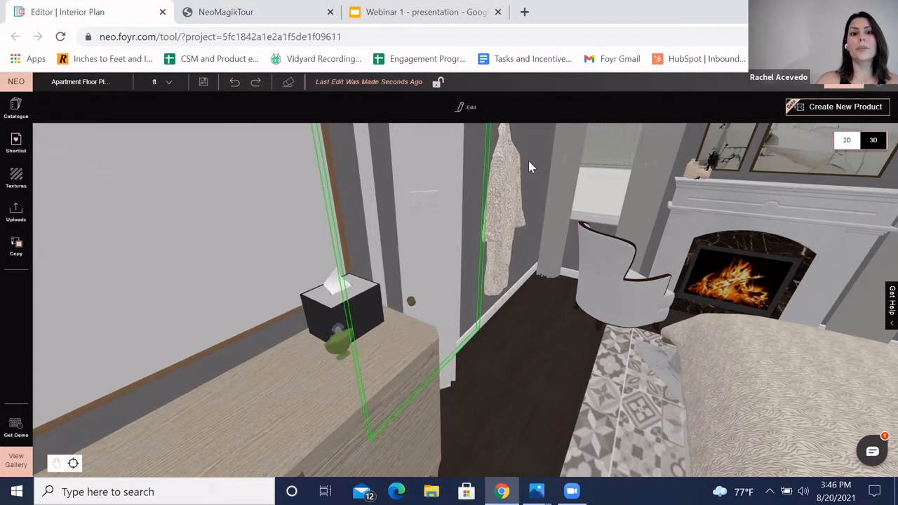
left_click(631, 205)
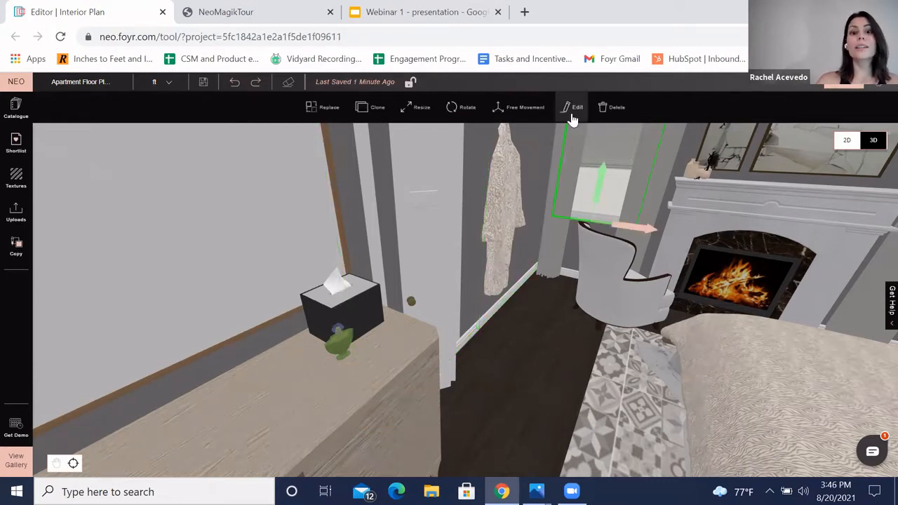
left_click(574, 108)
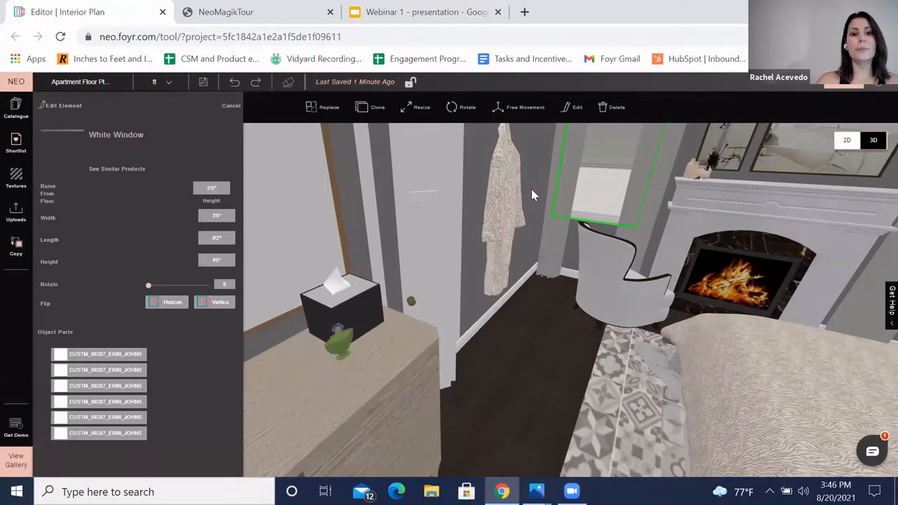
left_click(533, 172)
Step: Orbit back to the fireplace and select the artwork hanging above the mantel
scroll(529, 363, "down", 5)
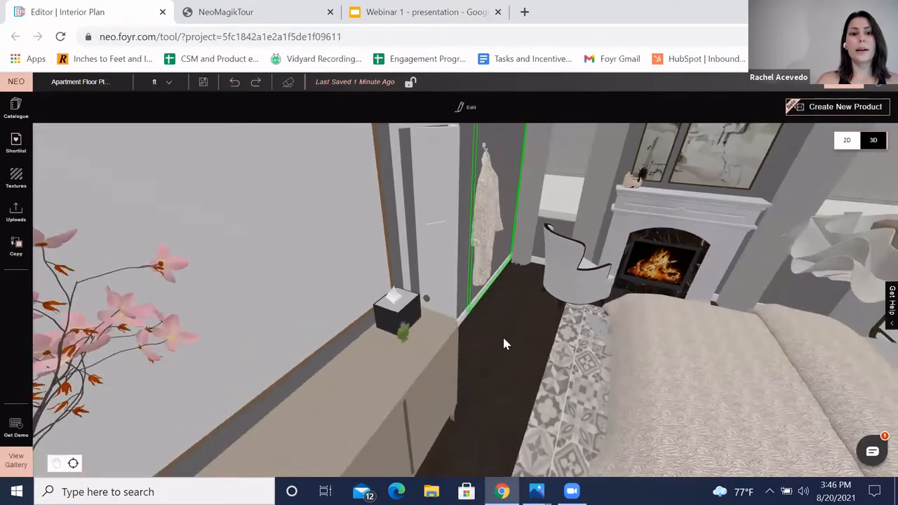
scroll(504, 340, "down", 3)
scroll(583, 190, "down", 4)
left_click(627, 191)
key("f")
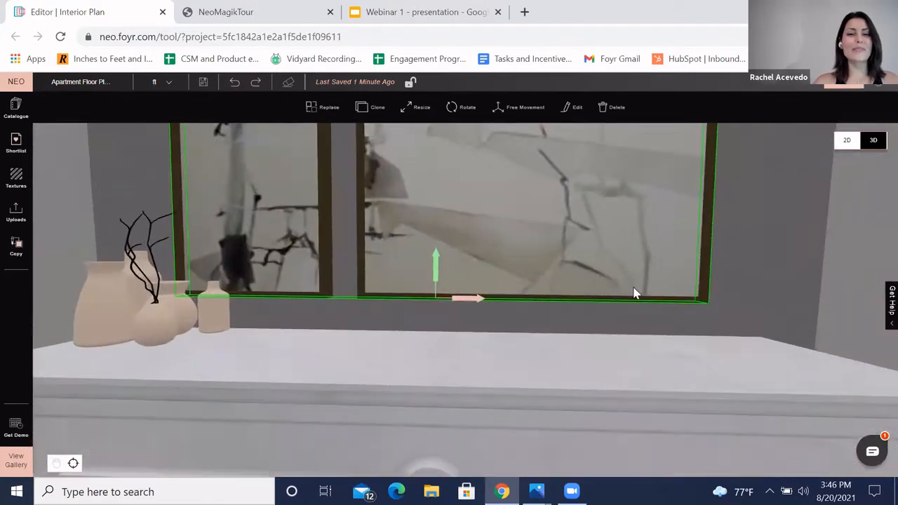
scroll(541, 214, "down", 4)
scroll(542, 215, "down", 4)
left_click_drag(542, 214, 563, 251)
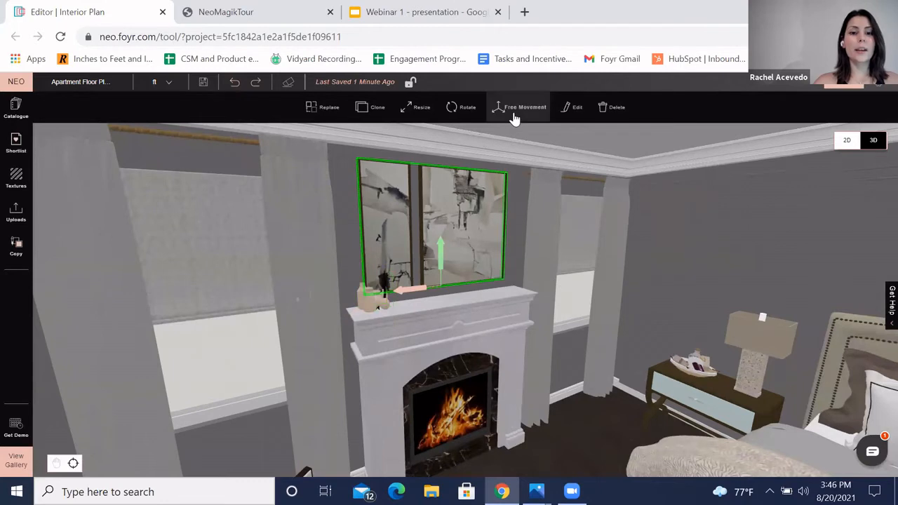
left_click(514, 114)
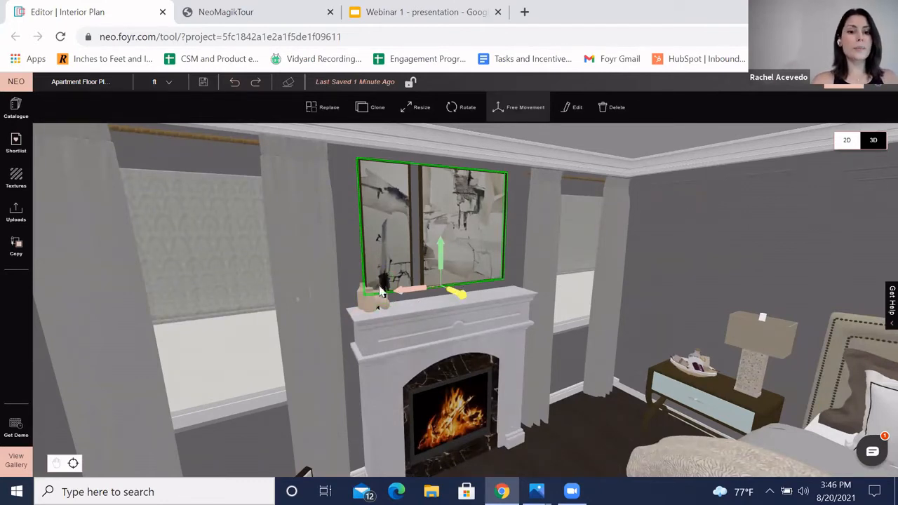
Step: Group the mantel vase with the artwork above the fireplace, then ungroup them
left_click(376, 307, "shift")
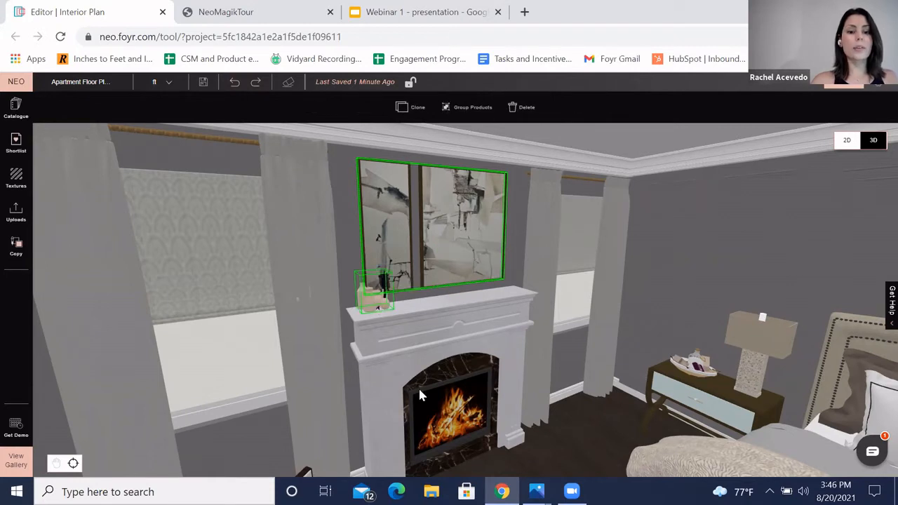
left_click(470, 109)
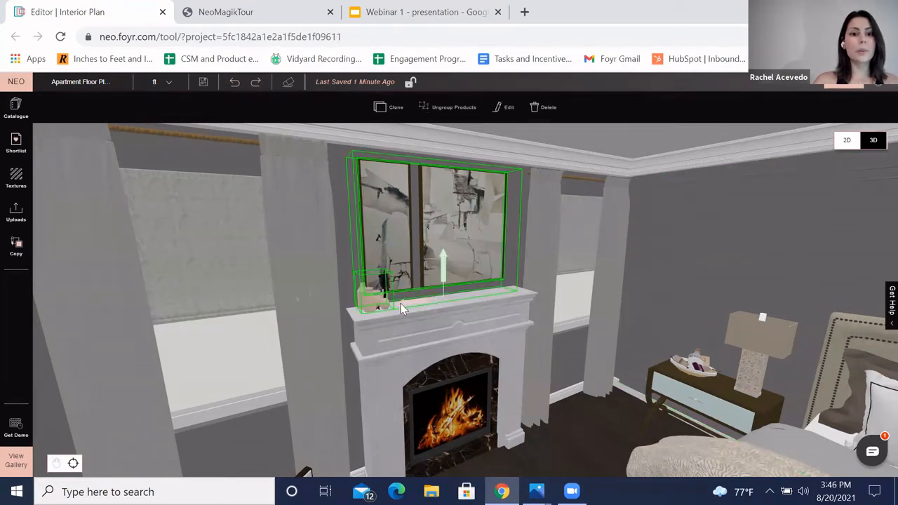
mouse_move(405, 305)
left_mouse_down()
mouse_move(427, 304)
mouse_move(412, 313)
left_mouse_up()
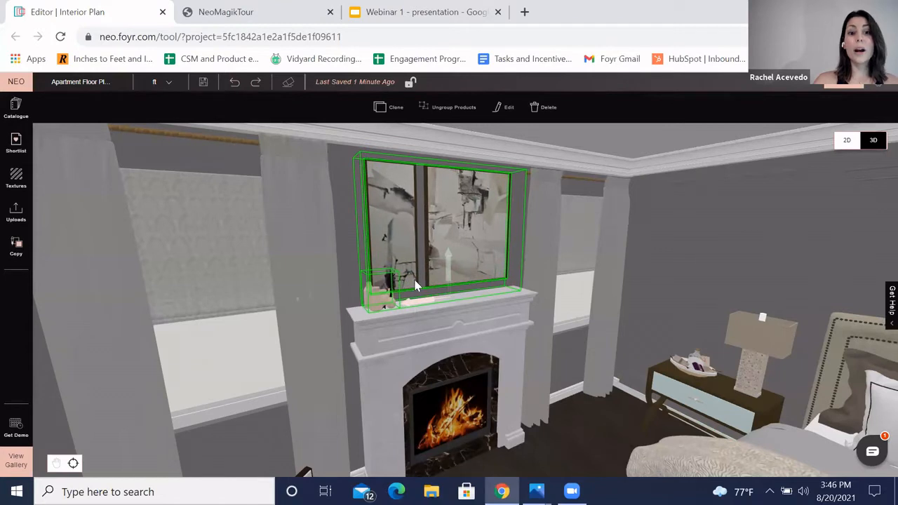
left_click(459, 112)
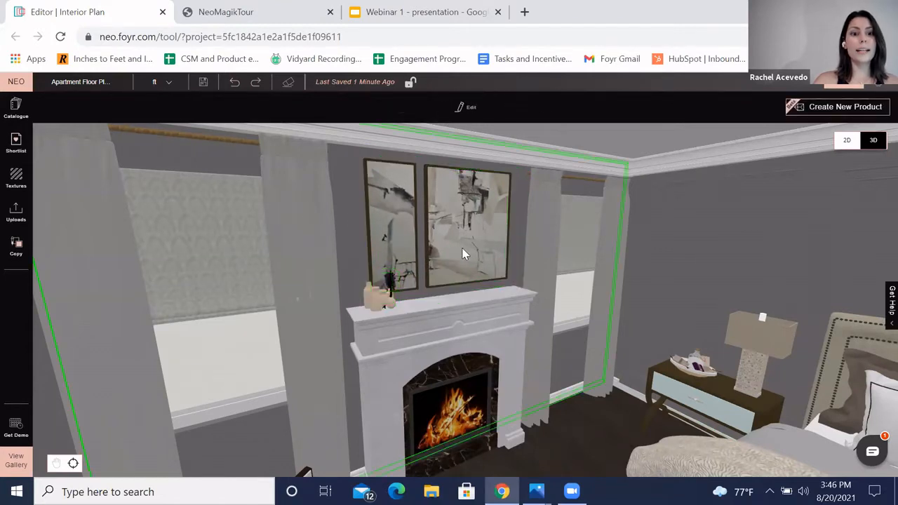
Step: Select the artwork above the mantel and rotate it by -11 degrees
left_click(426, 250)
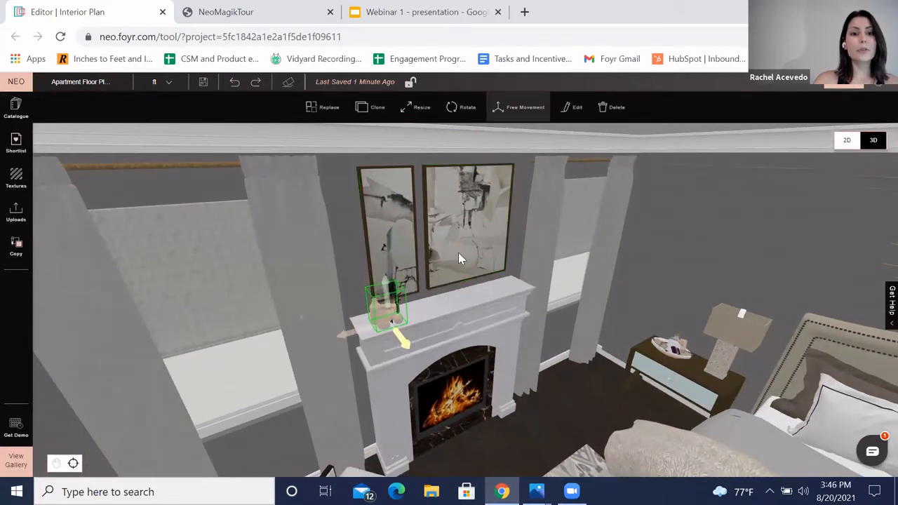
left_click_drag(469, 301, 479, 302)
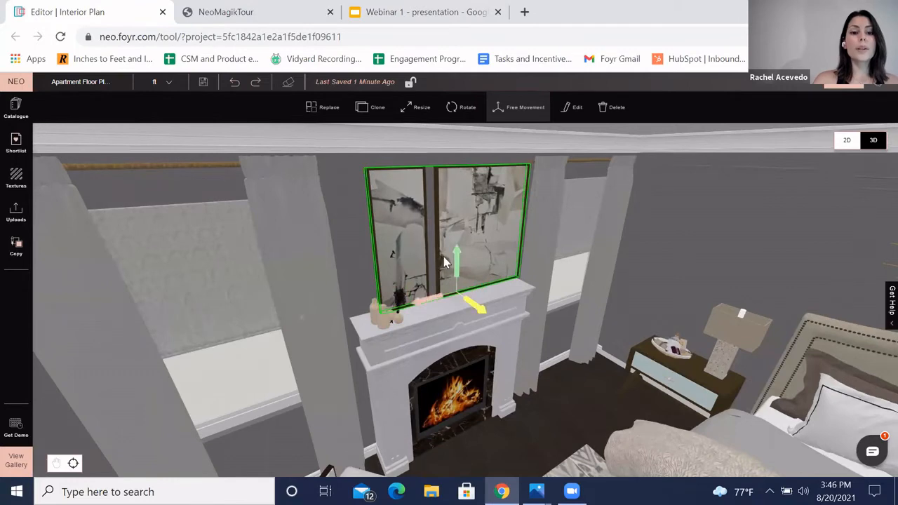
left_click_drag(455, 260, 456, 264)
left_click_drag(551, 411, 602, 400)
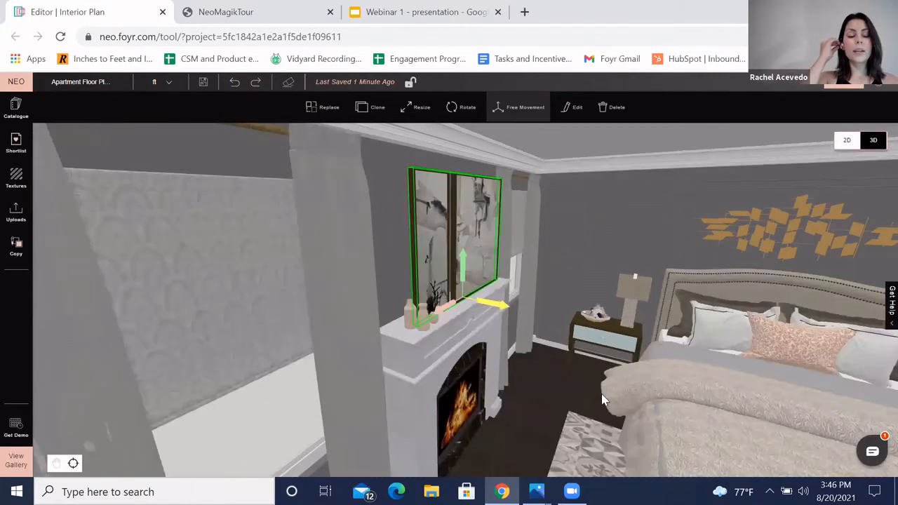
left_click(462, 112)
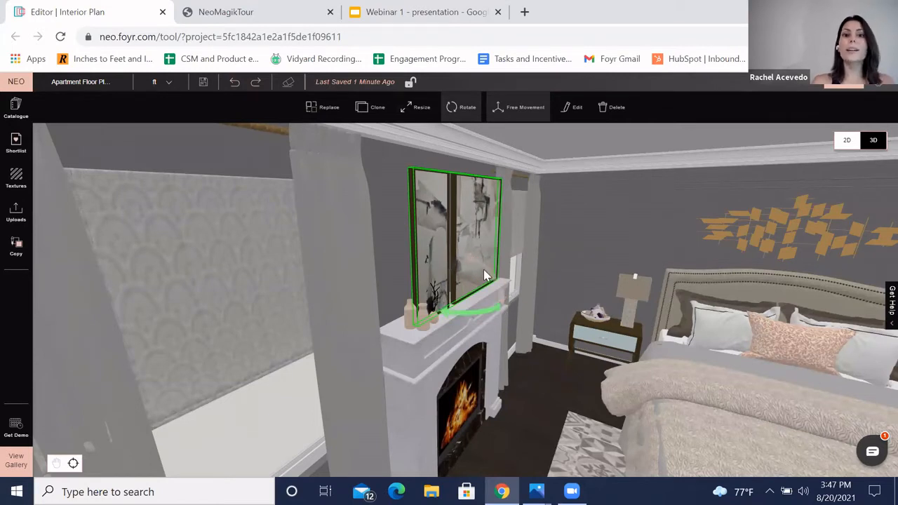
left_click_drag(501, 296, 497, 290)
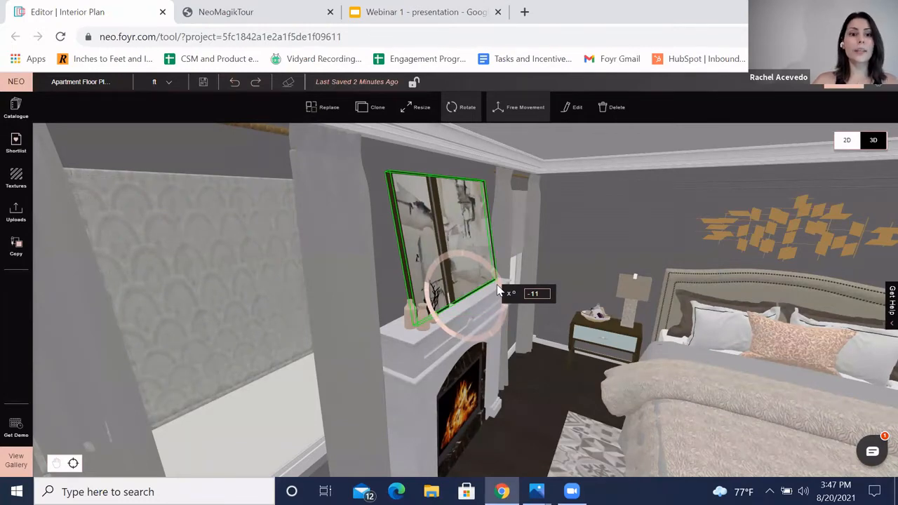
left_click(559, 381)
left_click_drag(565, 383, 534, 339)
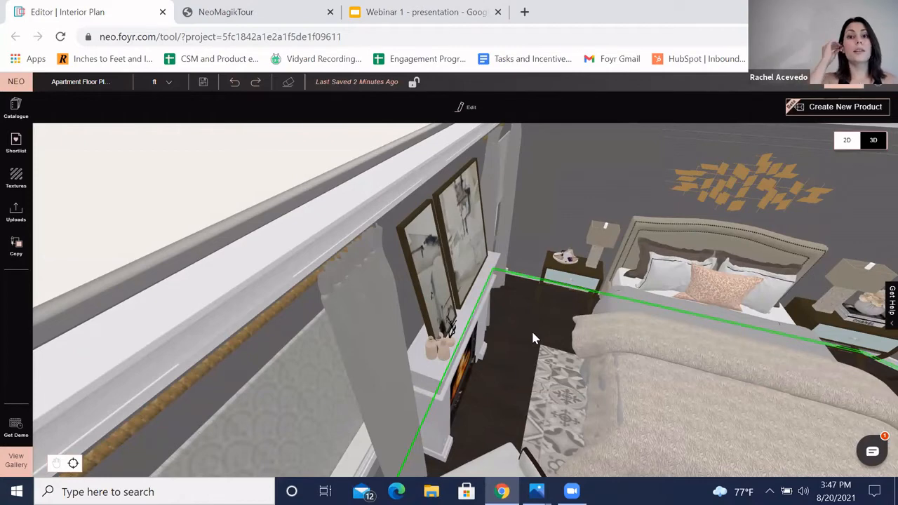
Step: Face the fireplace wall and browse the Wood floor textures in the texture library
left_click_drag(417, 293, 545, 211)
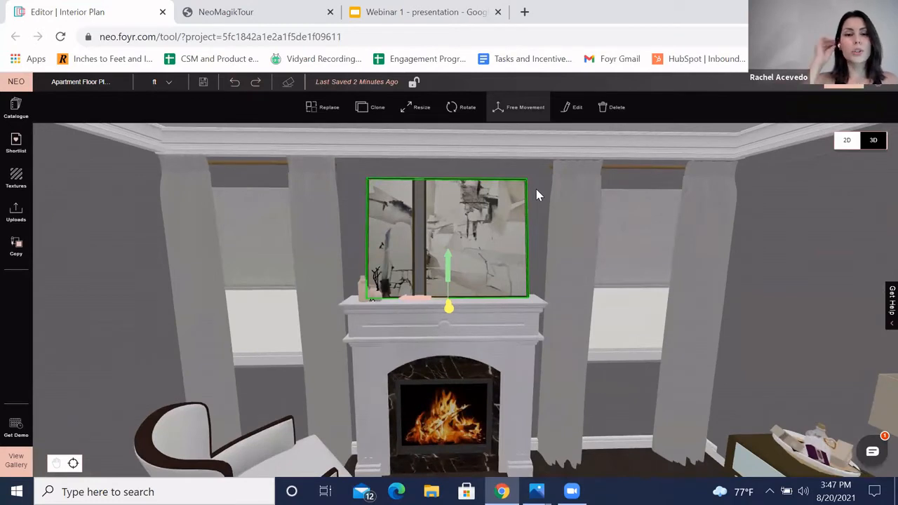
left_click(535, 201)
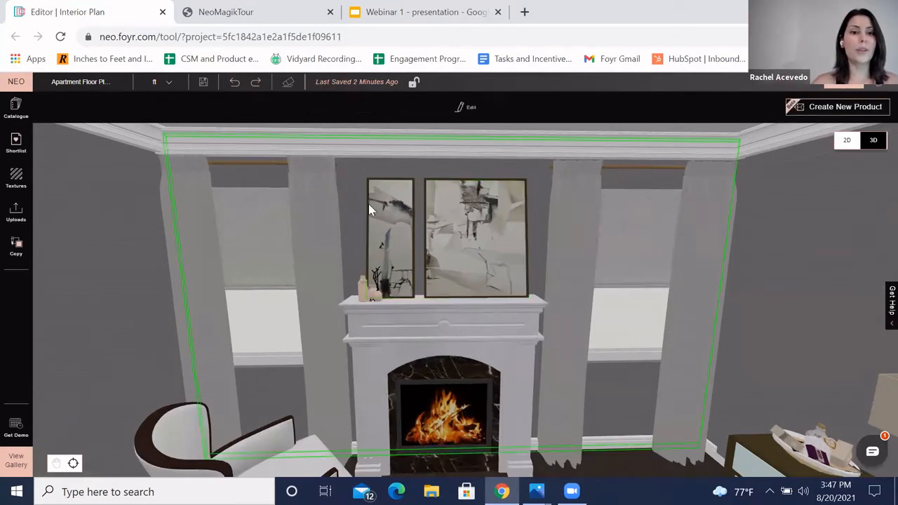
scroll(374, 210, "down", 2)
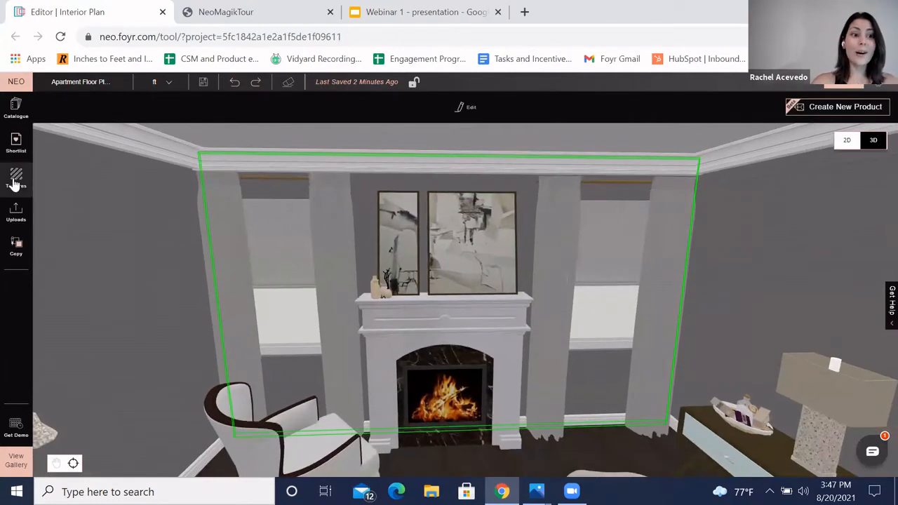
left_click_drag(124, 272, 4, 179)
scroll(152, 251, "up", 2)
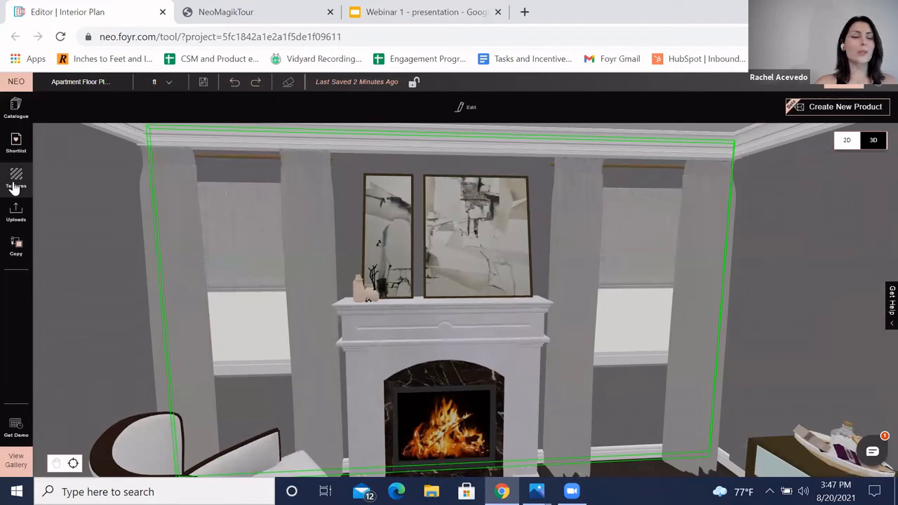
left_click(14, 179)
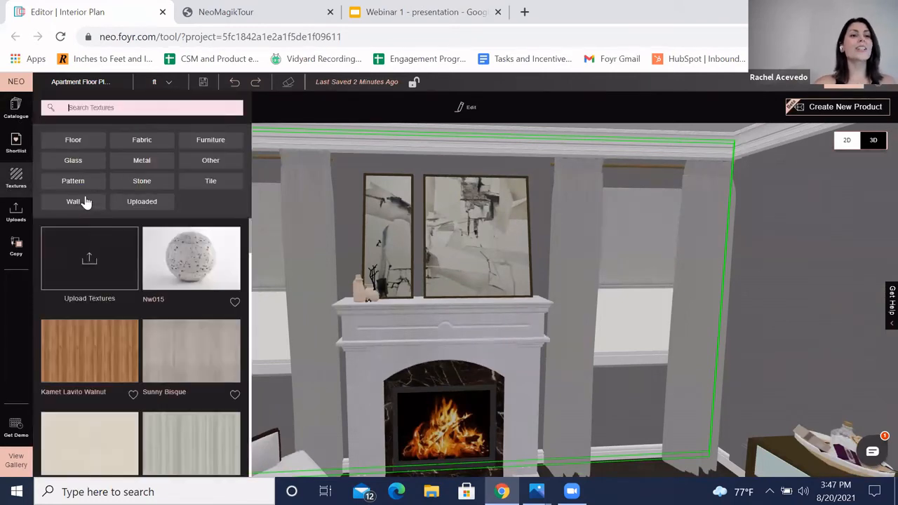
left_click(79, 143)
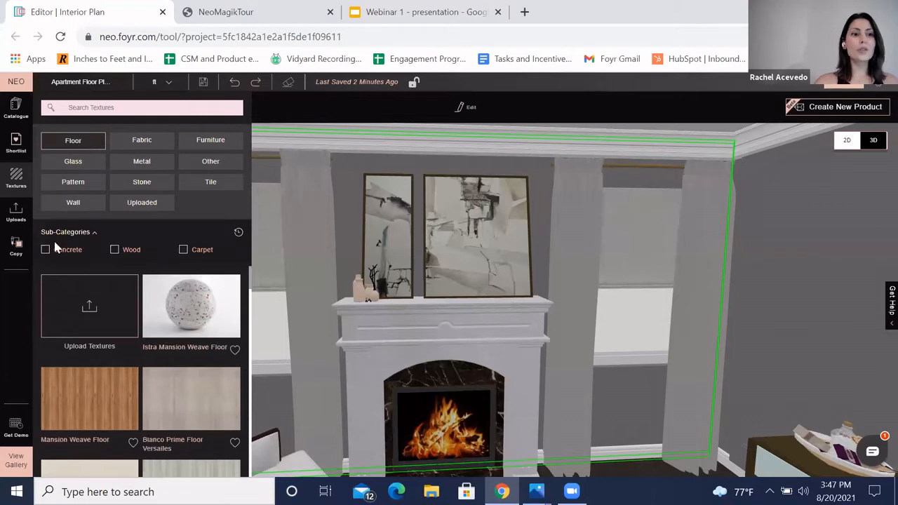
left_click(116, 251)
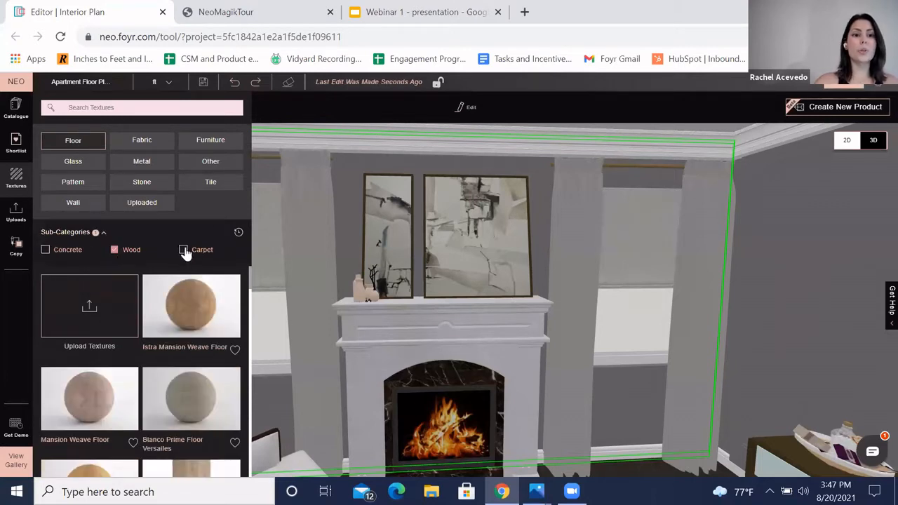
scroll(156, 401, "down", 5)
scroll(177, 388, "down", 3)
scroll(344, 247, "down", 2)
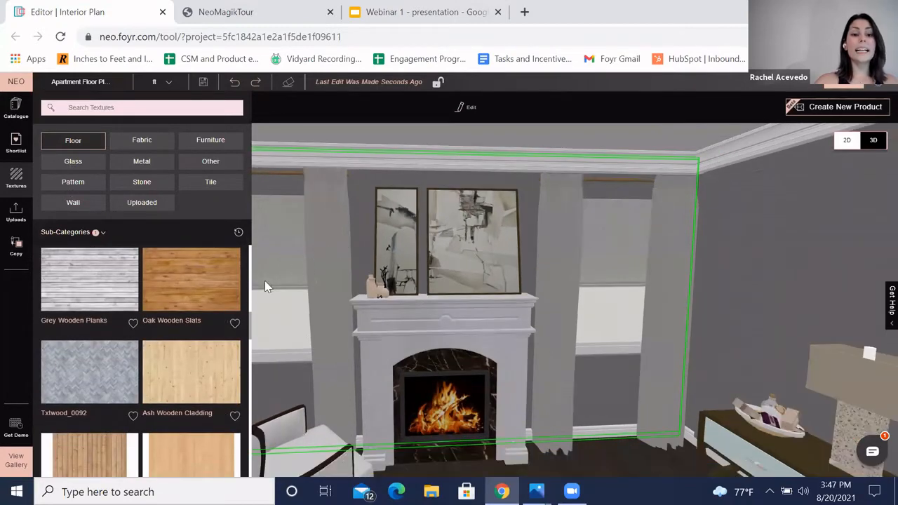
Step: Apply the Txtfabr_00097 linen fabric texture to the curtain left of the fireplace
left_click(144, 144)
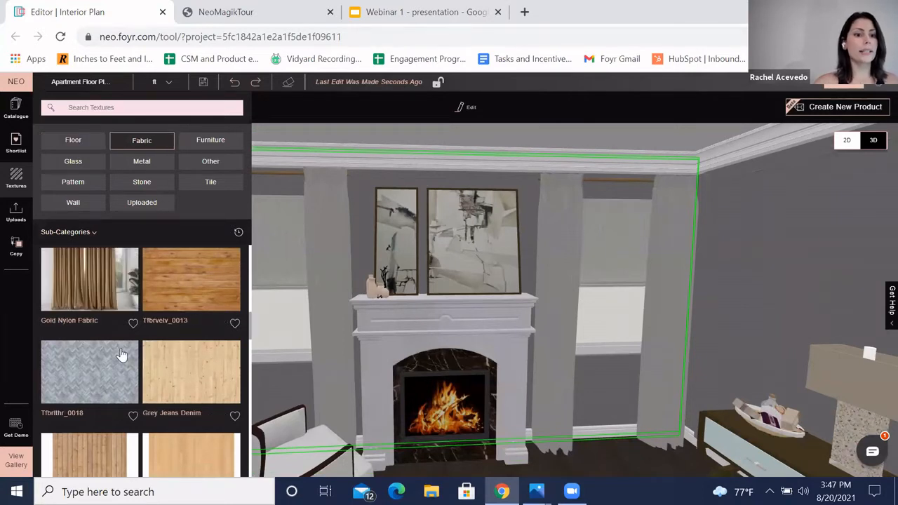
scroll(155, 375, "up", 5)
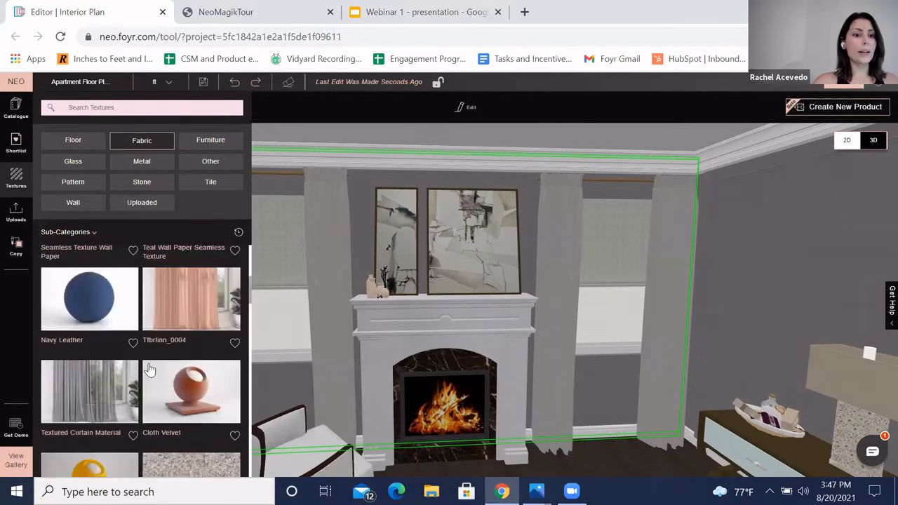
scroll(134, 351, "up", 3)
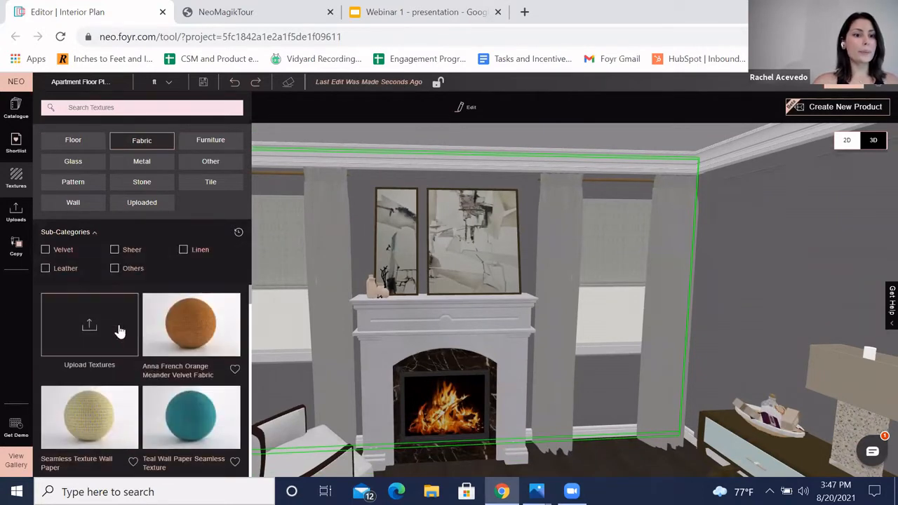
left_click(183, 251)
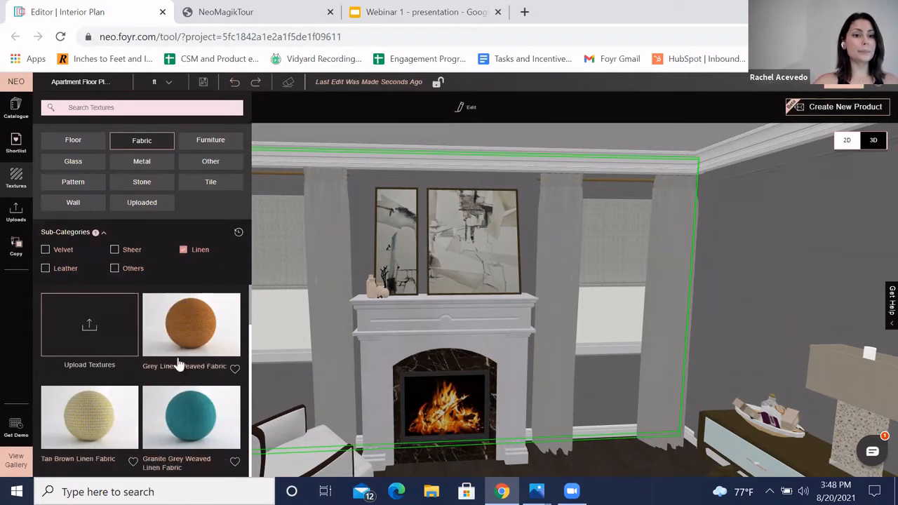
scroll(179, 371, "down", 10)
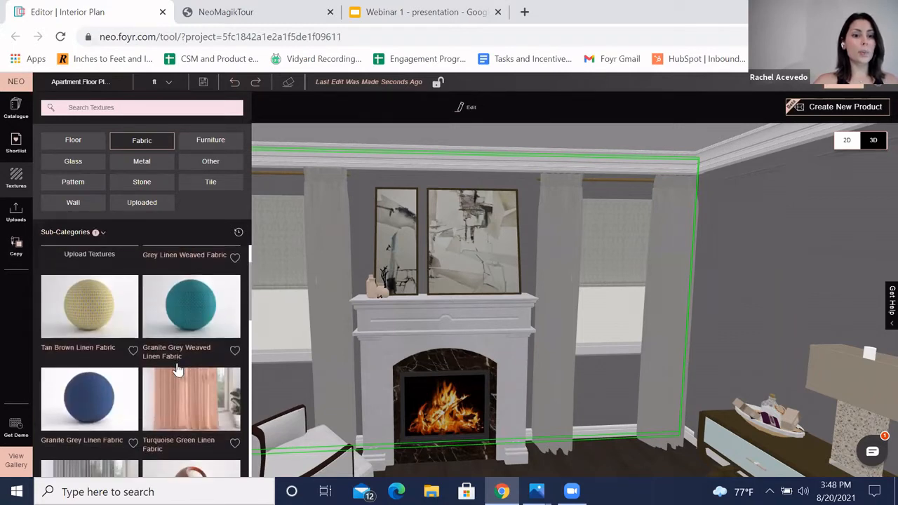
scroll(179, 370, "down", 2)
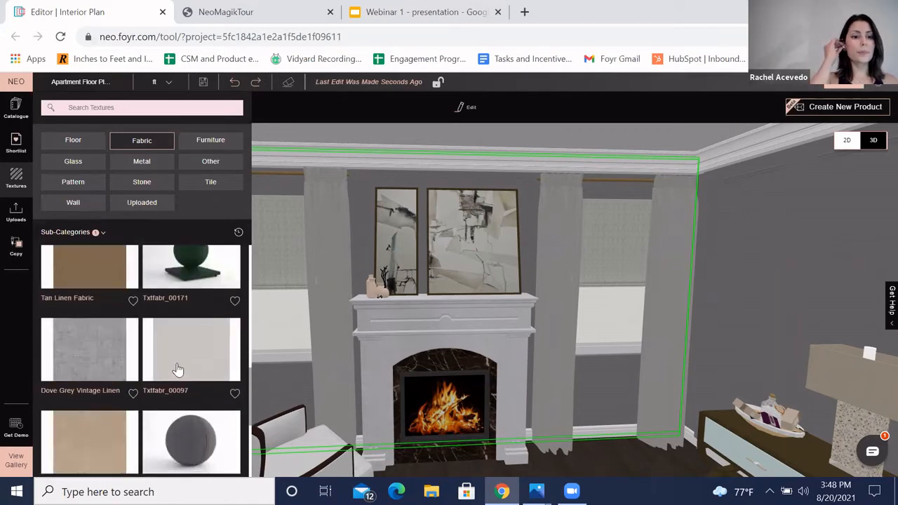
scroll(176, 323, "down", 1)
left_click_drag(184, 293, 334, 325)
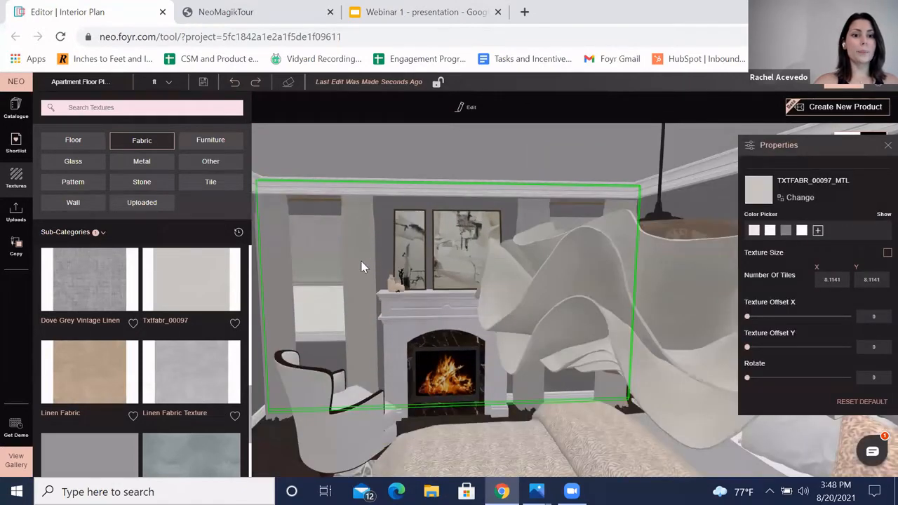
Step: Upload the green fabric image from the Textures For Foy Neo desktop folder into the texture library
left_click(363, 260)
scroll(222, 261, "up", 5)
left_click_drag(222, 261, 481, 246)
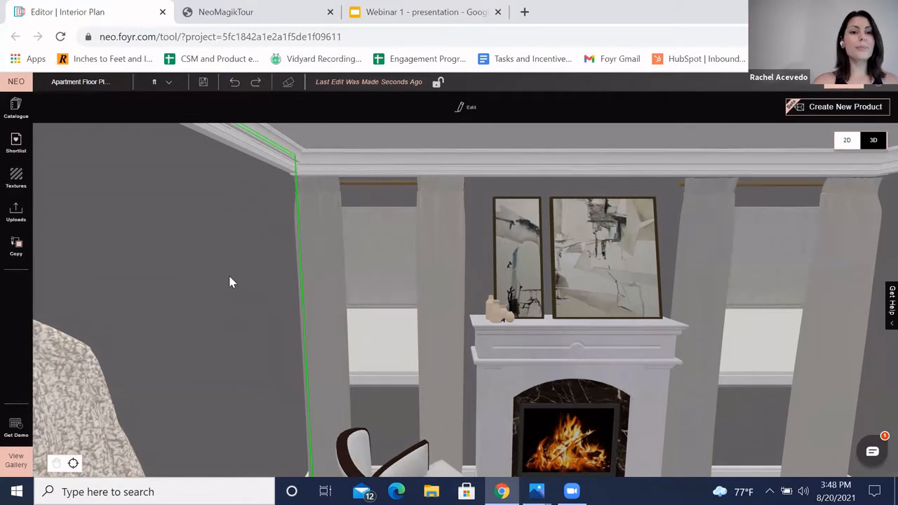
key("Left")
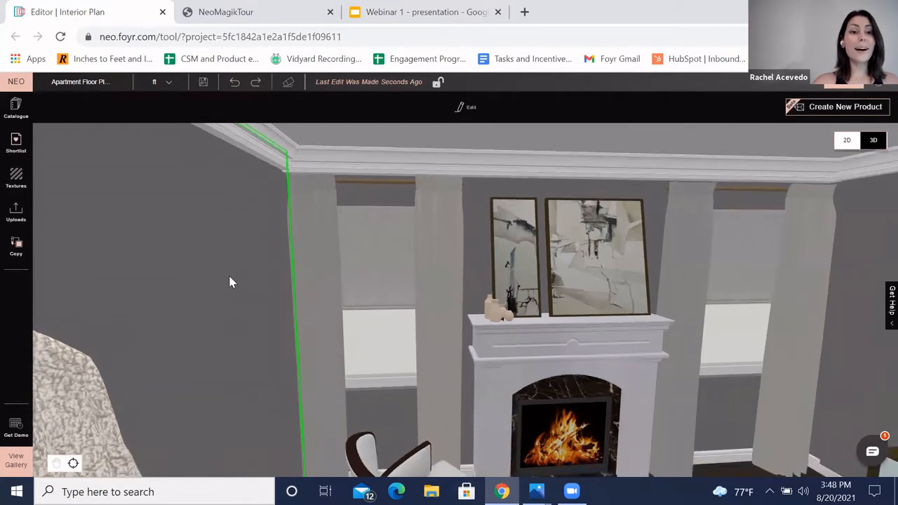
left_click(14, 179)
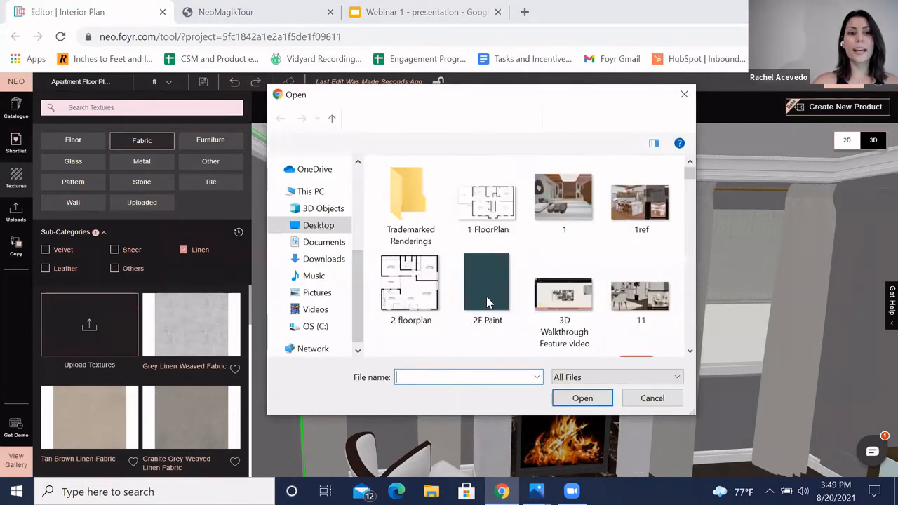
scroll(319, 251, "up", 5)
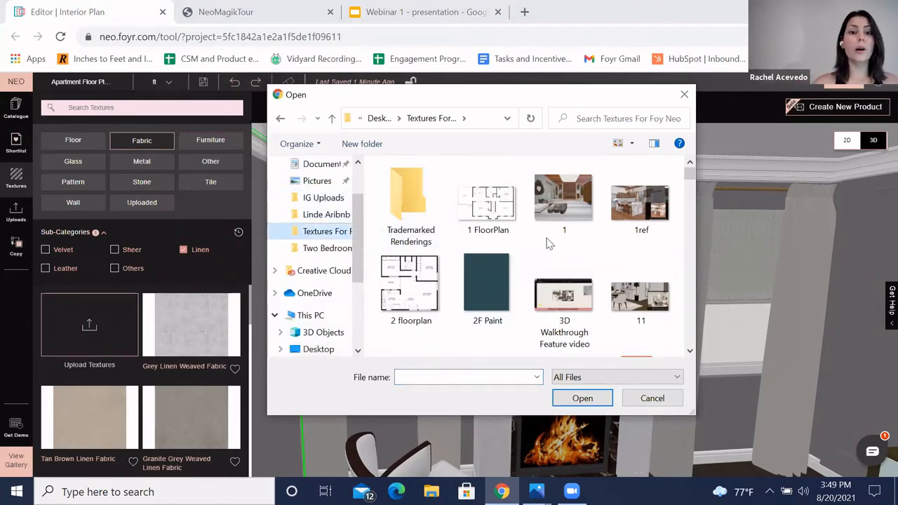
scroll(547, 247, "down", 1)
scroll(547, 247, "down", 4)
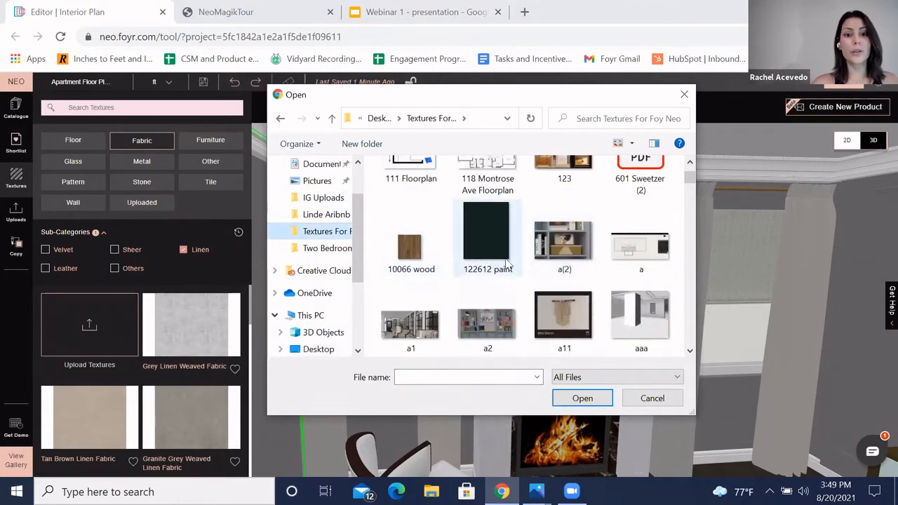
scroll(510, 264, "down", 10)
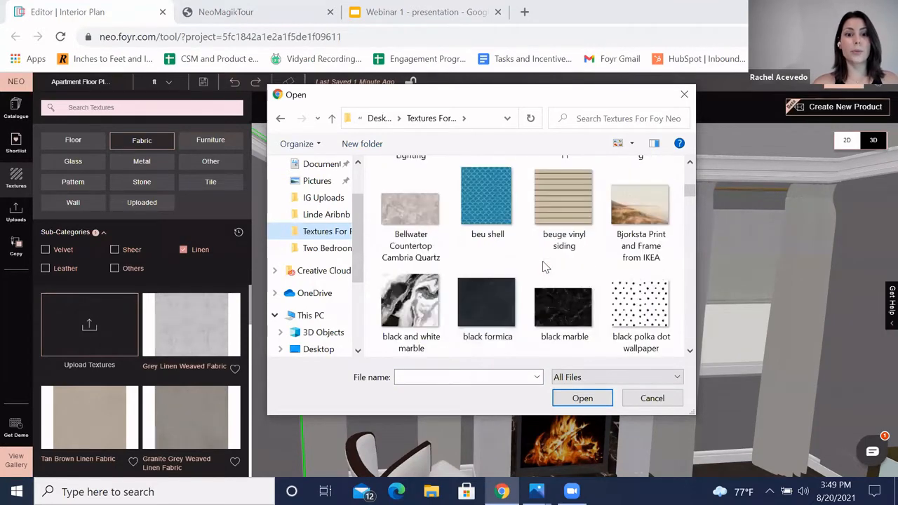
scroll(556, 274, "down", 15)
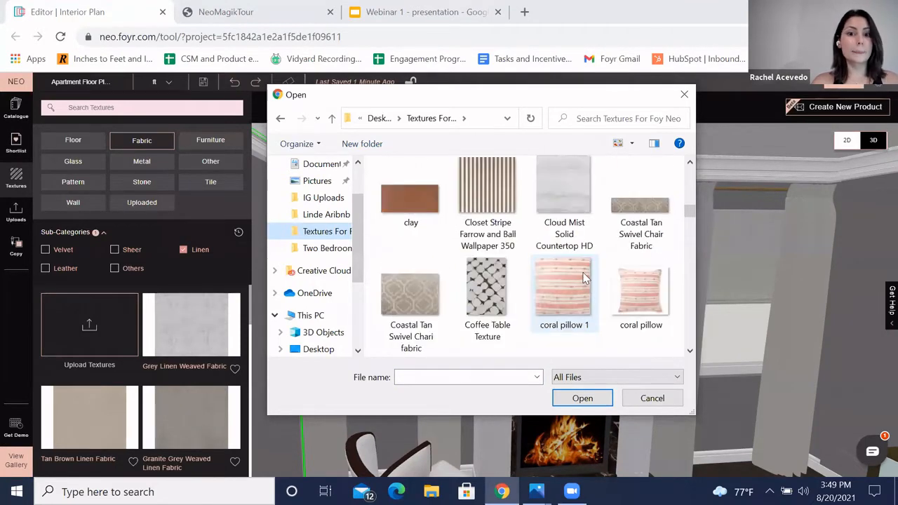
scroll(581, 279, "down", 15)
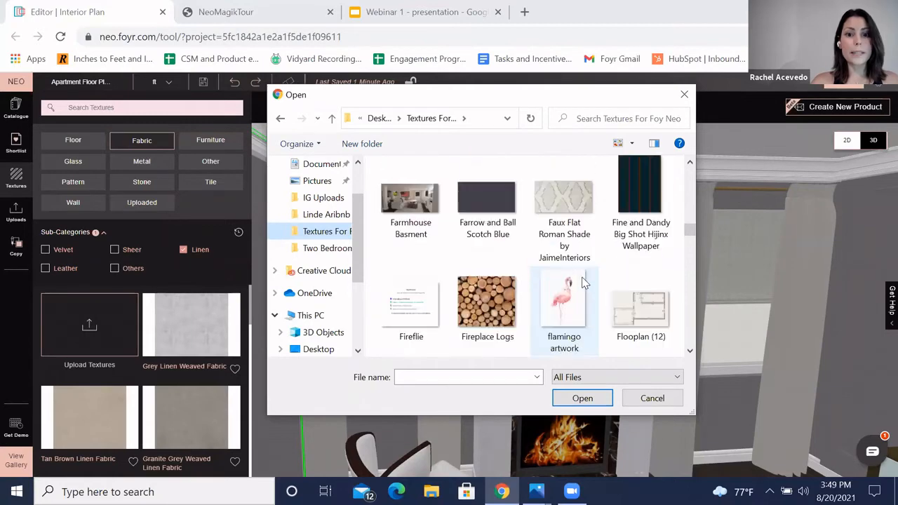
scroll(583, 283, "down", 5)
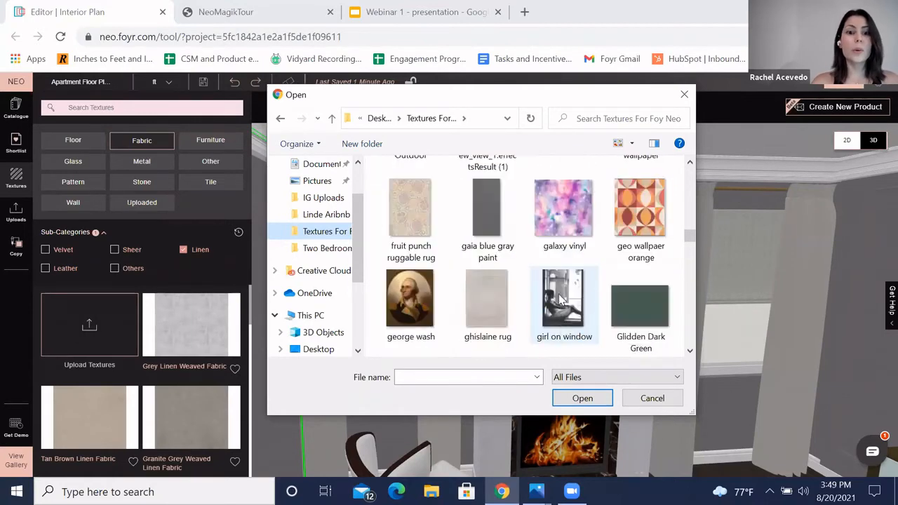
scroll(540, 284, "down", 5)
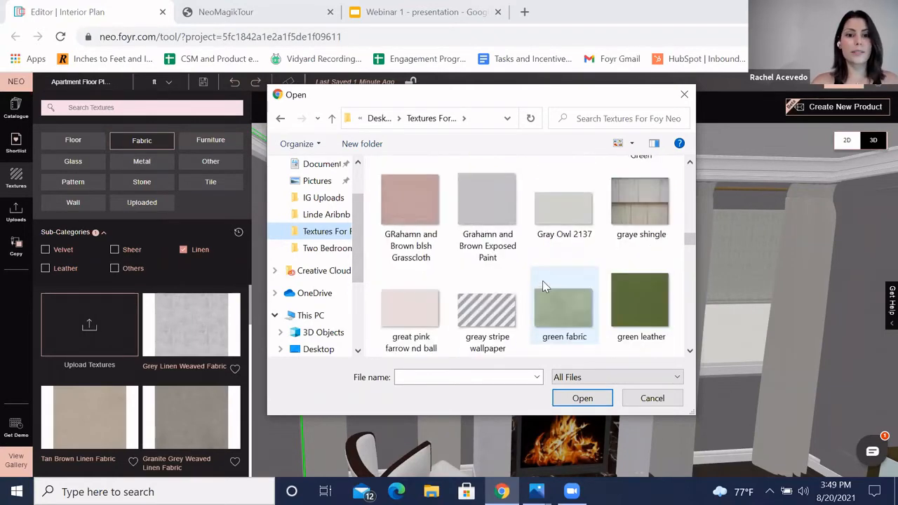
left_click(555, 302)
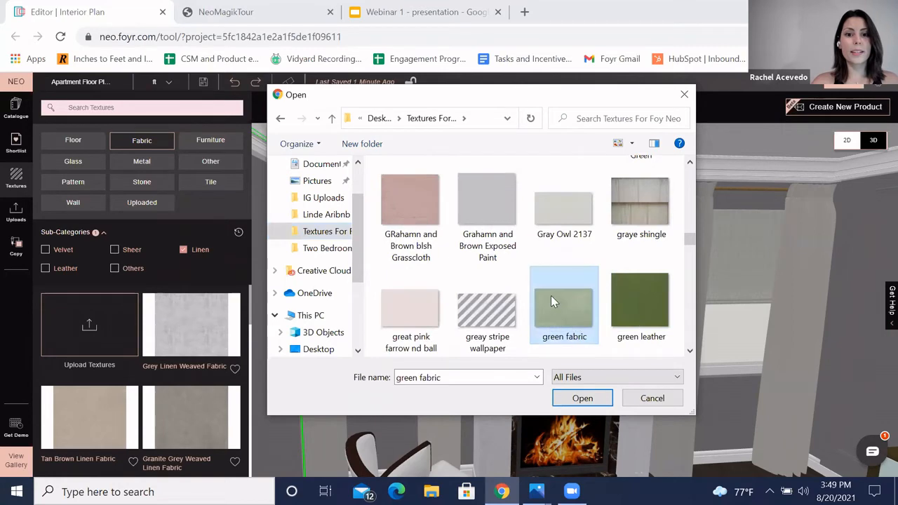
left_click(582, 398)
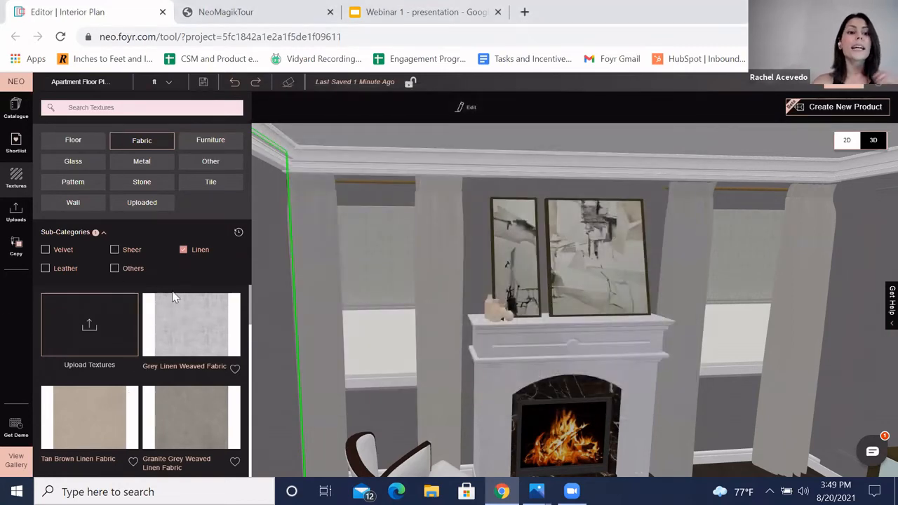
Step: Apply the uploaded Green_fabric texture to the curtains around the fireplace
left_click(117, 202)
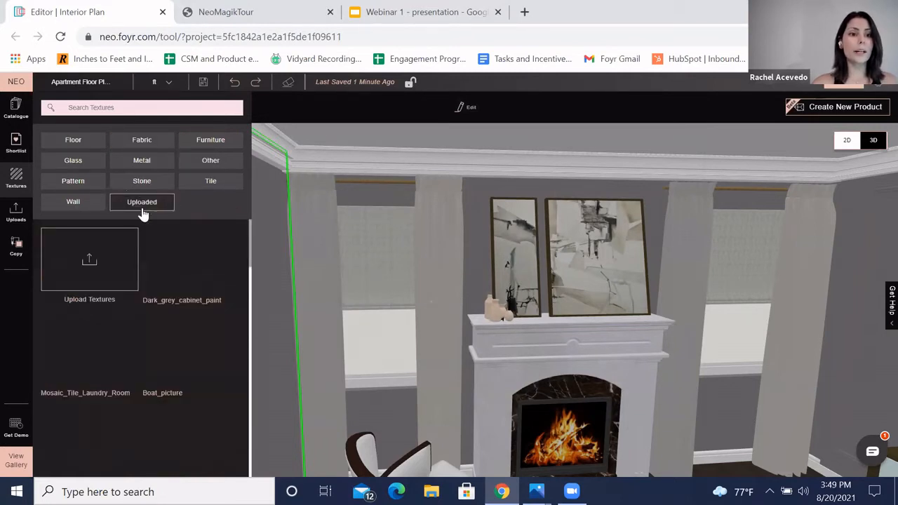
scroll(171, 361, "down", 5)
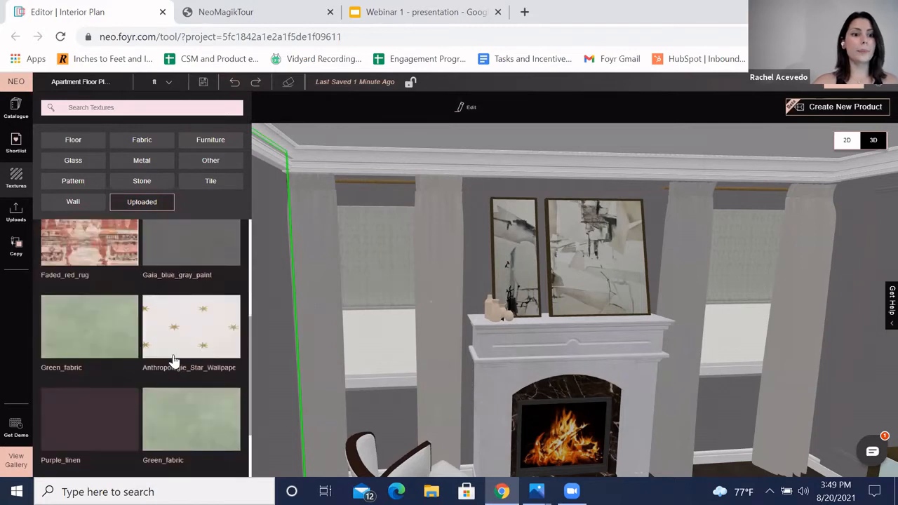
left_click_drag(173, 361, 308, 337)
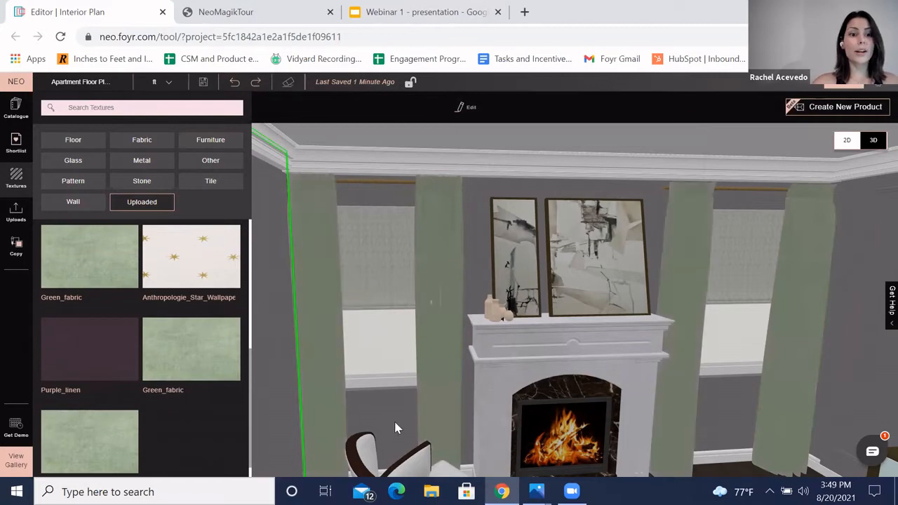
left_click(272, 370)
left_click_drag(352, 426, 392, 417)
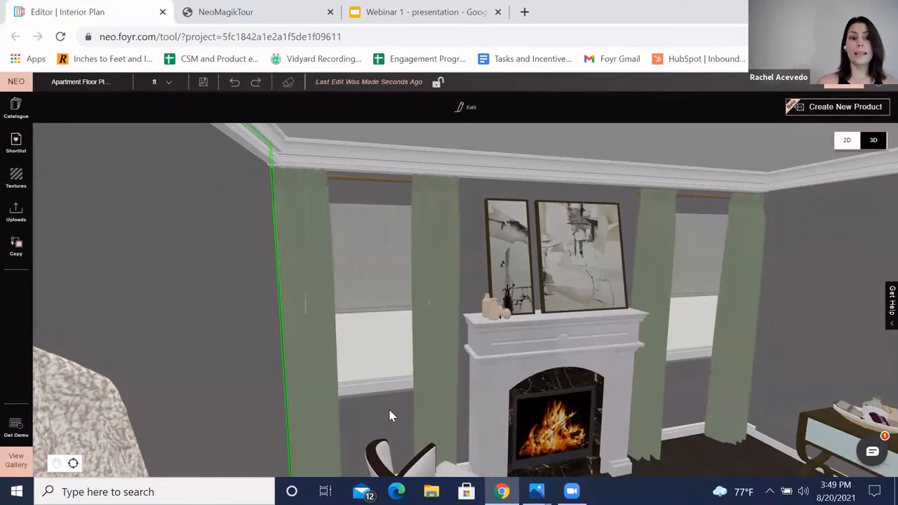
Step: Open Create New Product and draw a rectangle about 2'7" by 2'8" on the wall beside the robe
left_click_drag(214, 315, 264, 332)
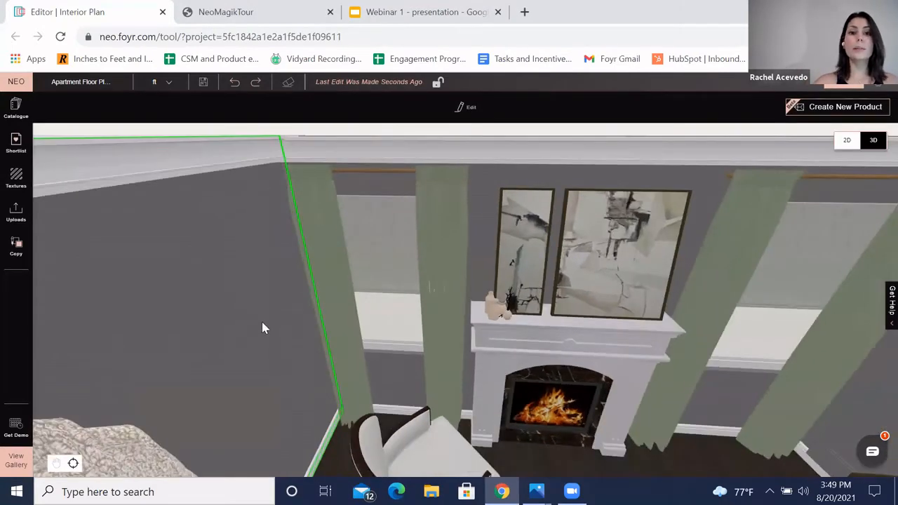
left_click(319, 295)
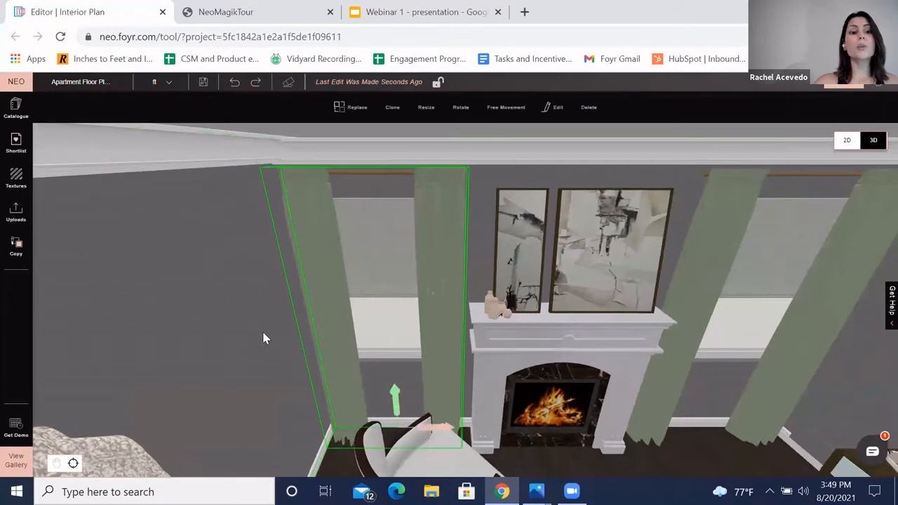
scroll(242, 355, "up", 5)
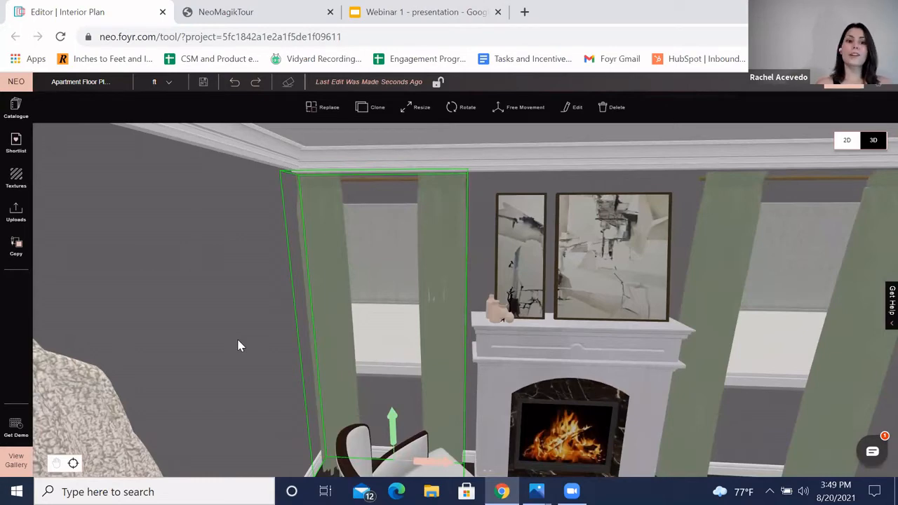
left_click(237, 346)
scroll(295, 324, "down", 5)
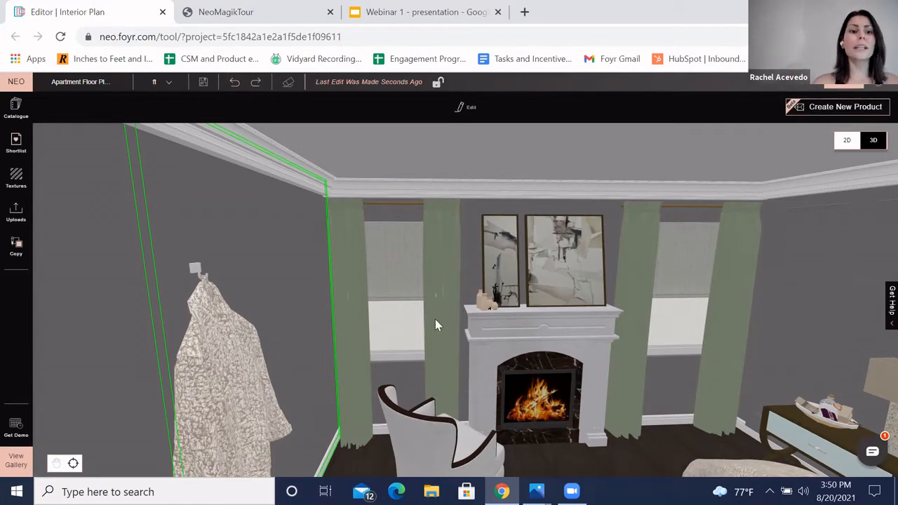
scroll(285, 315, "up", 5)
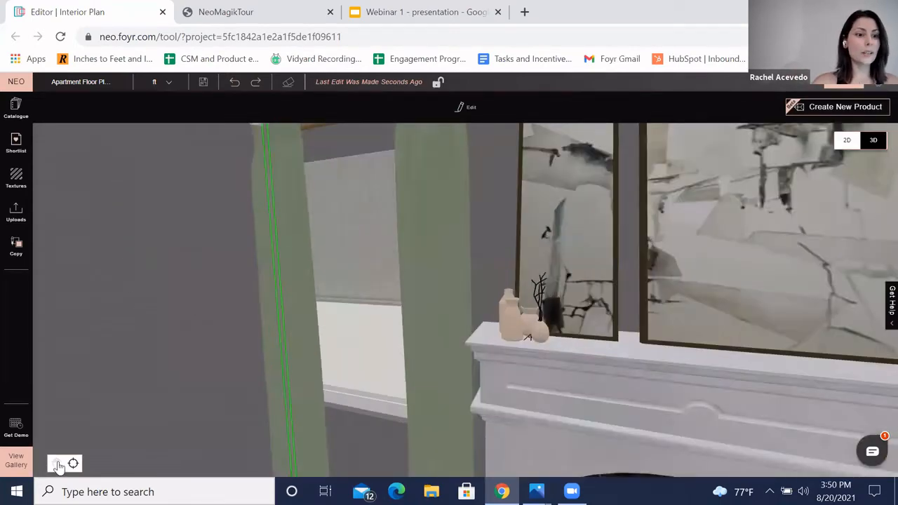
left_click(58, 465)
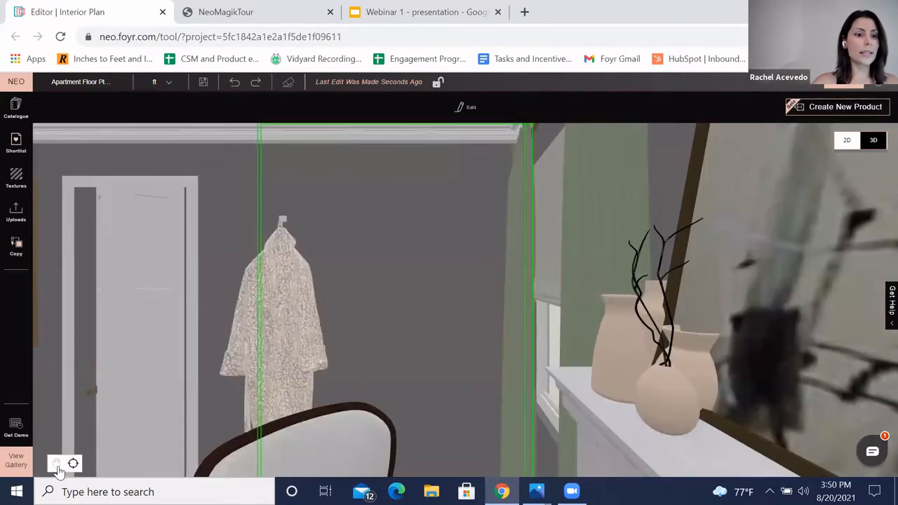
left_click_drag(430, 298, 500, 279)
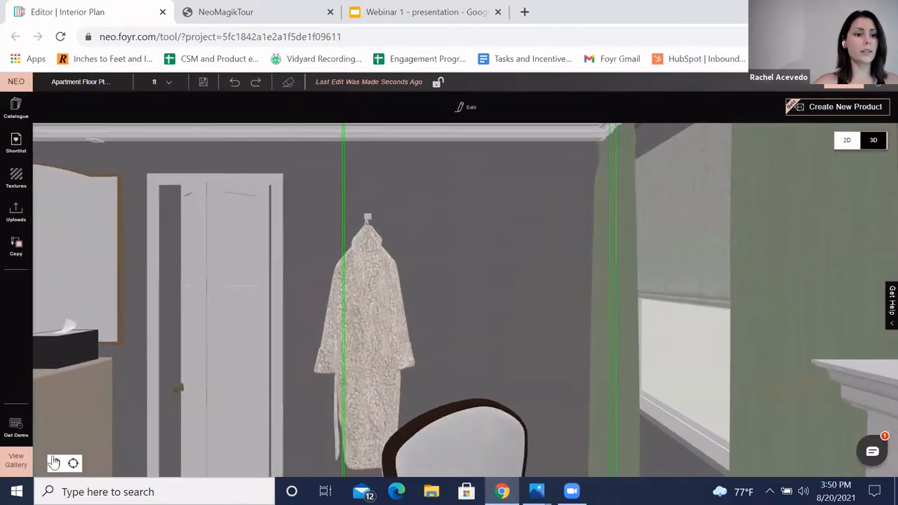
left_click(829, 109)
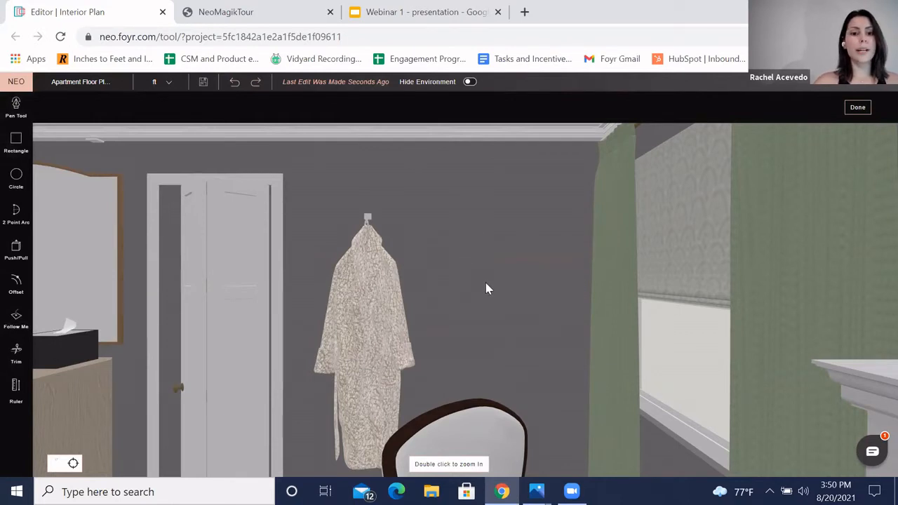
left_click(17, 144)
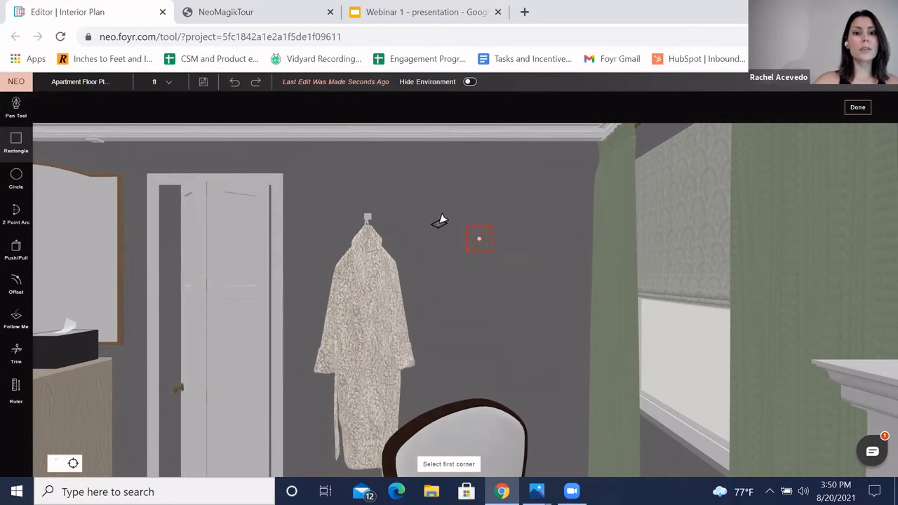
left_click(432, 220)
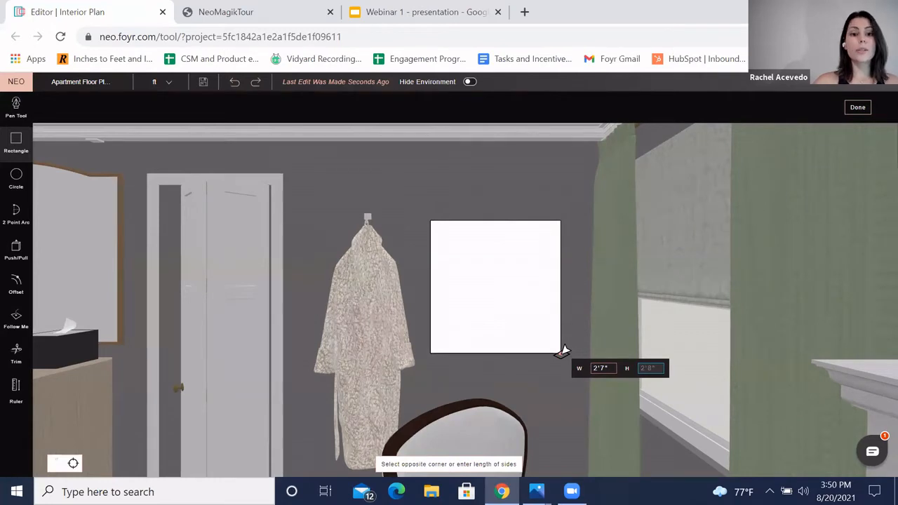
left_click(567, 352)
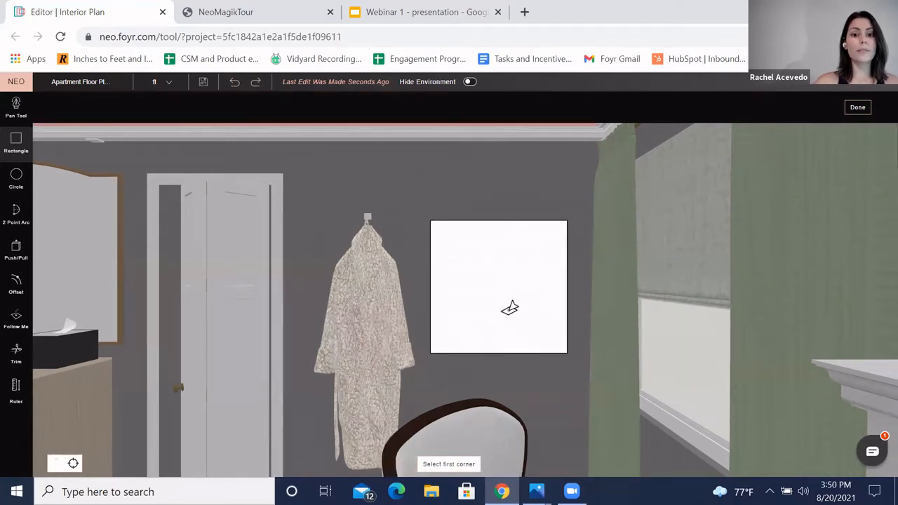
Step: Push/Pull the rectangle's face outward by 5 to turn it into a panel
left_click_drag(457, 206, 466, 203)
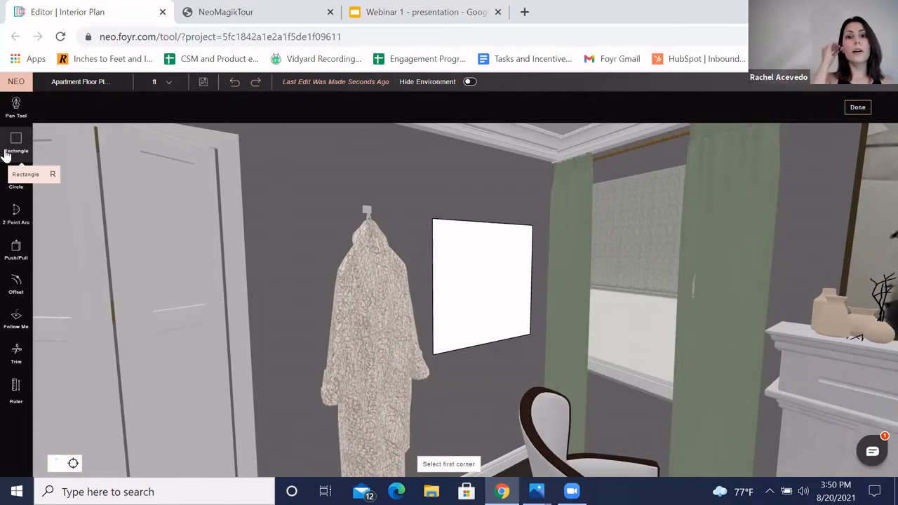
left_click(15, 250)
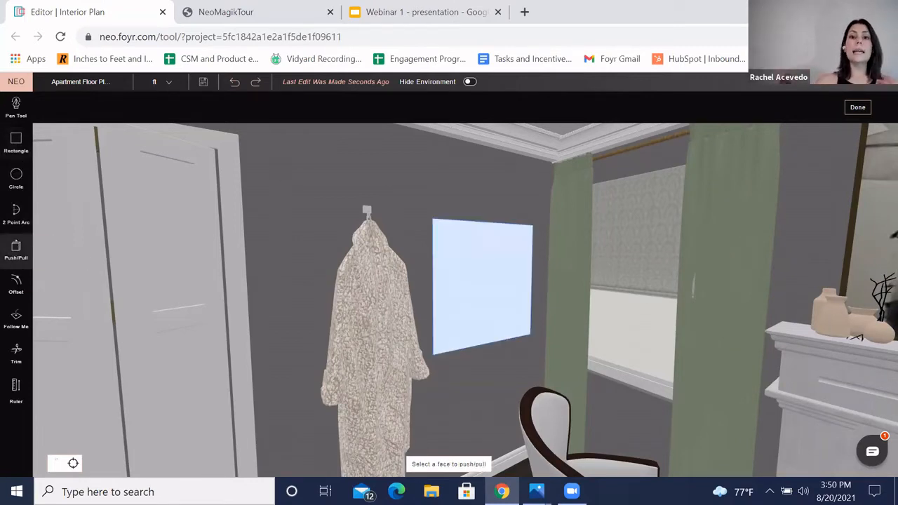
left_click(496, 286)
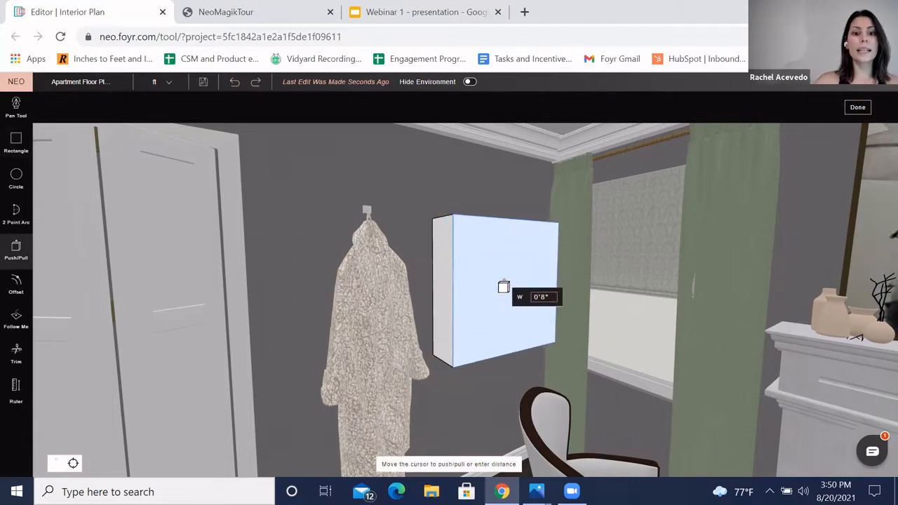
type("5")
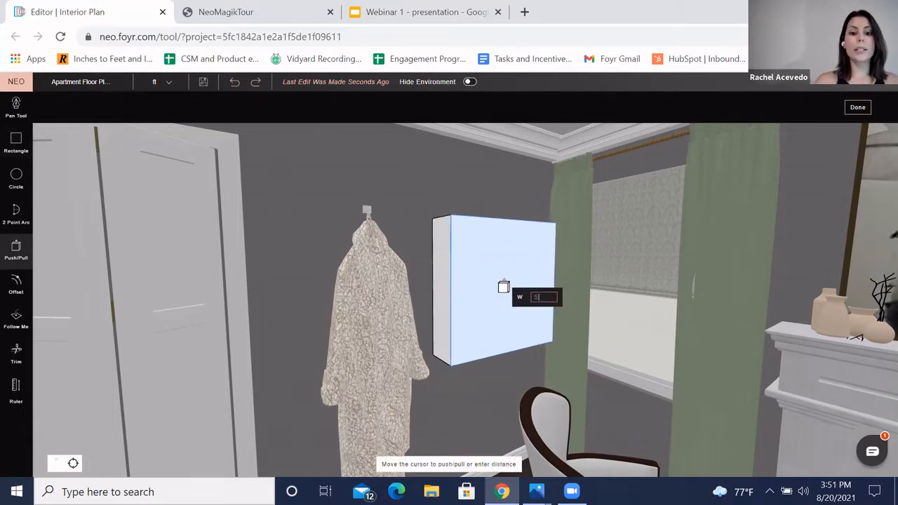
key("Return")
Step: Offset the panel's front face inward by about 0'2" to create a frame border
left_click_drag(497, 216, 454, 239)
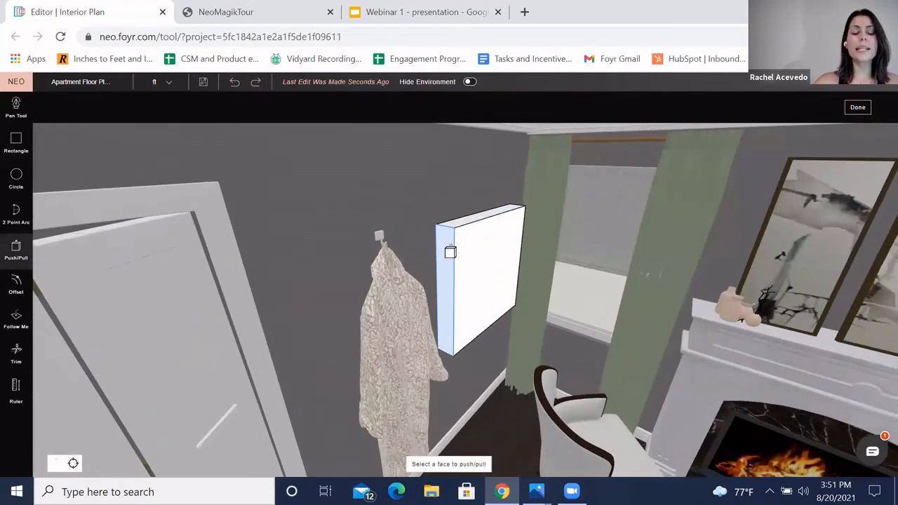
left_click_drag(435, 191, 475, 248)
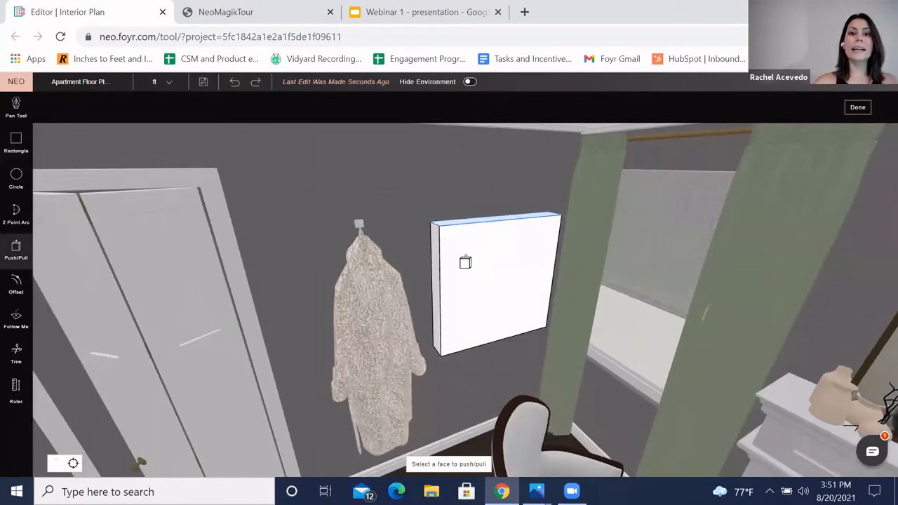
left_click(444, 249)
left_click(449, 249)
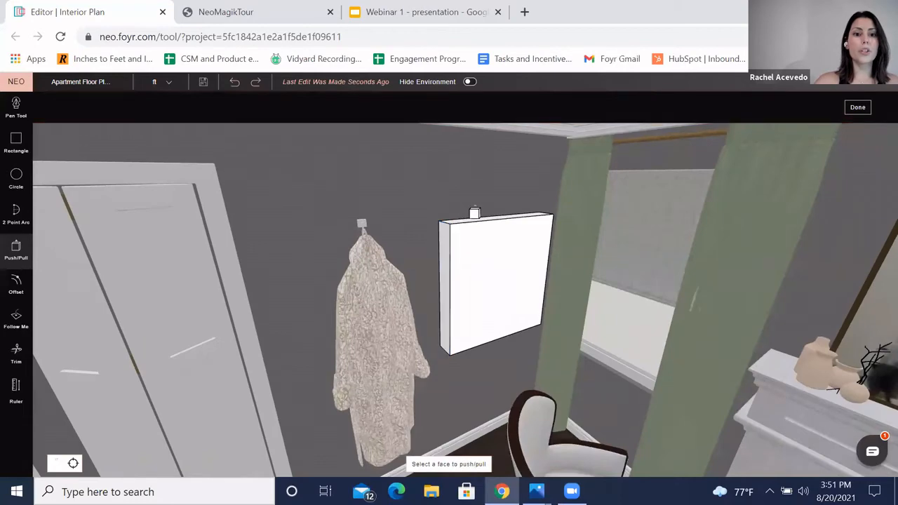
left_click_drag(479, 222, 481, 226)
left_click(482, 237)
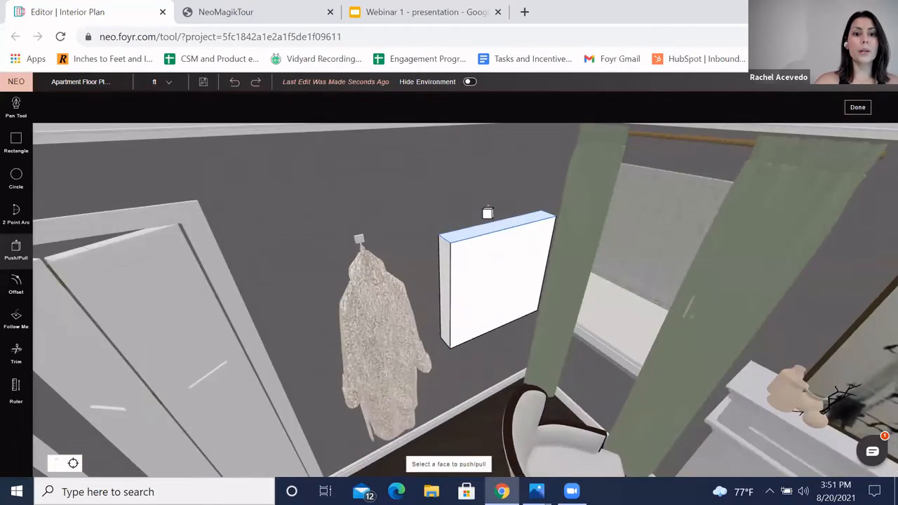
left_click_drag(434, 162, 476, 179)
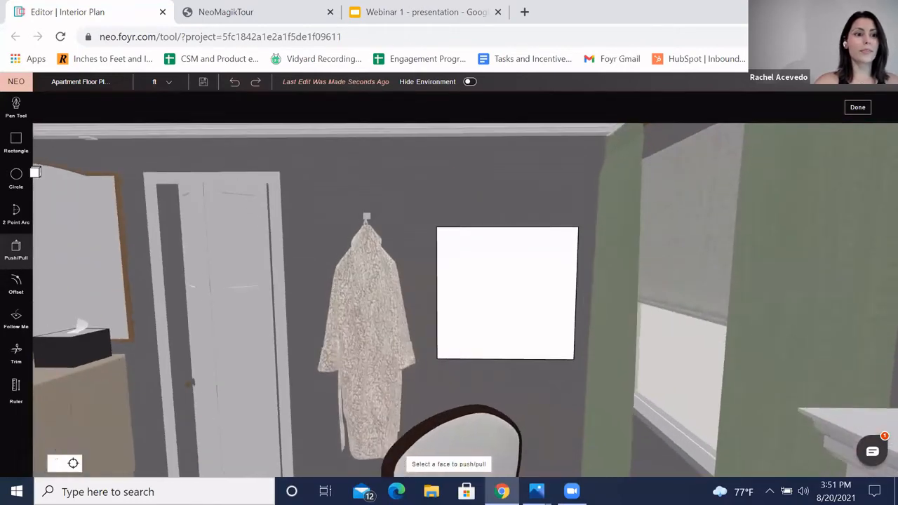
left_click_drag(543, 192, 539, 194)
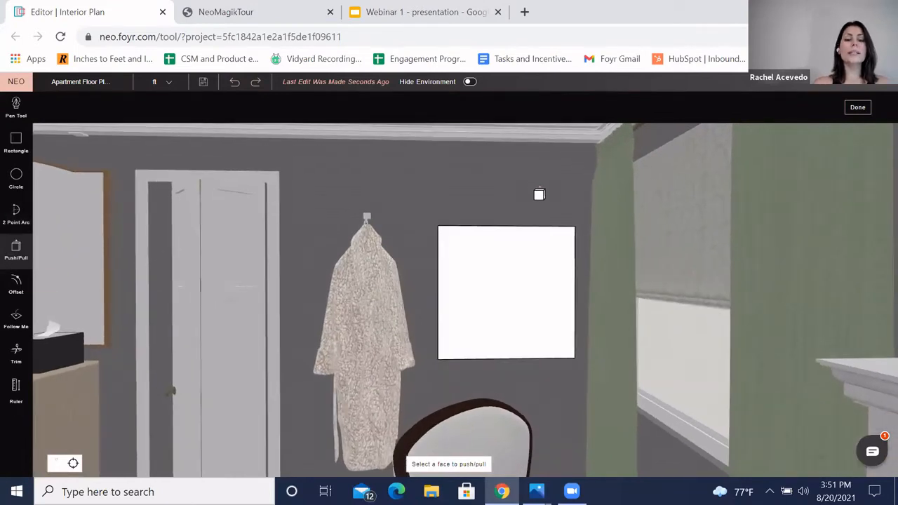
left_click(13, 296)
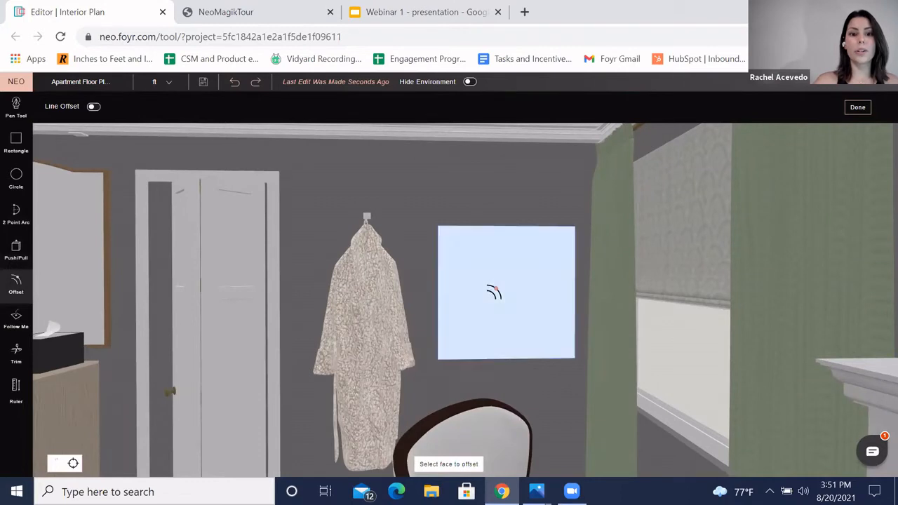
left_click(499, 290)
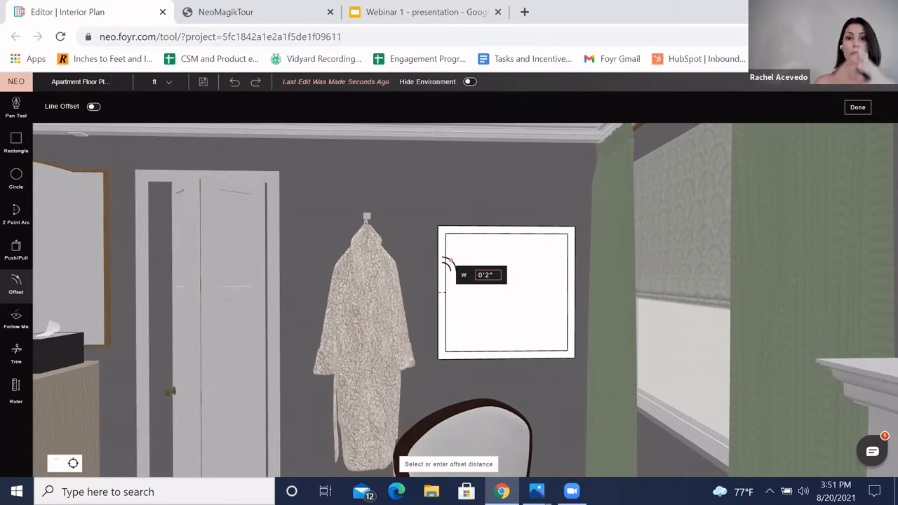
left_click(449, 264)
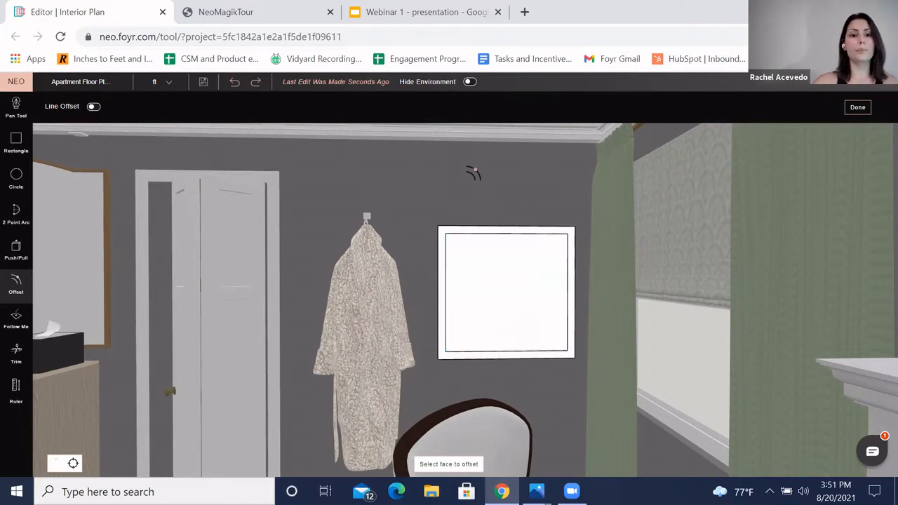
Step: Add horizontal ruler guides across the panel's inner face, the second placed 2" below the first
middle_click_drag(473, 172, 457, 224)
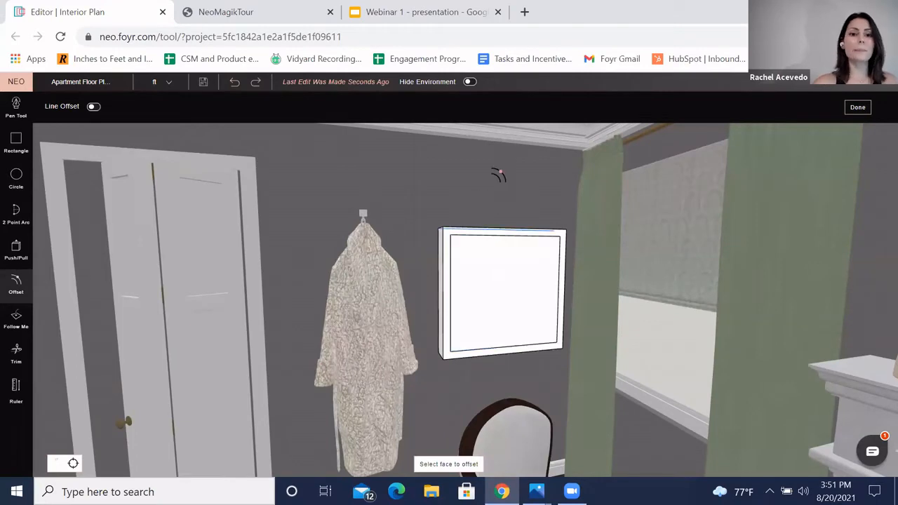
scroll(499, 149, "up", 4)
middle_click_drag(499, 150, 476, 245)
scroll(548, 272, "down", 3)
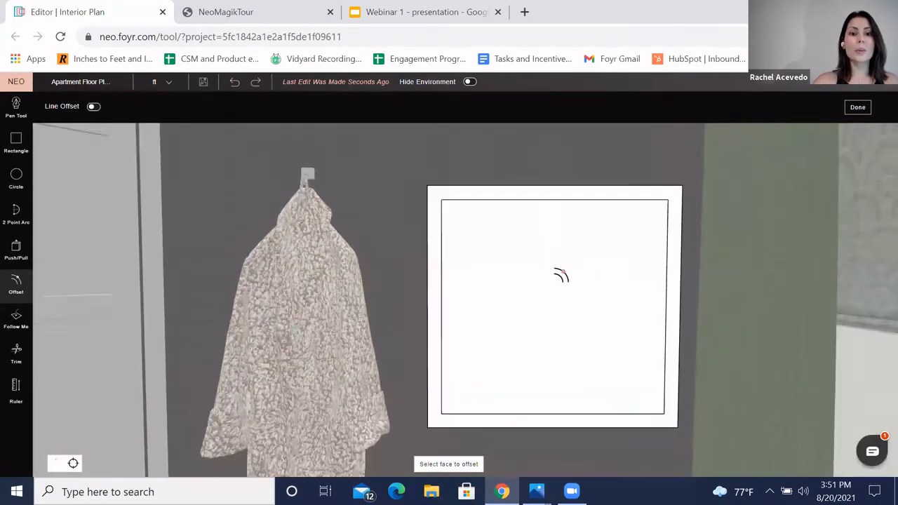
left_click(14, 393)
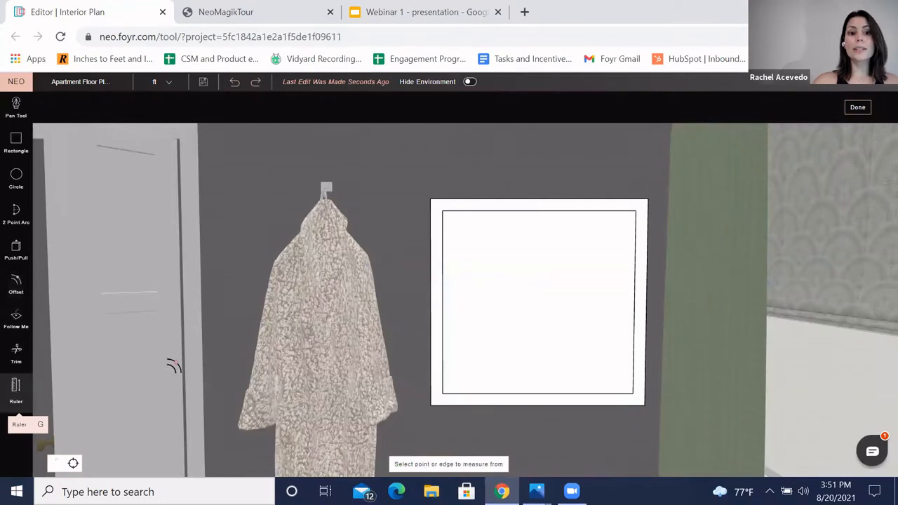
left_click(514, 204)
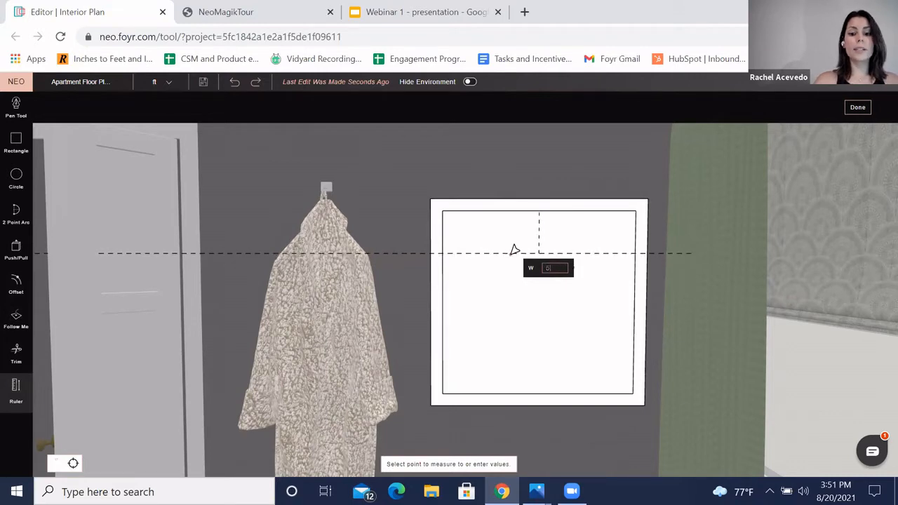
left_click(514, 251)
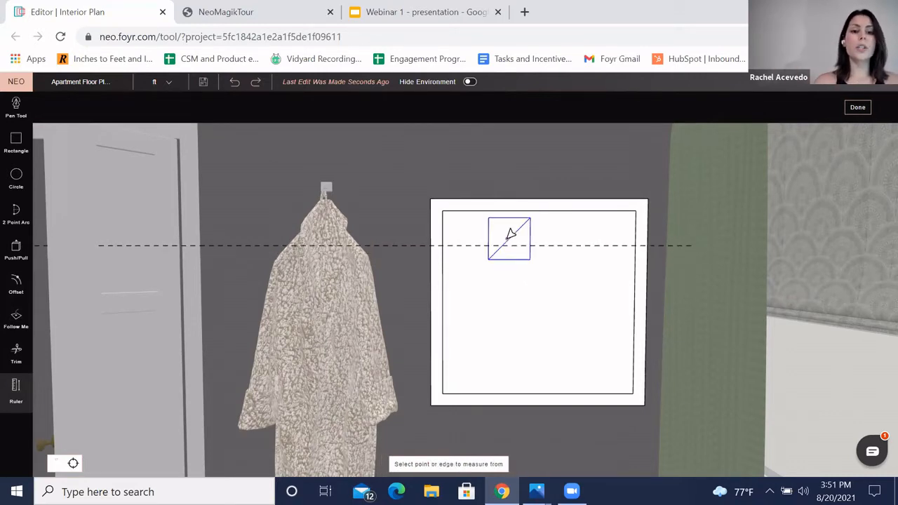
left_click(510, 243)
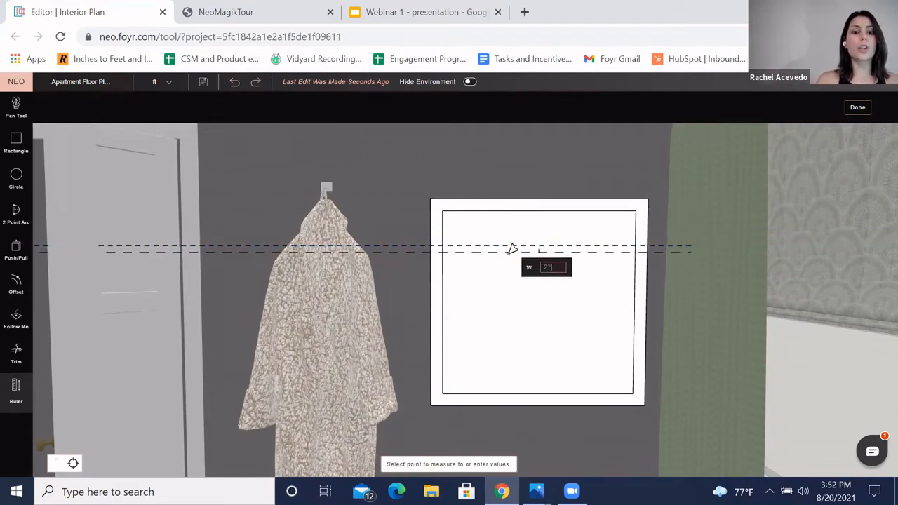
type("2\"")
key("Return")
Step: Add two more ruler guides, one 5" below and another about 0'2" further down
left_click(516, 264)
type("5\"")
key("Return")
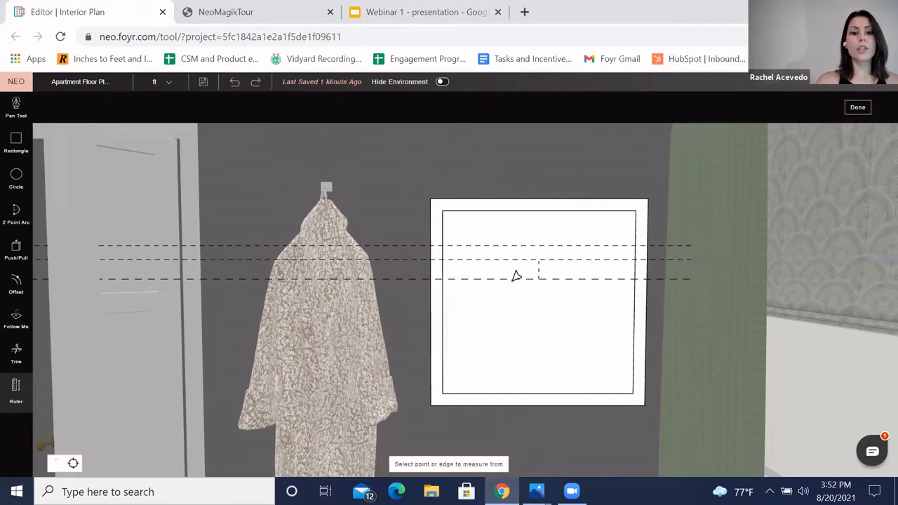
left_click(522, 294)
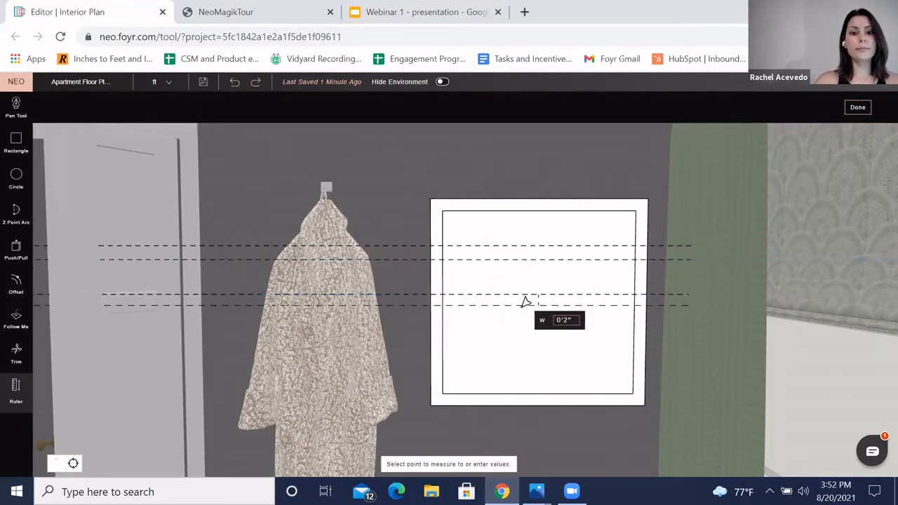
left_click(525, 303)
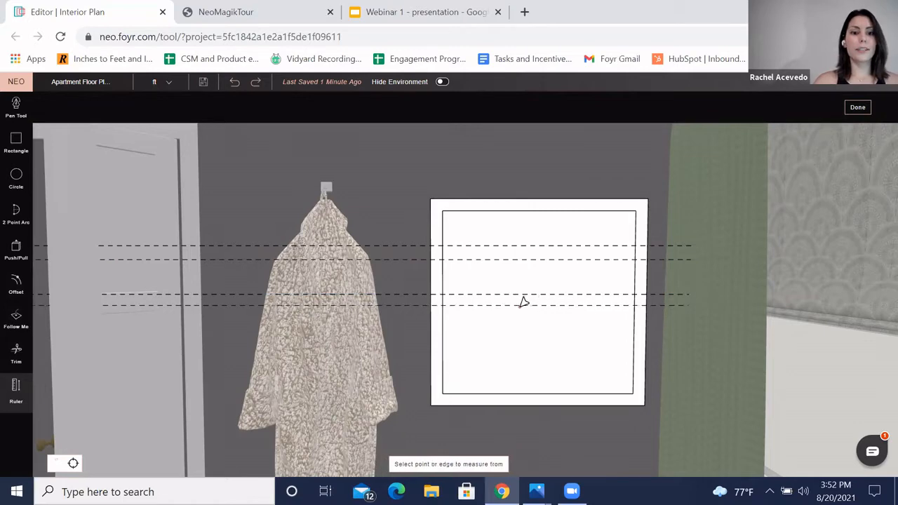
Step: Draw a 2'4" by 0'2" rectangle between the upper pair of guides to outline the top shelf
right_click_drag(433, 203, 489, 256)
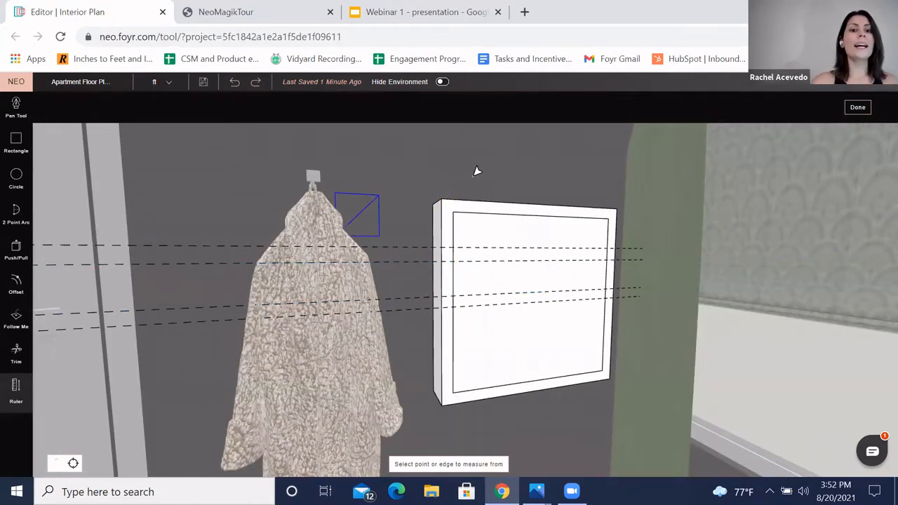
right_click_drag(473, 176, 447, 171)
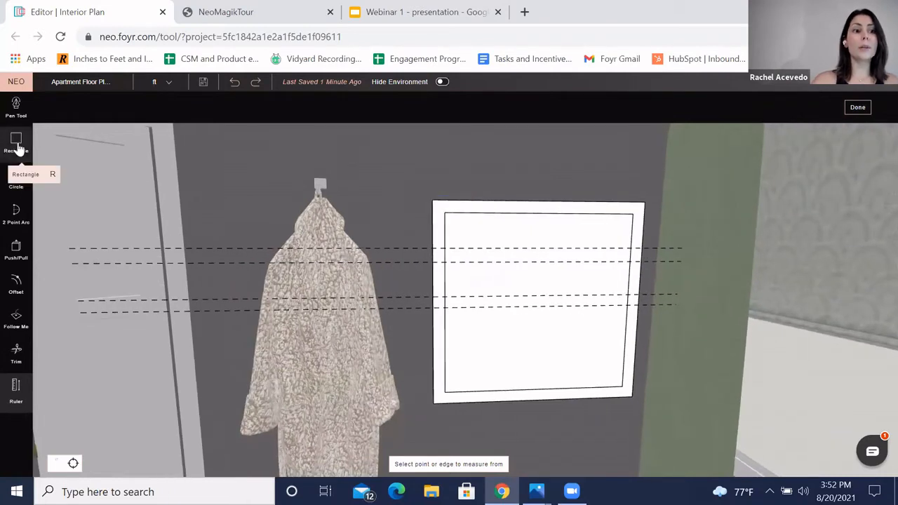
left_click(16, 143)
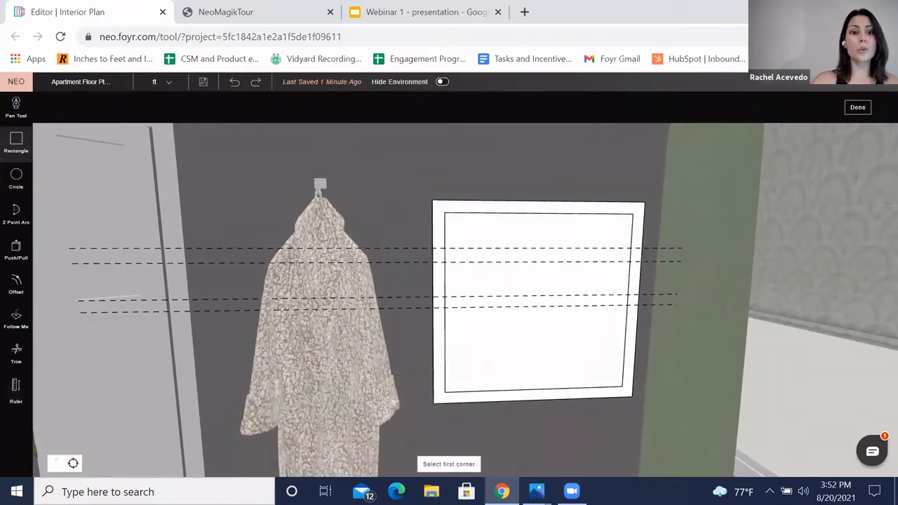
left_click(447, 245)
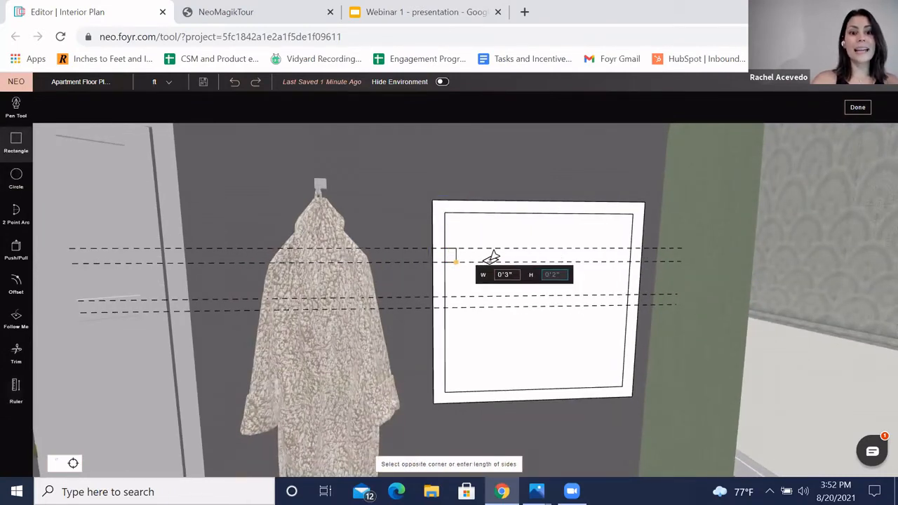
left_click(628, 263)
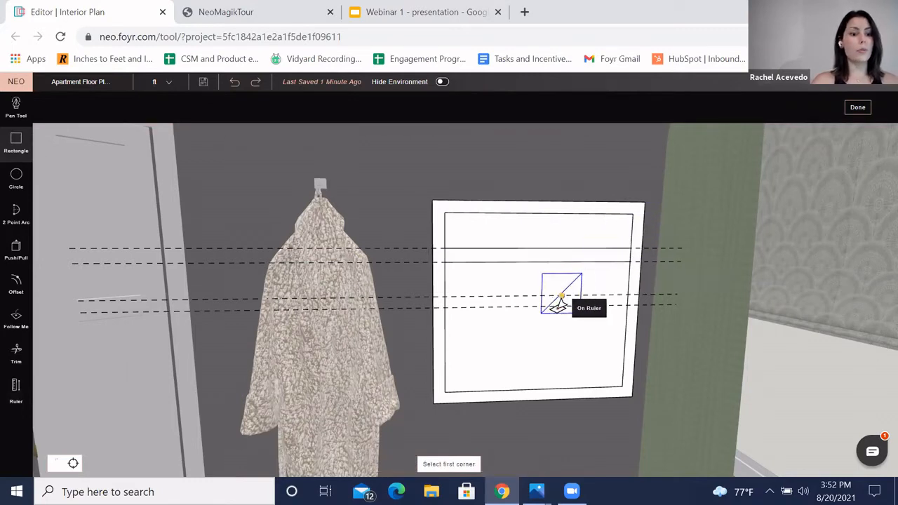
key("Escape")
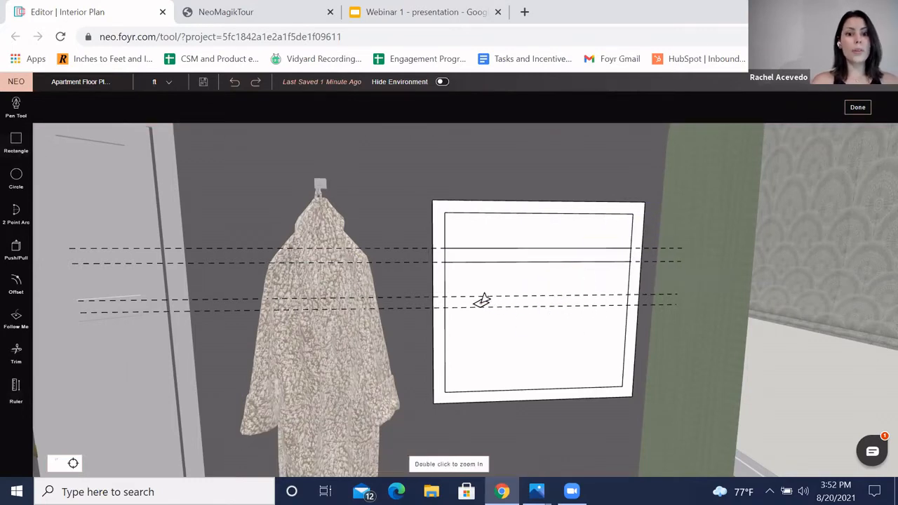
Step: Draw a second 2'4" by 0'2" rectangle between the lower pair of guides for the lower shelf
left_click(16, 143)
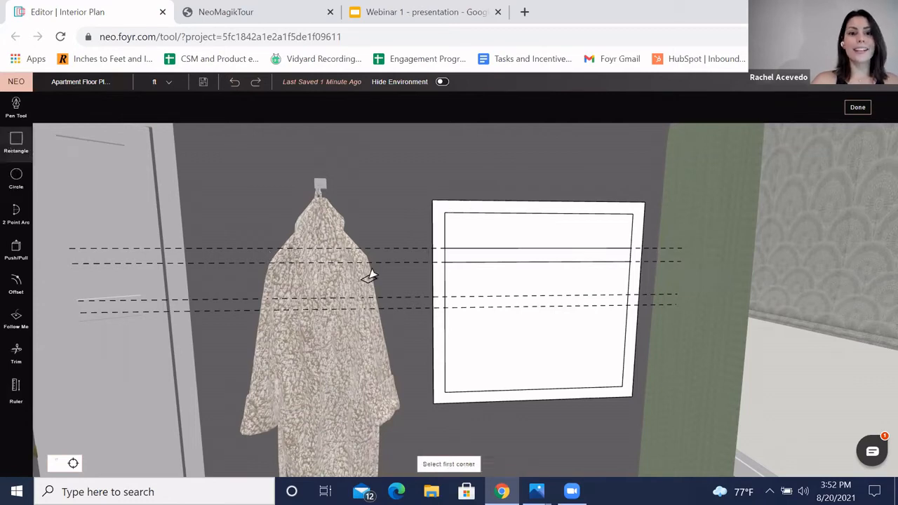
left_click(452, 304)
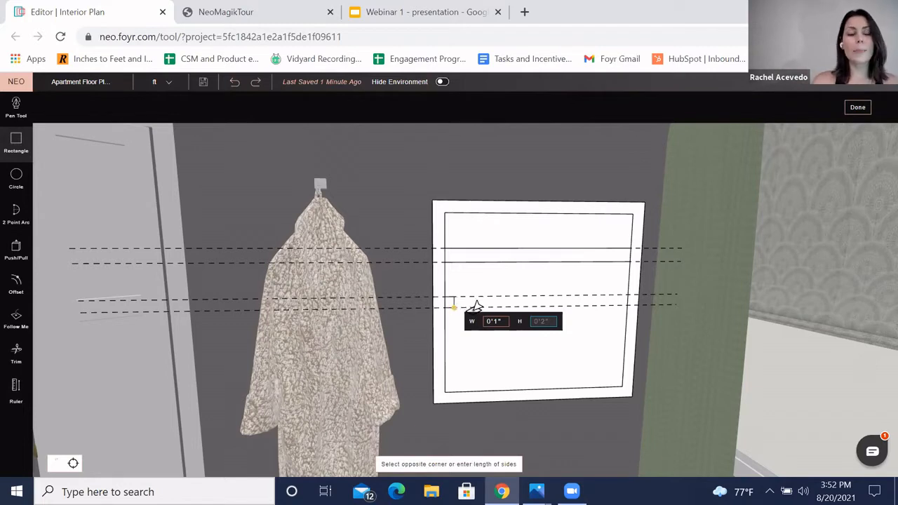
left_click(629, 308)
key("Escape")
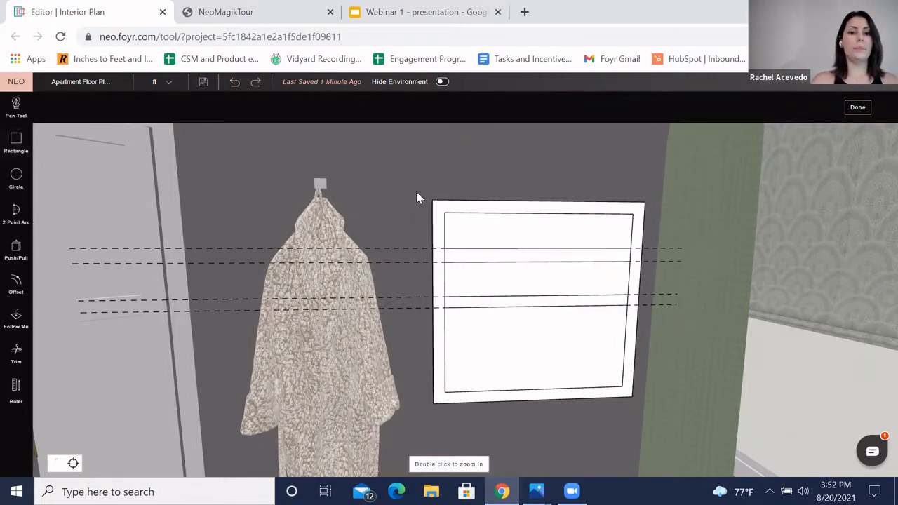
Step: Push/Pull the three open areas of the panel inward, about 0'4", to recess them into shelf compartments
left_click_drag(433, 195, 522, 272)
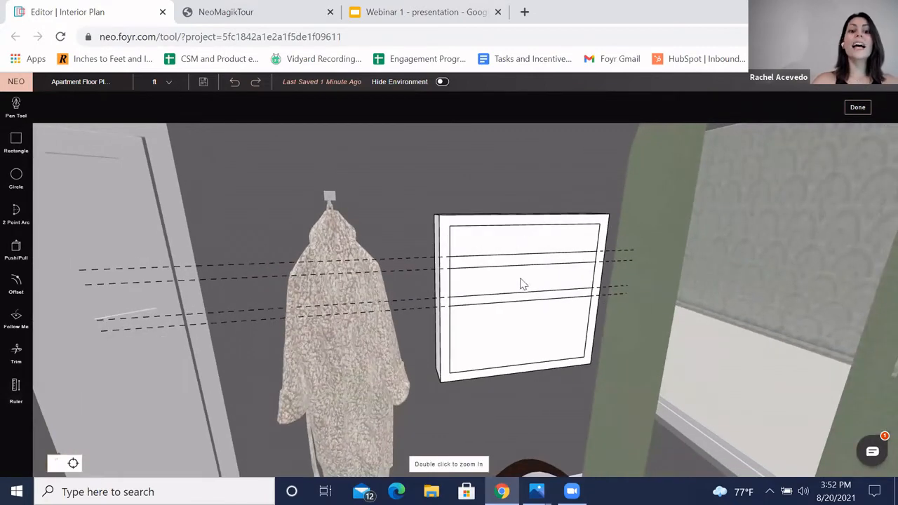
left_click_drag(390, 200, 399, 200)
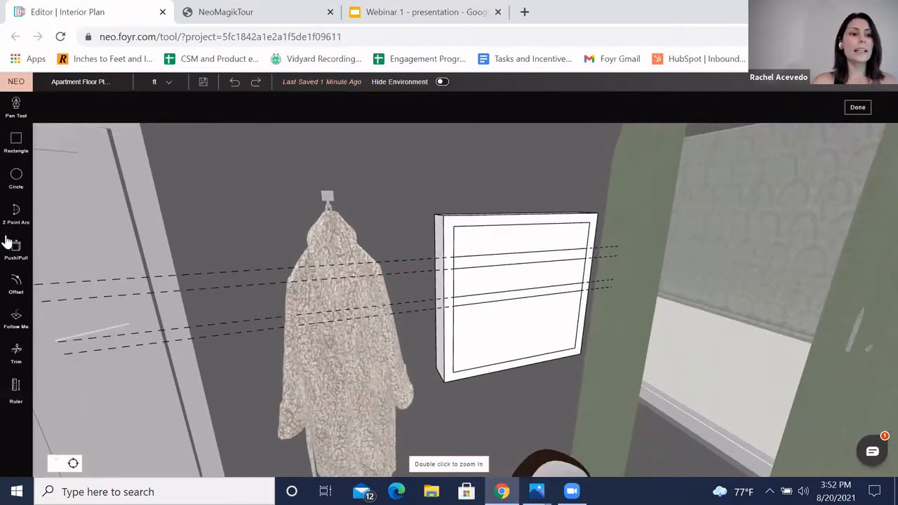
left_click(16, 251)
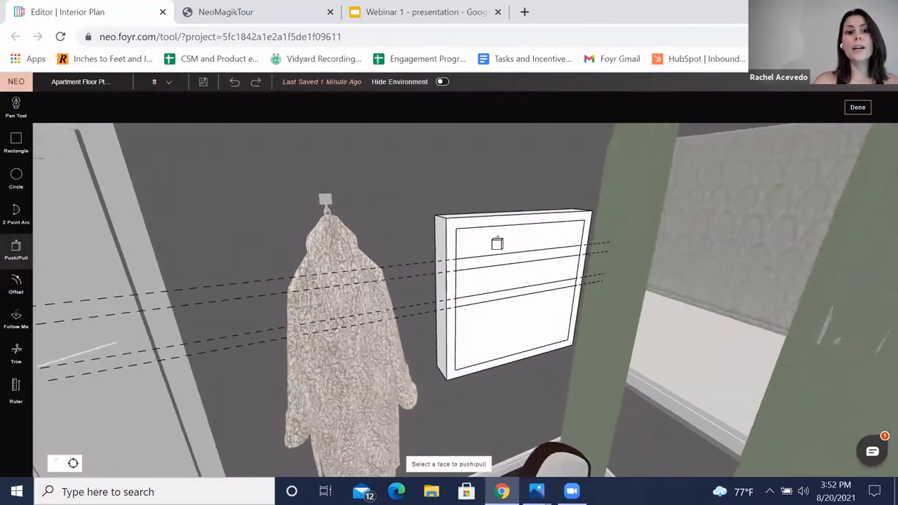
left_click(496, 243)
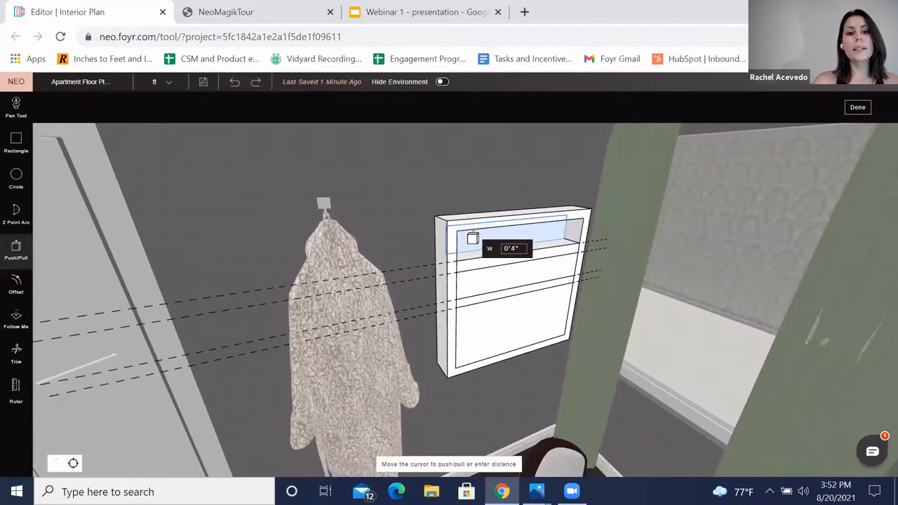
left_click(480, 246)
left_click(491, 279)
left_click(494, 317)
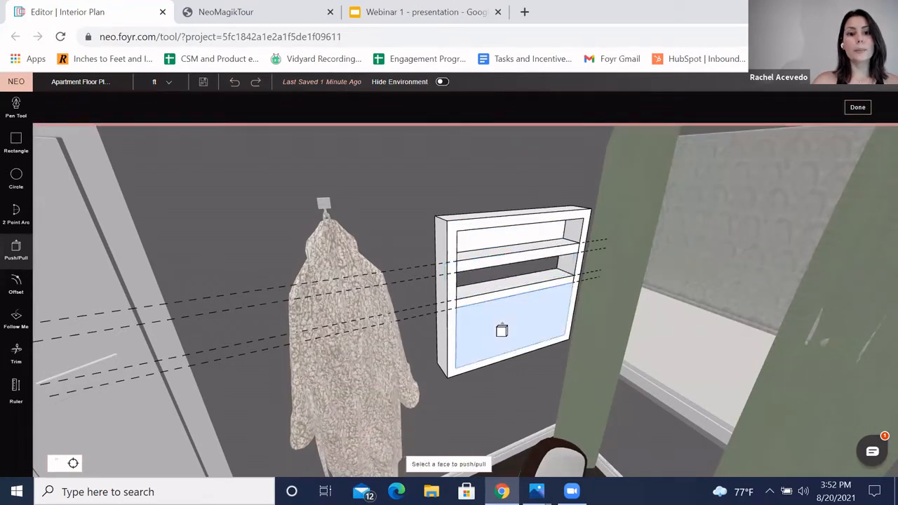
left_click(502, 331)
left_click(482, 318)
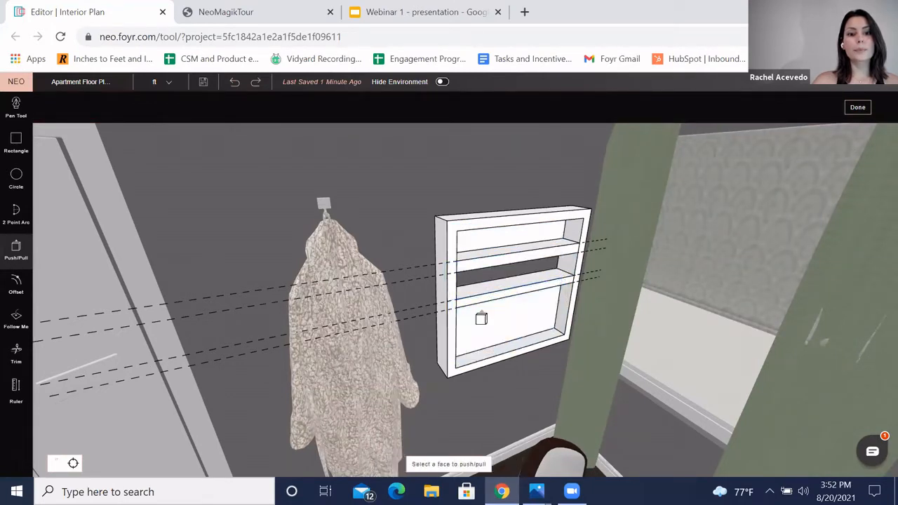
Step: Finish modeling the custom shelf product and select the new shelf unit on the wall
middle_click_drag(403, 189, 526, 277)
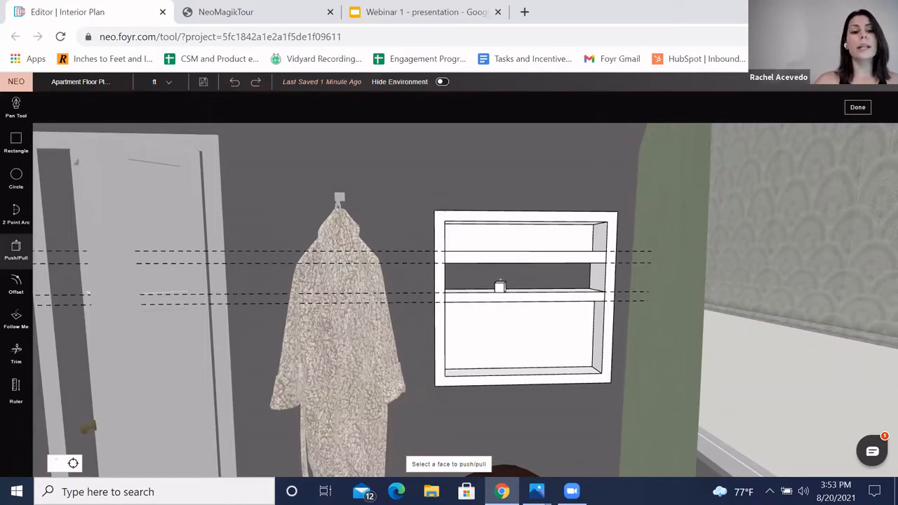
middle_click_drag(463, 187, 586, 220)
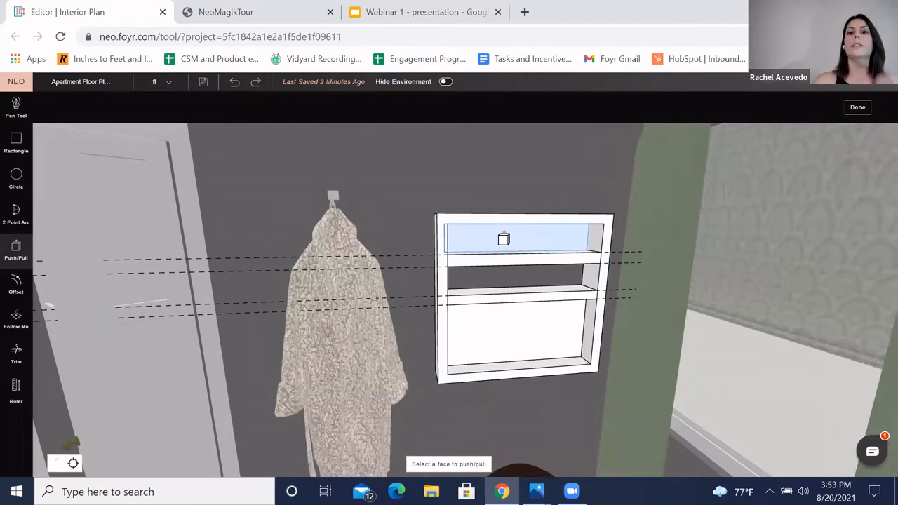
left_click_drag(512, 160, 772, 137)
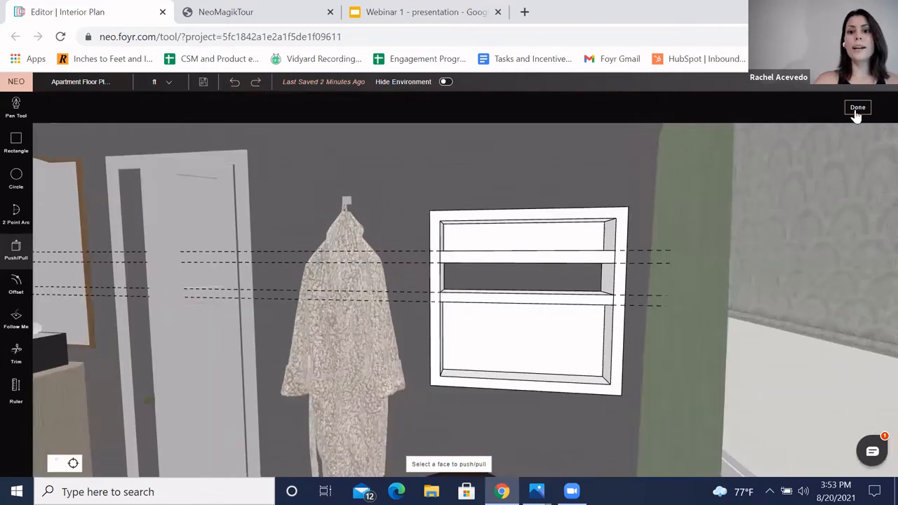
left_click(857, 109)
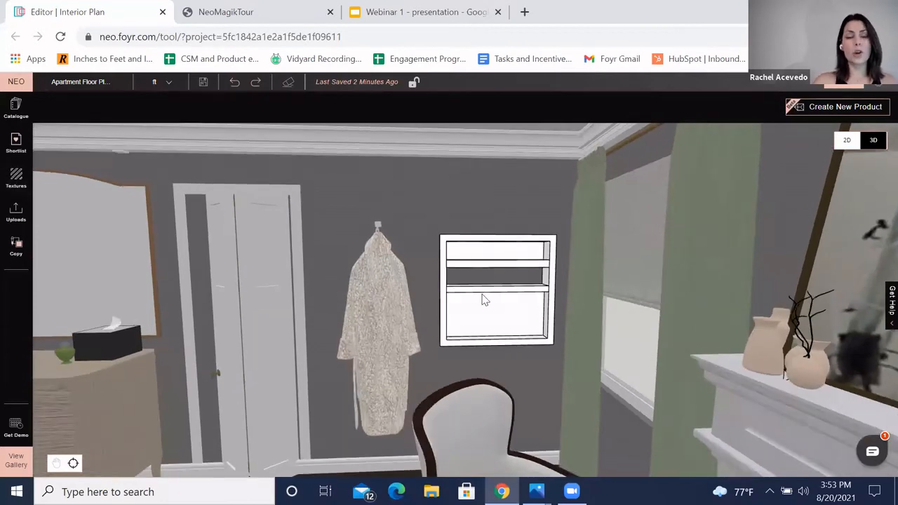
scroll(445, 236, "up", 3)
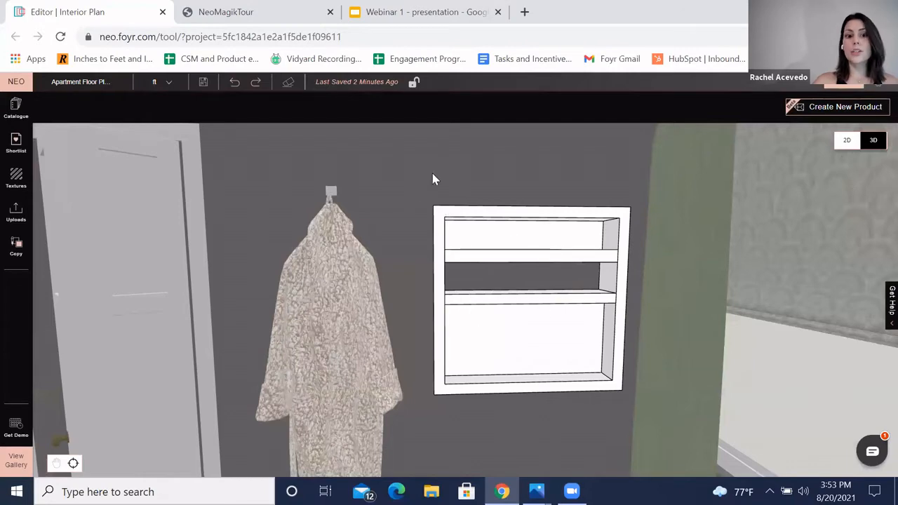
left_click(507, 313)
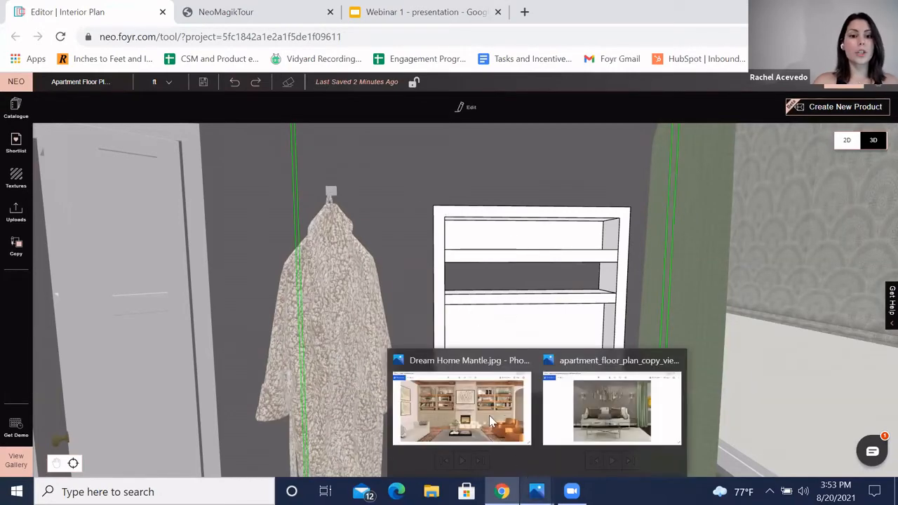
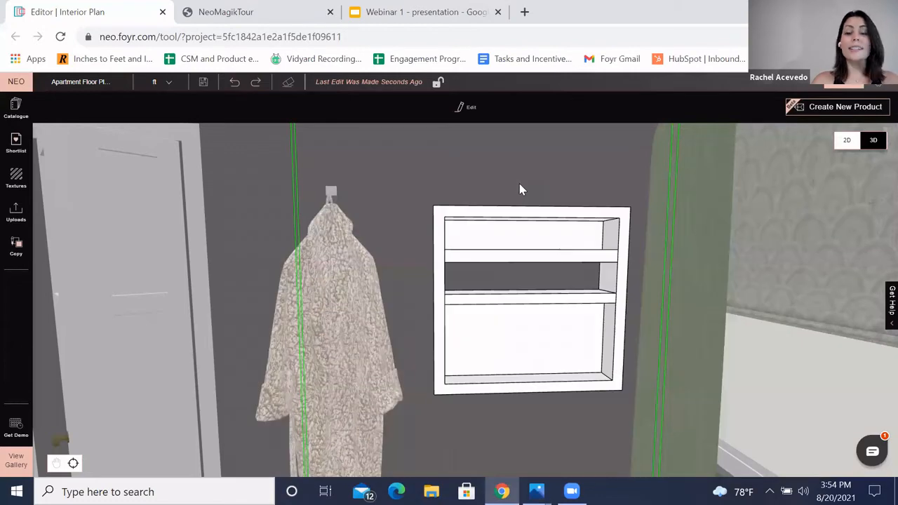
Step: Delete the custom shelf unit from the bedroom wall
scroll(525, 266, "down", 5)
scroll(522, 295, "down", 3)
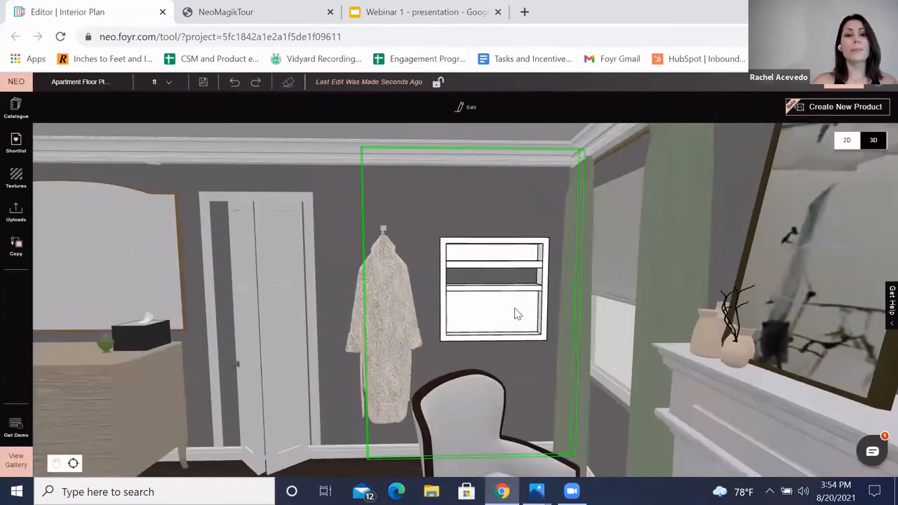
left_click(497, 301)
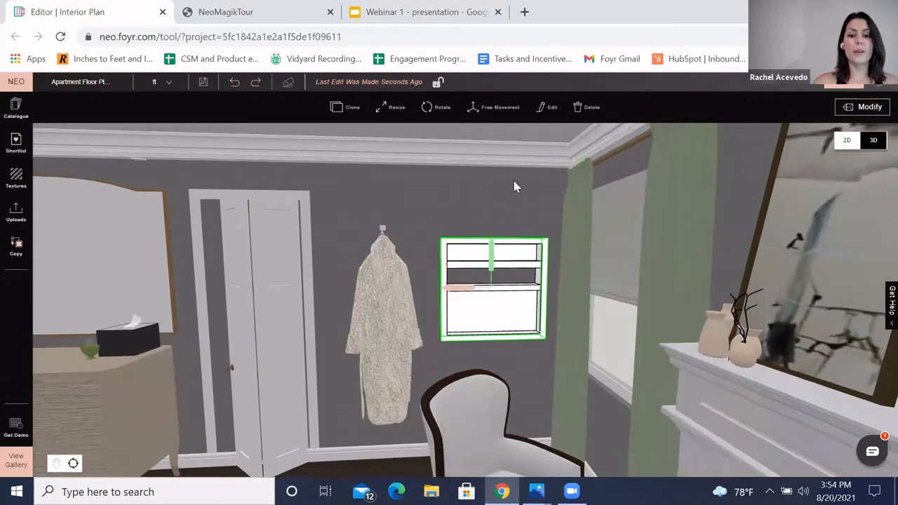
key("Delete")
Step: Open the camera view editor for the bedroom scene
scroll(487, 247, "down", 2)
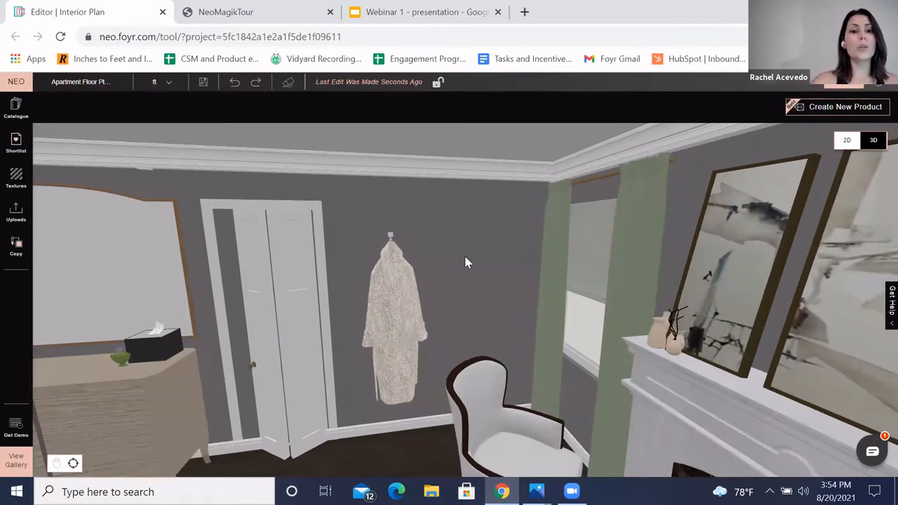
scroll(471, 259, "down", 2)
scroll(469, 271, "down", 2)
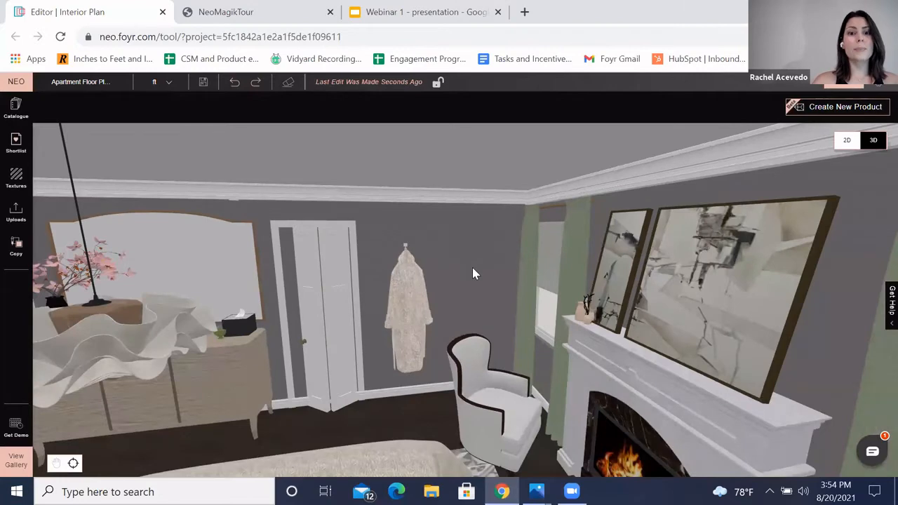
scroll(473, 273, "up", 3)
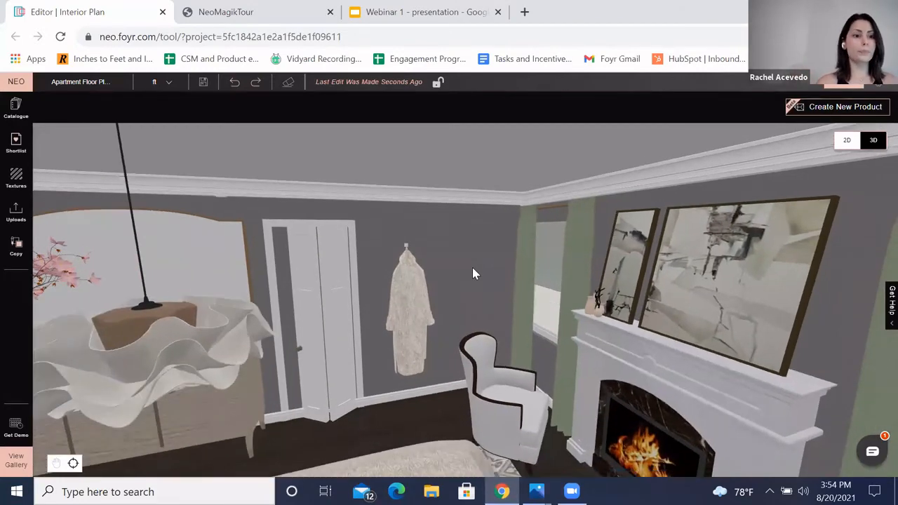
scroll(466, 263, "down", 4)
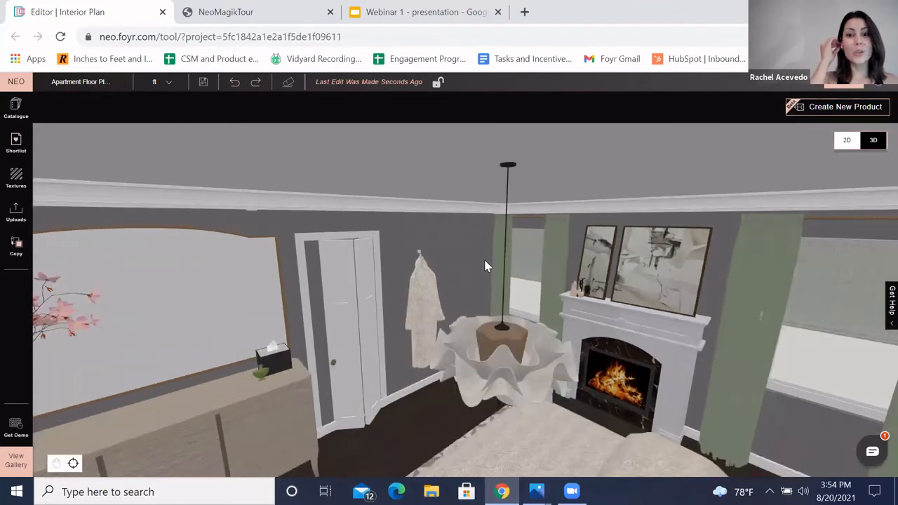
left_click(849, 90)
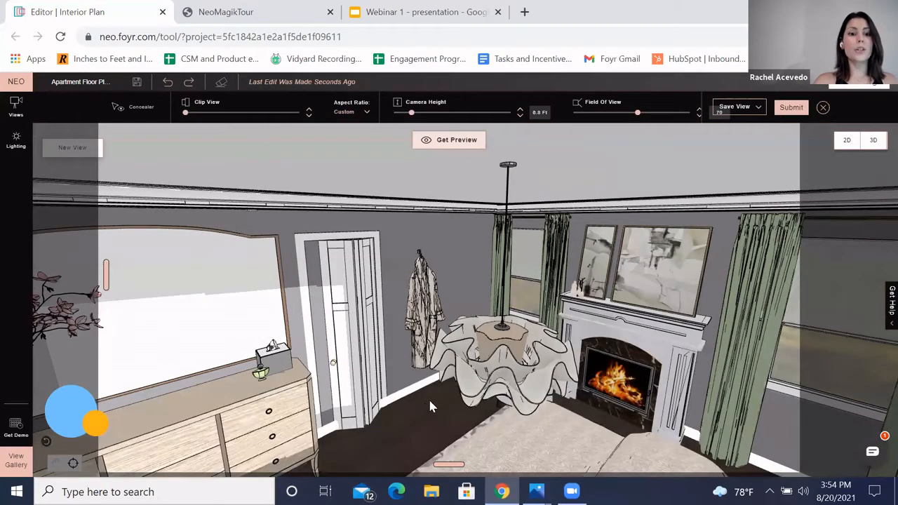
Step: Frame the camera on the bed and fireplace and set the field of view to 45
left_click_drag(430, 406, 610, 207)
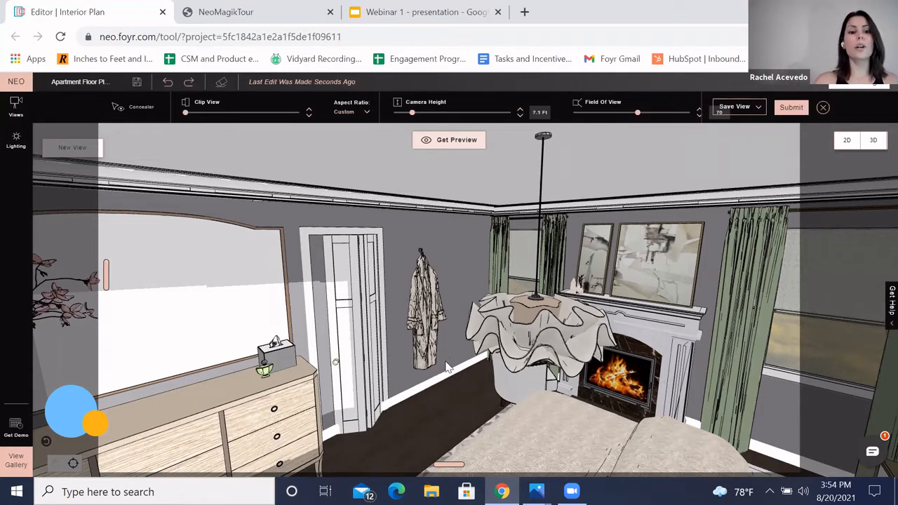
scroll(672, 409, "down", 3)
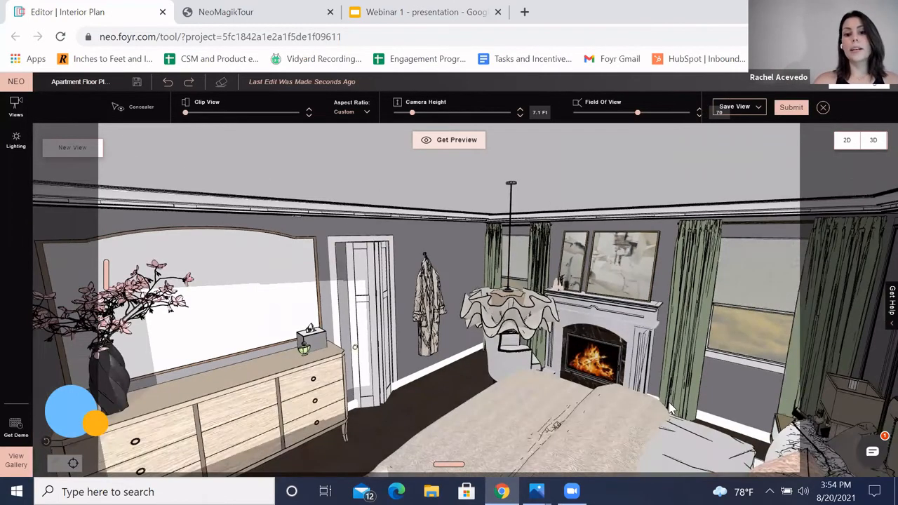
left_click_drag(500, 381, 354, 285)
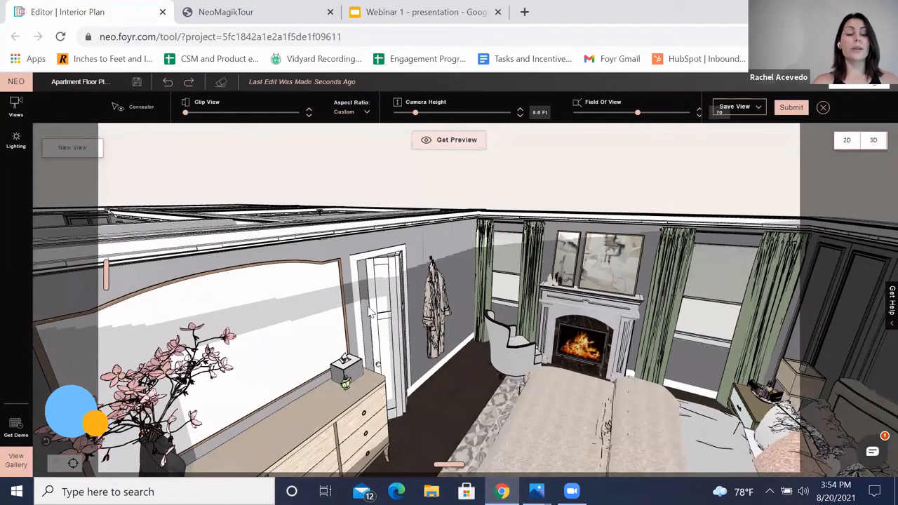
left_click_drag(291, 293, 302, 230)
left_click_drag(275, 359, 257, 373)
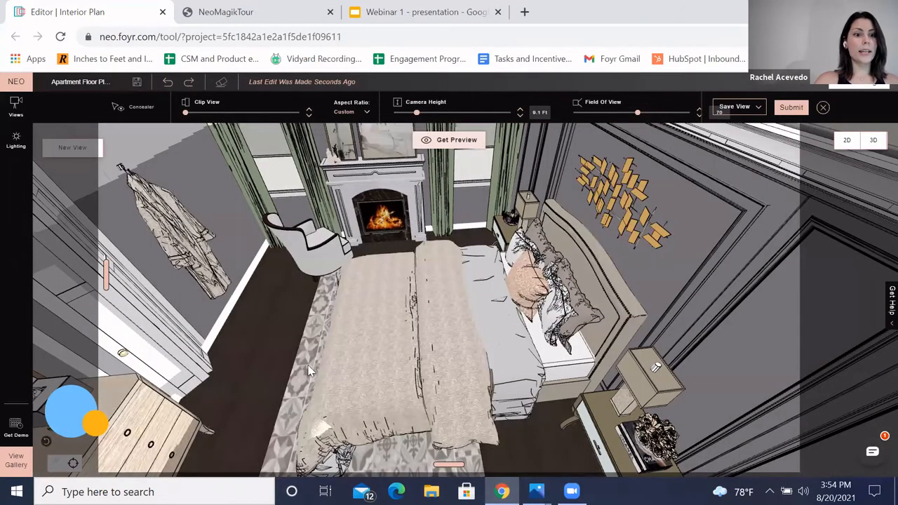
left_click_drag(348, 387, 320, 363)
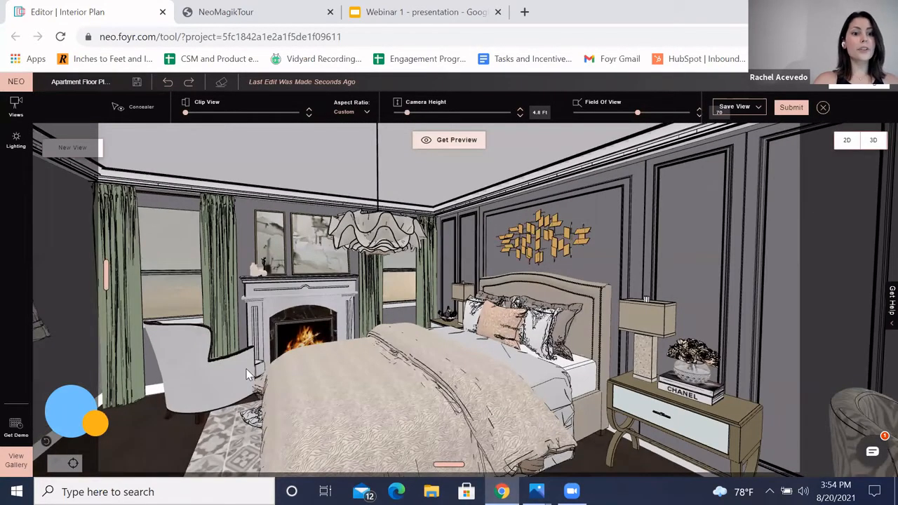
left_click_drag(240, 377, 247, 374)
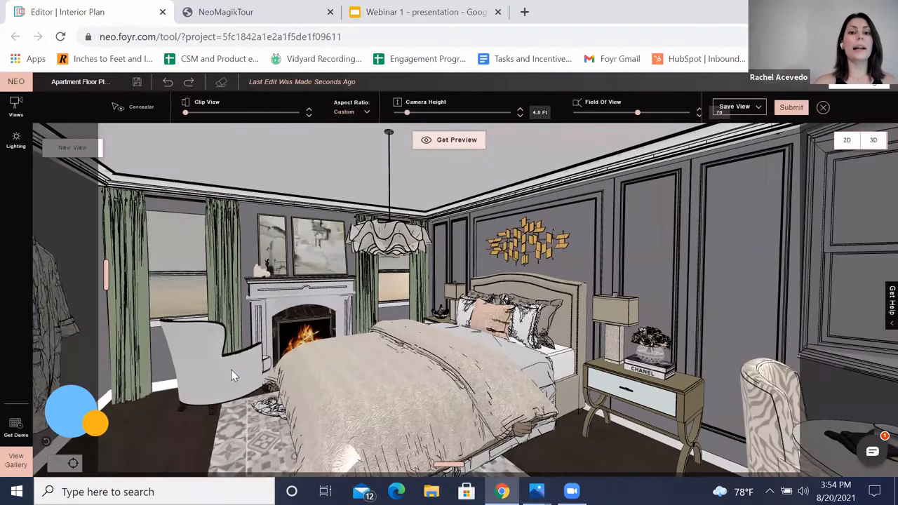
scroll(317, 361, "up", 1)
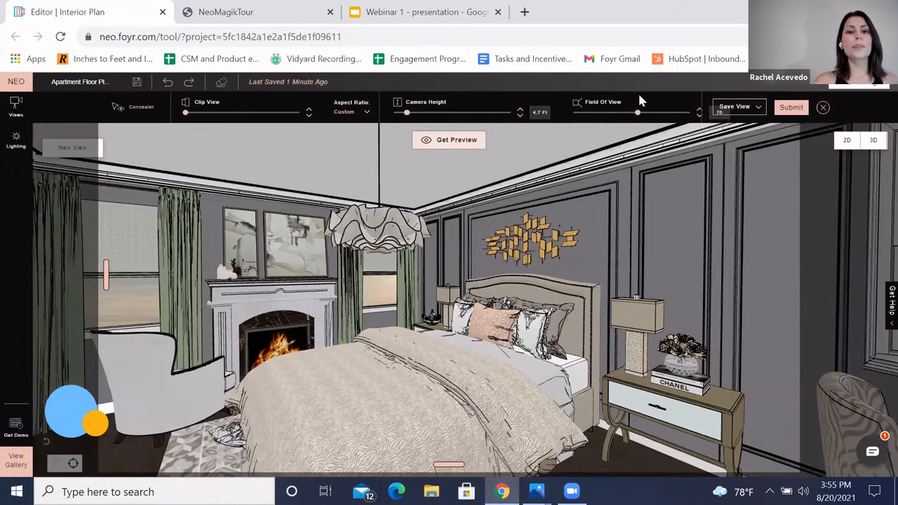
left_click_drag(637, 114, 722, 122)
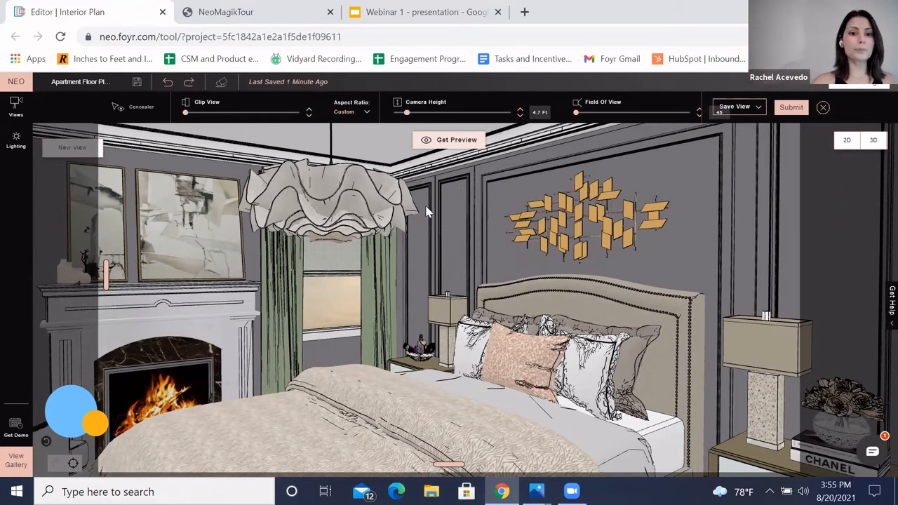
Step: Reposition the camera closer to the bed and nudge the Clip View slider to cut away the foreground
scroll(429, 212, "down", 2)
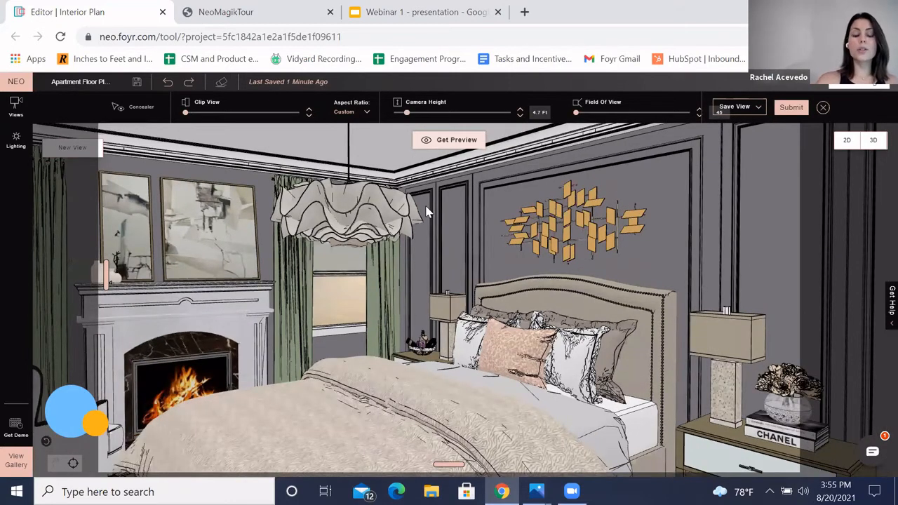
scroll(429, 212, "down", 2)
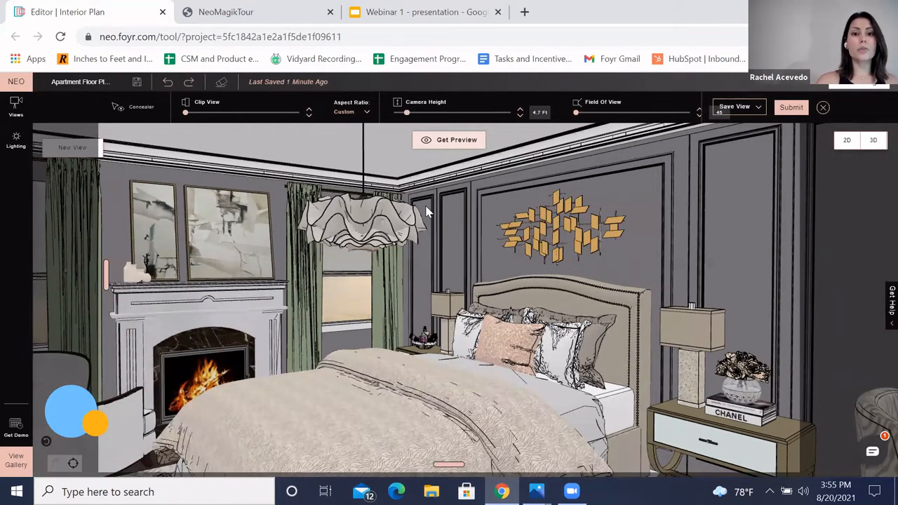
scroll(429, 212, "down", 2)
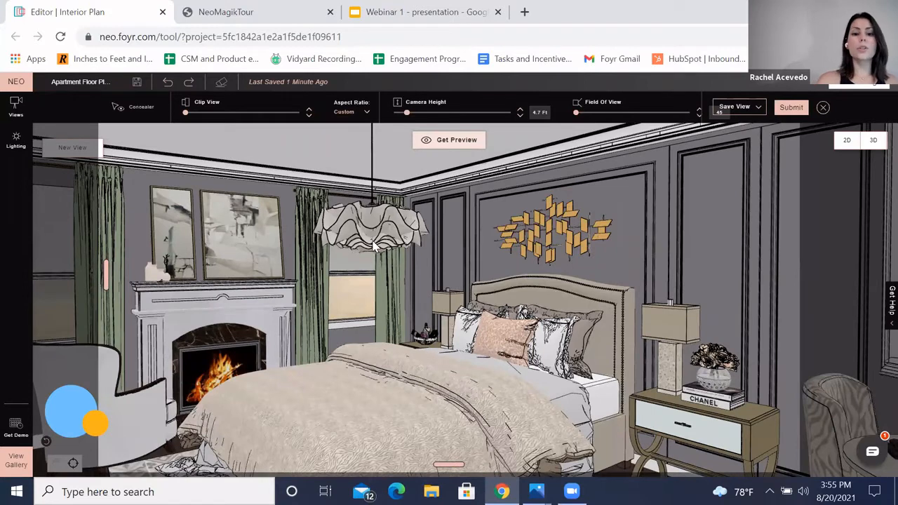
scroll(373, 245, "down", 2)
scroll(374, 245, "up", 1)
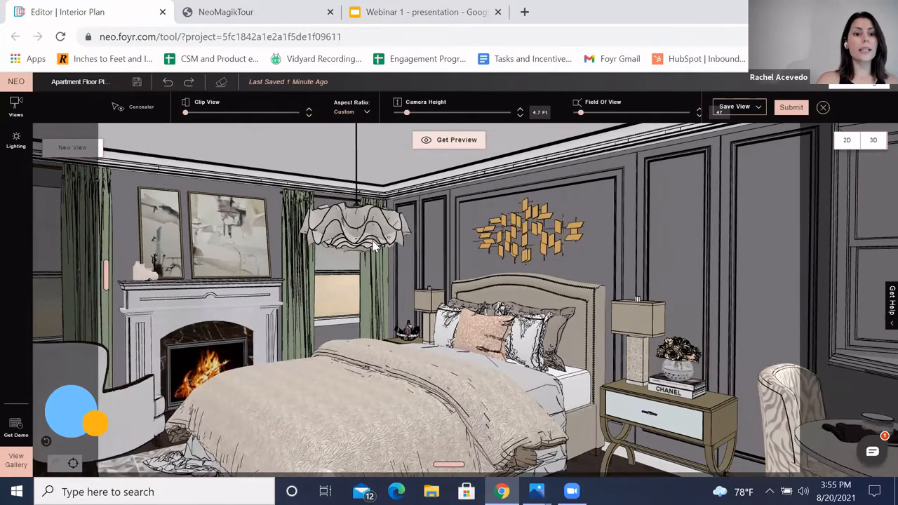
key("Left")
key("Left")
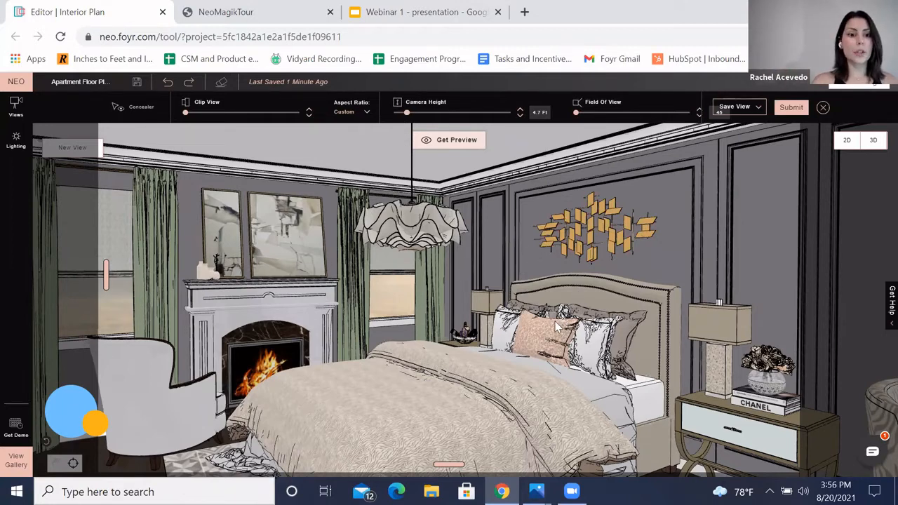
left_click_drag(555, 322, 586, 364)
scroll(589, 368, "down", 2)
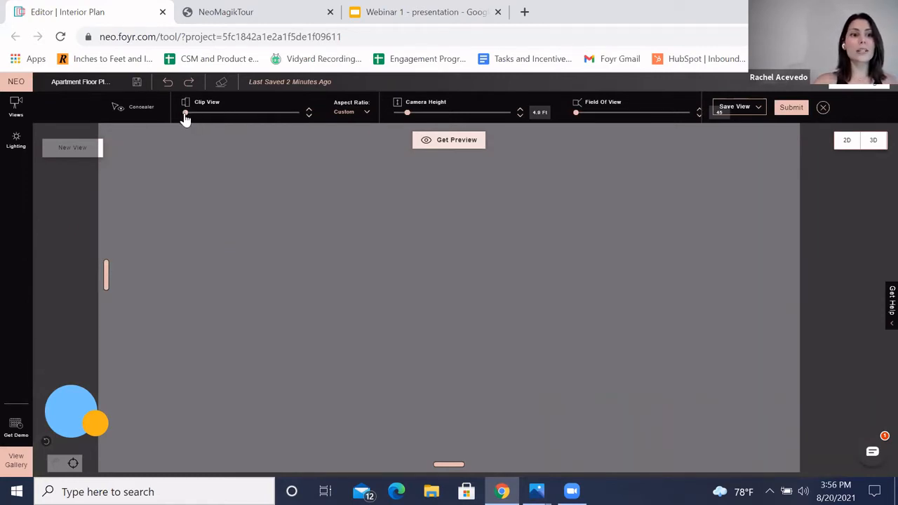
left_click_drag(185, 114, 187, 113)
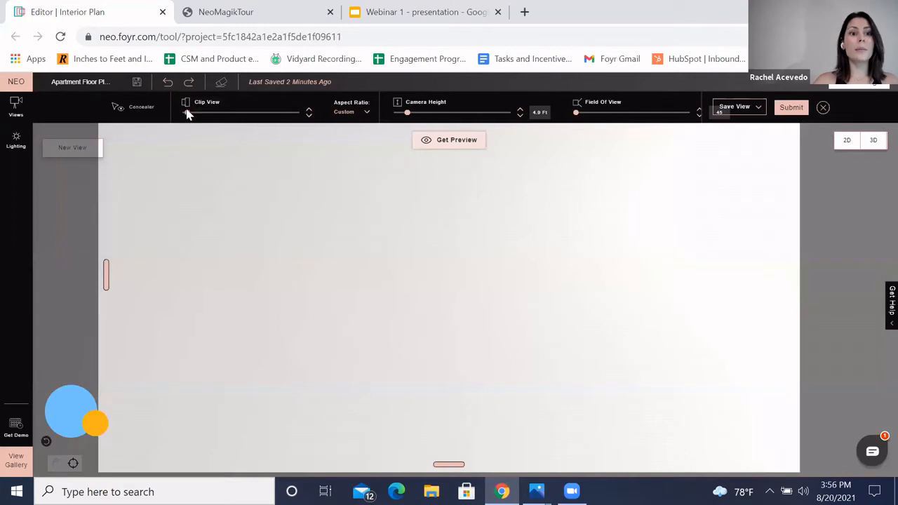
left_click_drag(187, 114, 193, 117)
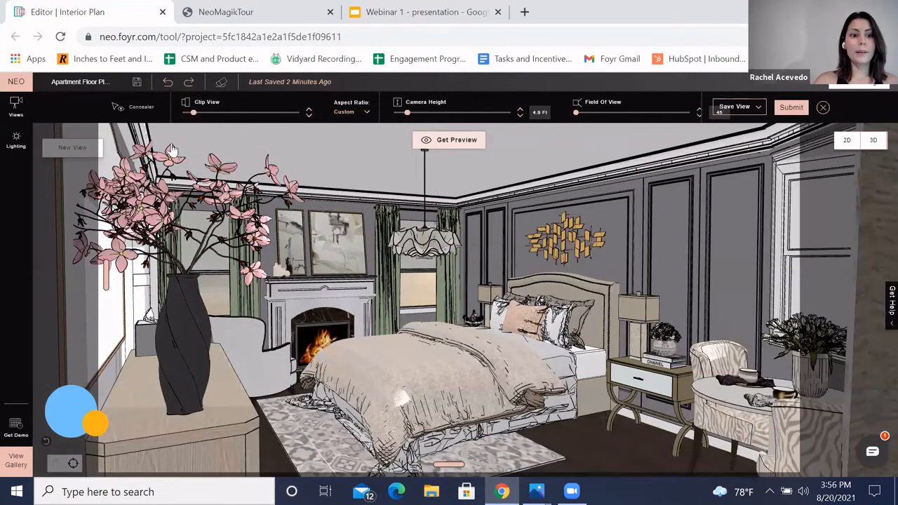
Step: Pan the camera to show the whole bedroom and set the camera height to 4.7 Ft
left_click(56, 461)
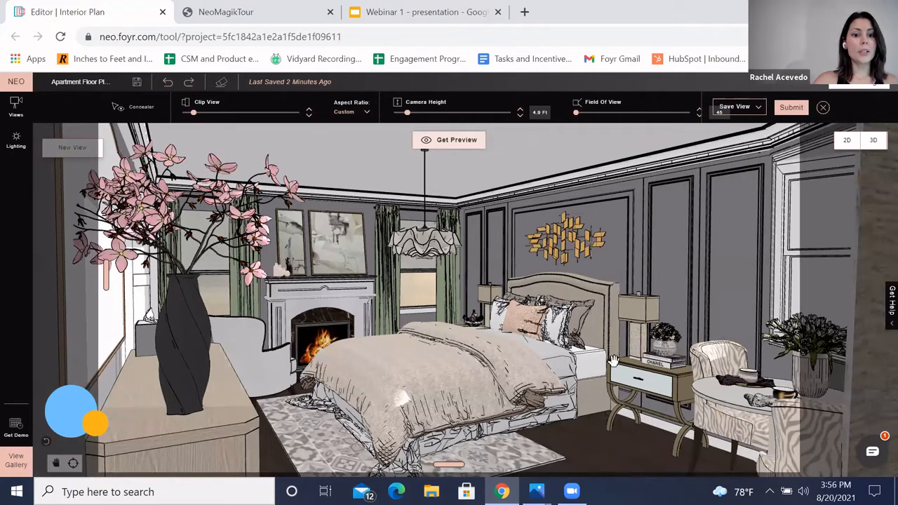
left_click_drag(594, 363, 640, 379)
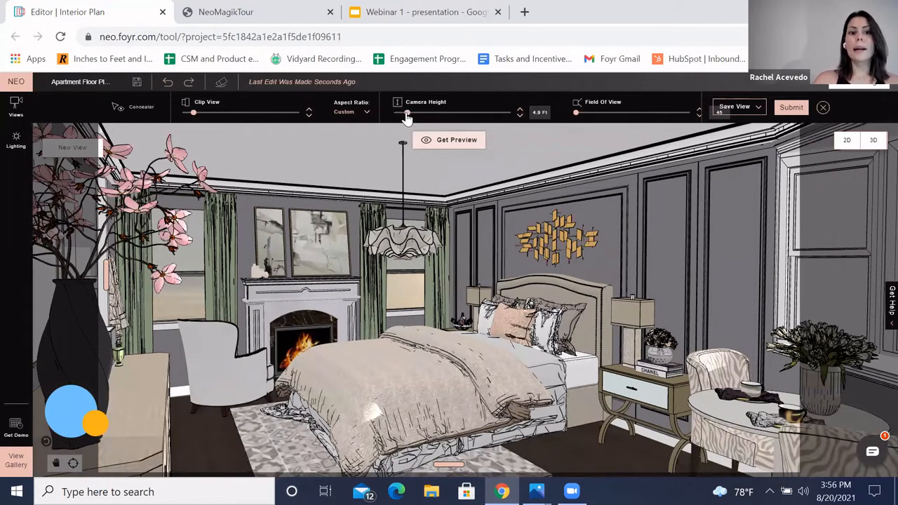
left_click_drag(406, 118, 407, 117)
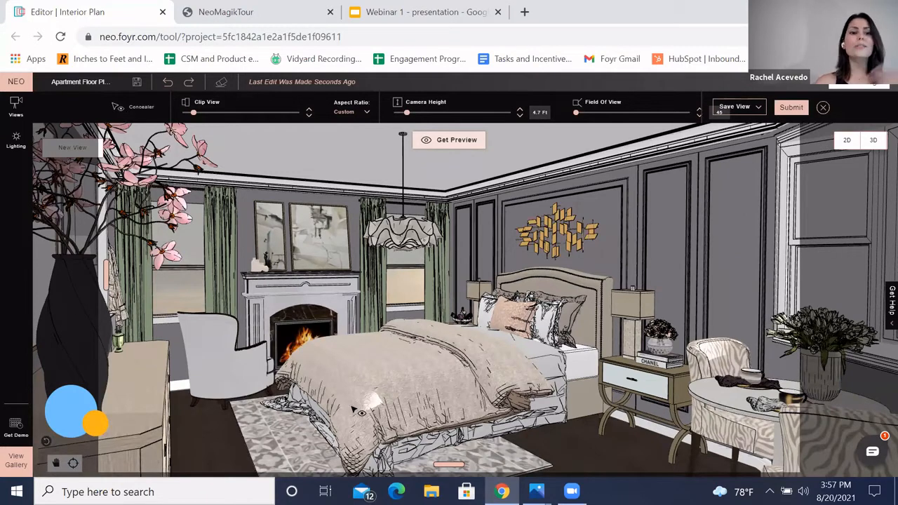
Step: Hide the nightstand's table lamp, flower vase and book with the Concealer, then unhide all of them
left_click(657, 311)
left_click(671, 355)
left_click(673, 364)
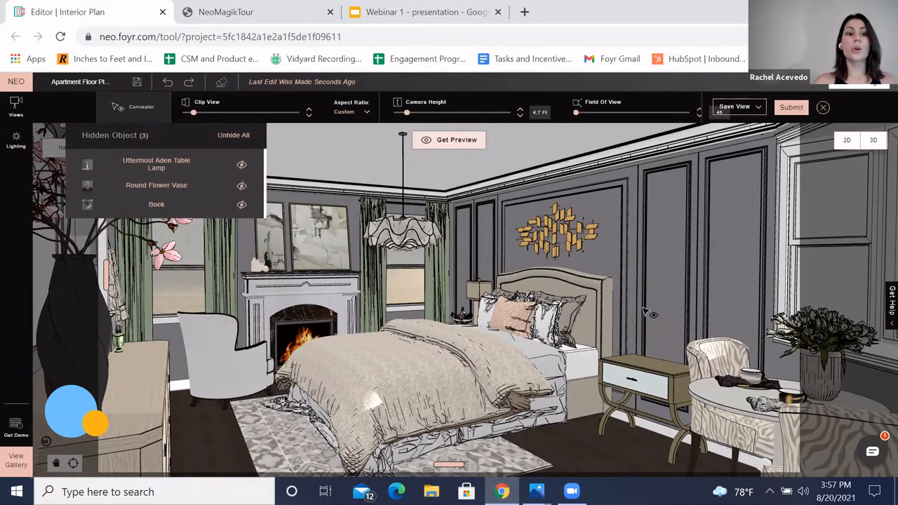
left_click(237, 135)
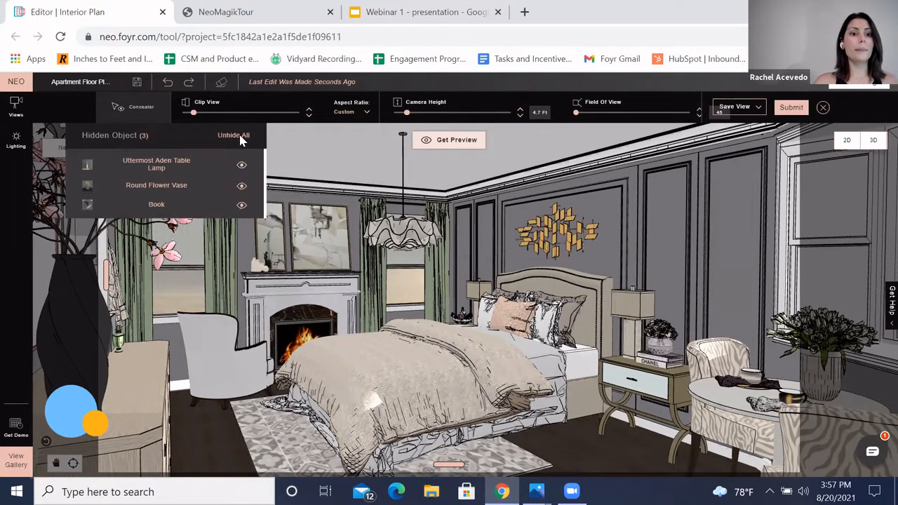
left_click(151, 110)
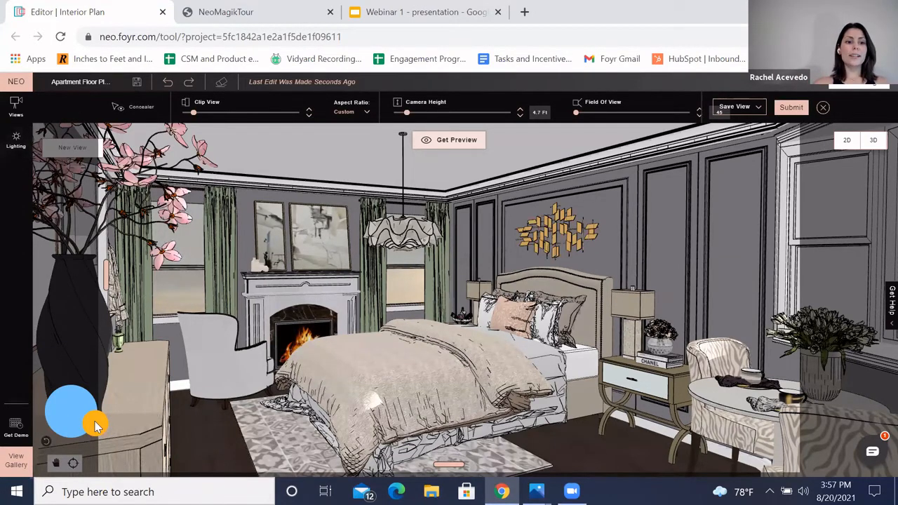
Step: Move the sun position, then switch the lighting to Night and pick the No Moon preset
left_click_drag(94, 420, 63, 401)
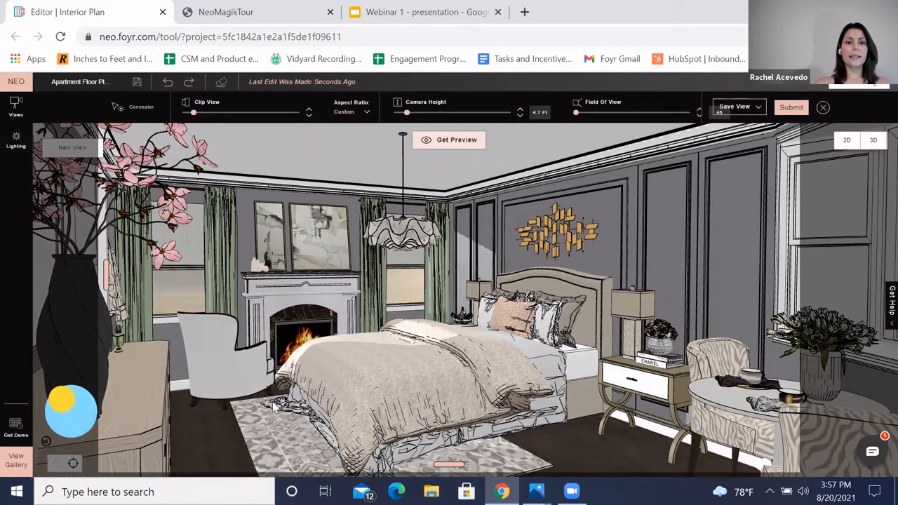
left_click(15, 142)
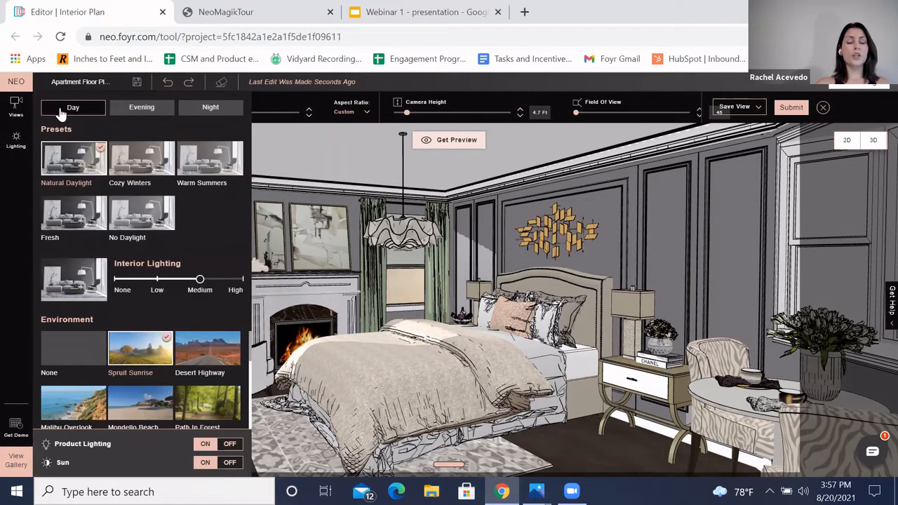
left_click(126, 116)
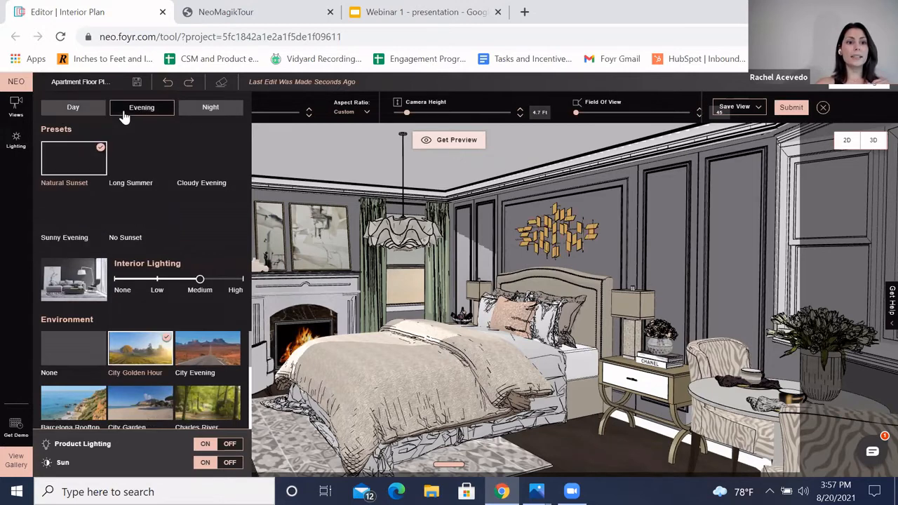
left_click(199, 116)
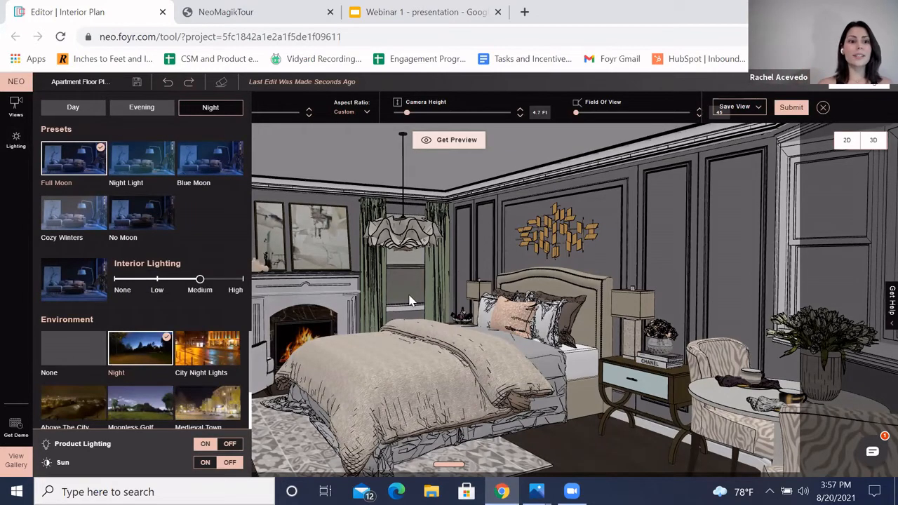
left_click(145, 174)
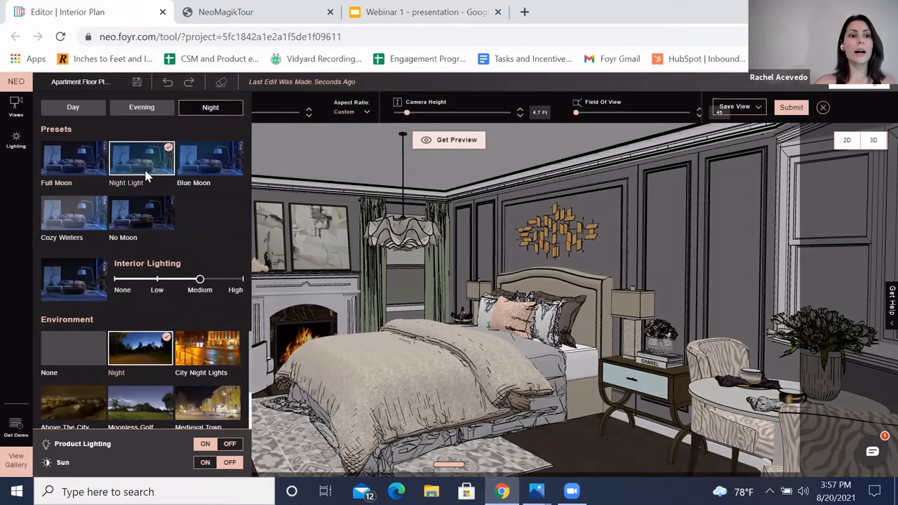
left_click(136, 223)
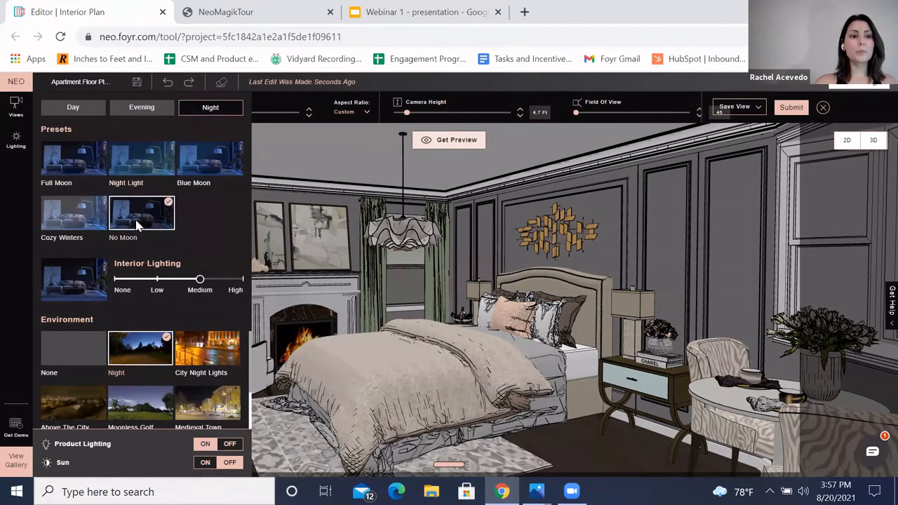
Step: Switch the lighting to Day, try the Fresh preset, and settle on the Natural Daylight preset
left_click(97, 167)
left_click(76, 113)
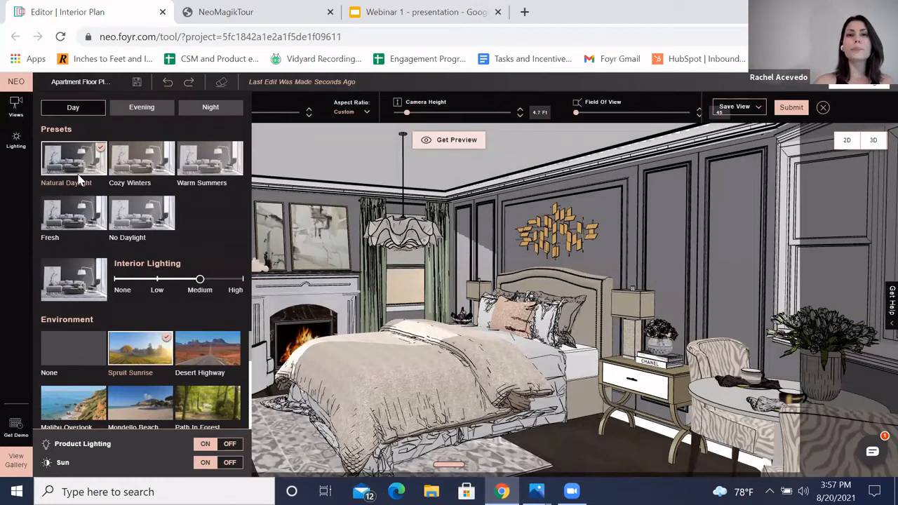
left_click(68, 215)
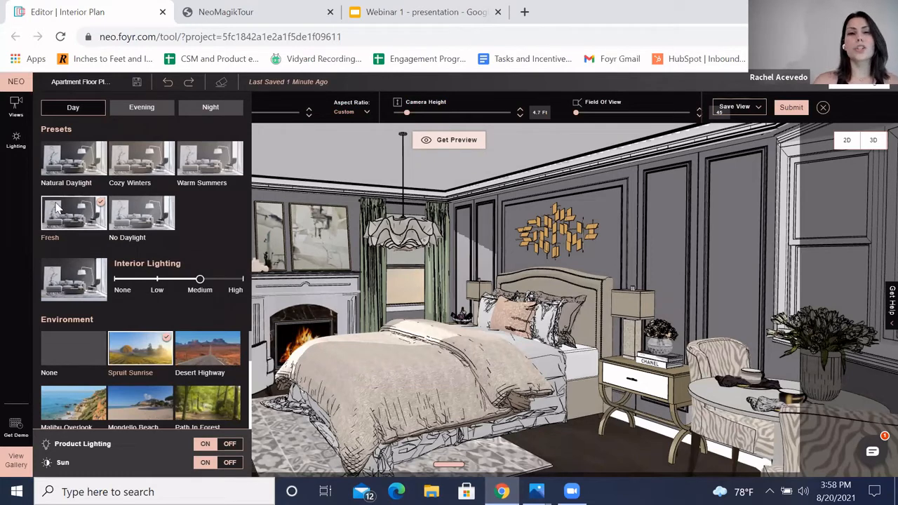
left_click(67, 177)
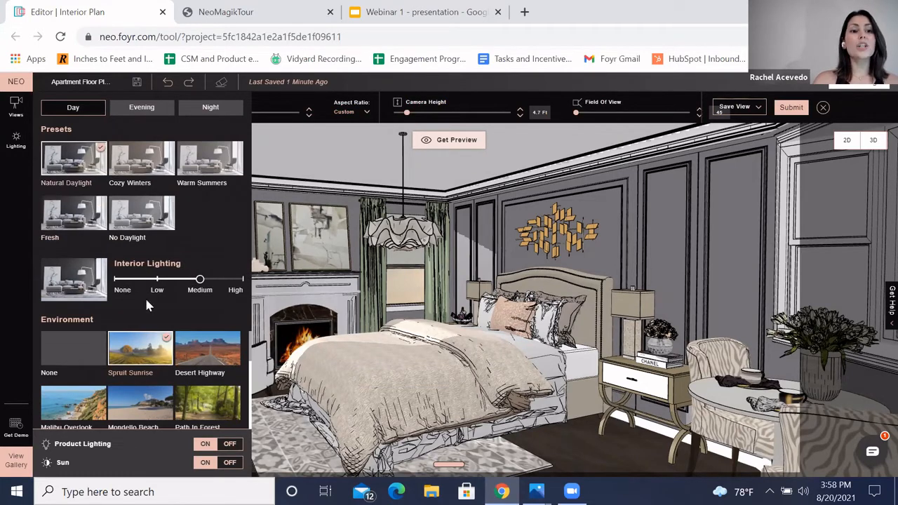
Step: Lower the Interior Lighting to Low, then restore it to Medium
left_click_drag(201, 278, 157, 279)
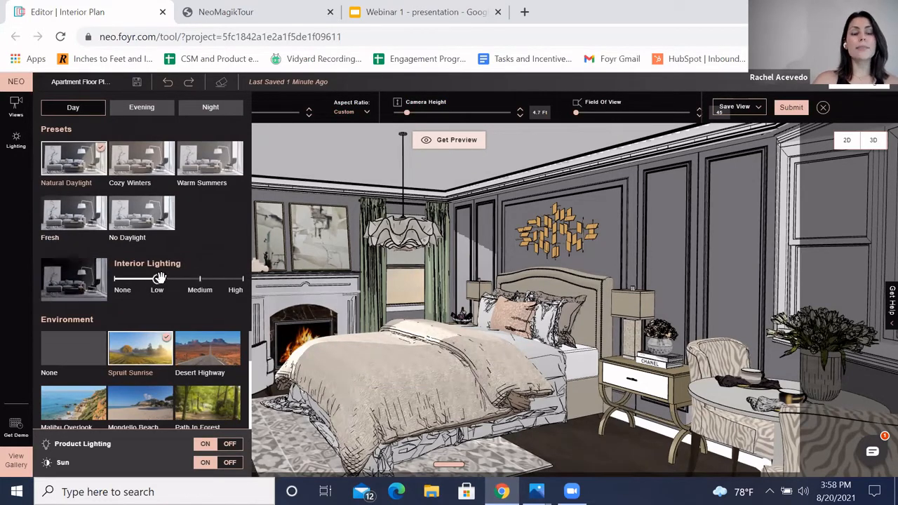
left_click(188, 282)
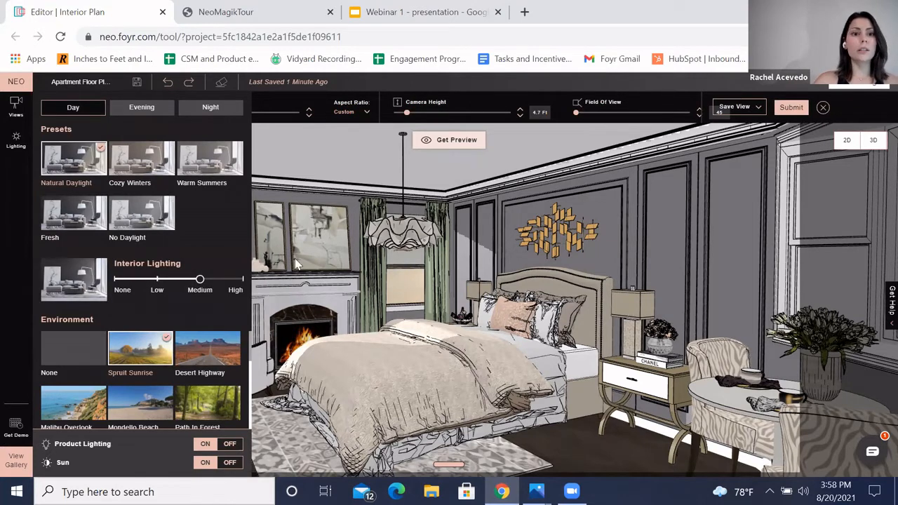
scroll(167, 381, "down", 1)
scroll(144, 397, "up", 1)
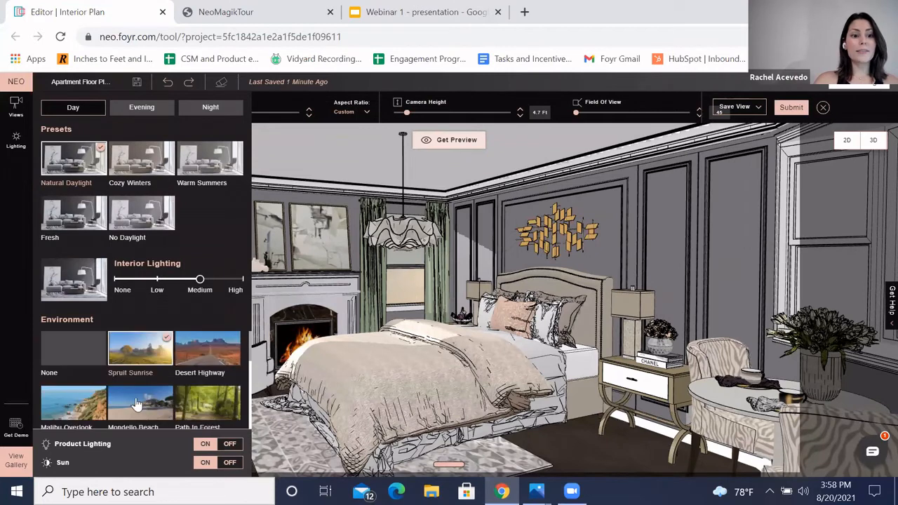
Step: Select the Mondello Beach environment and rotate it with its Rotate slider
left_click(137, 409)
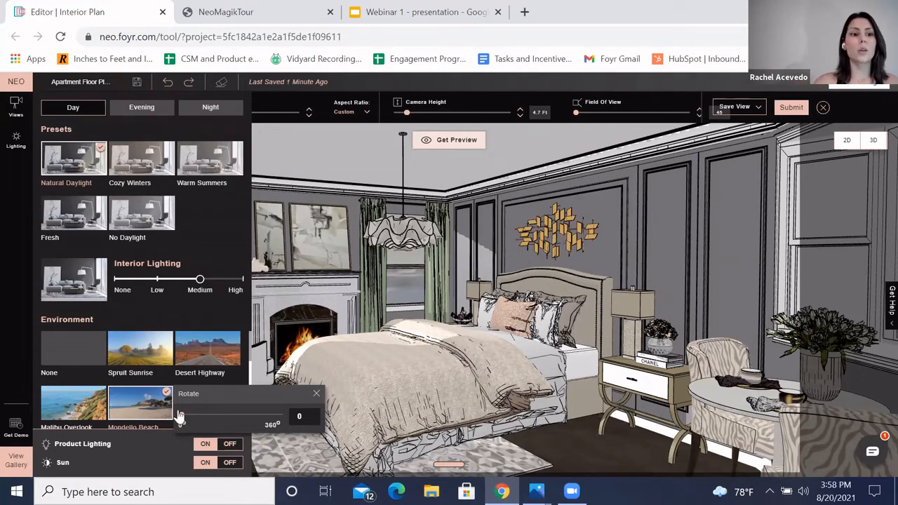
left_click_drag(183, 420, 241, 419)
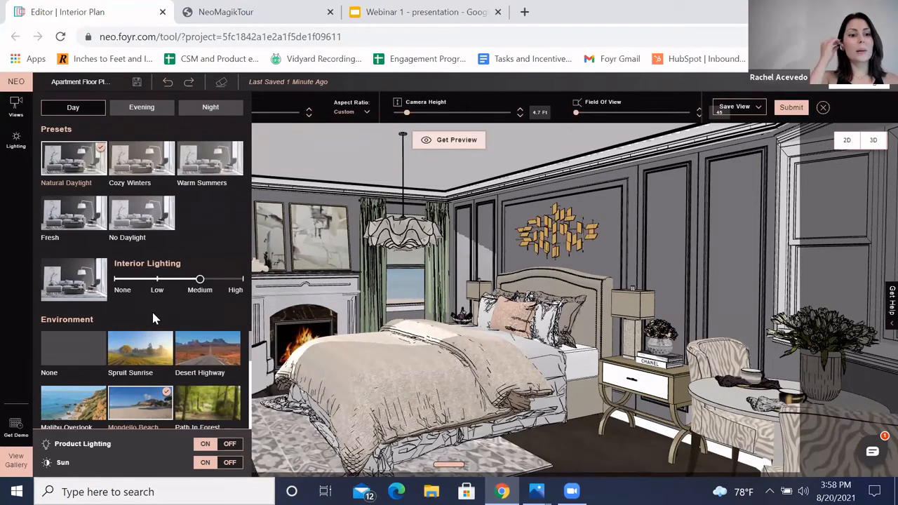
Step: Scroll through the remaining environment options
scroll(190, 375, "down", 1)
scroll(189, 373, "down", 5)
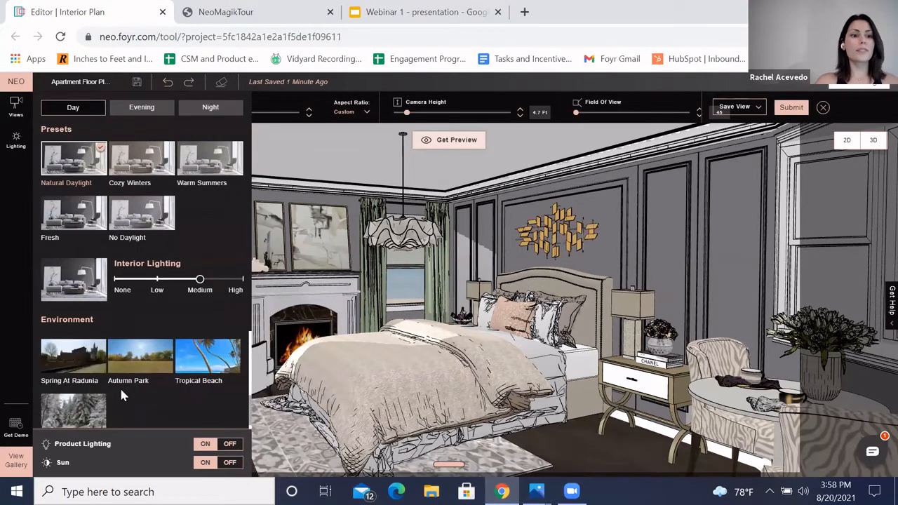
scroll(137, 412, "down", 1)
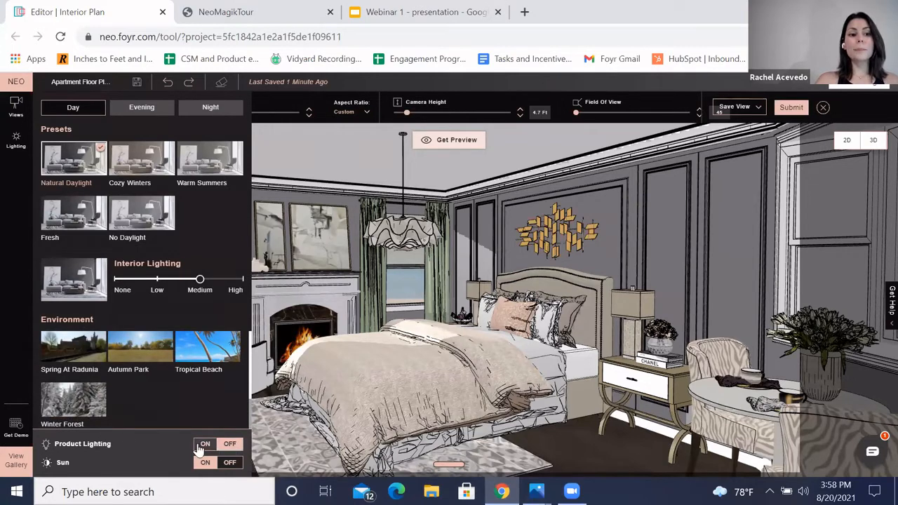
Step: Turn the Sun off, then switch it back on
left_click(203, 446)
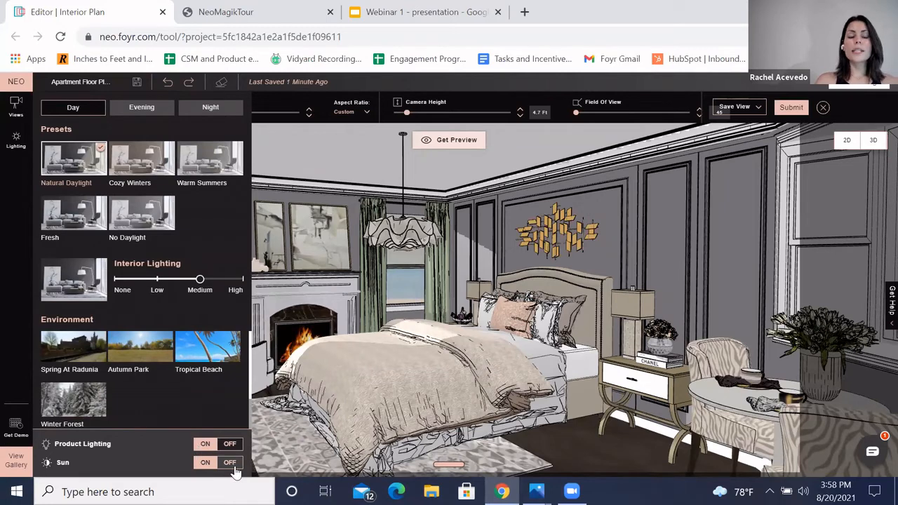
left_click(230, 464)
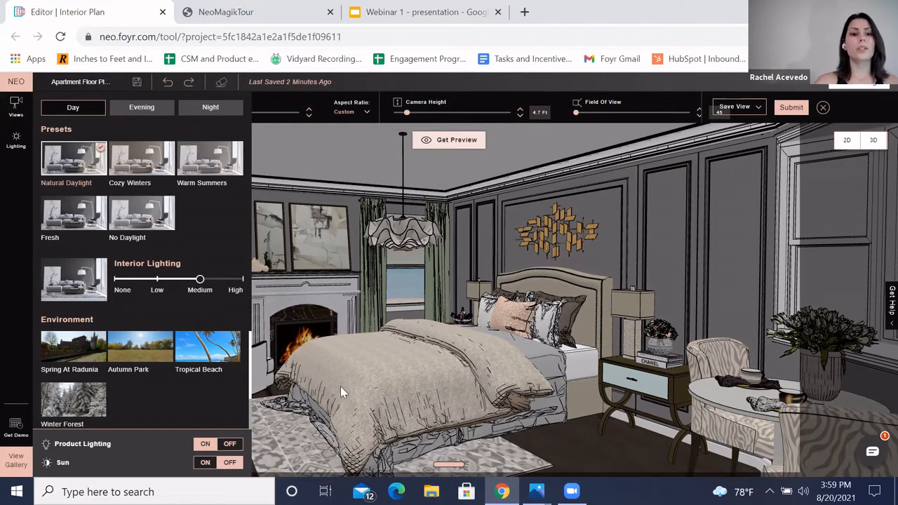
left_click(205, 463)
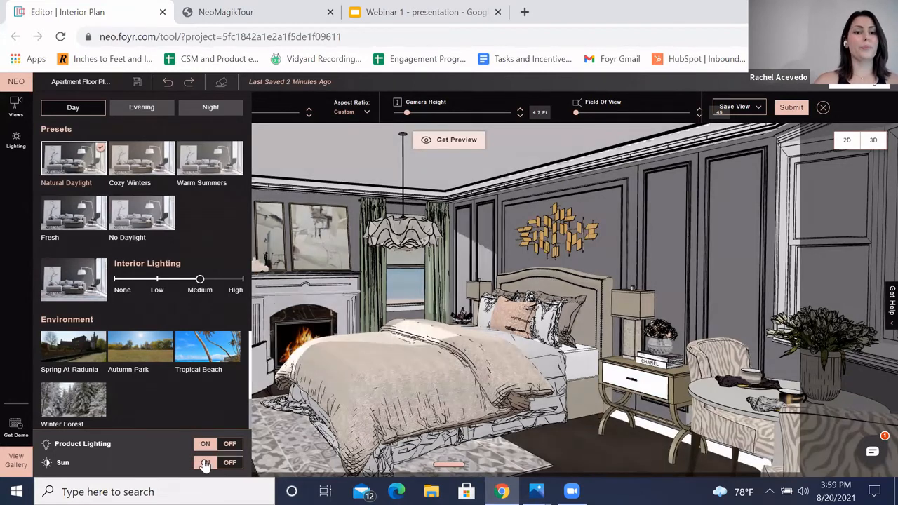
Step: Return to the Views panel and request a preview of the current camera view
left_click(16, 140)
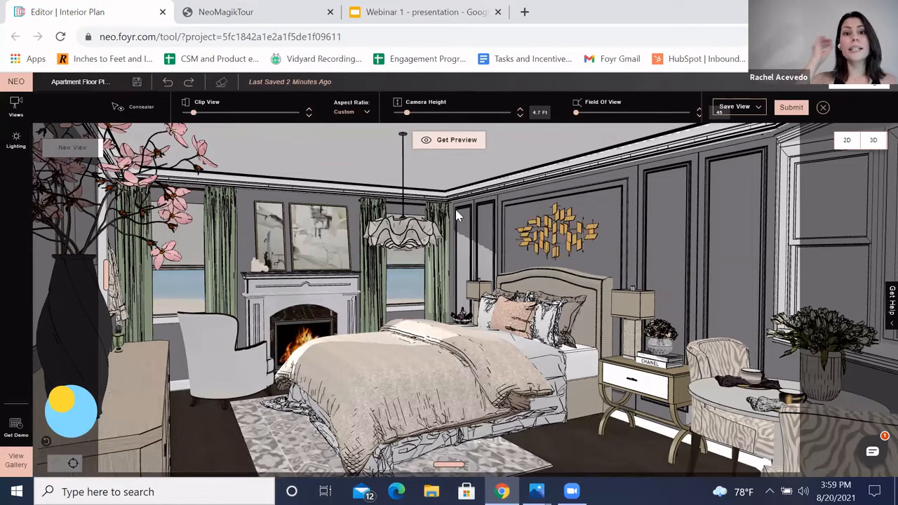
left_click(444, 144)
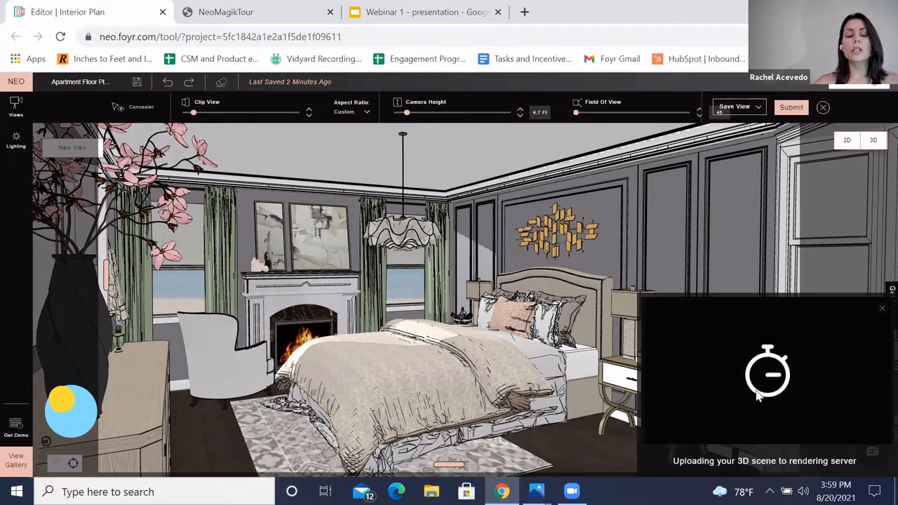
Step: Open the render settings, compare 4K against HD resolution, leave HD selected, and exit
left_click(791, 109)
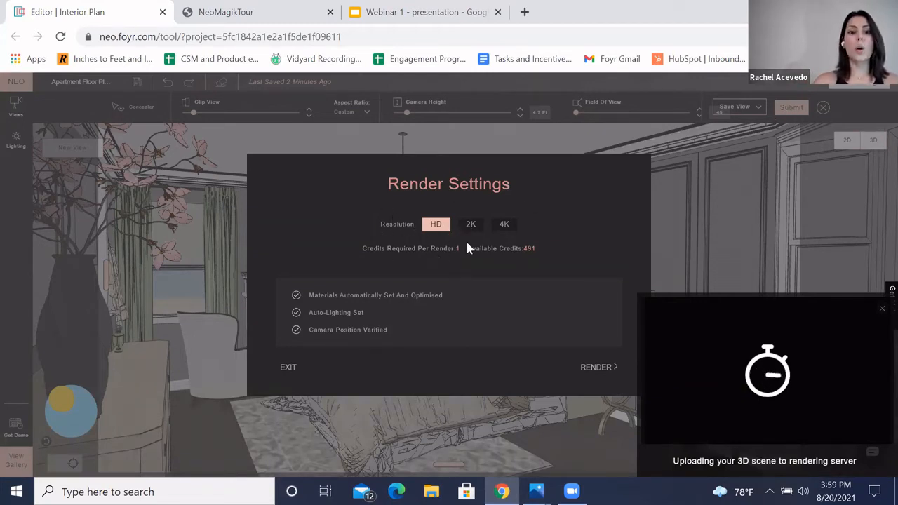
left_click(501, 226)
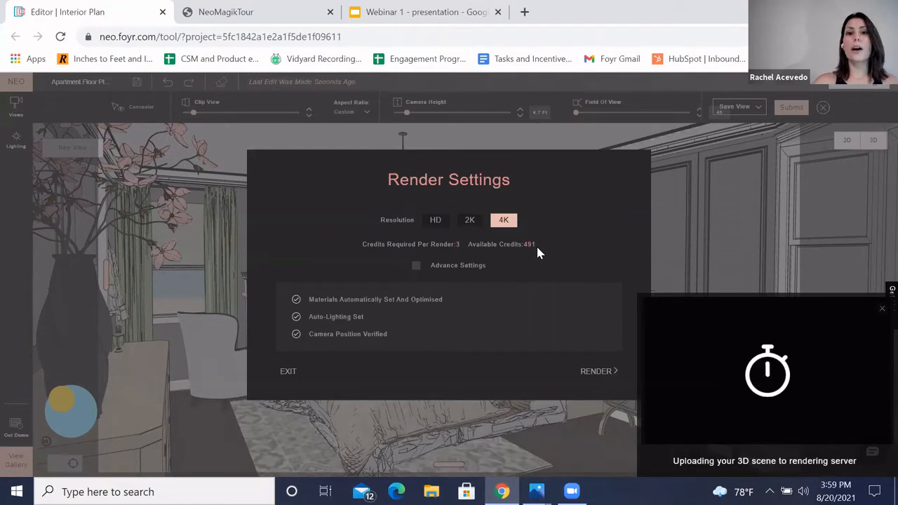
left_click(436, 221)
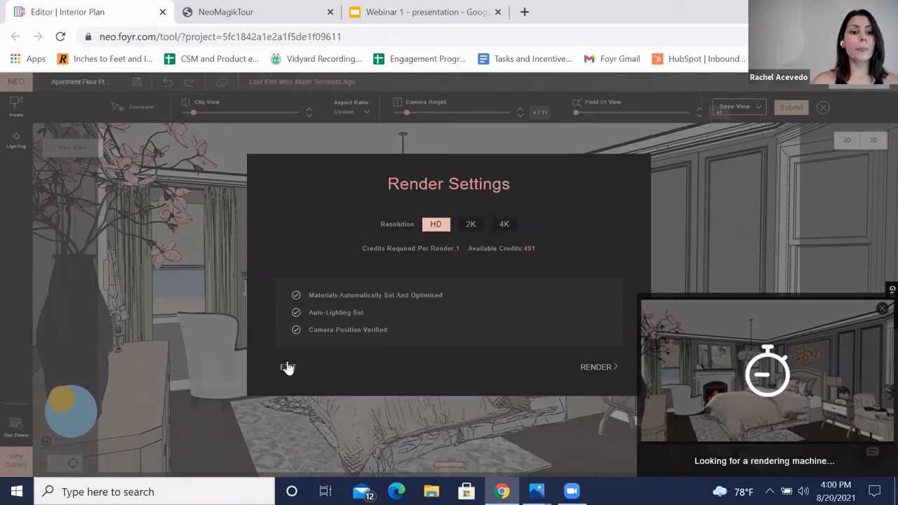
left_click(14, 468)
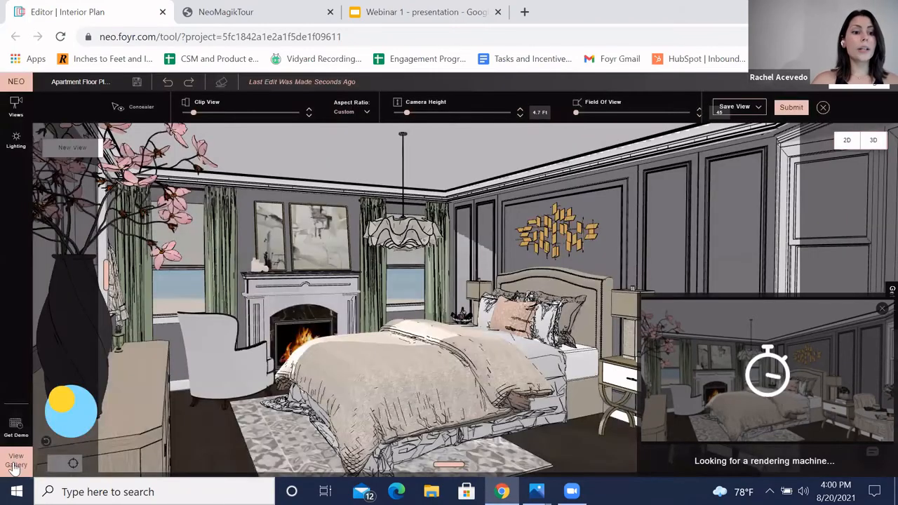
Step: Open the view gallery and scroll through the saved walkthroughs and renders
left_click(16, 466)
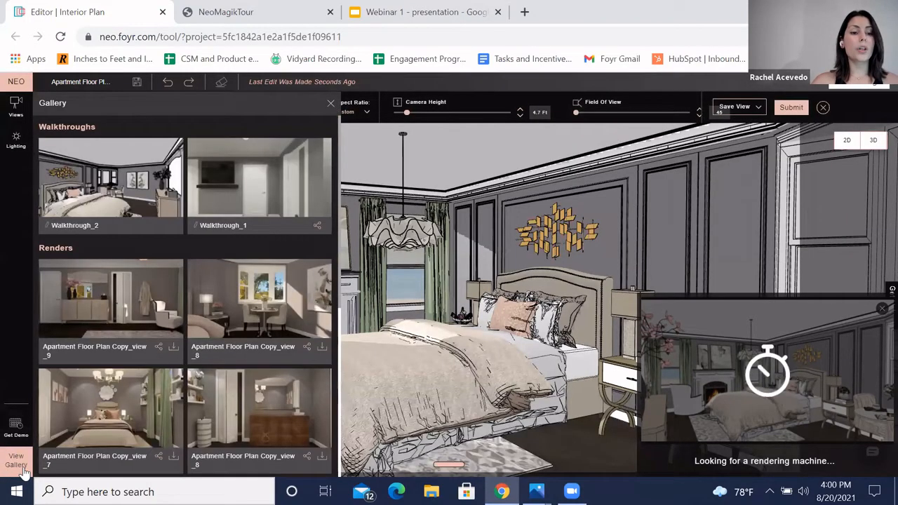
scroll(214, 309, "down", 1)
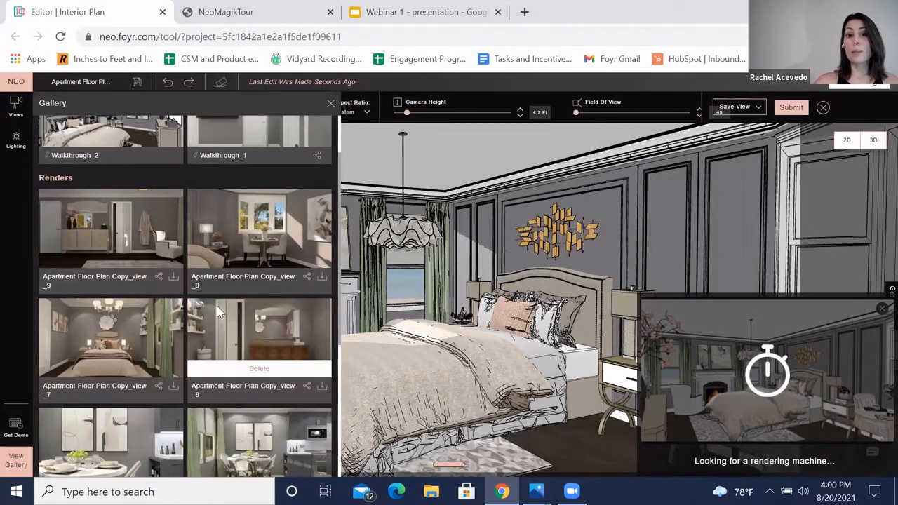
scroll(239, 302, "down", 4)
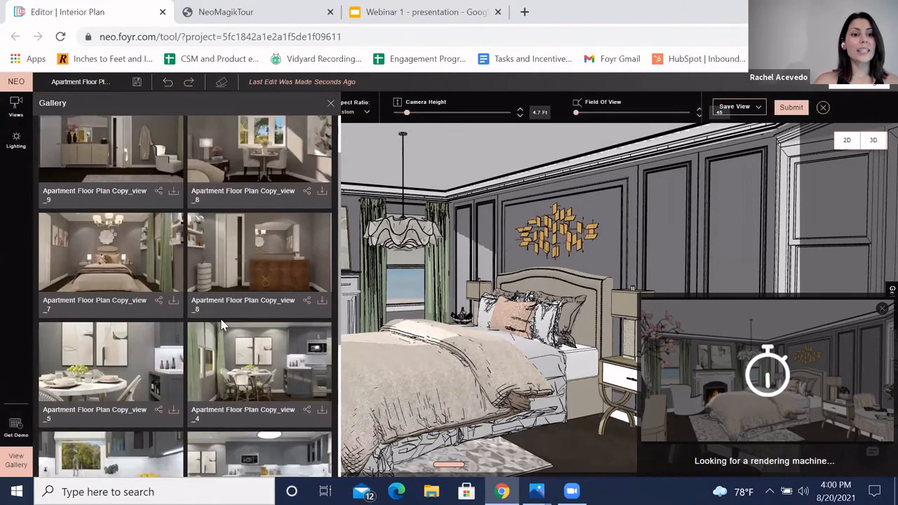
scroll(169, 323, "up", 3)
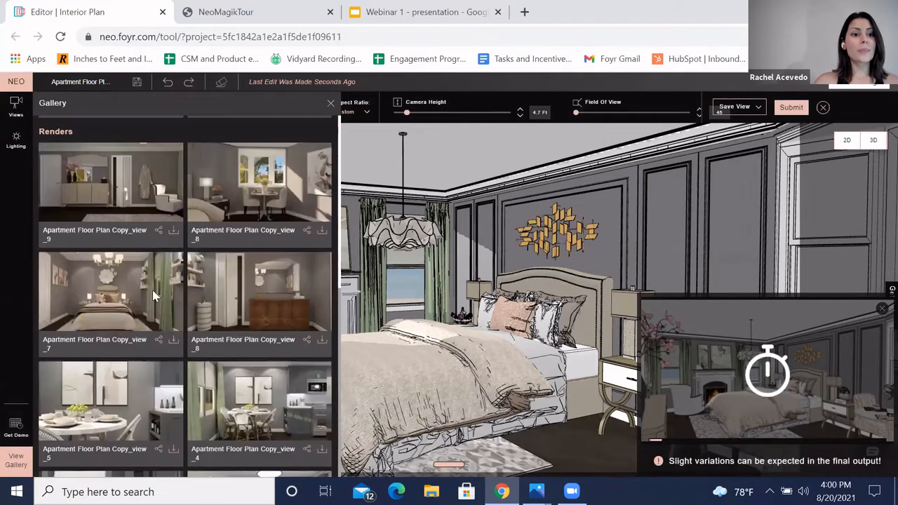
Step: Open the share options for the view_9 render, then close them
left_click(159, 233)
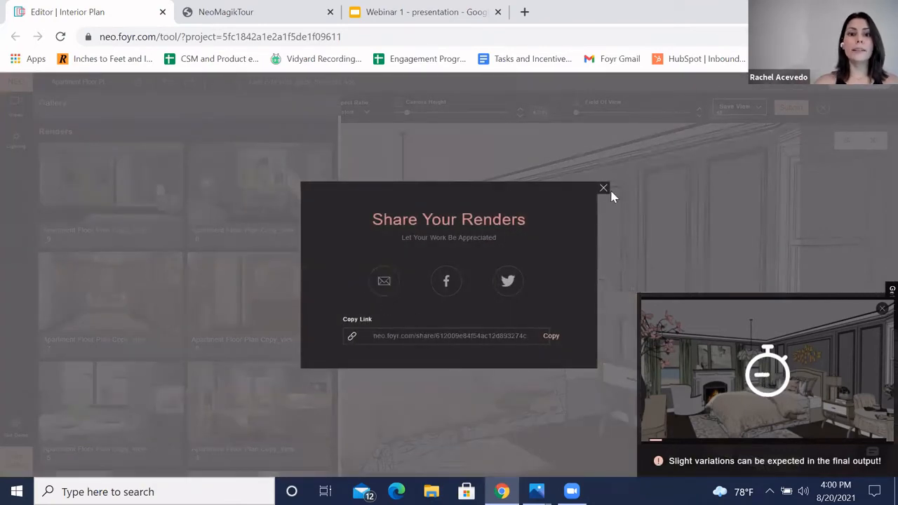
left_click(175, 235)
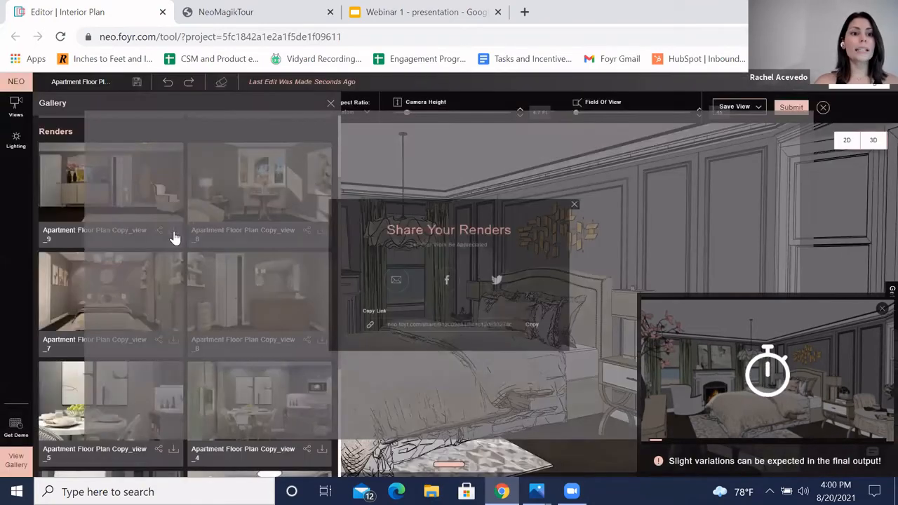
mouse_move(173, 239)
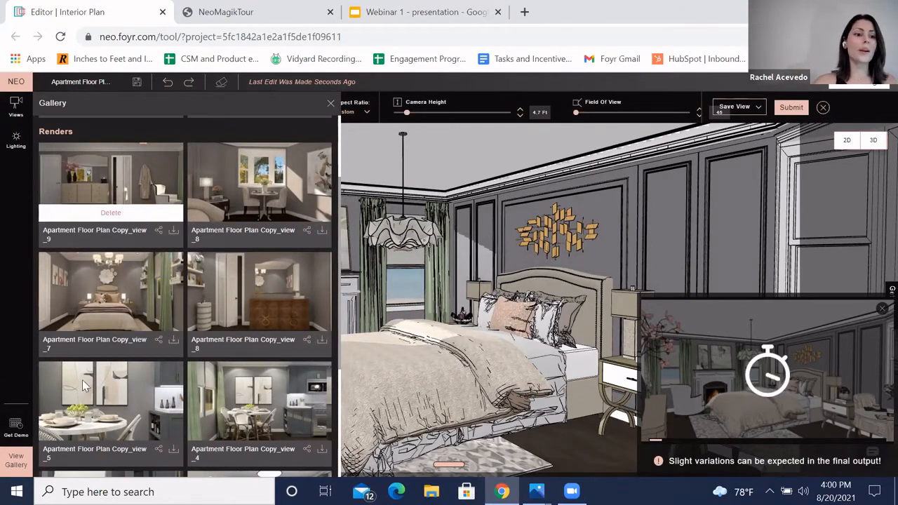
Step: Switch to the Photos app and page through the saved rendered images of the apartment
left_click(537, 492)
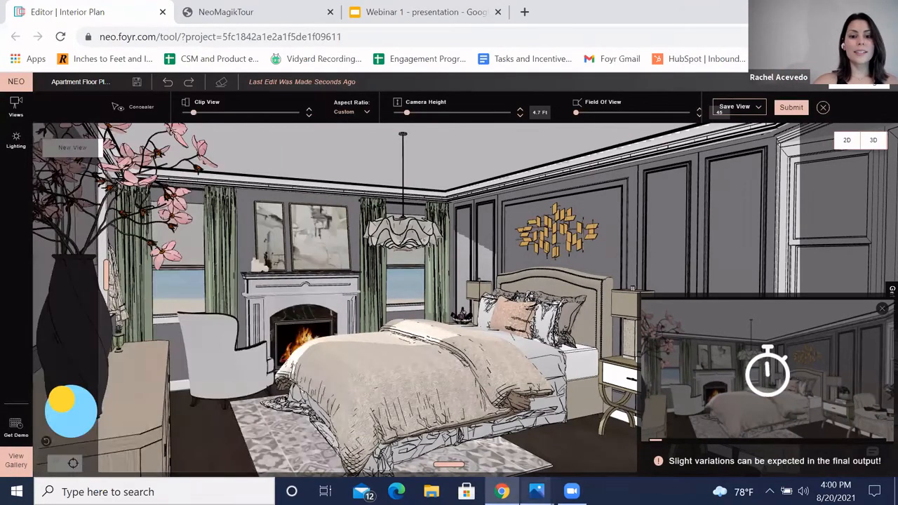
left_click(589, 446)
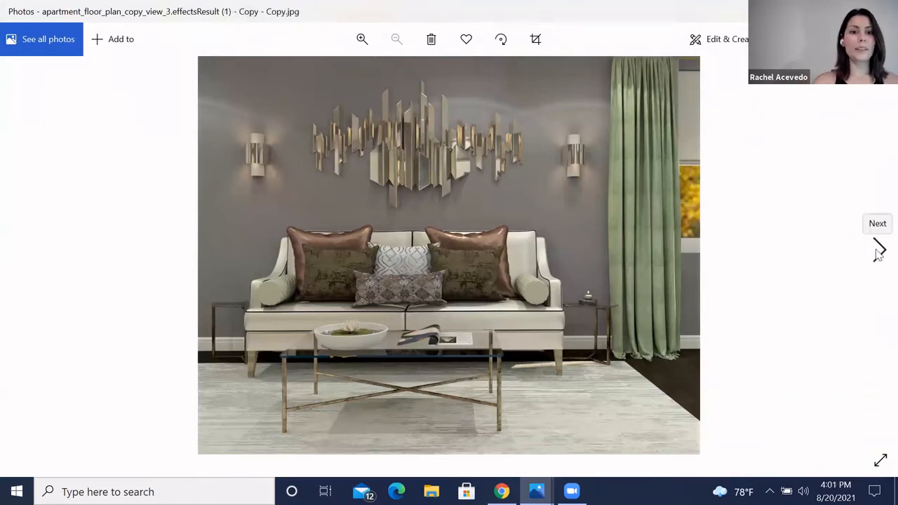
left_click(880, 250)
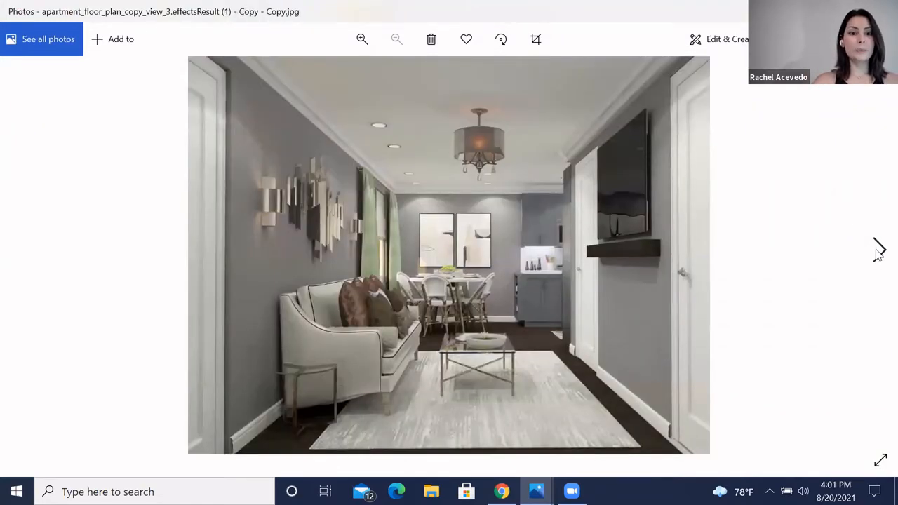
left_click(879, 251)
left_click(879, 252)
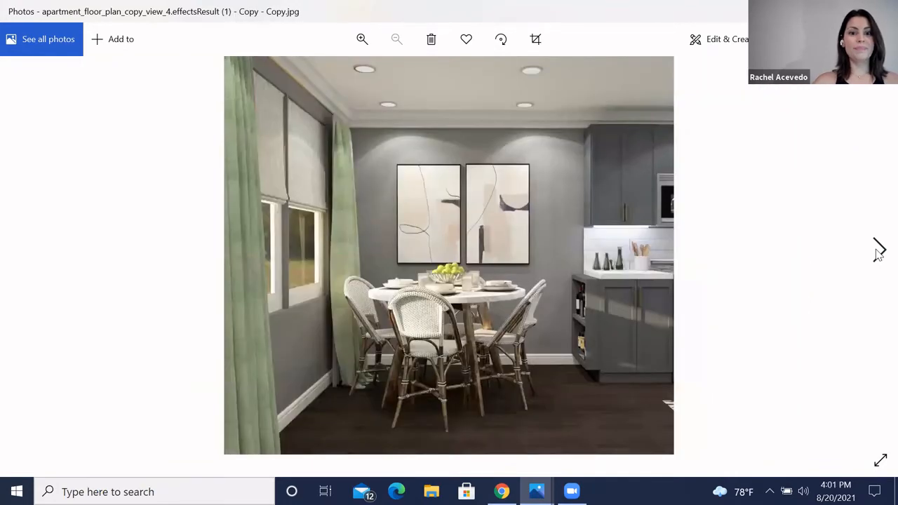
left_click(879, 251)
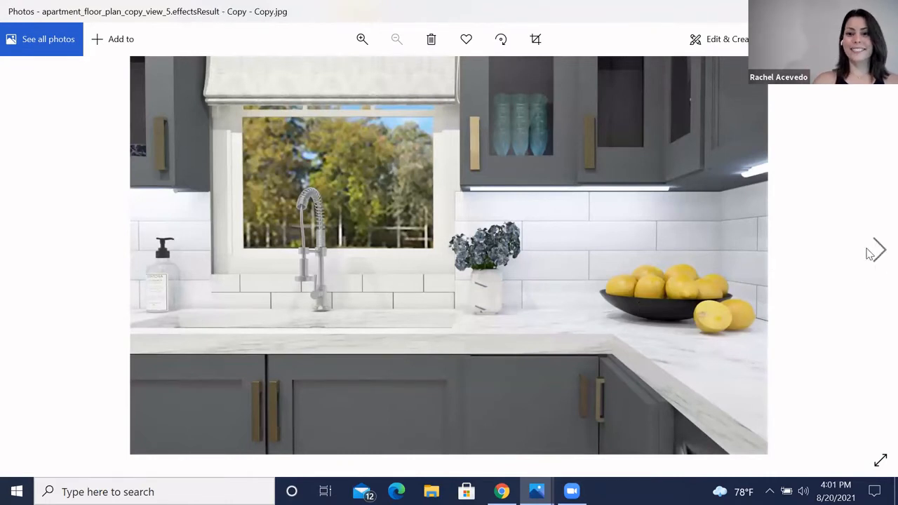
left_click(878, 252)
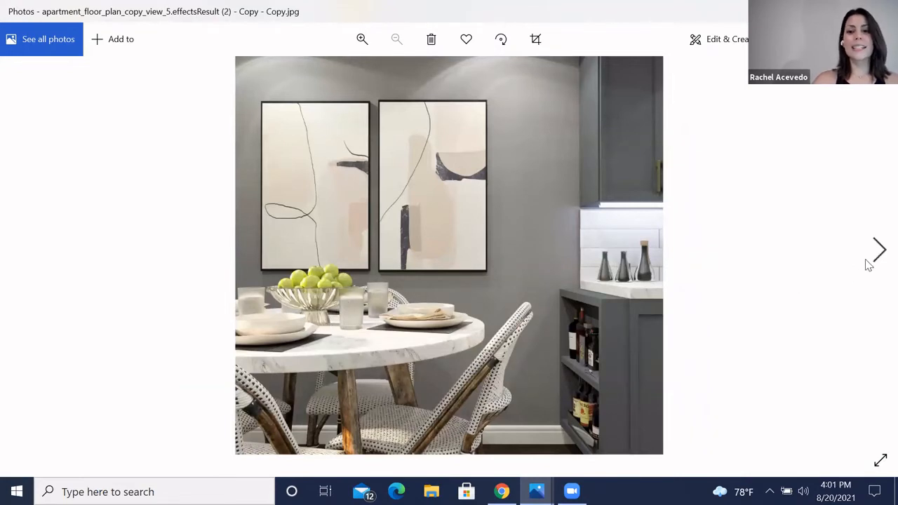
left_click(878, 261)
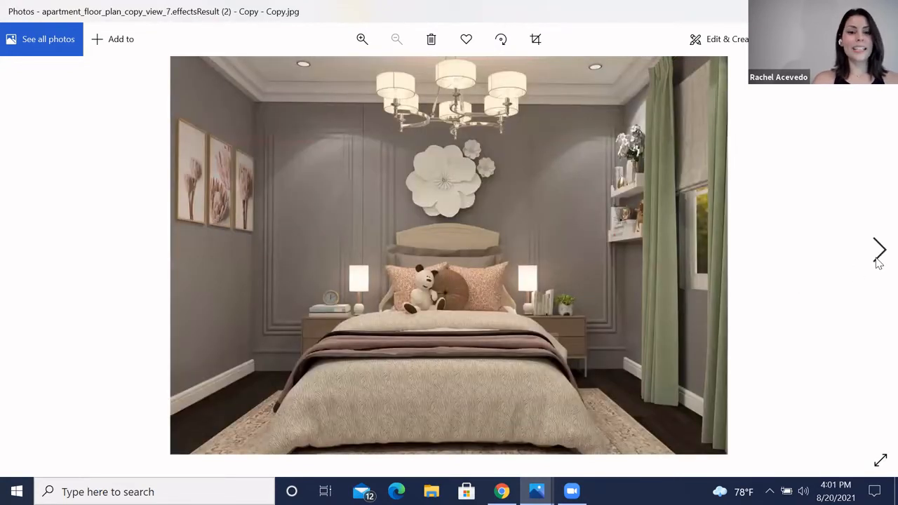
left_click(878, 261)
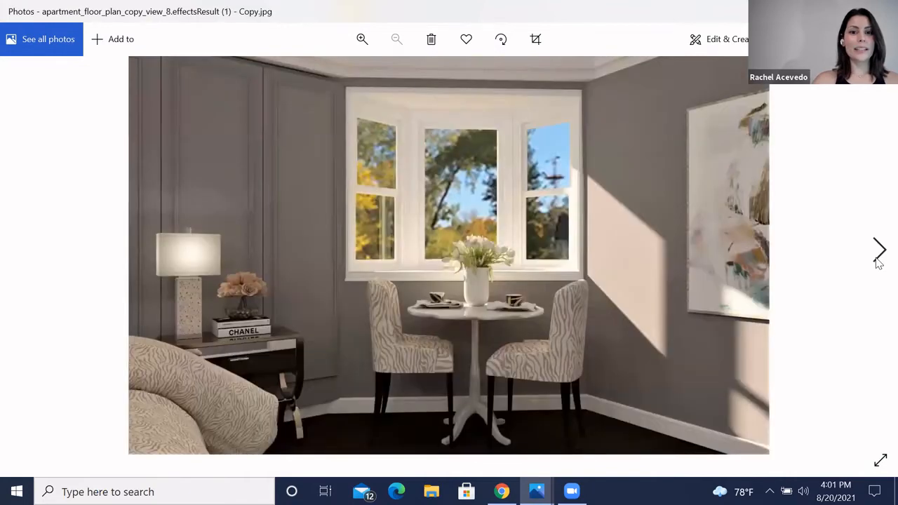
left_click(878, 261)
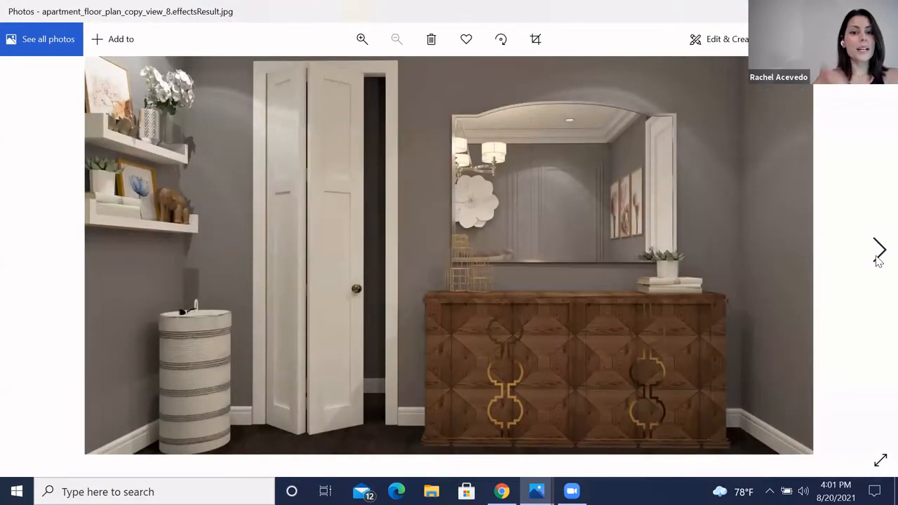
Step: Page through the remaining rendered images, then switch back to the bedroom view in the editor
left_click(878, 261)
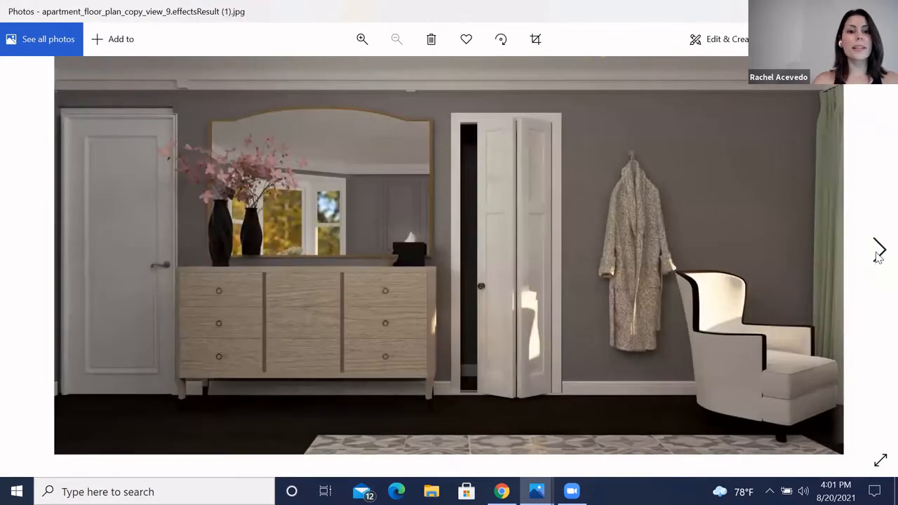
left_click(877, 258)
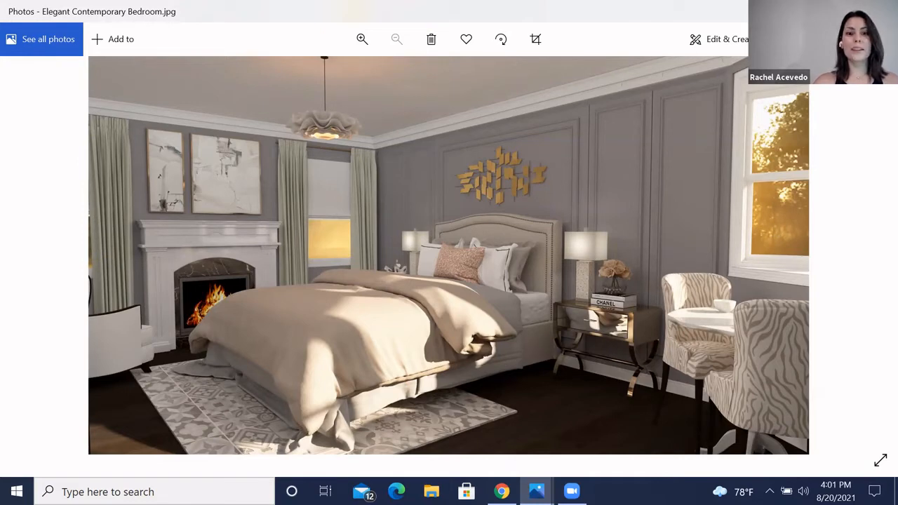
key("alt+Tab")
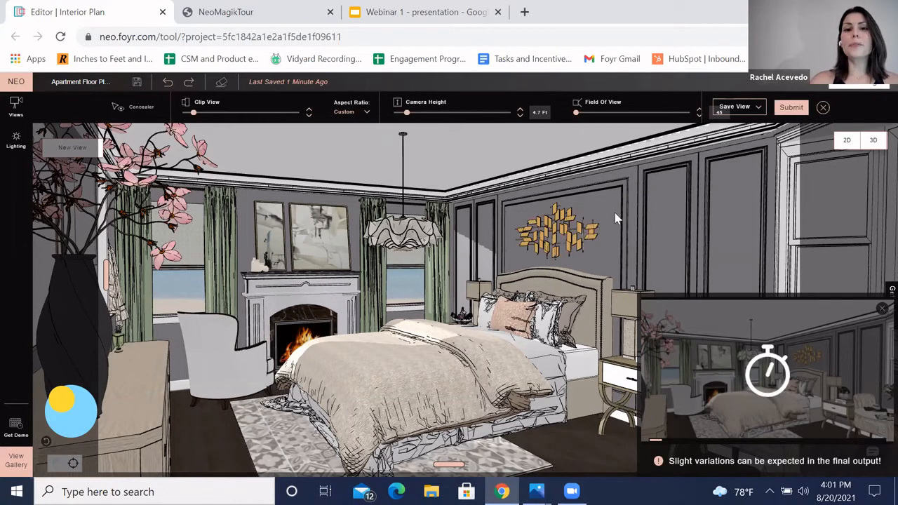
Step: Start creating a new walkthrough, compare High Density and Low Density credit requirements, then go back
left_click(871, 87)
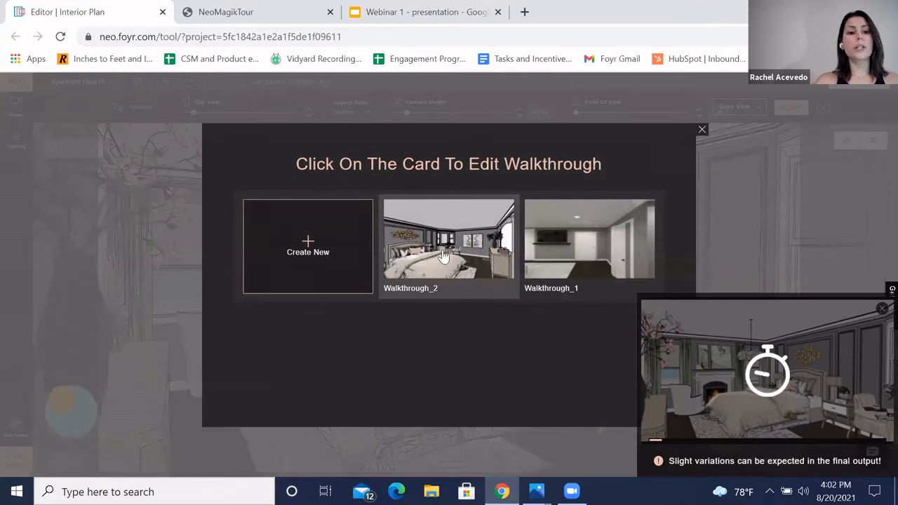
left_click(324, 251)
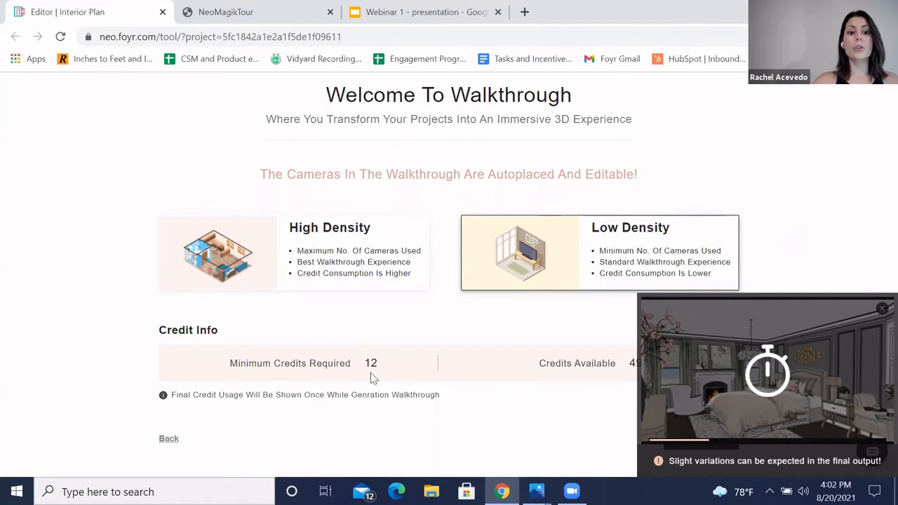
left_click(358, 256)
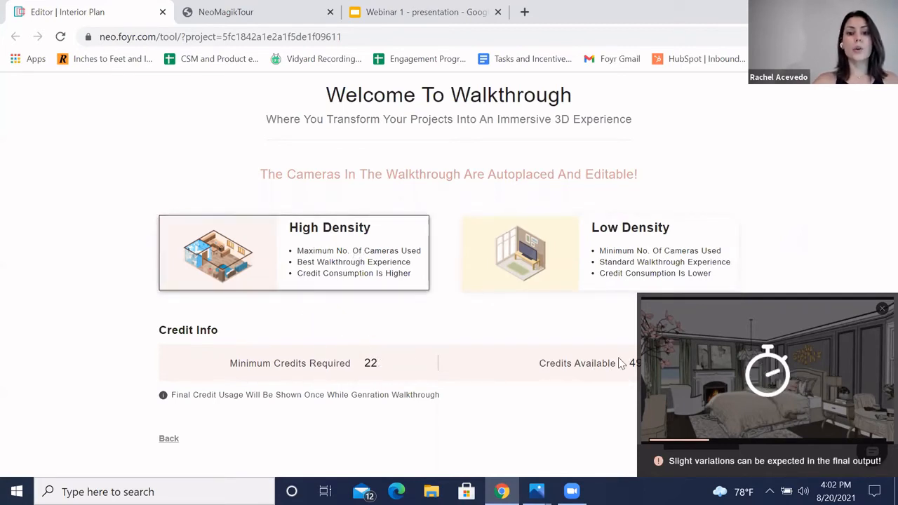
left_click(534, 267)
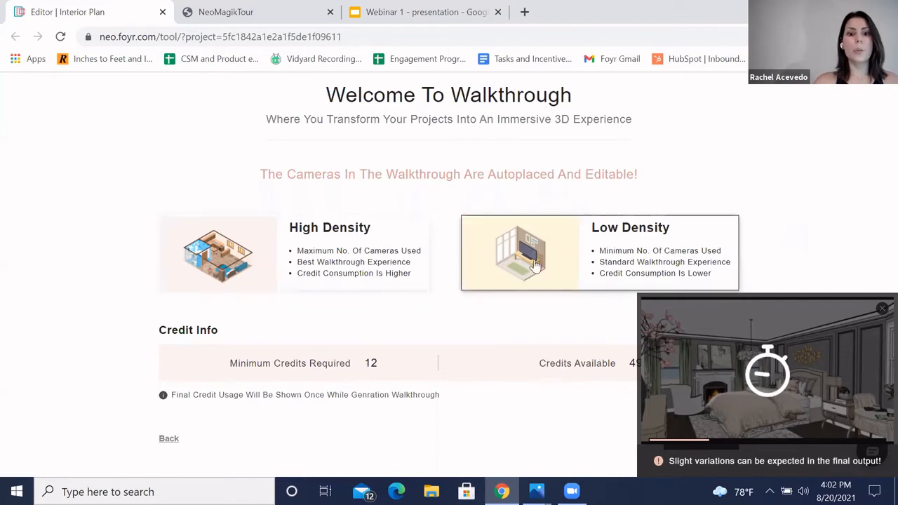
left_click(169, 440)
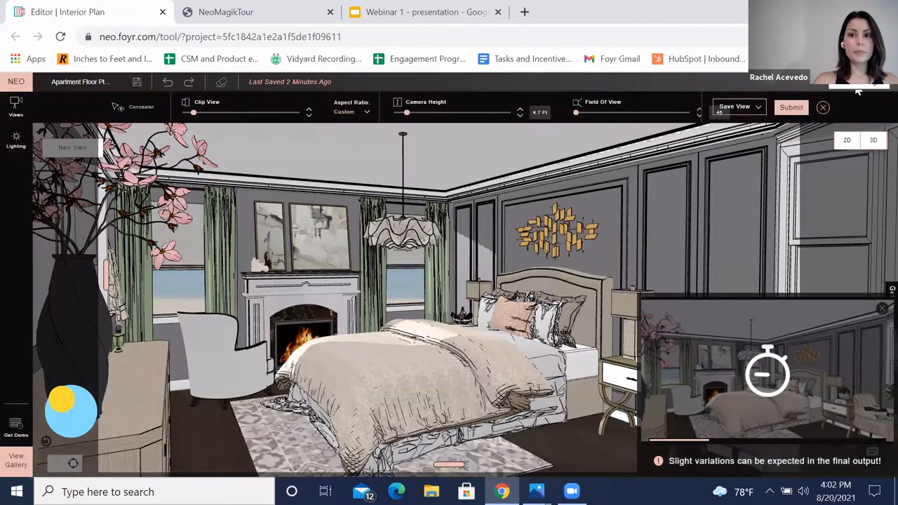
Step: Open Walkthrough_2 in the walkthrough editor and select the hallway camera outside the master bedroom
left_click(856, 87)
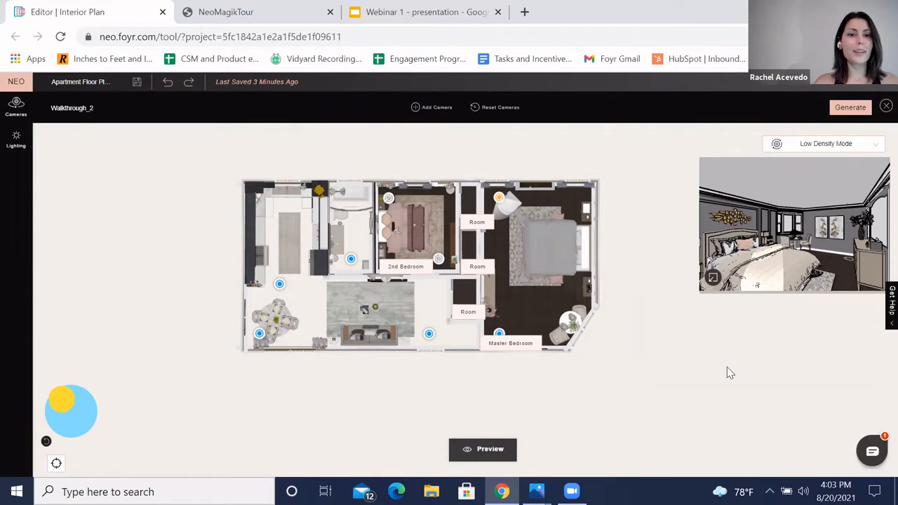
scroll(632, 350, "up", 1)
left_click_drag(499, 373, 635, 372)
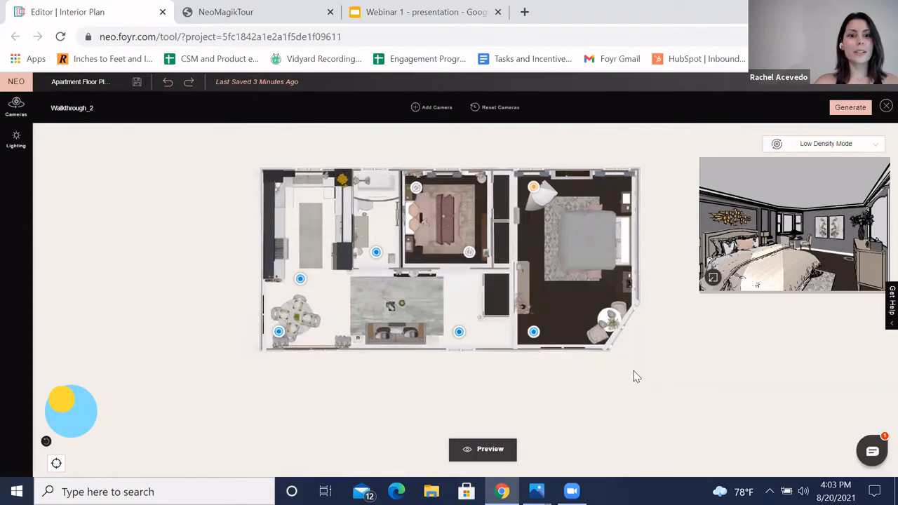
scroll(634, 386, "up", 1)
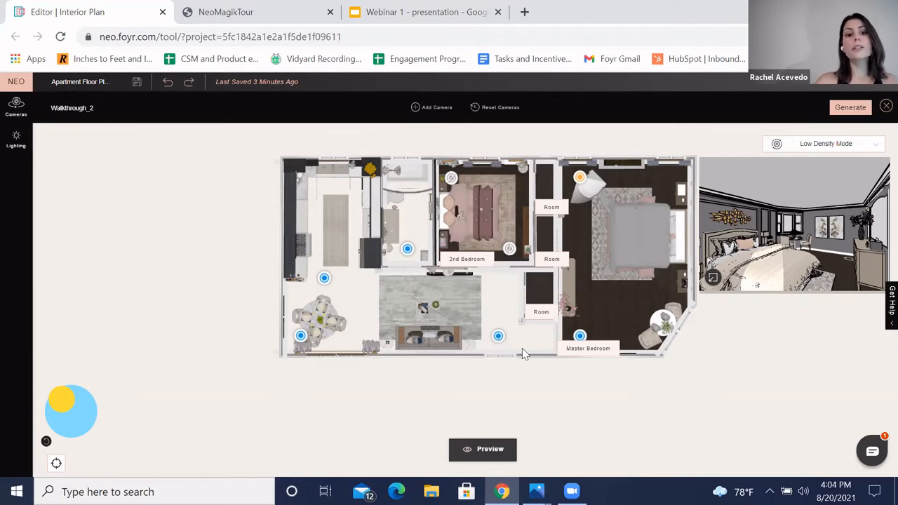
left_click_drag(498, 336, 511, 336)
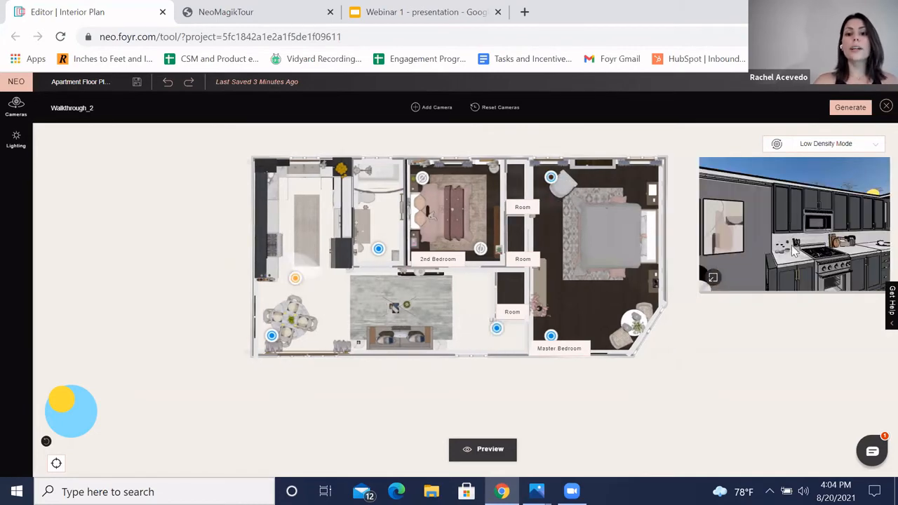
left_click(497, 329)
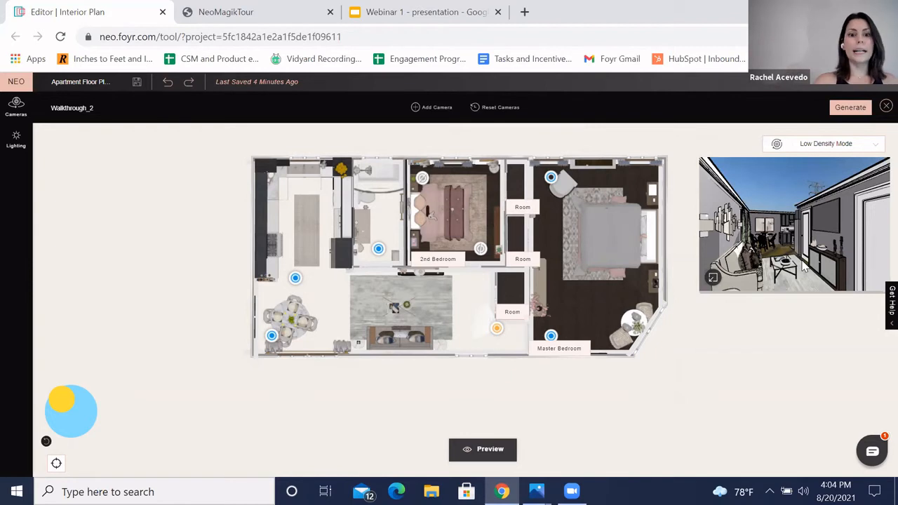
Step: Review the walkthrough lighting presets, then preview each camera in the Master Bedroom and Other groups
left_click(12, 146)
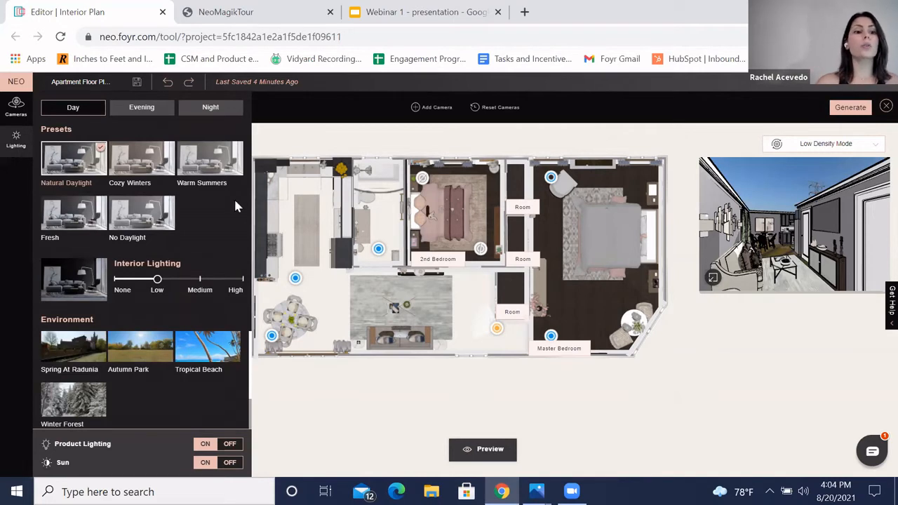
left_click(16, 139)
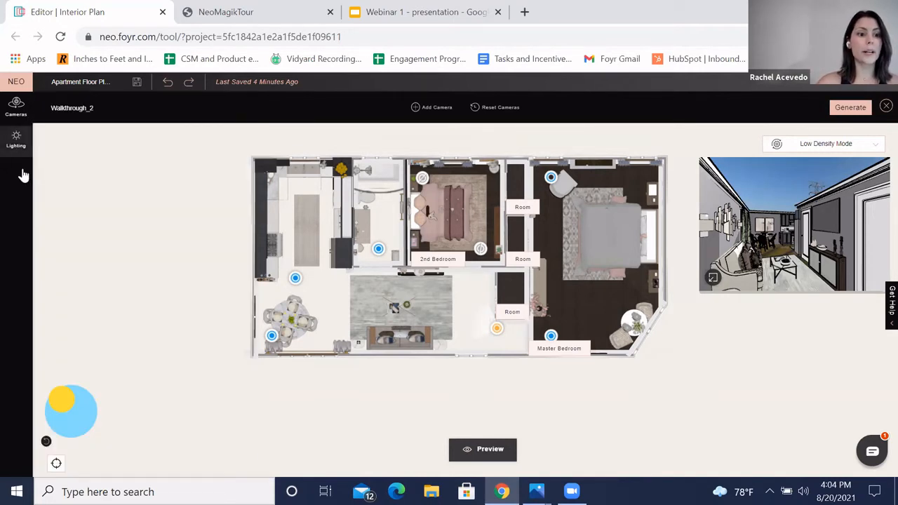
left_click(15, 106)
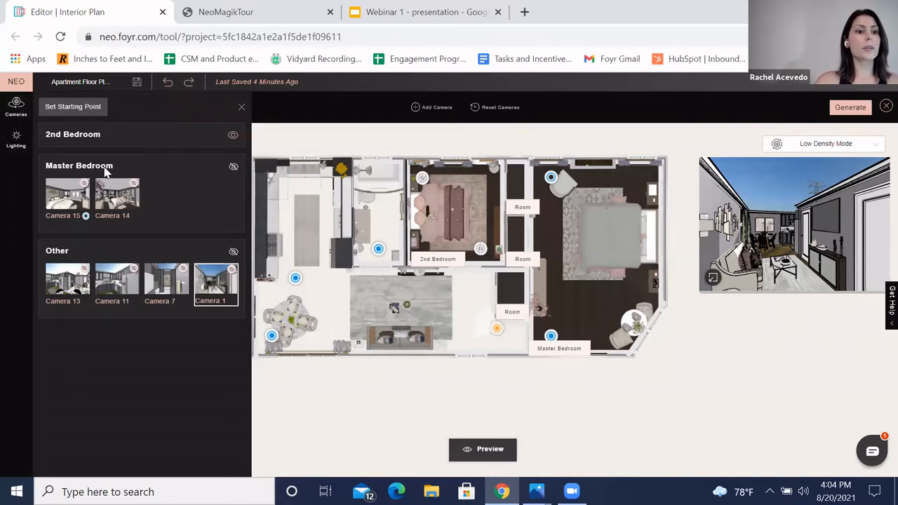
left_click(123, 199)
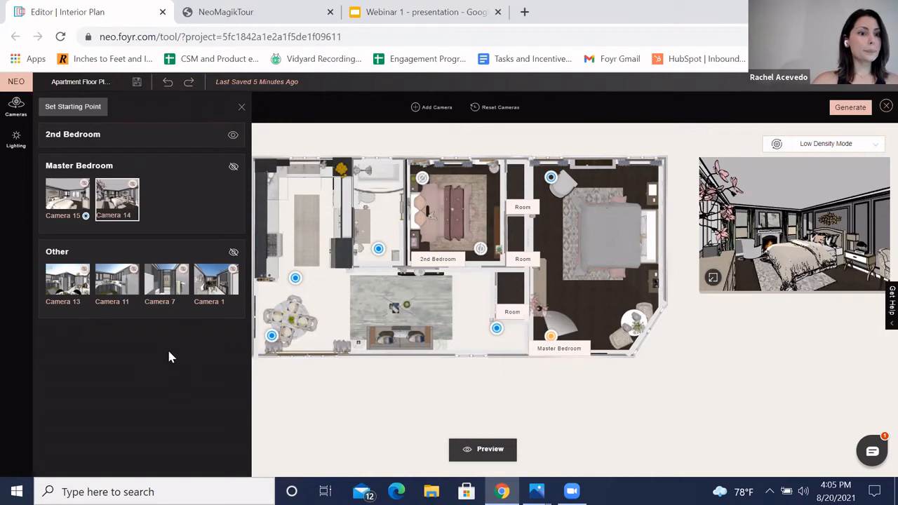
left_click(68, 281)
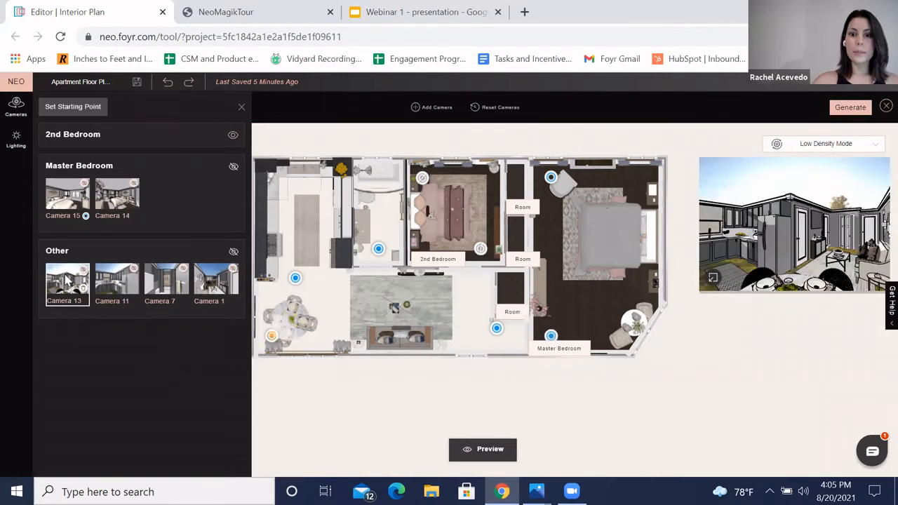
left_click(130, 286)
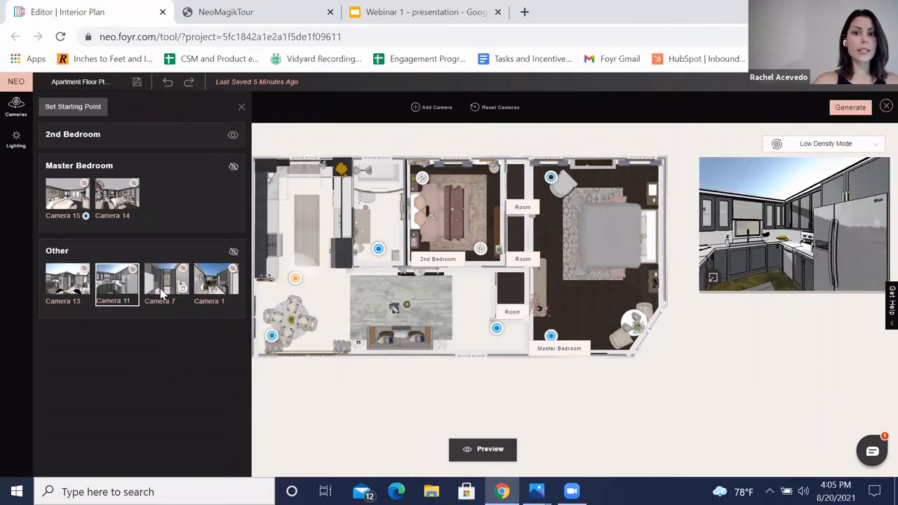
left_click(163, 288)
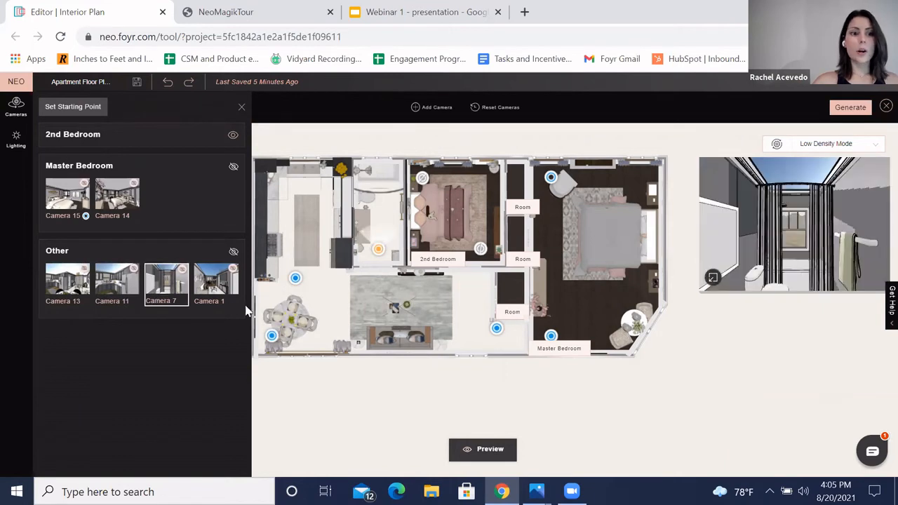
left_click(219, 293)
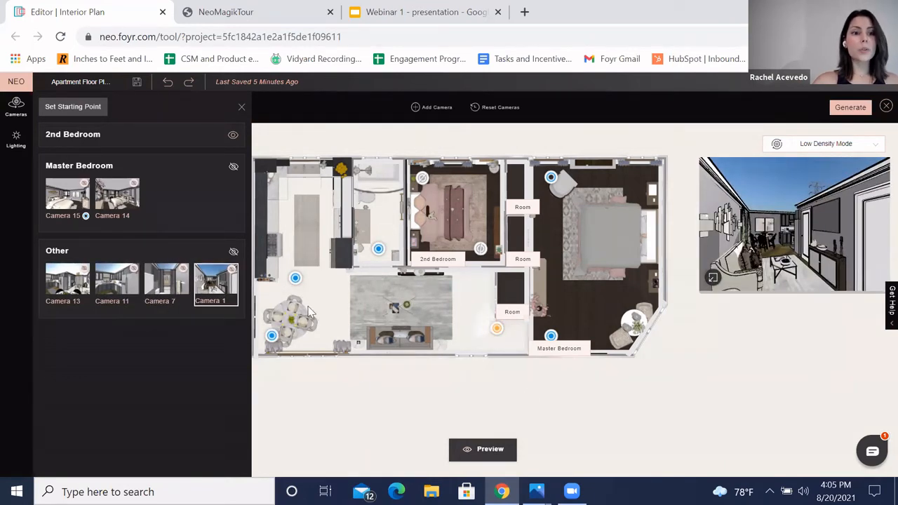
left_click(240, 111)
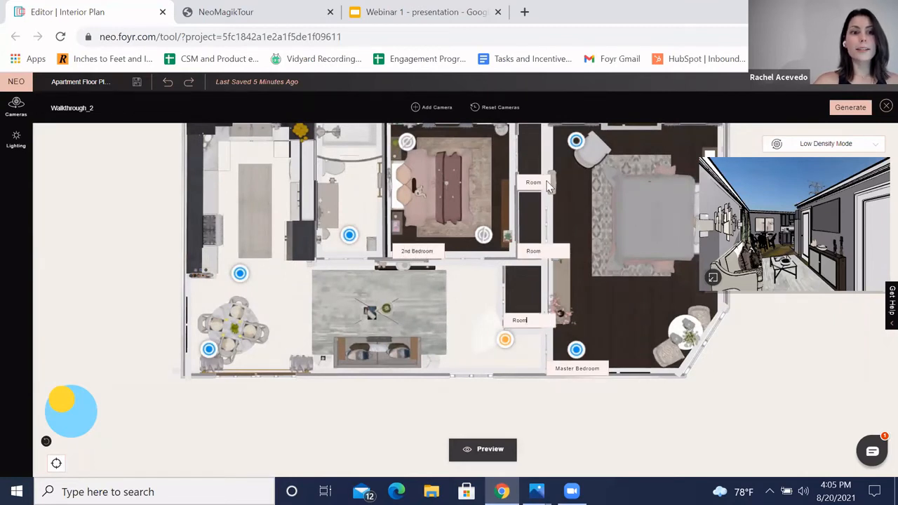
Step: Try to hide Camera 14, toggle the Master Bedroom camera group's visibility, and close the camera list
scroll(115, 304, "down", 2)
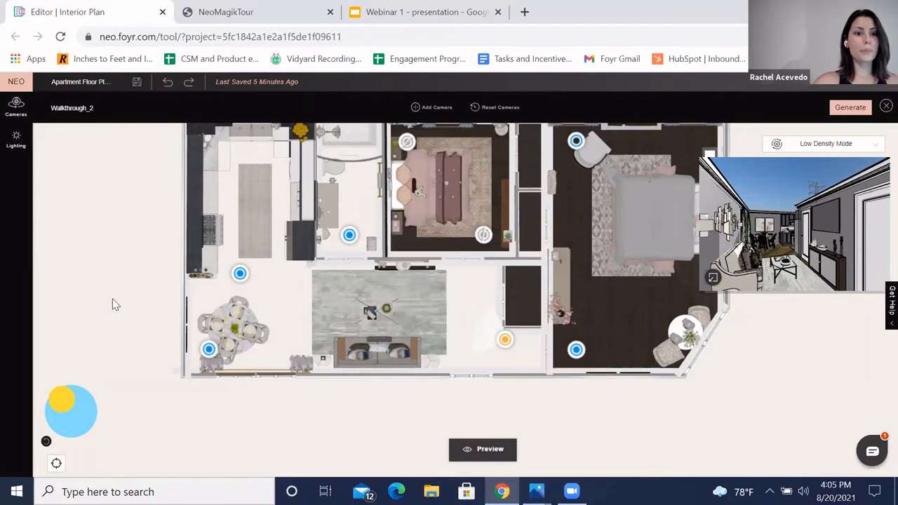
left_click(15, 111)
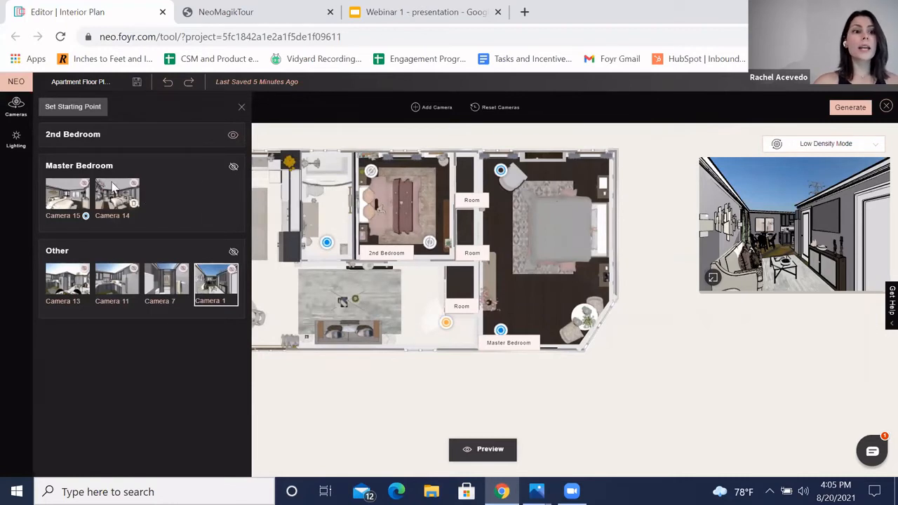
left_click(133, 185)
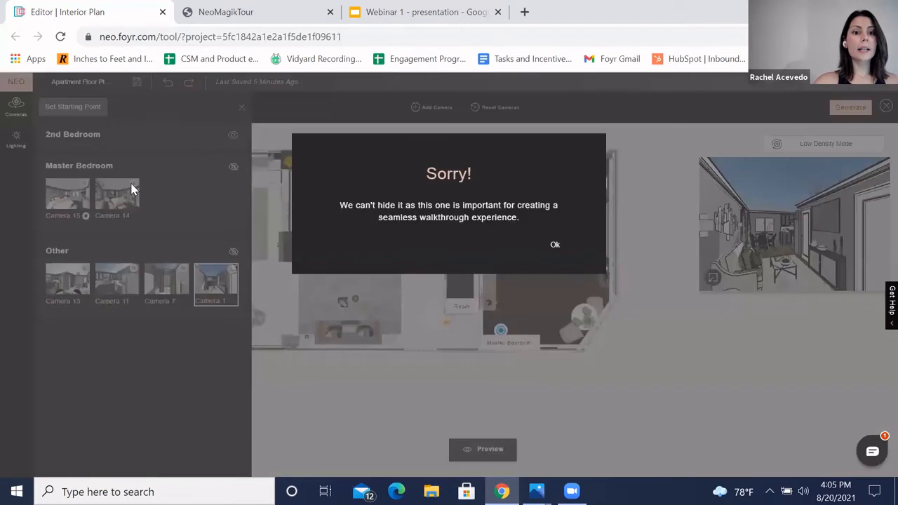
left_click(555, 246)
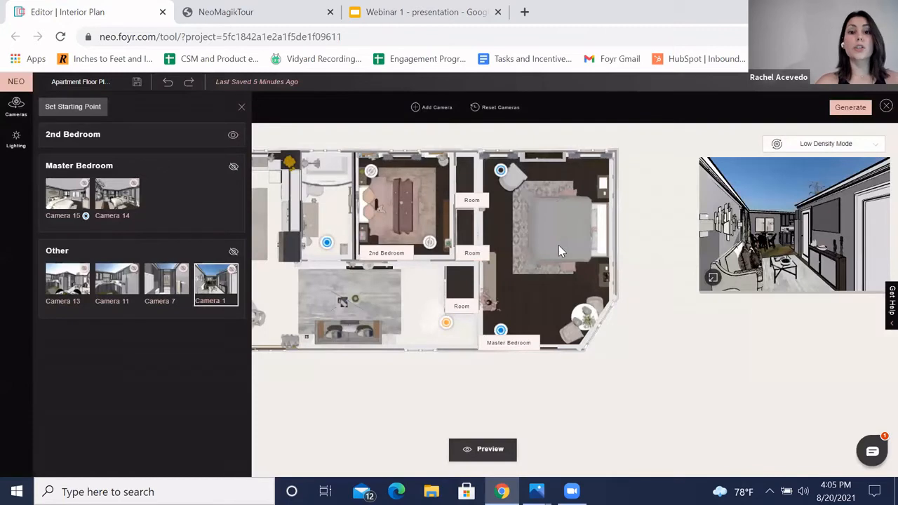
left_click(232, 168)
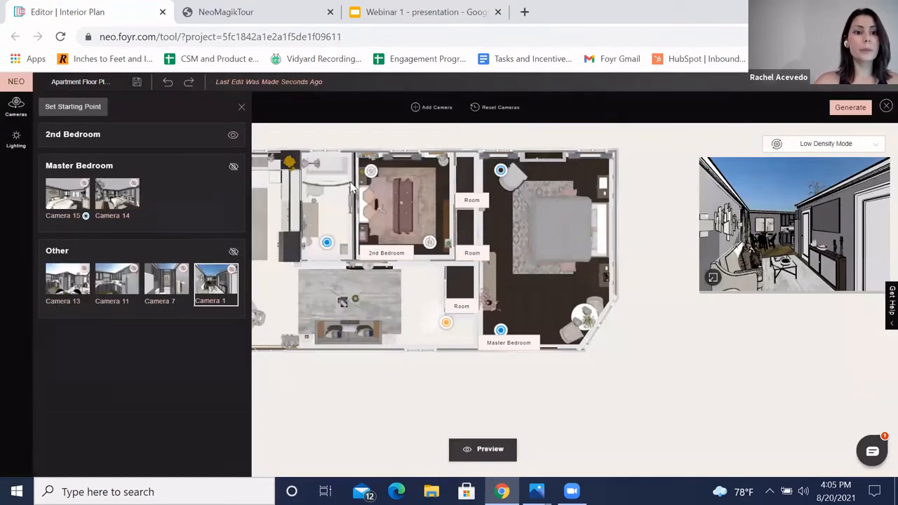
left_click_drag(440, 377, 507, 309)
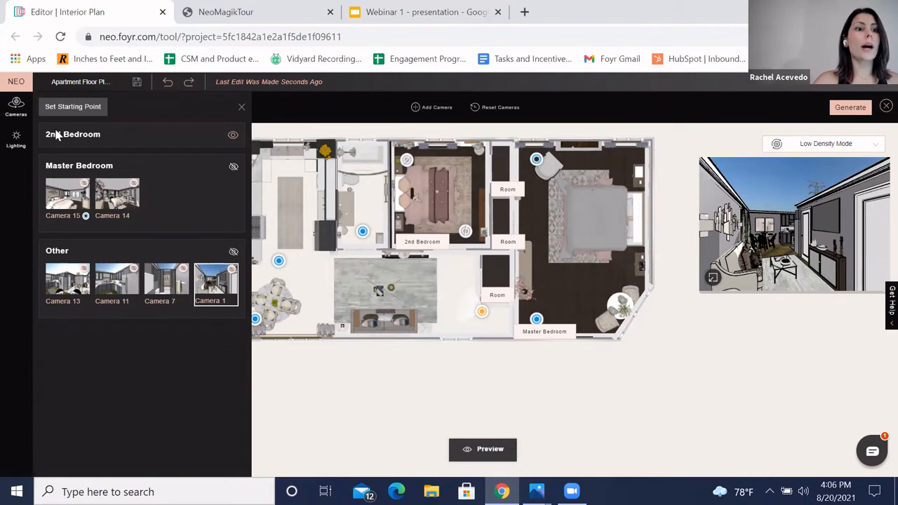
left_click(242, 106)
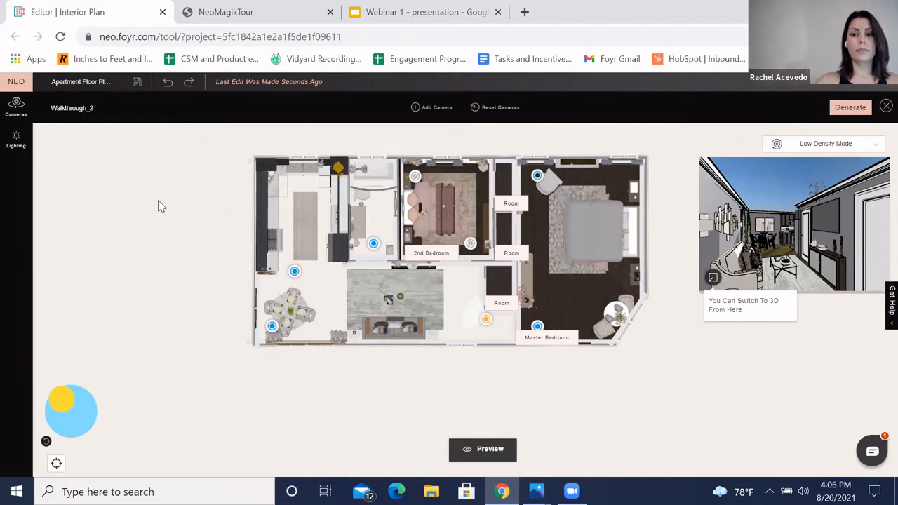
Step: Close the editor tab to switch to the NeoMagikTour walkthrough
mouse_move(841, 415)
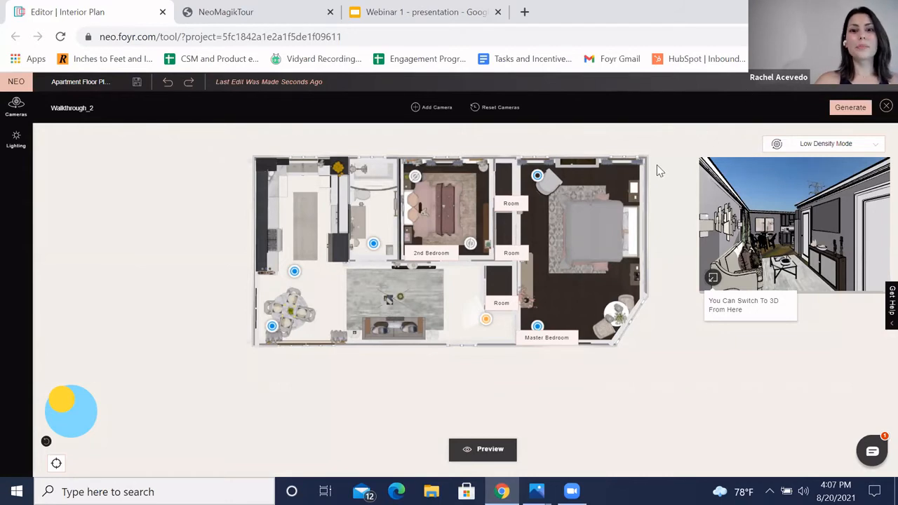
left_click_drag(117, 20, 114, 79)
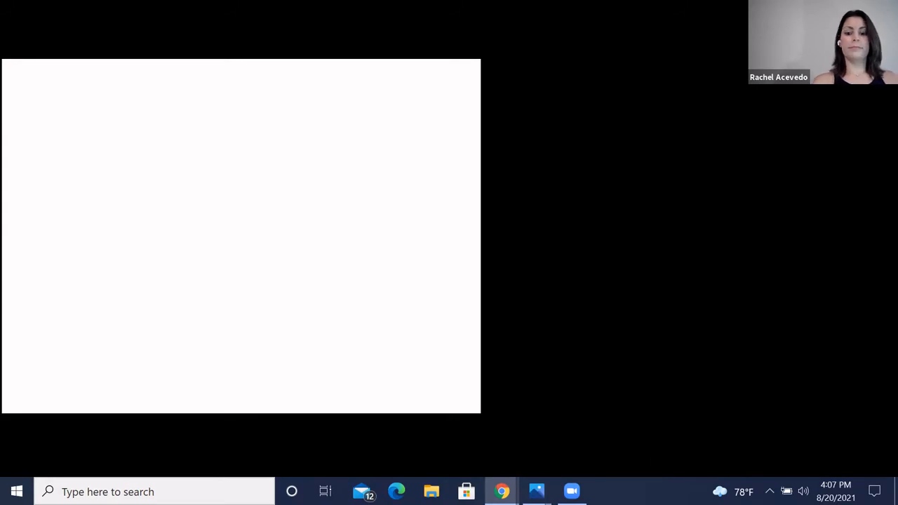
mouse_move(501, 491)
left_click(452, 435)
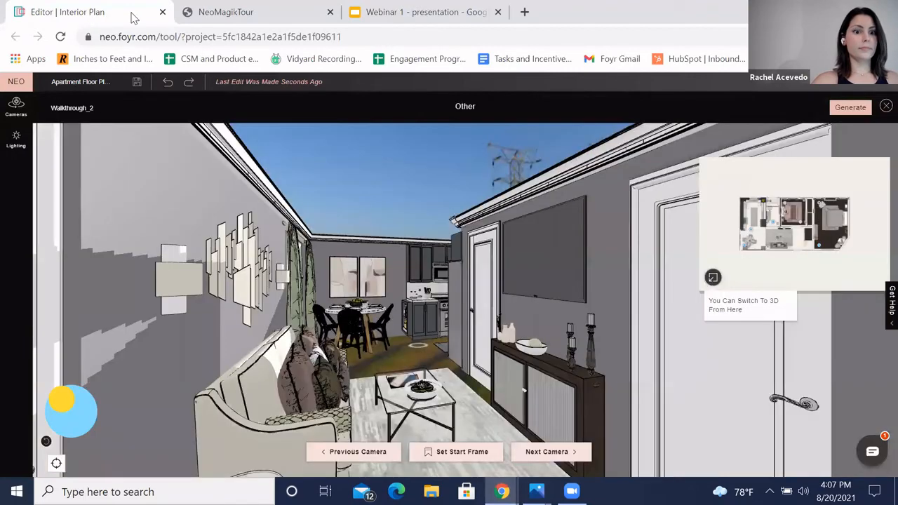
left_click(163, 12)
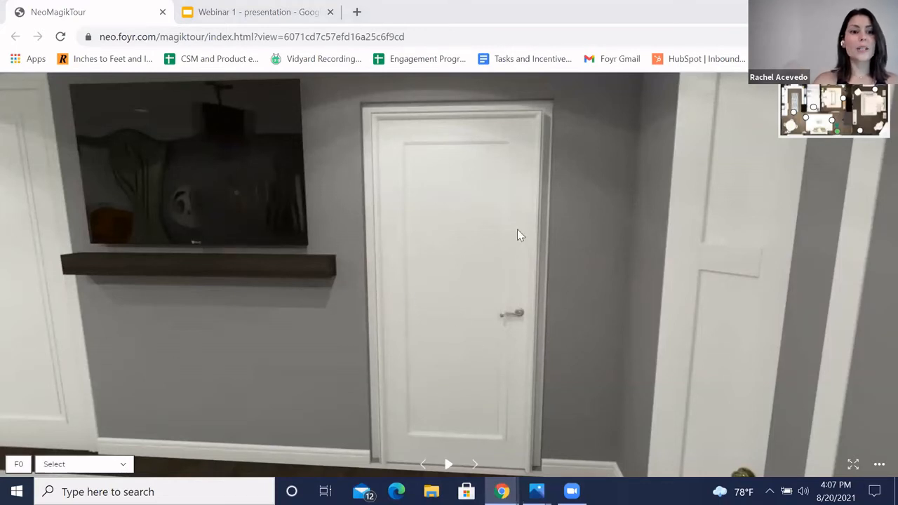
Step: Step between camera points in the NeoMagikTour walkthrough and look around the master bedroom
left_click(423, 465)
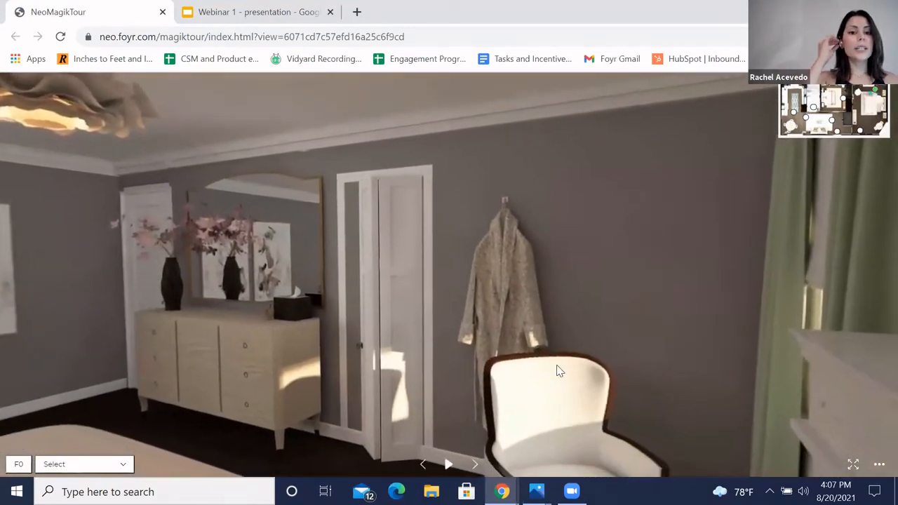
left_click_drag(299, 264, 334, 272)
left_click_drag(444, 264, 377, 243)
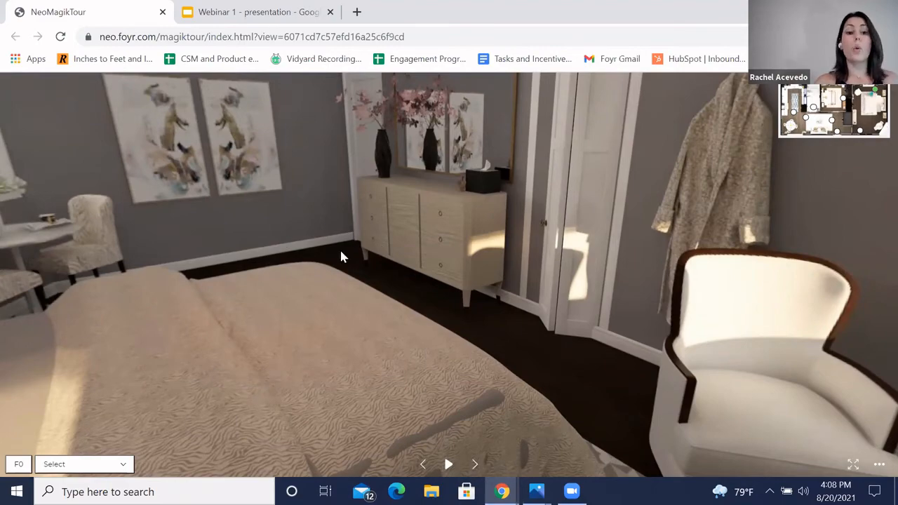
mouse_move(289, 250)
left_mouse_down()
mouse_move(215, 287)
mouse_move(225, 271)
mouse_move(323, 245)
mouse_move(375, 257)
mouse_move(339, 259)
mouse_move(304, 234)
mouse_move(308, 350)
mouse_move(403, 389)
left_mouse_up()
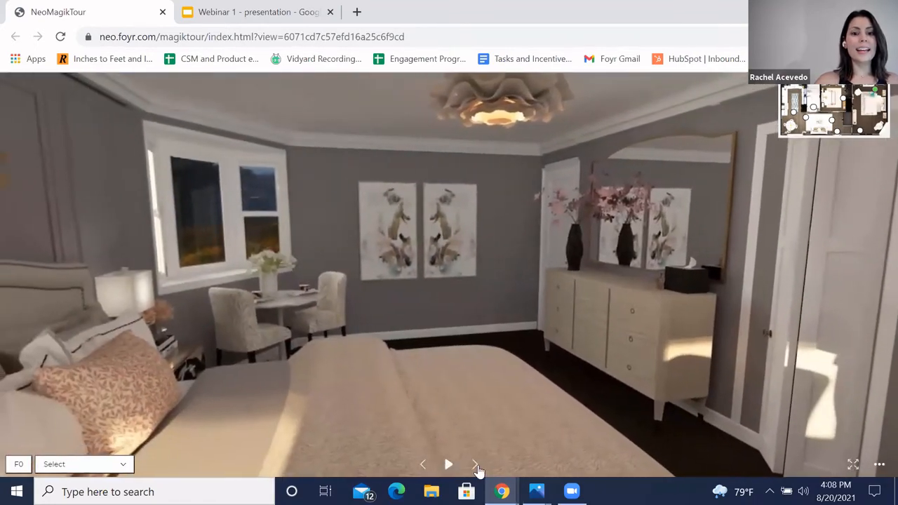
left_click(475, 465)
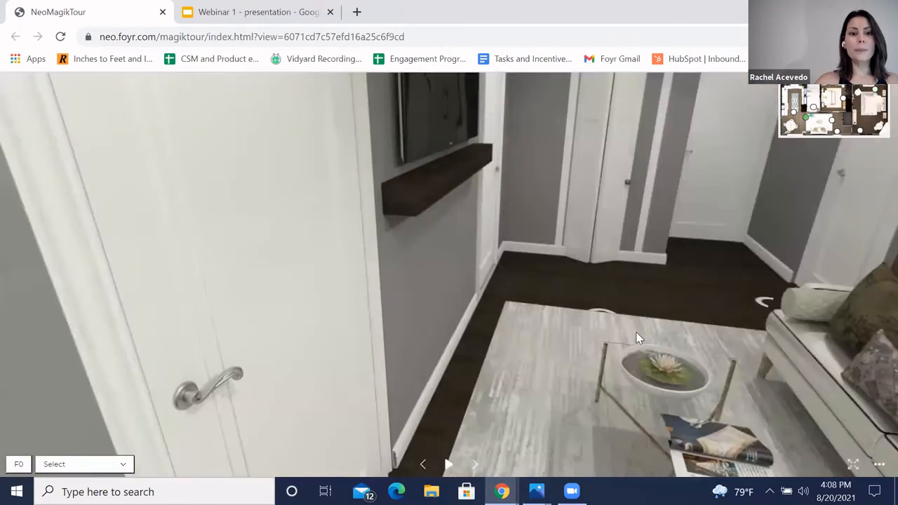
Step: Move through the walkthrough to the living area and kitchen, looking around the dining table and range
left_click_drag(638, 338, 212, 220)
left_click(210, 219)
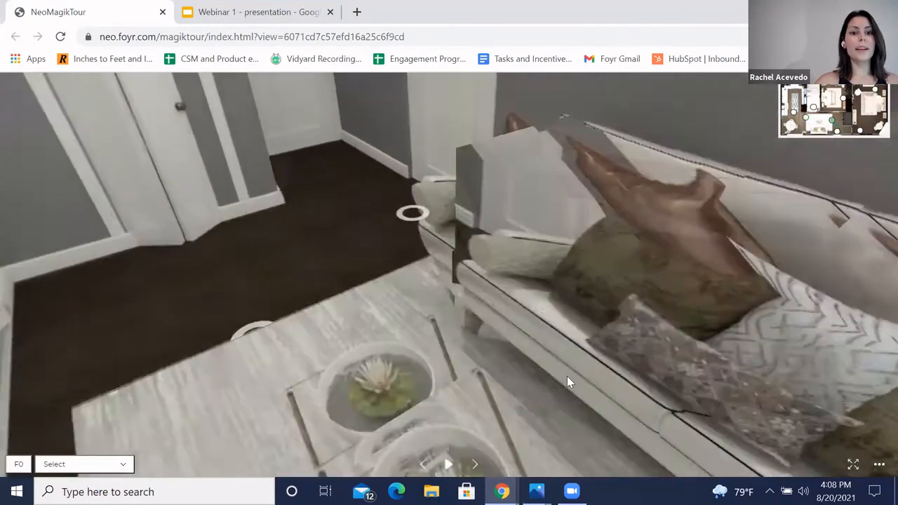
left_click(598, 383)
mouse_move(292, 262)
left_mouse_down()
mouse_move(373, 270)
mouse_move(434, 326)
mouse_move(450, 354)
left_mouse_up()
left_click(450, 354)
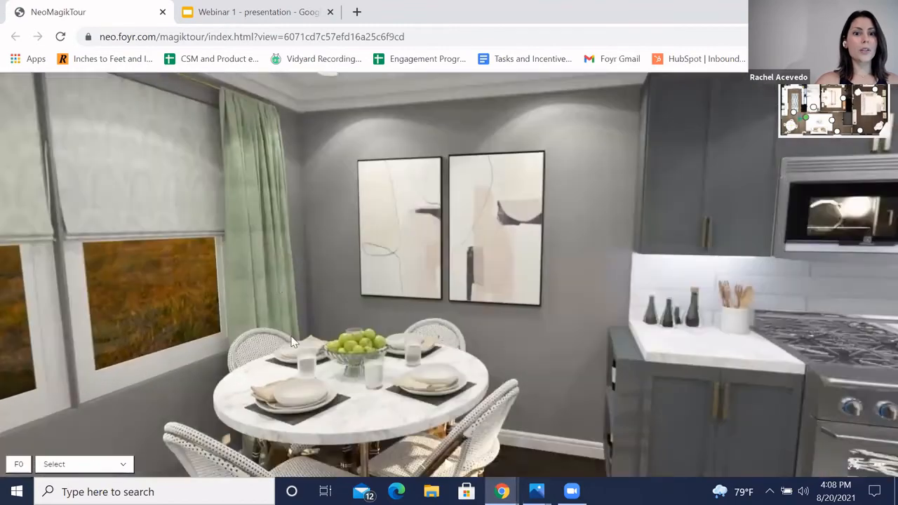
left_click_drag(293, 342, 345, 215)
left_click(616, 282)
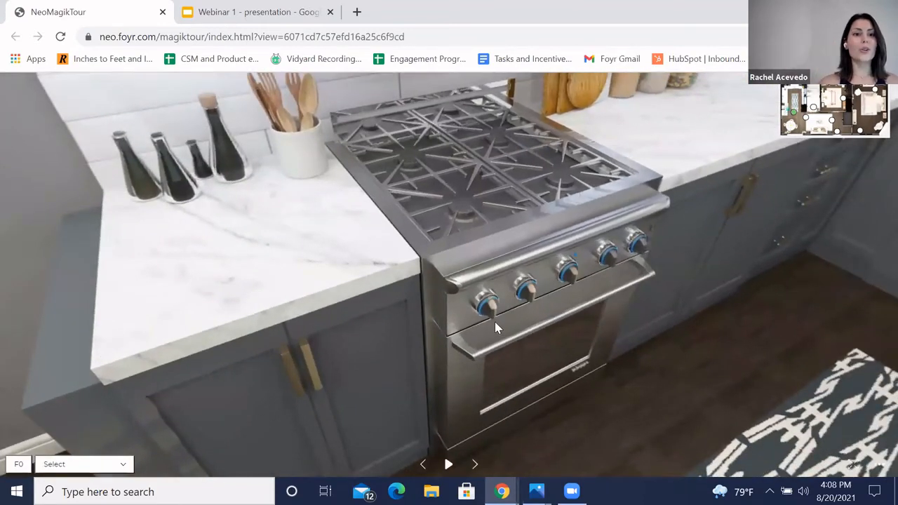
left_click_drag(495, 323, 565, 264)
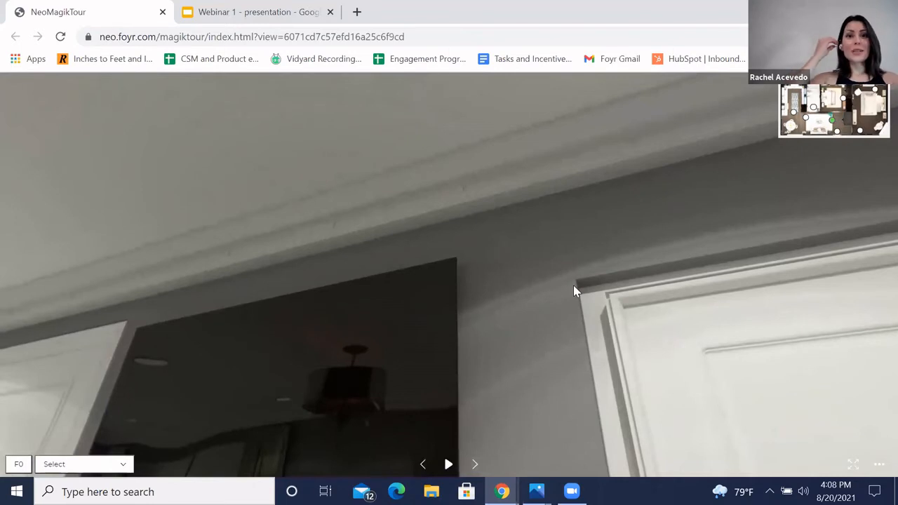
Step: Jump via the walkthrough's mini floor plan to the bathroom and then the child's bedroom
mouse_move(806, 135)
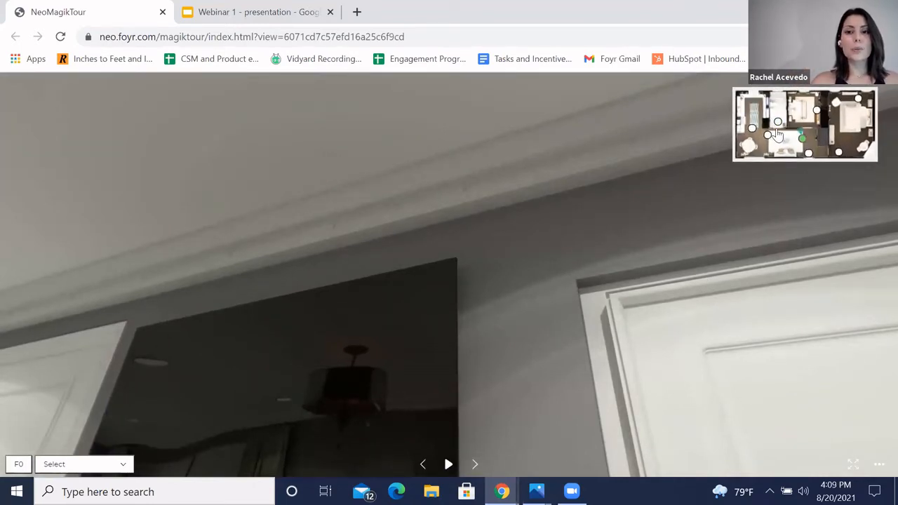
left_click(778, 124)
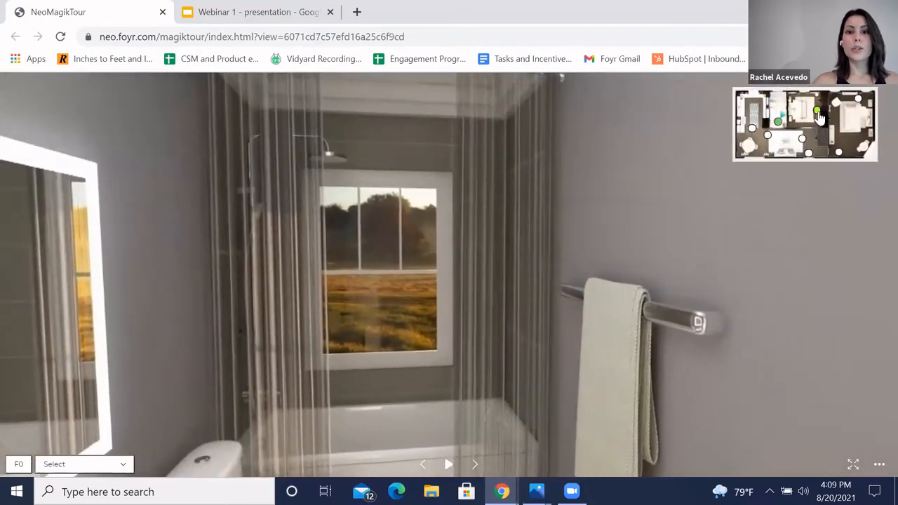
left_click(818, 113)
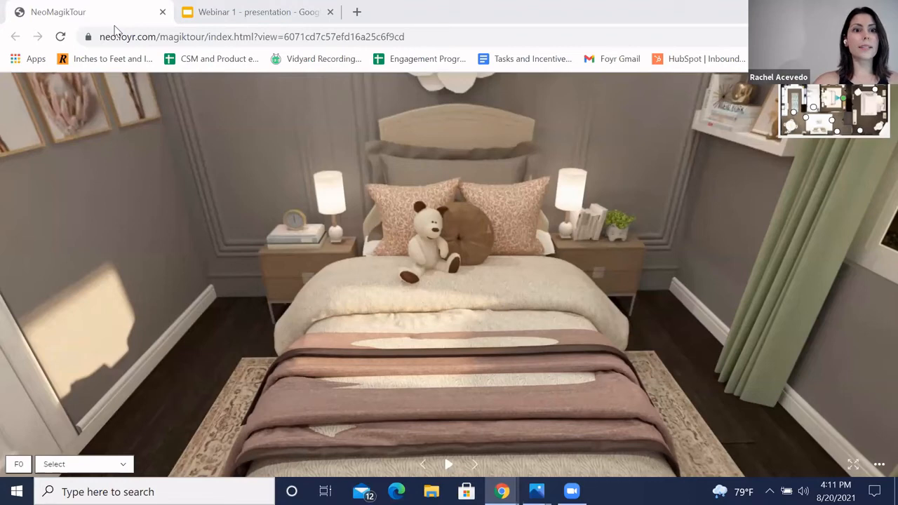
Step: Go to foyr.com, log in to the Neo dashboard, and open the flat lay 2 project
left_click_drag(107, 11, 137, 42)
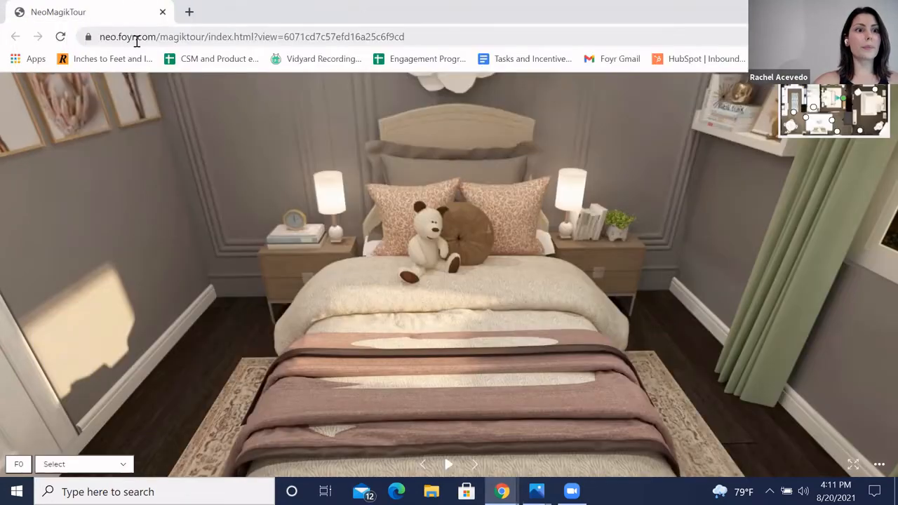
left_click(137, 38)
type("foyr")
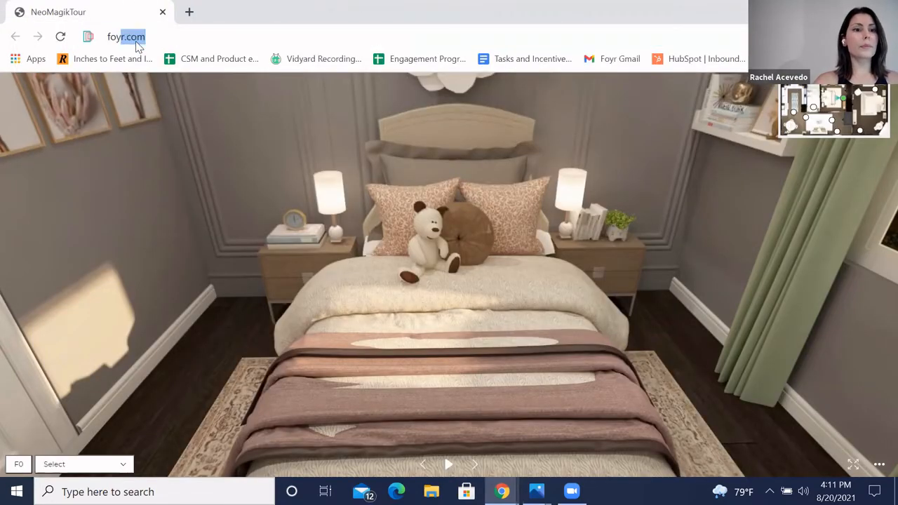
key("Return")
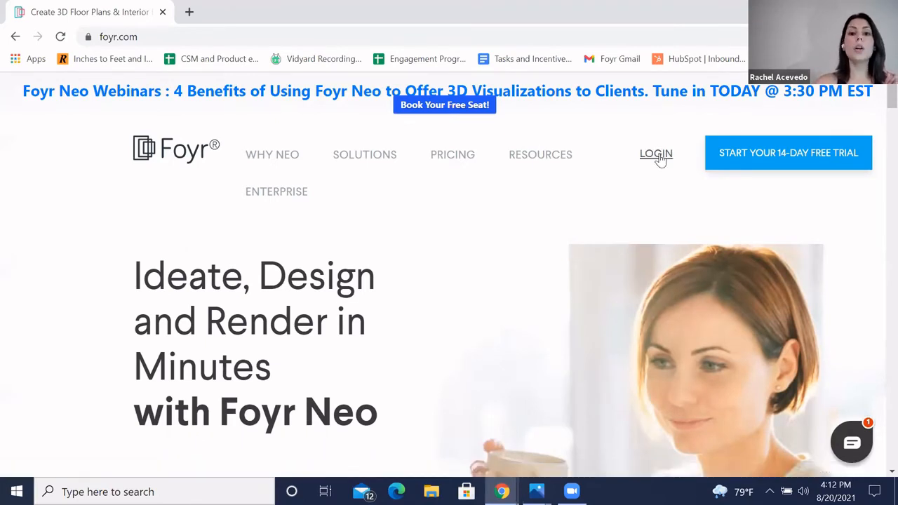
left_click(658, 156)
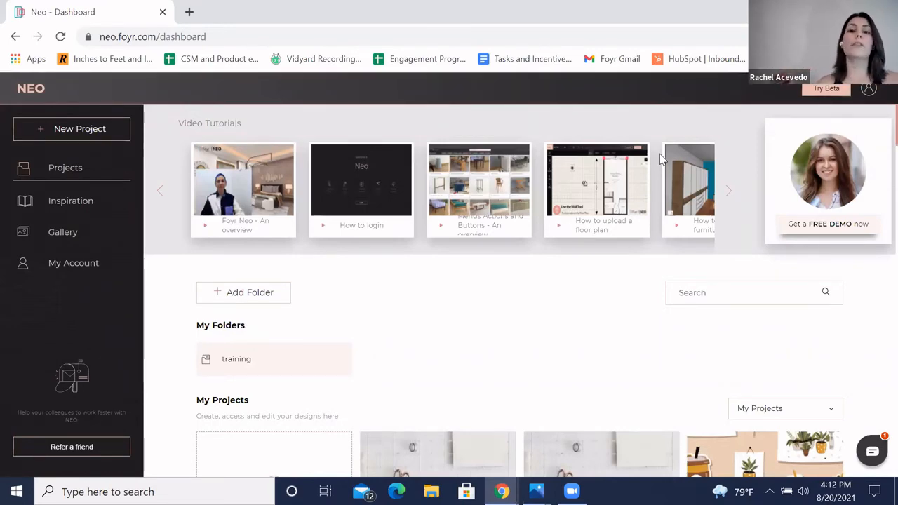
scroll(517, 317, "down", 2)
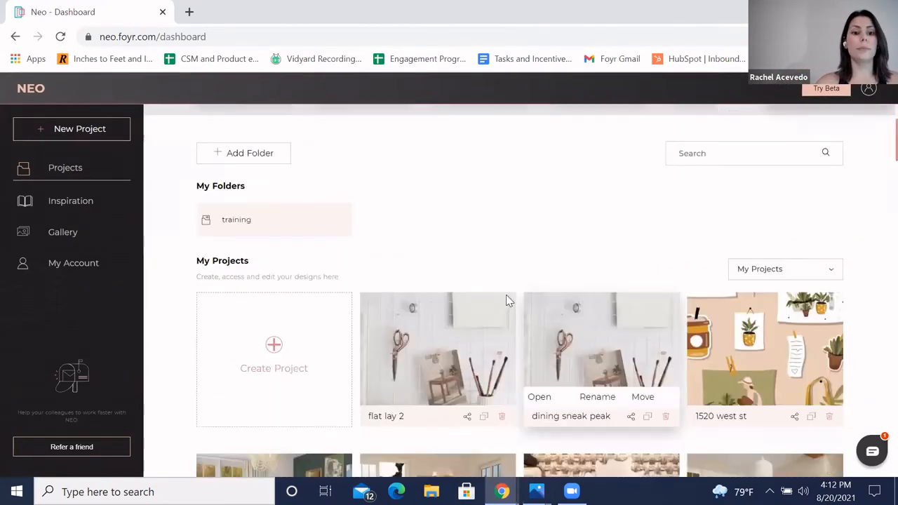
left_click(463, 332)
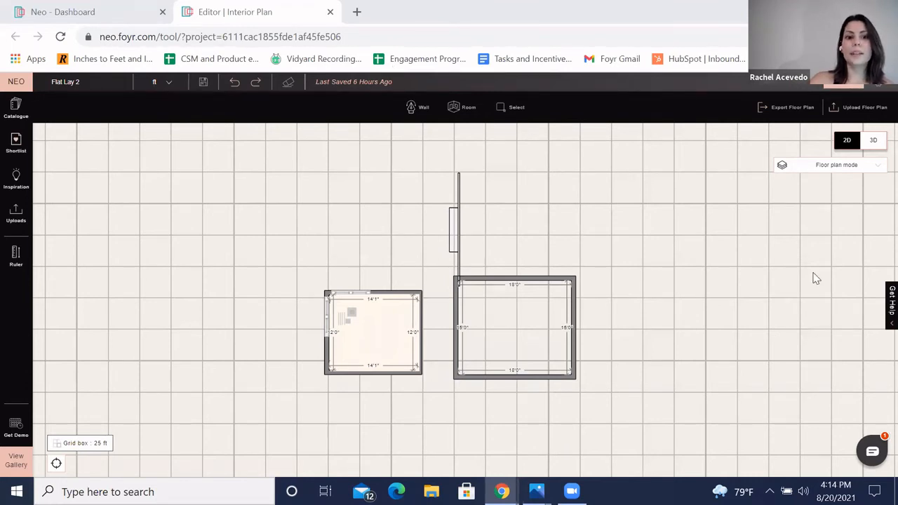
Step: Delete the freestanding wall segment beside the empty room in the floor plan
scroll(814, 277, "right", 3)
left_click(388, 240)
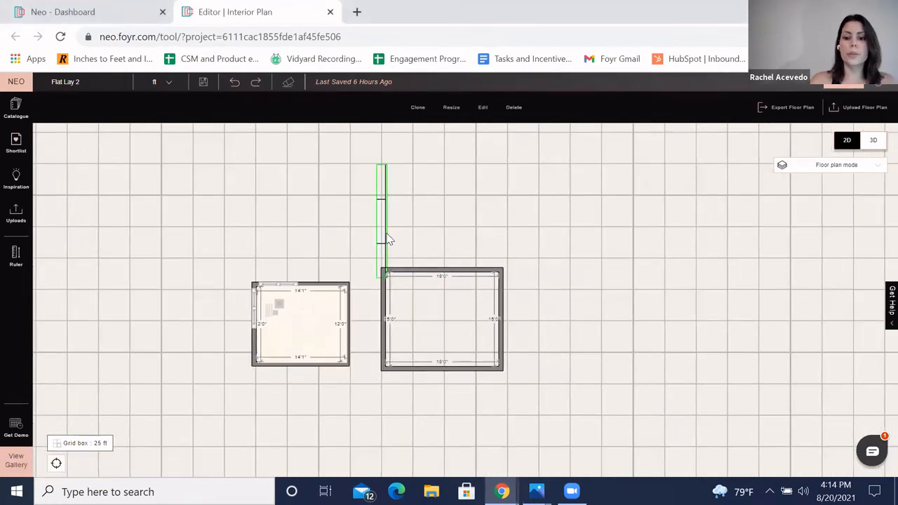
key("Delete")
Step: Open the editor settings and toggle Object Snapping on and back off
scroll(642, 261, "right", 3)
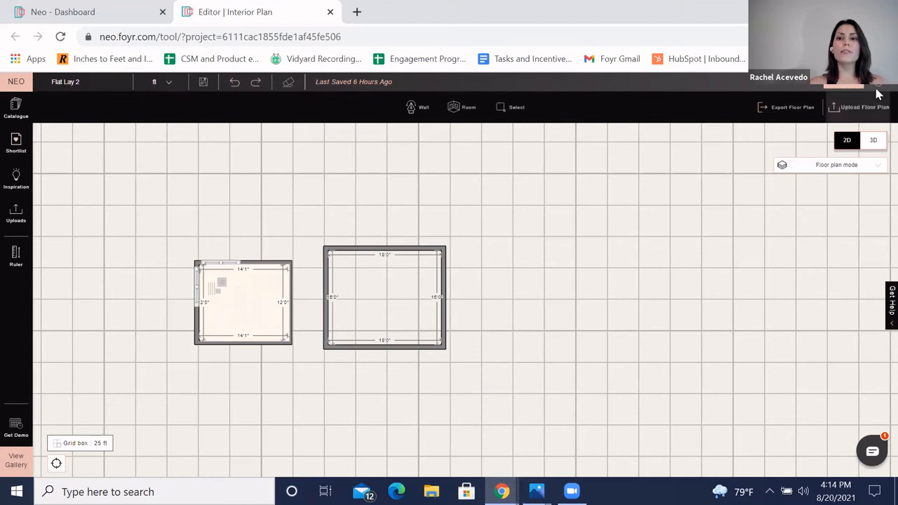
left_click(881, 94)
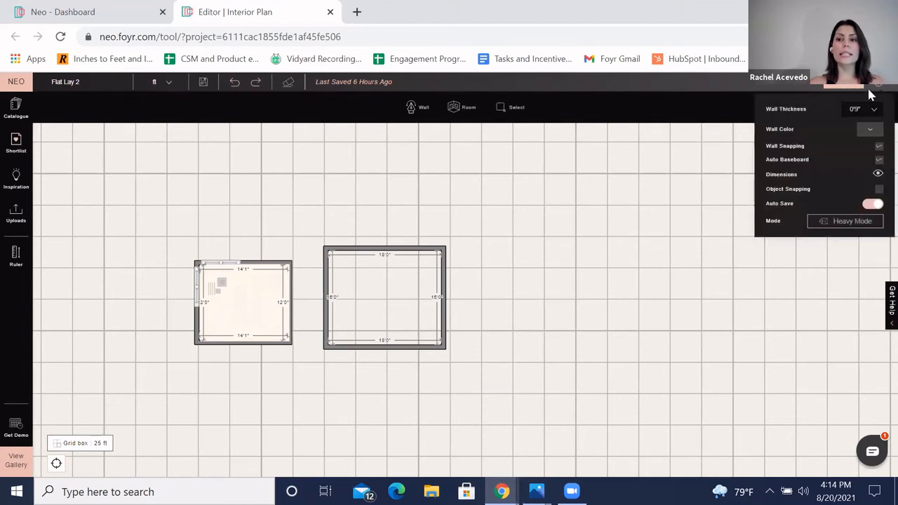
left_click(879, 189)
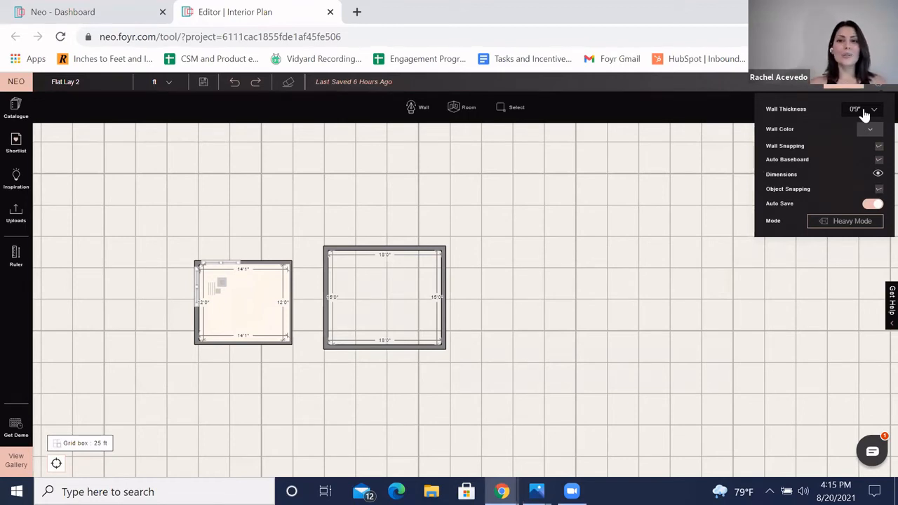
left_click(880, 189)
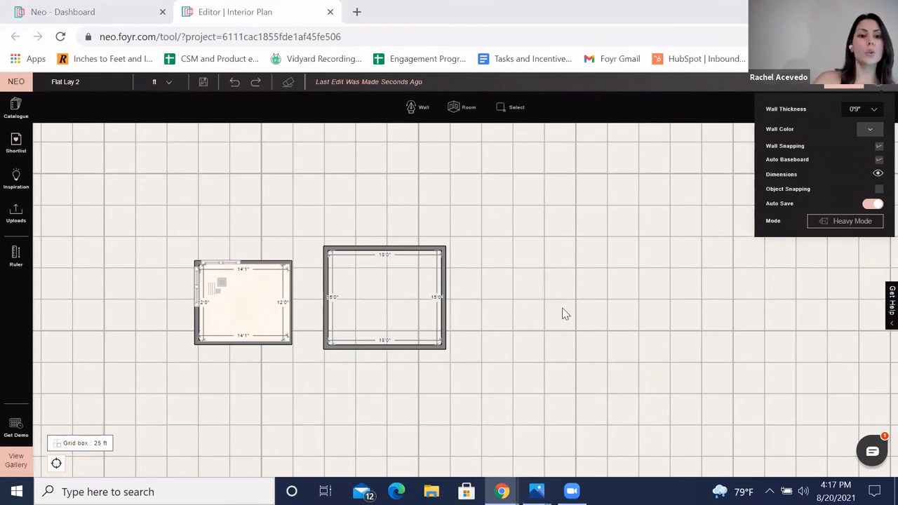
Step: Draw a closed four-wall room about 15 by 16 ft with the Wall tool to the right of the rooms
left_click_drag(550, 308, 531, 275)
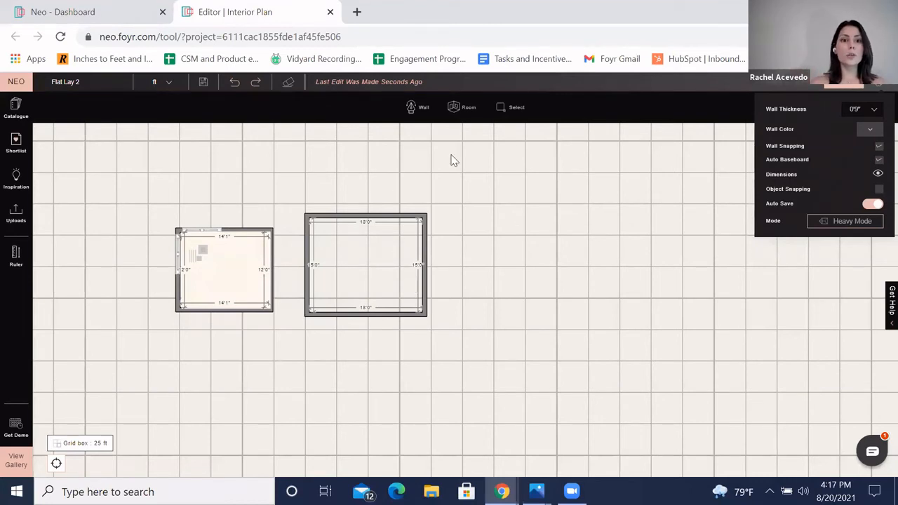
left_click(414, 108)
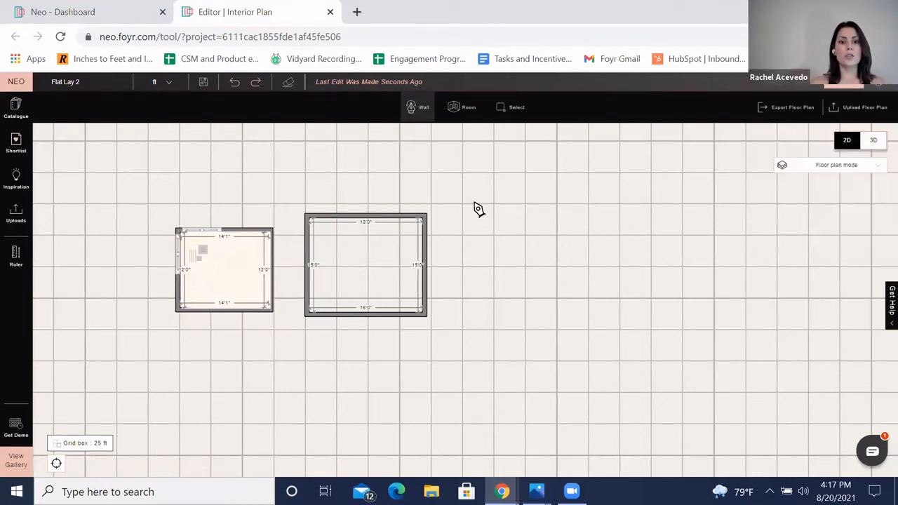
left_click_drag(475, 202, 576, 201)
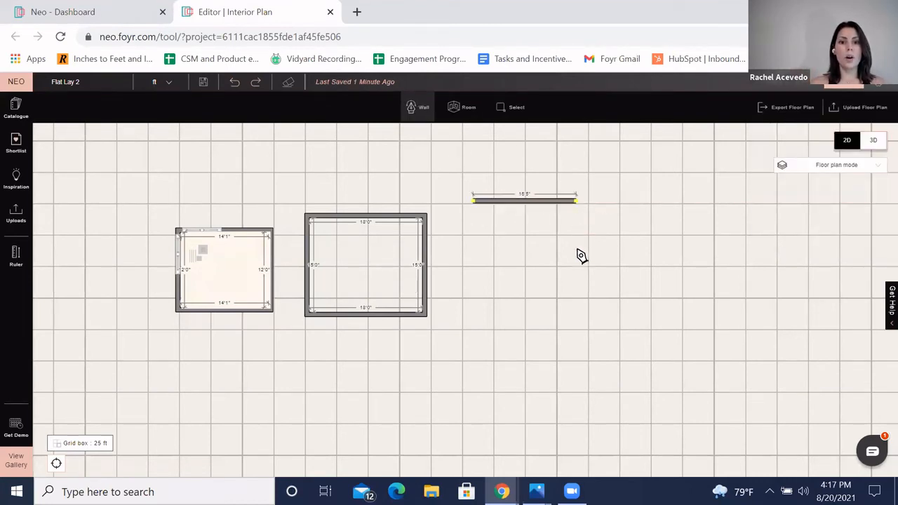
left_click(580, 312)
left_click(474, 309)
left_click(475, 203)
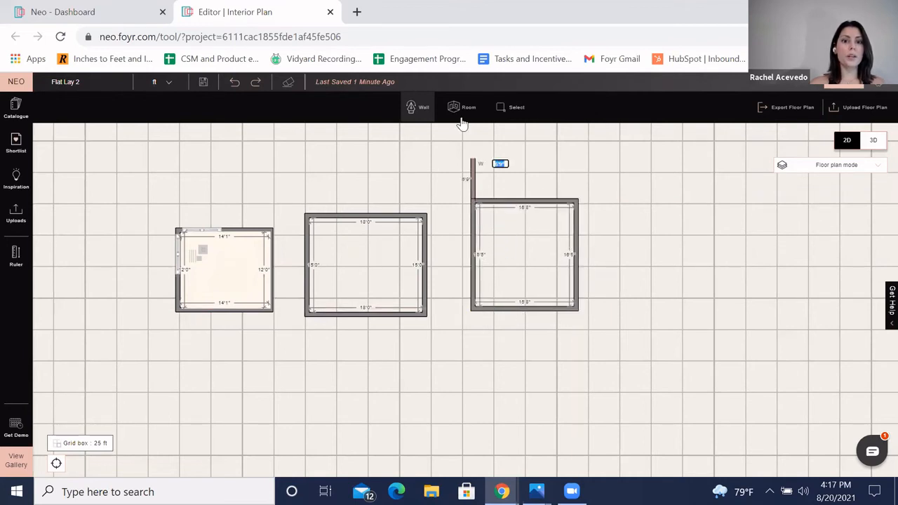
Step: Draw another room with the Room tool, entering 15 and 15 ft for its size
left_click(461, 113)
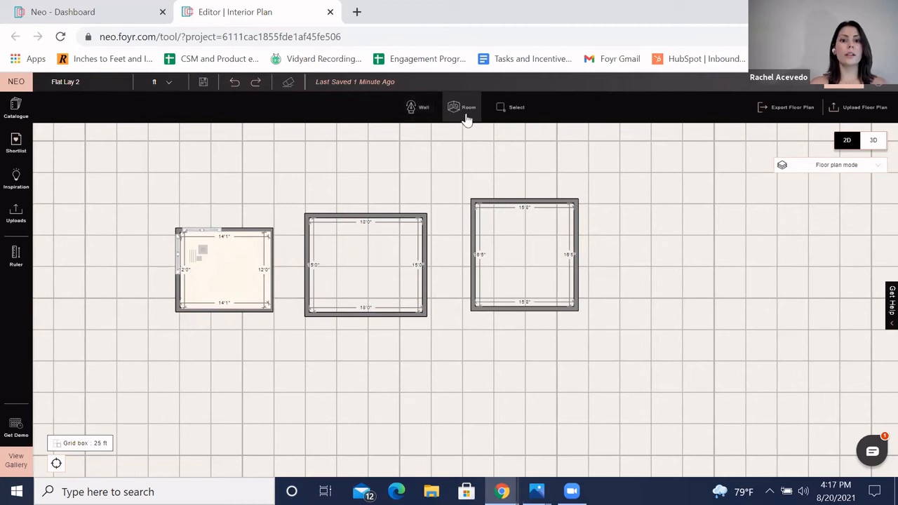
left_click_drag(612, 187, 645, 212)
left_click_drag(695, 279, 717, 304)
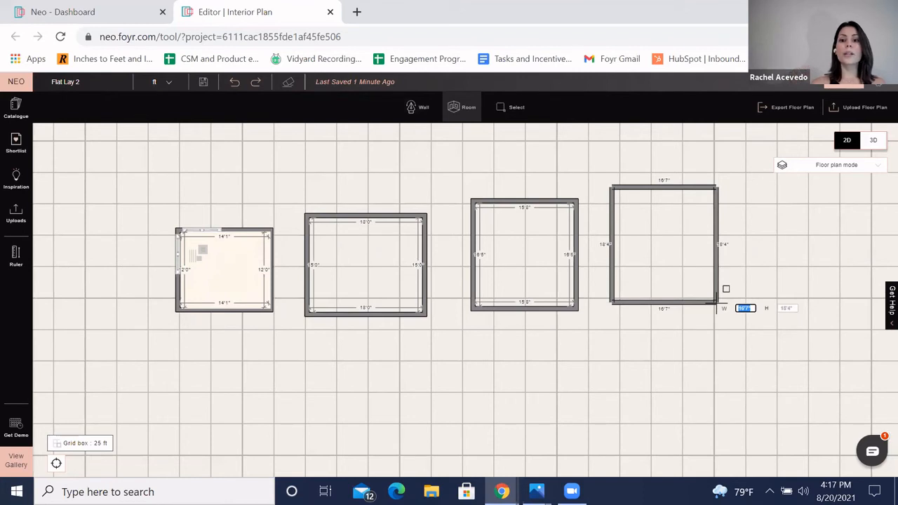
type("15")
key("Tab")
type("15")
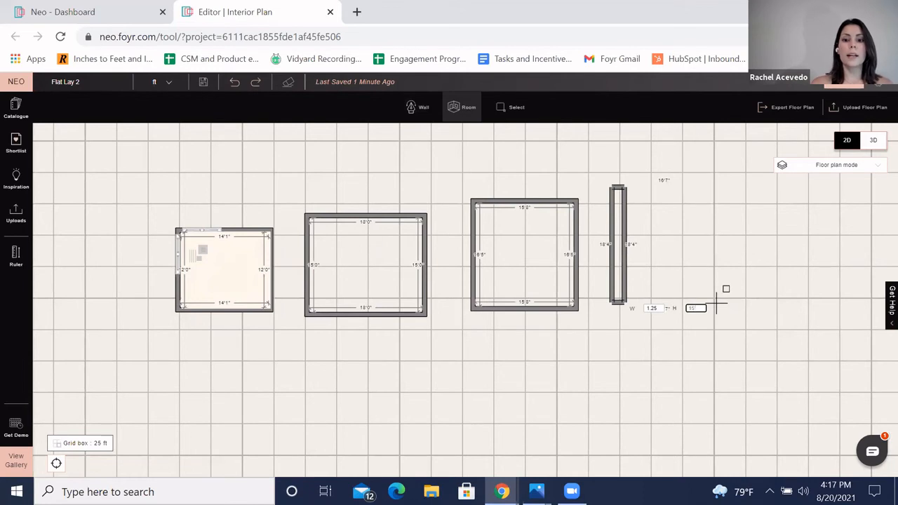
key("Return")
Step: Delete the two newly drawn rooms from the floor plan
scroll(722, 237, "up", 4)
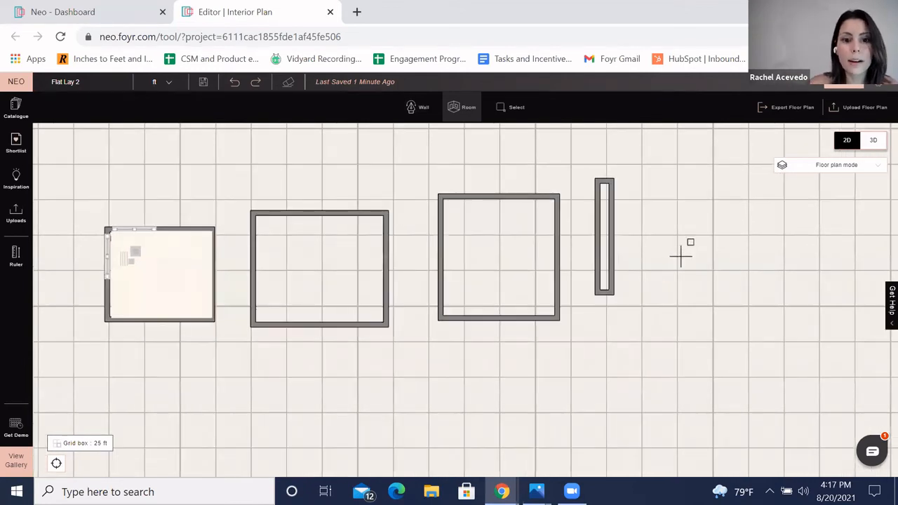
scroll(674, 262, "up", 2)
left_click_drag(626, 234, 636, 237)
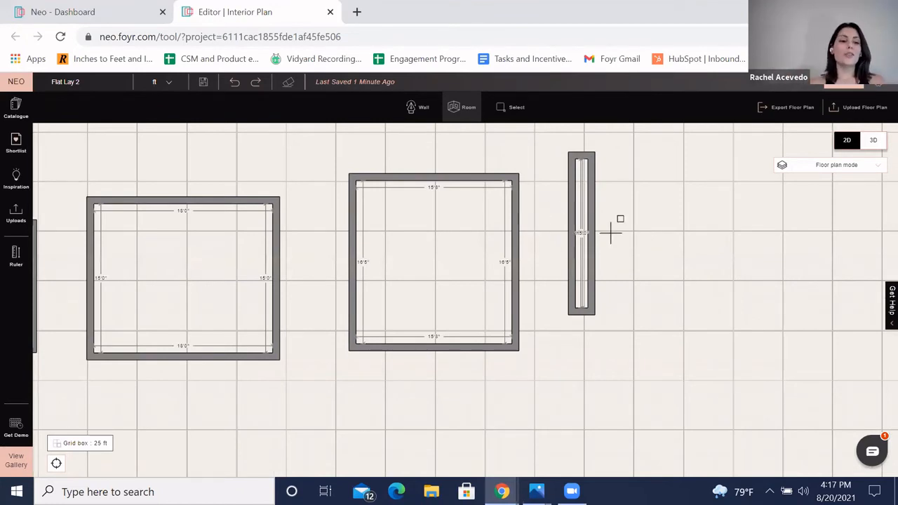
key("Escape")
left_click(583, 251)
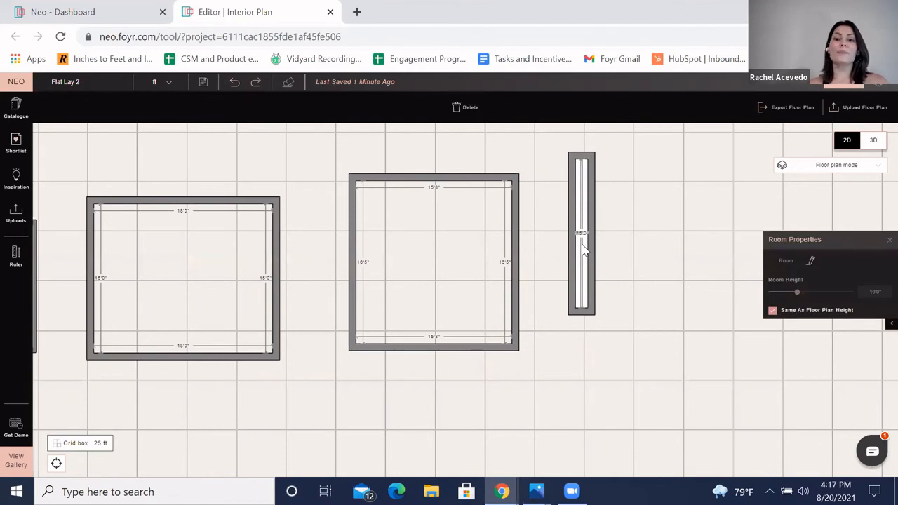
key("Delete")
left_click(433, 264)
key("Delete")
scroll(438, 267, "down", 5)
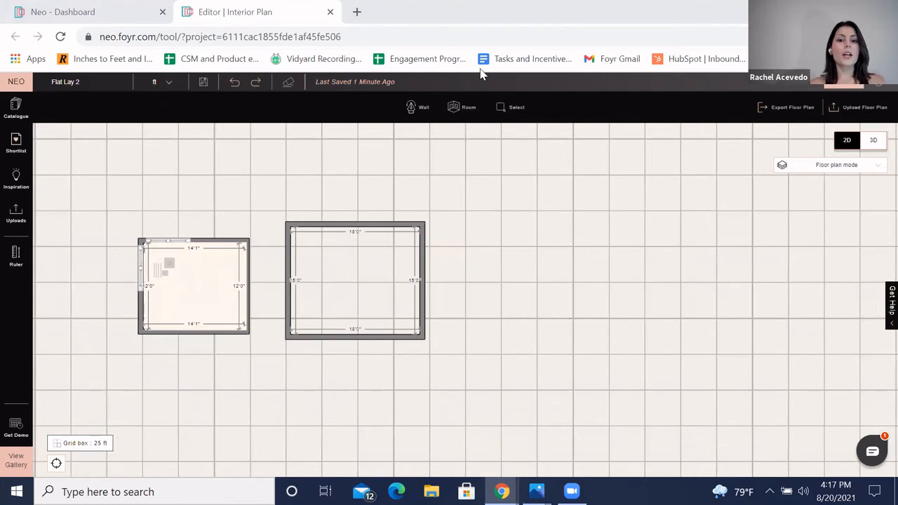
Step: Switch to 3D view and select the back wall of the empty room to inspect it up close
left_click(874, 141)
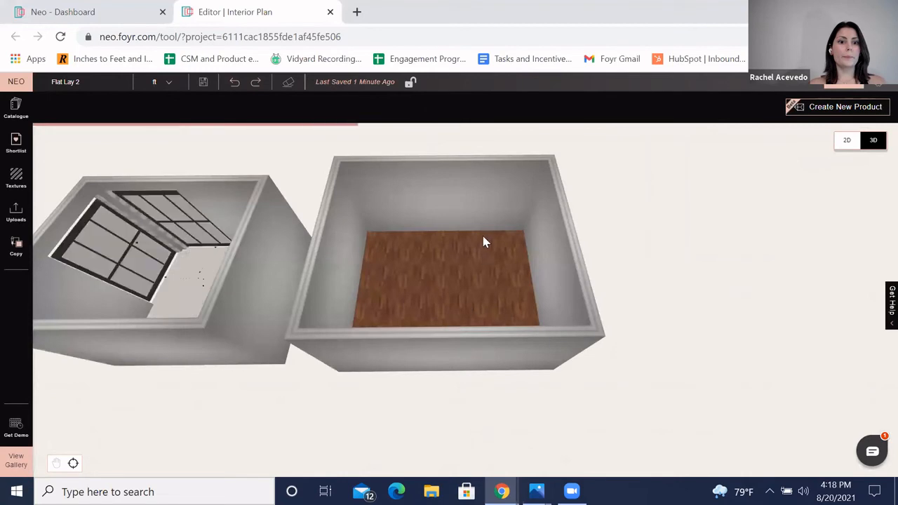
left_click(452, 213)
scroll(485, 270, "up", 3)
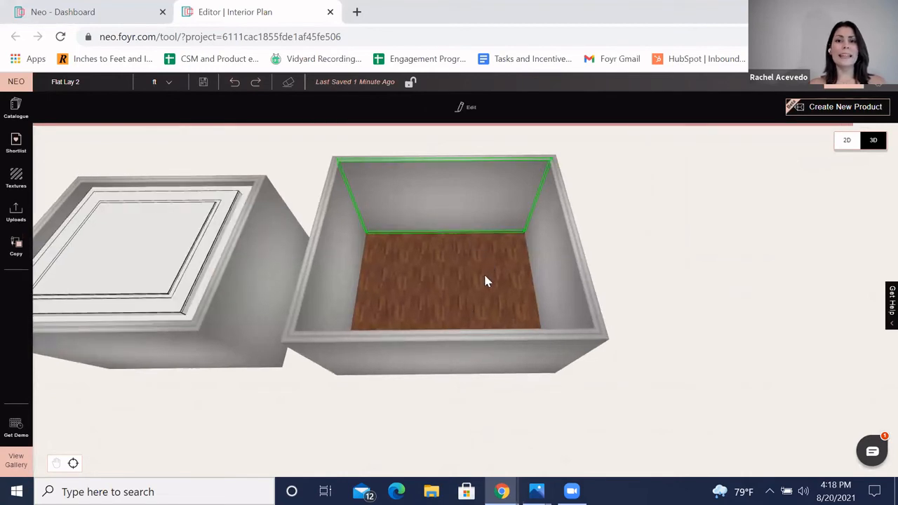
scroll(428, 296, "down", 3)
left_click_drag(463, 245, 458, 276)
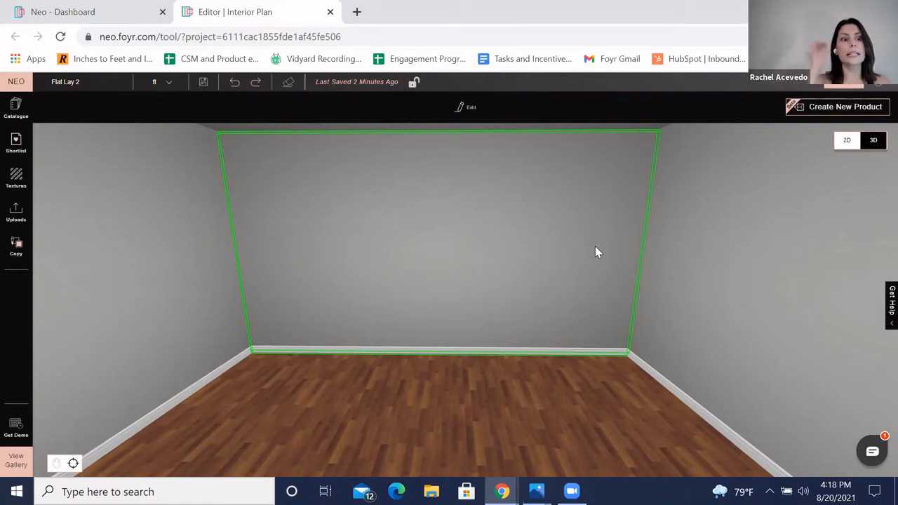
Step: Open the product catalogue and browse through the listed items
left_click(21, 154)
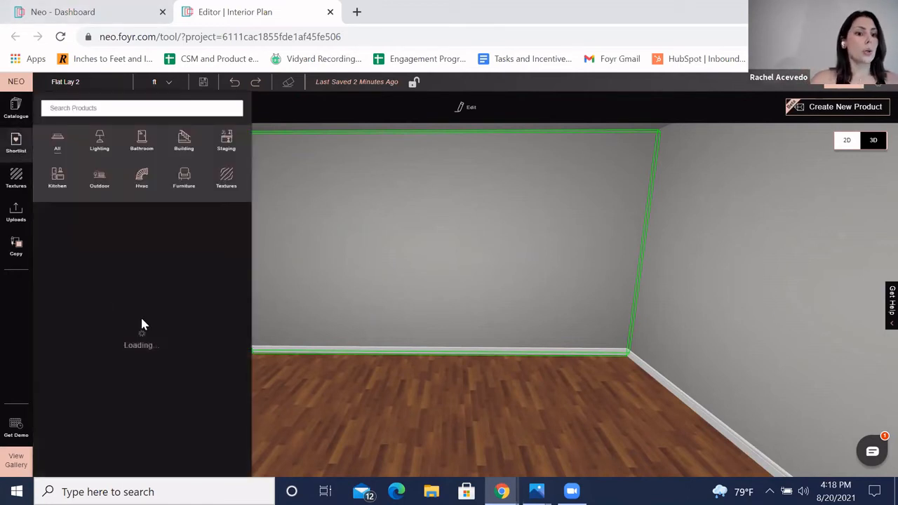
scroll(147, 377, "down", 1)
scroll(148, 376, "down", 3)
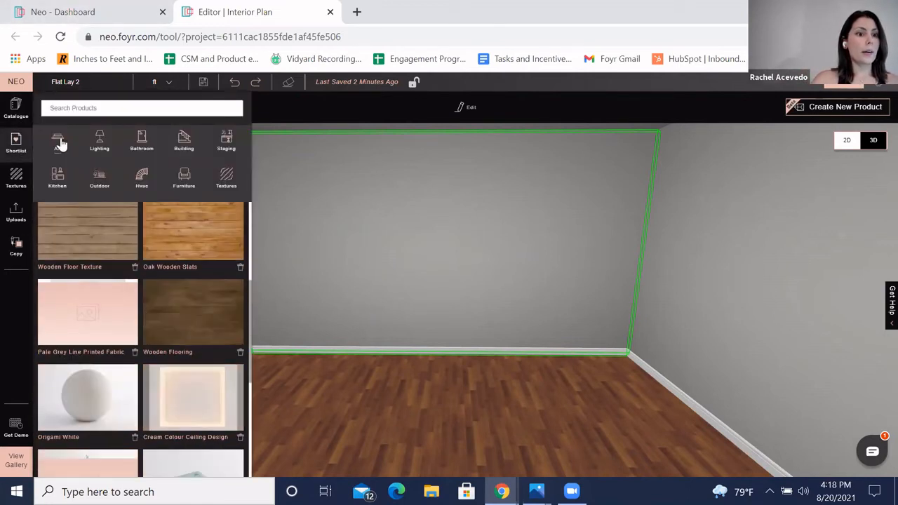
scroll(257, 383, "down", 1)
scroll(161, 367, "down", 2)
scroll(133, 362, "down", 1)
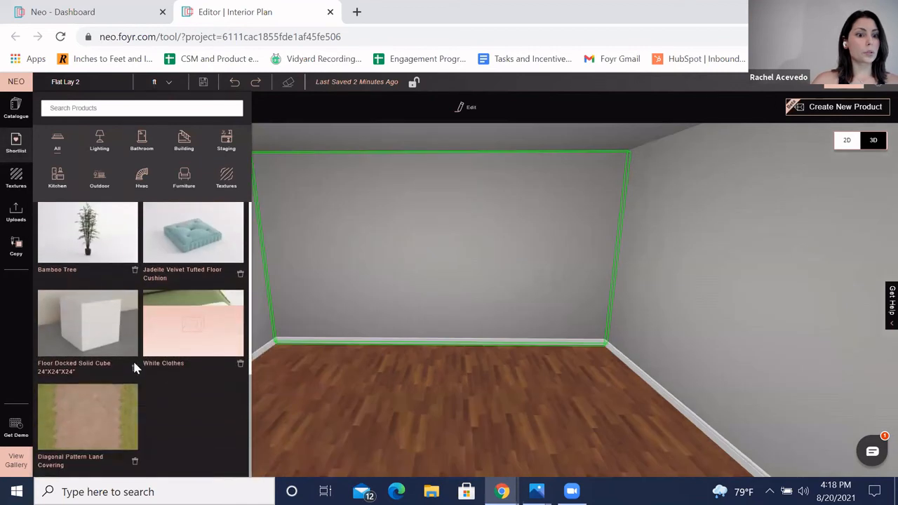
Step: Search the product catalogue for Door and place the Oak Veneer Door on the room's back wall
scroll(127, 358, "up", 6)
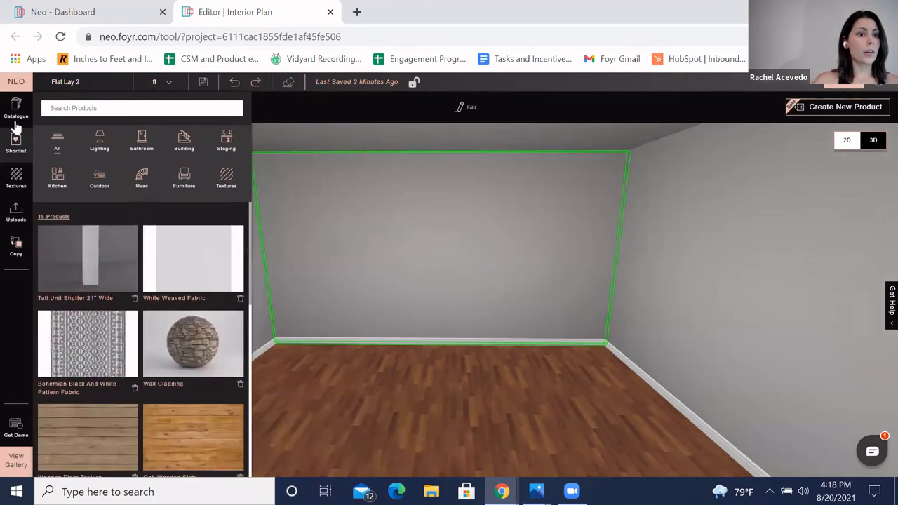
left_click(15, 108)
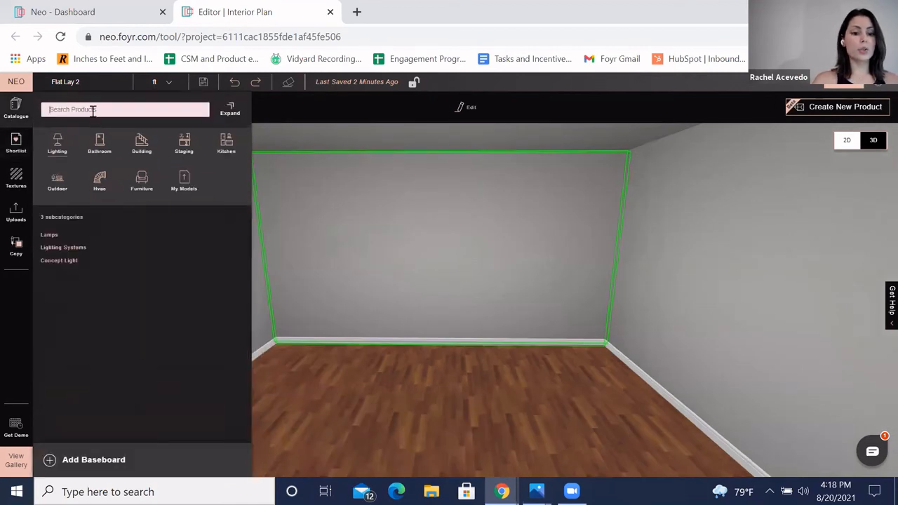
type("Door")
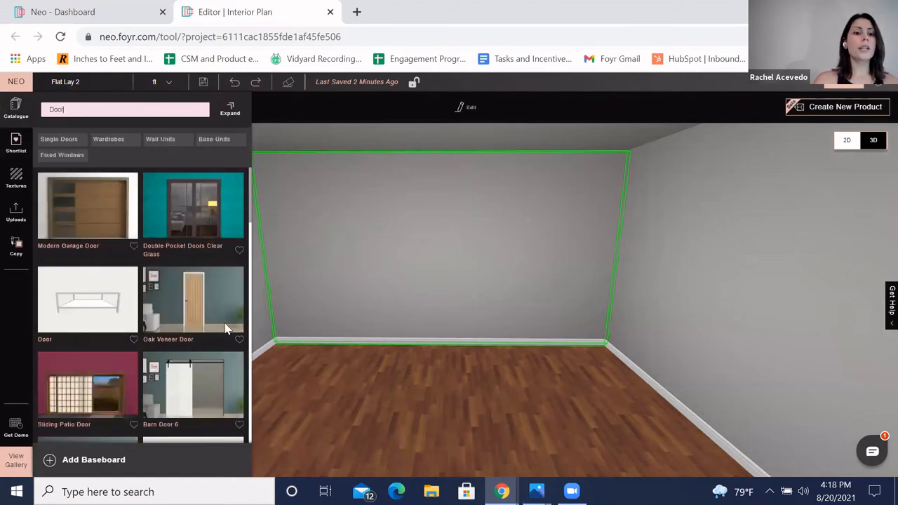
left_click_drag(191, 312, 436, 297)
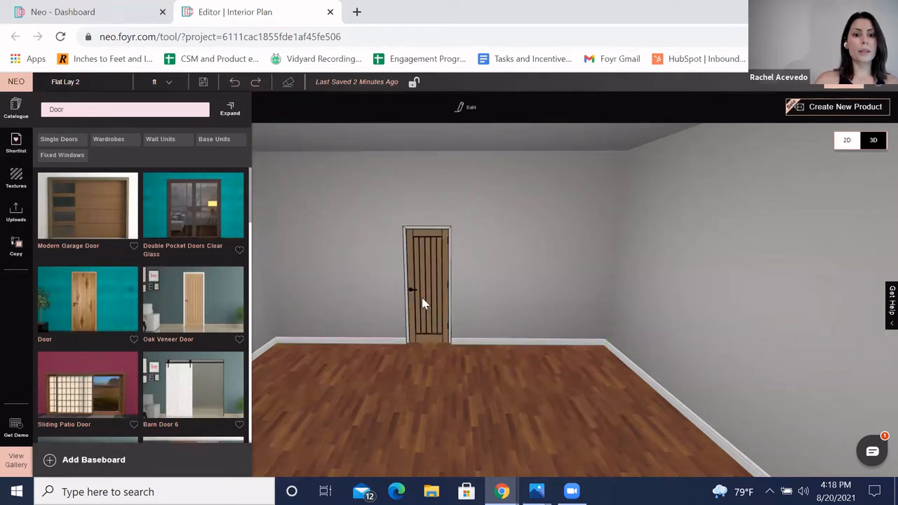
Step: Clone the door and move the copy to the right of the original along the wall
left_click(423, 300)
scroll(487, 245, "up", 3)
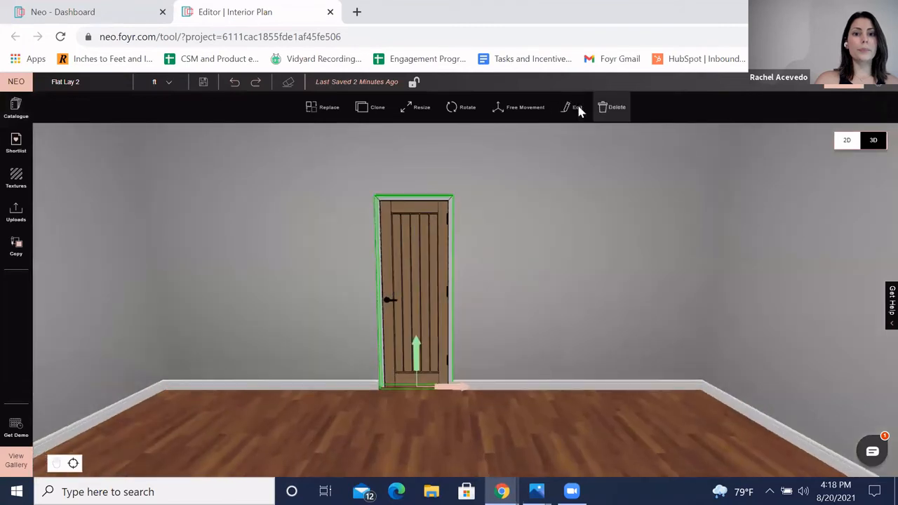
left_click(374, 112)
mouse_move(462, 387)
left_mouse_down()
mouse_move(520, 392)
mouse_move(501, 387)
left_mouse_up()
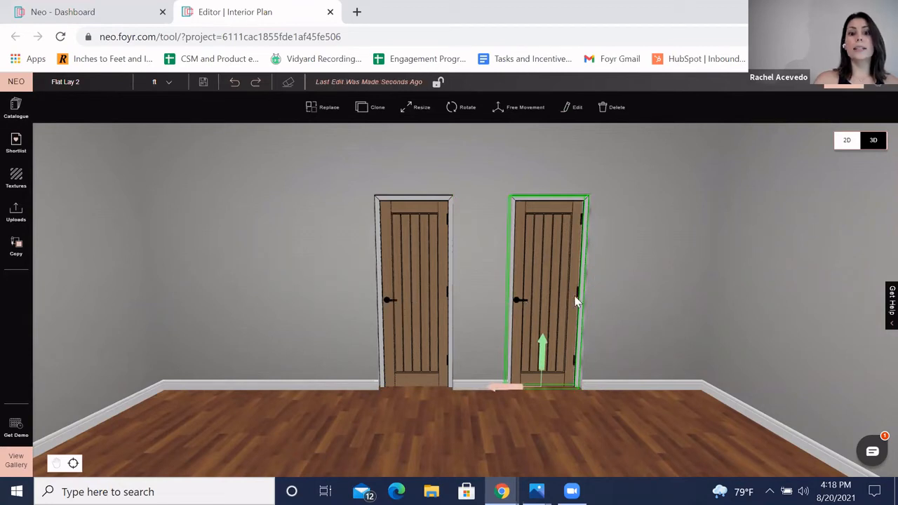
Step: Flip the cloned door horizontally and vertically in its element edit panel
left_click(570, 107)
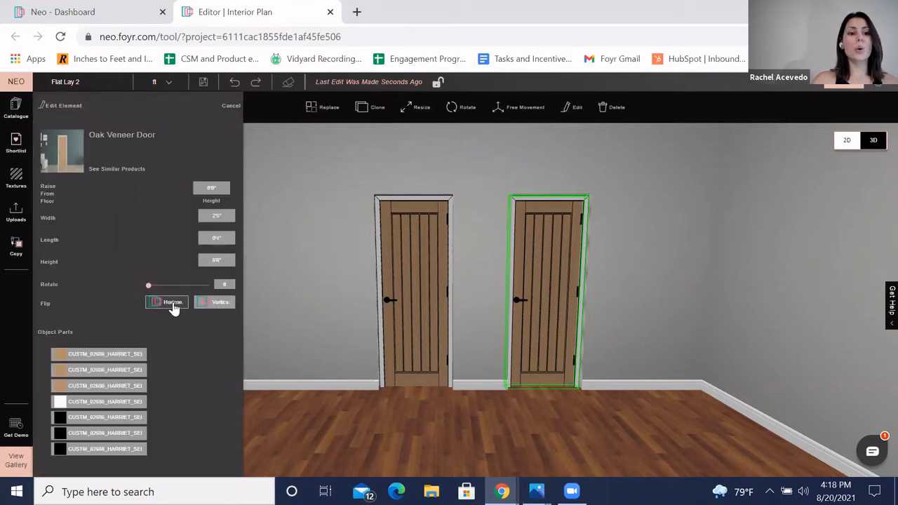
left_click(173, 303)
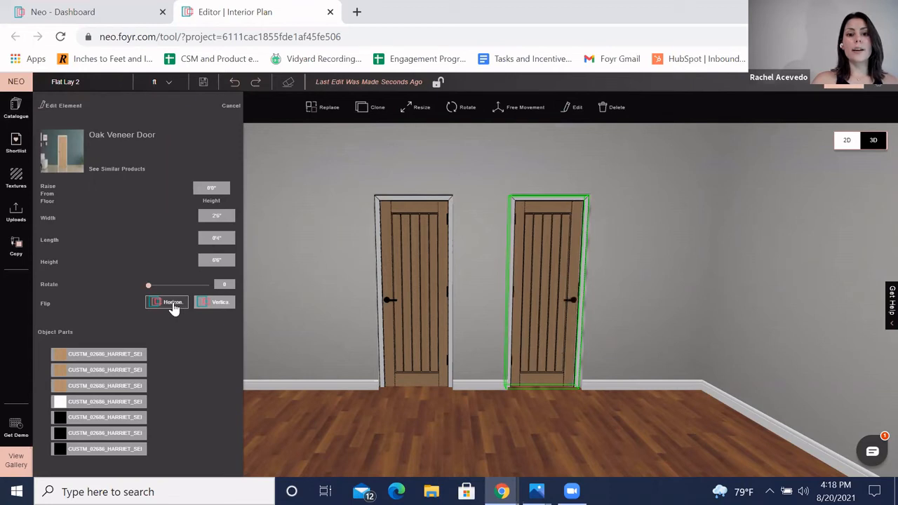
left_click(214, 307)
left_click_drag(343, 244, 368, 228)
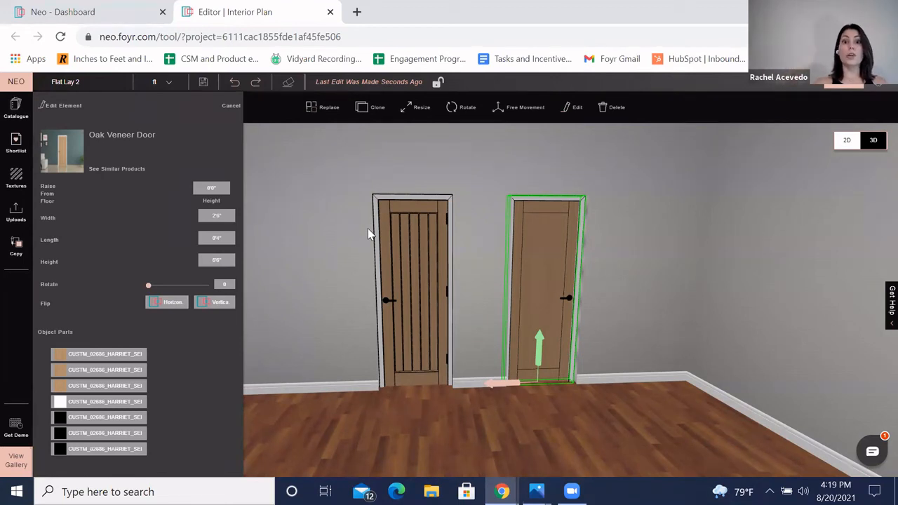
left_click(351, 235)
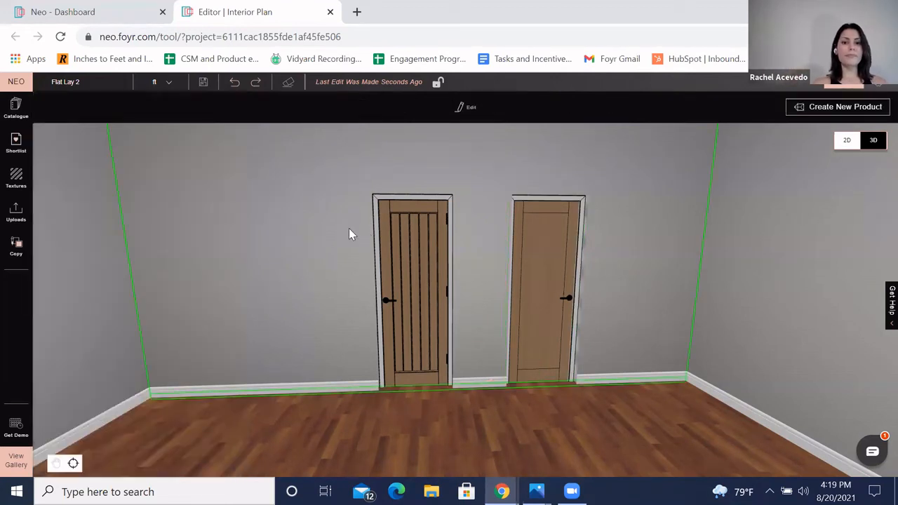
Step: Delete both doors from the back wall
left_click(542, 258)
left_click(572, 109)
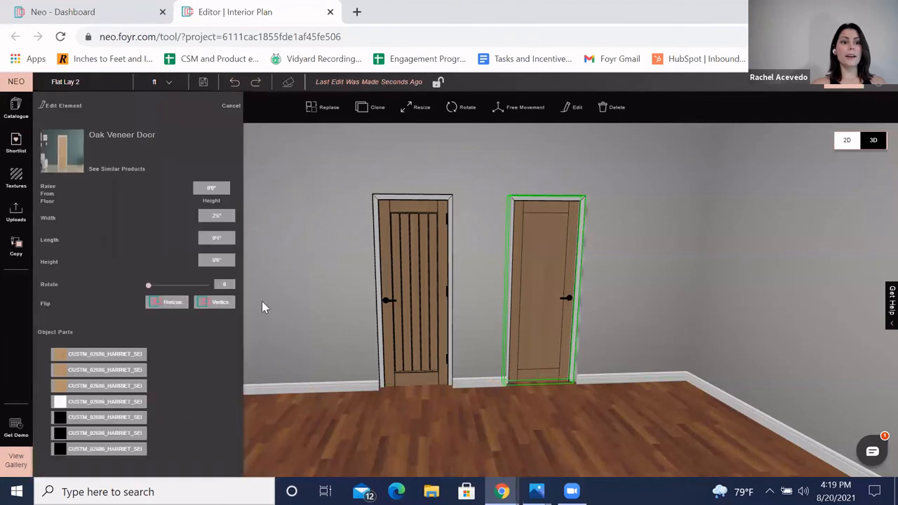
left_click(330, 294)
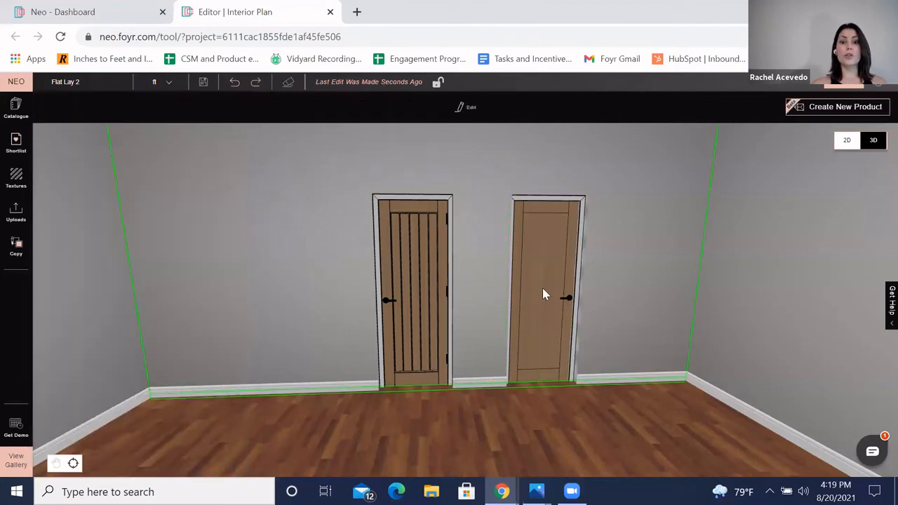
left_click(544, 288)
key("Delete")
left_click(423, 302)
key("Delete")
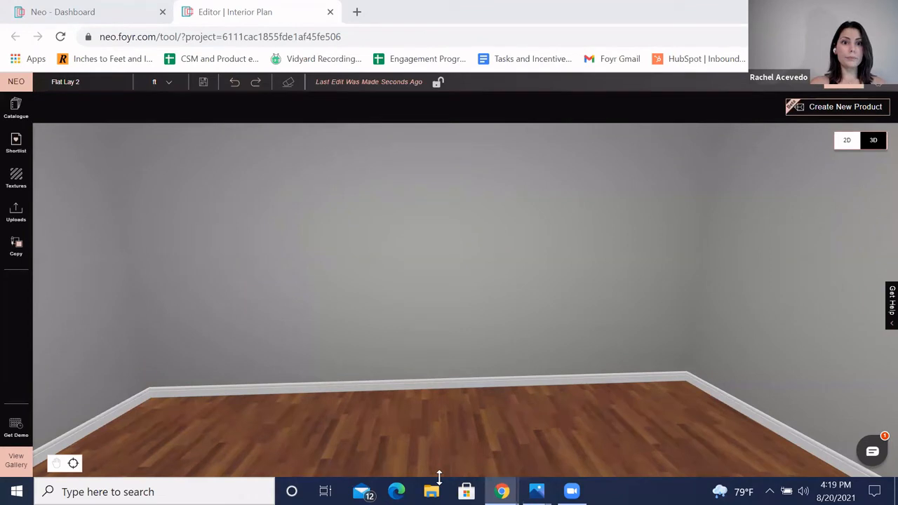
Step: Search the catalogue for Sofa and place the Sherrill Furniture Loveseat 3153-2 in the empty room
left_click_drag(521, 261, 518, 261)
scroll(518, 261, "down", 5)
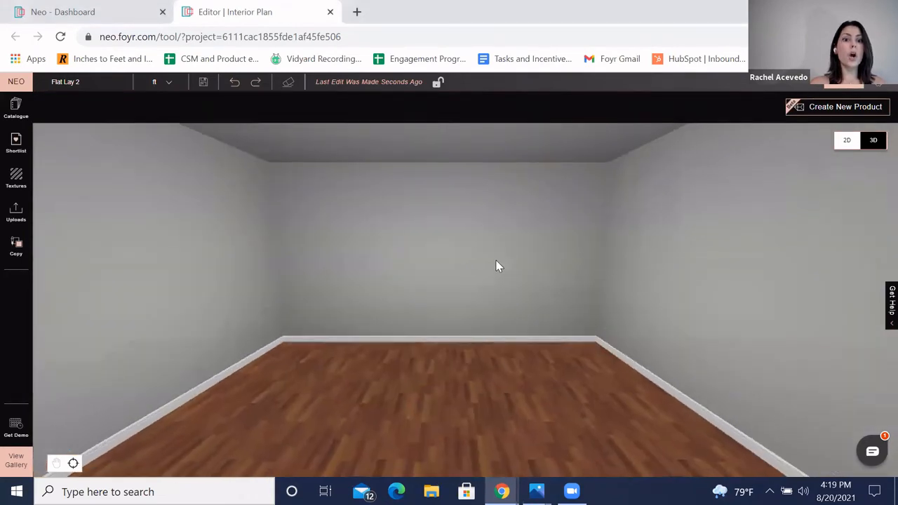
left_click(14, 109)
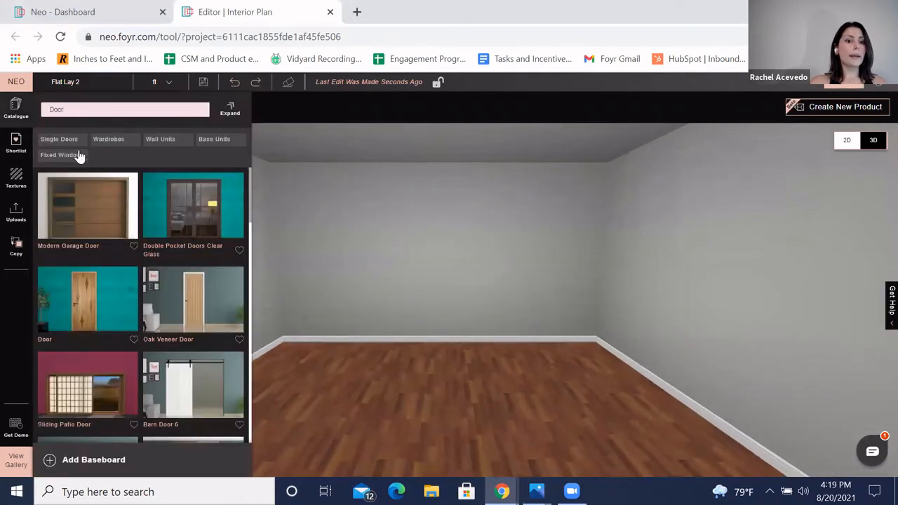
key("BackSpace")
key("BackSpace")
type("Sofa")
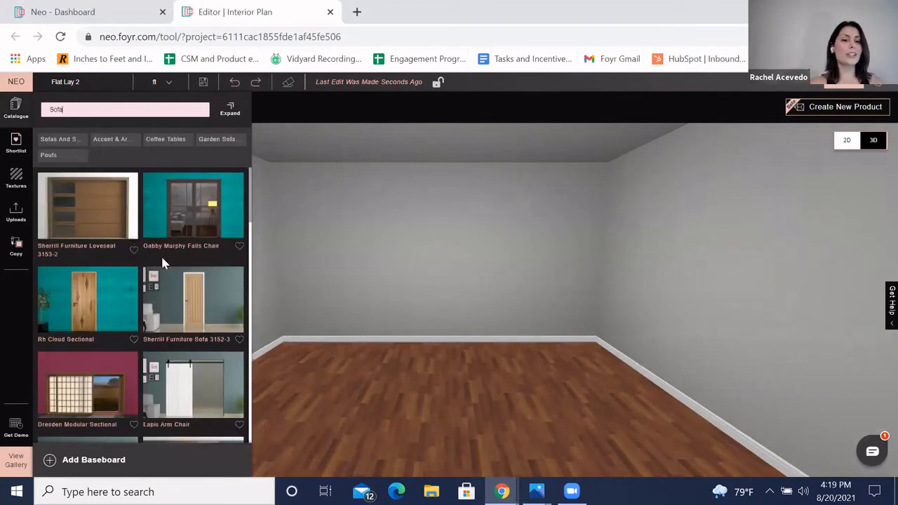
left_click_drag(292, 305, 458, 385)
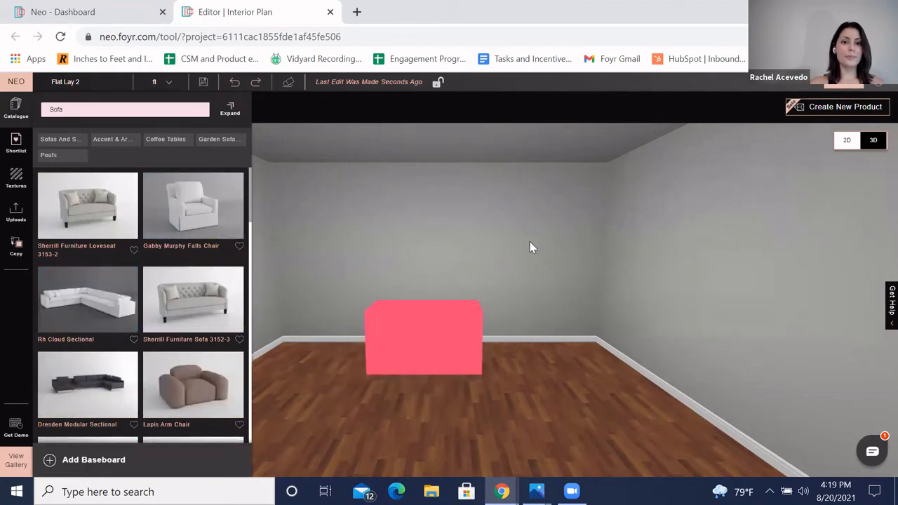
Step: Select the placed loveseat and examine it up close from different angles
left_click(537, 274)
scroll(441, 419, "up", 3)
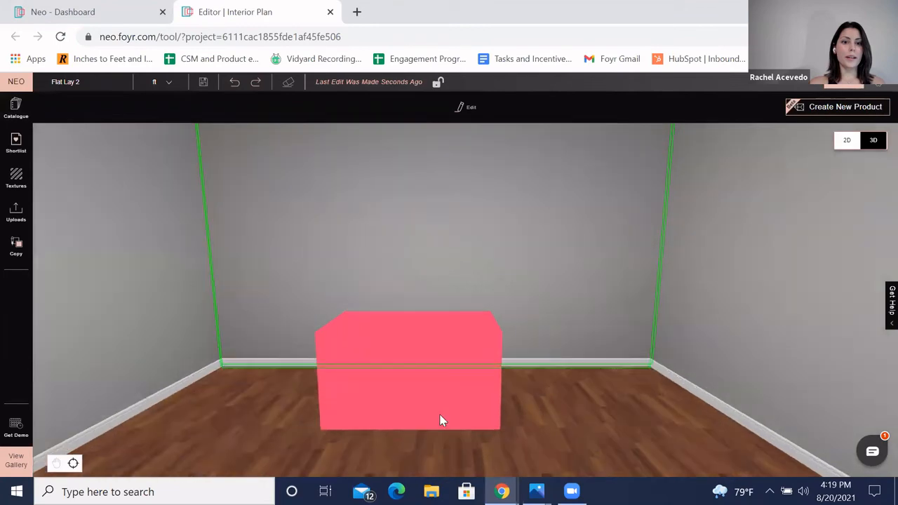
scroll(439, 417, "down", 3)
left_click(404, 358)
scroll(487, 339, "up", 2)
scroll(384, 257, "up", 3)
scroll(471, 236, "down", 2)
scroll(471, 237, "up", 2)
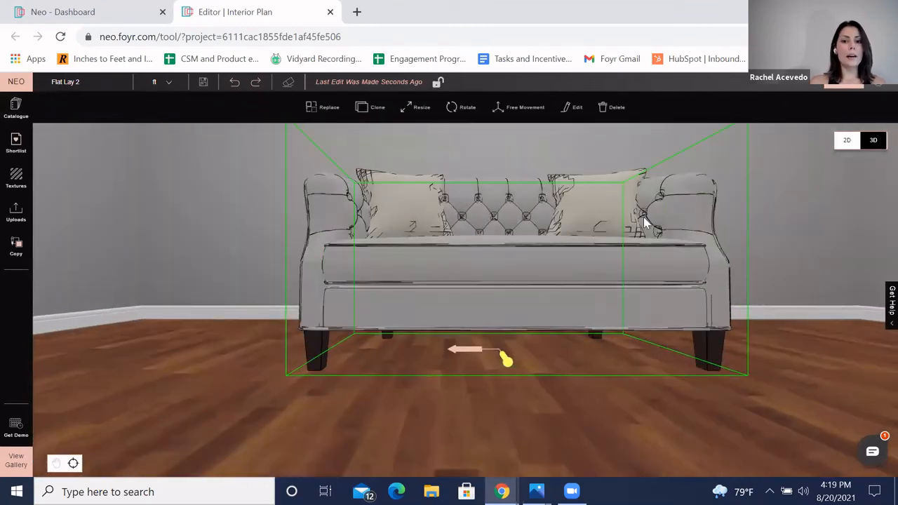
scroll(647, 237, "down", 2)
left_click_drag(646, 236, 593, 254)
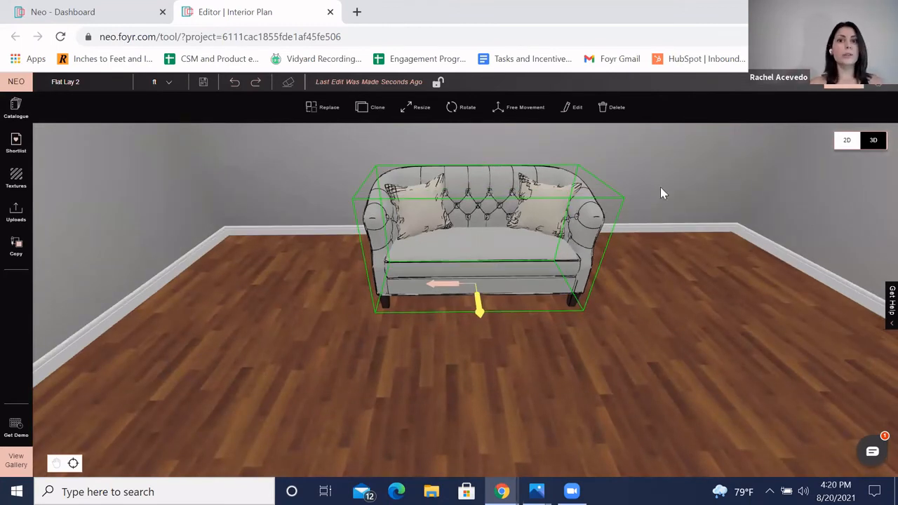
Step: Try the loveseat's resize handles and toggle its horizontal and vertical flips in the edit panel
left_click(417, 111)
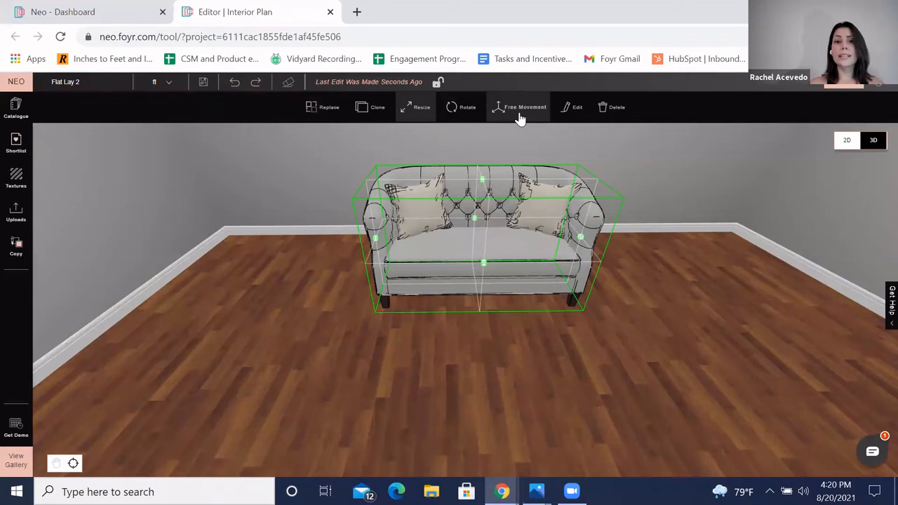
left_click(572, 111)
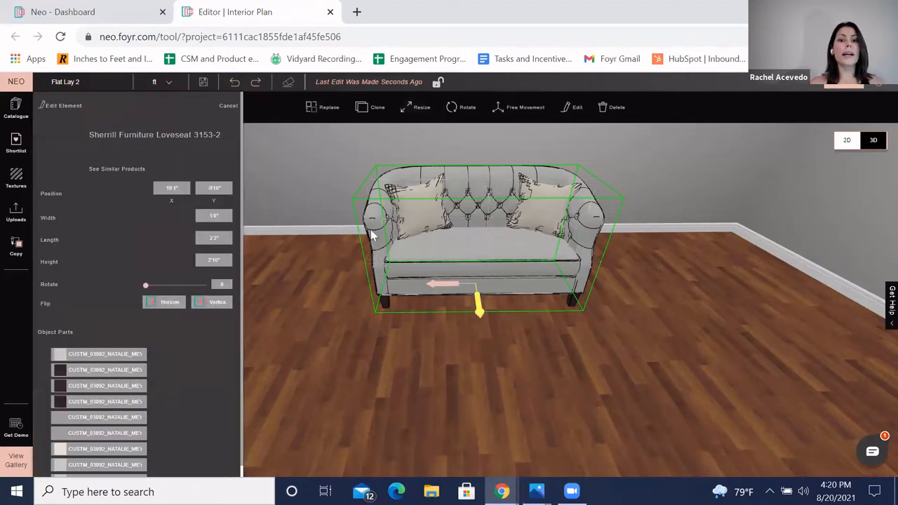
left_click(171, 304)
left_click(218, 303)
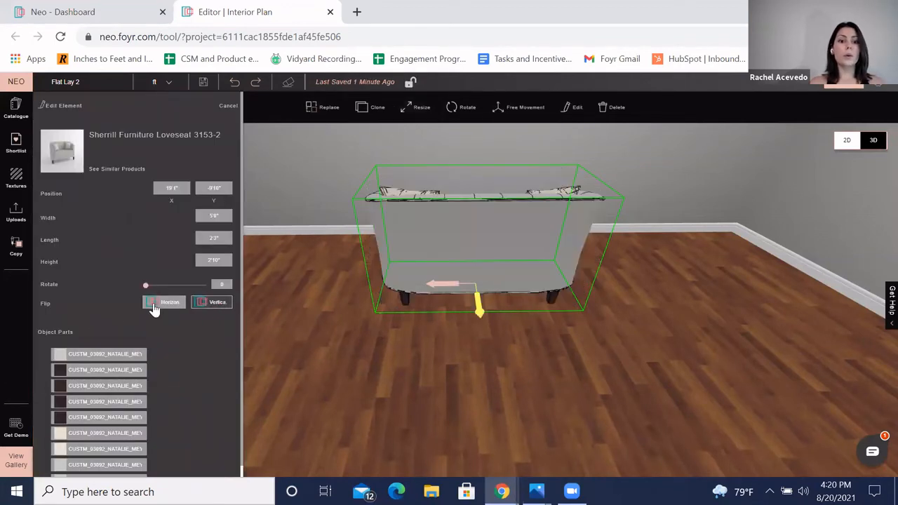
left_click(159, 306)
left_click(198, 307)
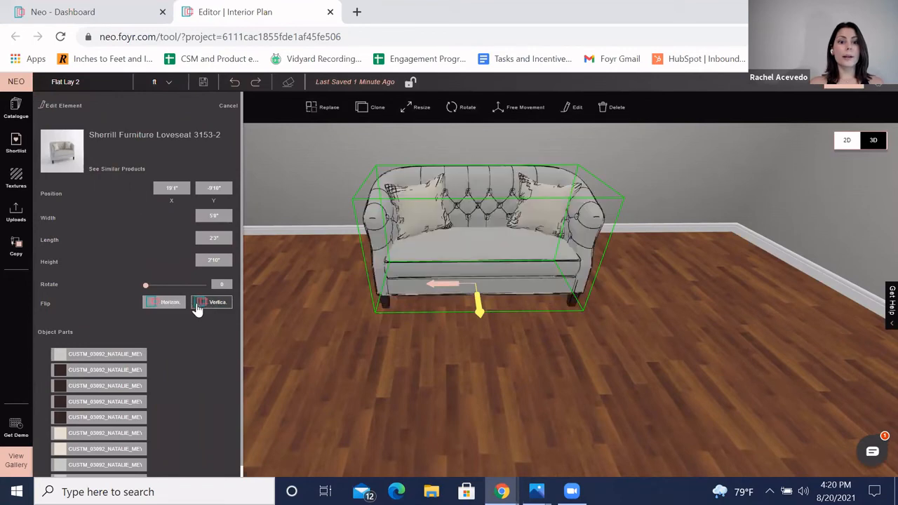
left_click(654, 200)
Step: Search the textures for Invisible and add the Invisible Material to favourites
scroll(643, 199, "down", 5)
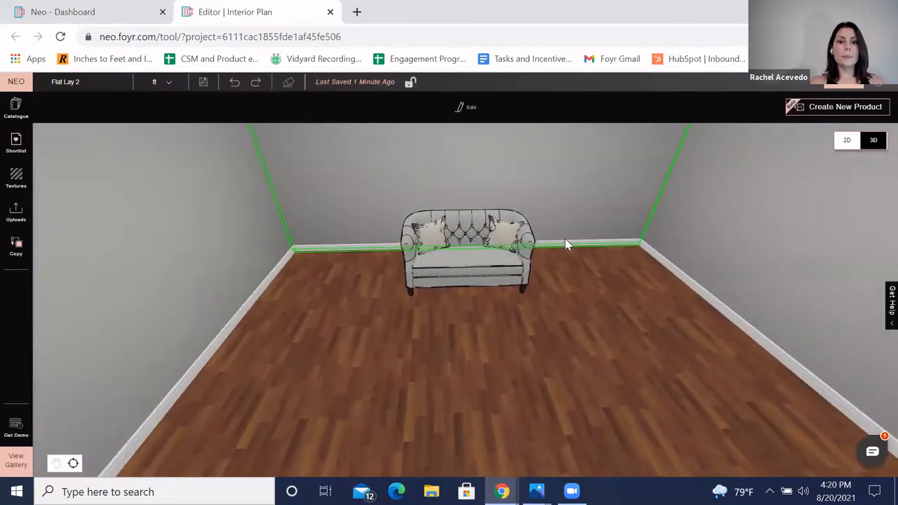
scroll(567, 244, "up", 2)
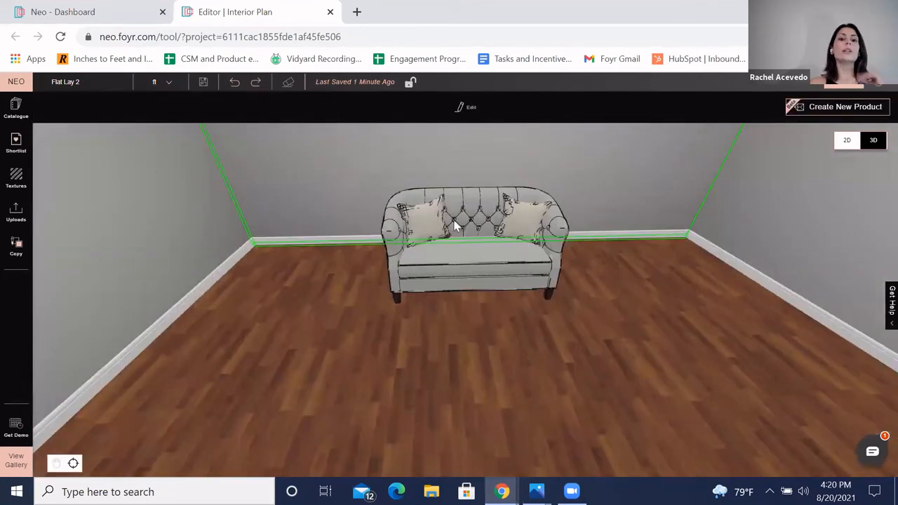
left_click(16, 180)
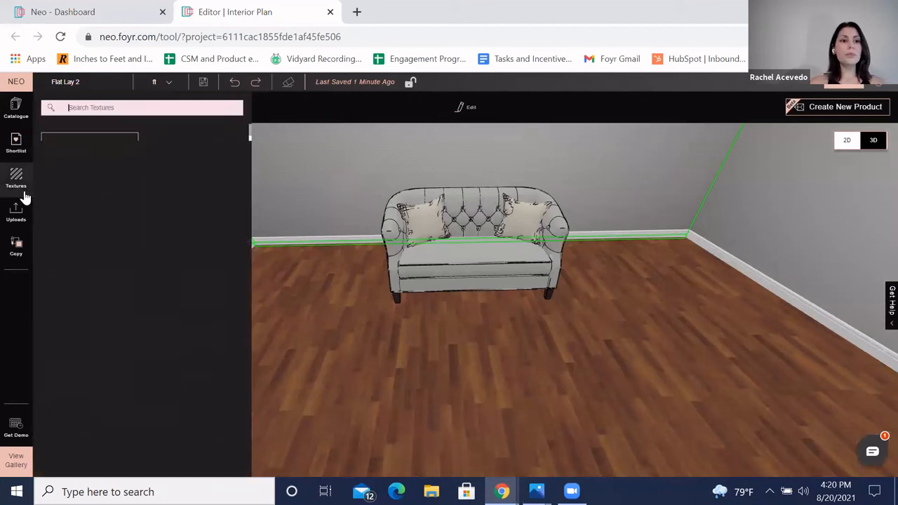
left_click(104, 109)
type("Invisible")
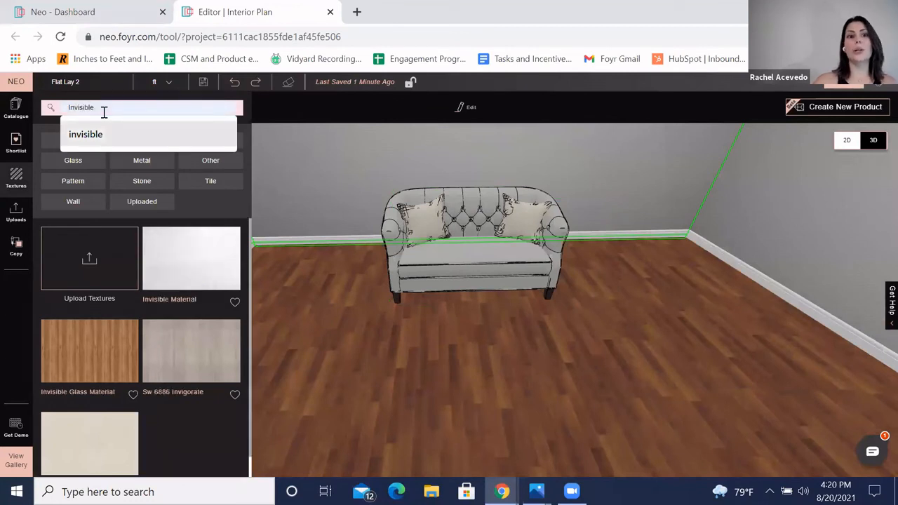
key("Return")
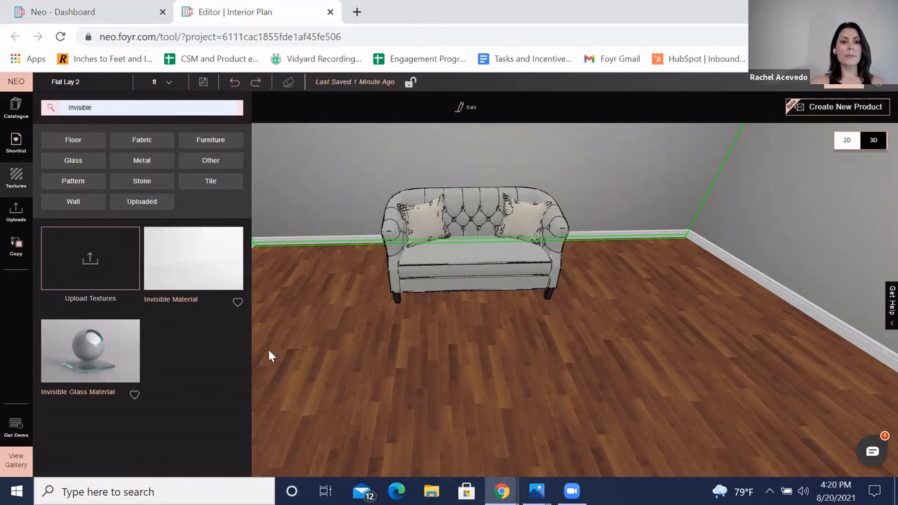
left_click(237, 302)
Step: Apply the Invisible Material texture to both cushions on the loveseat
left_click_drag(210, 289, 430, 215)
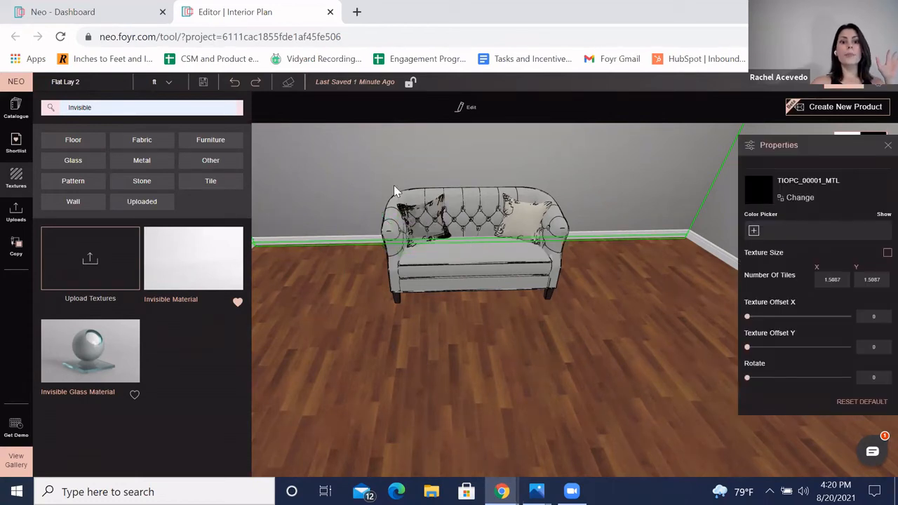
left_click_drag(175, 260, 530, 226)
left_click(593, 183)
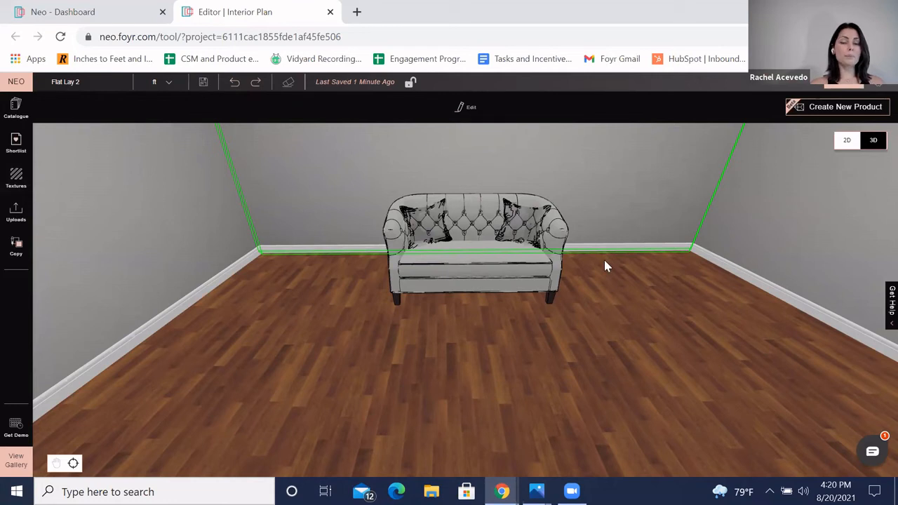
Step: Clear the product catalogue's search field and close the catalogue
scroll(581, 319, "down", 2)
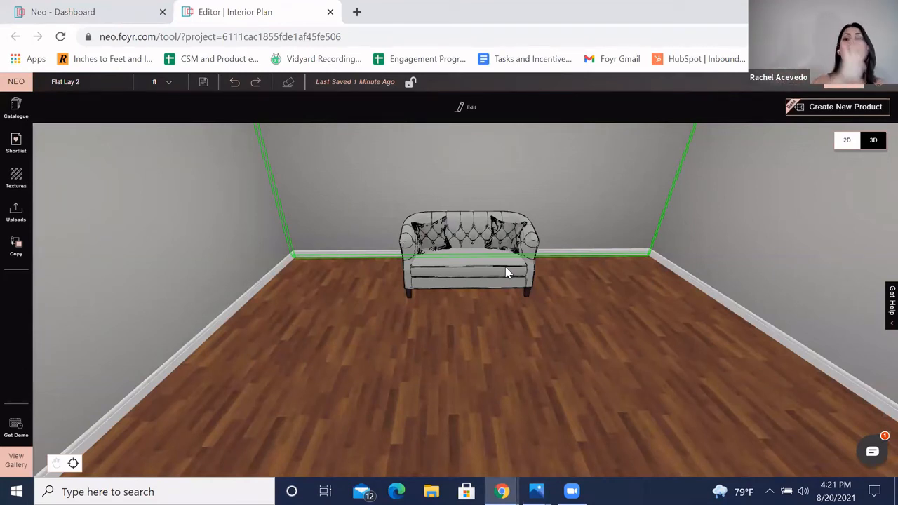
double_click(91, 106)
key("BackSpace")
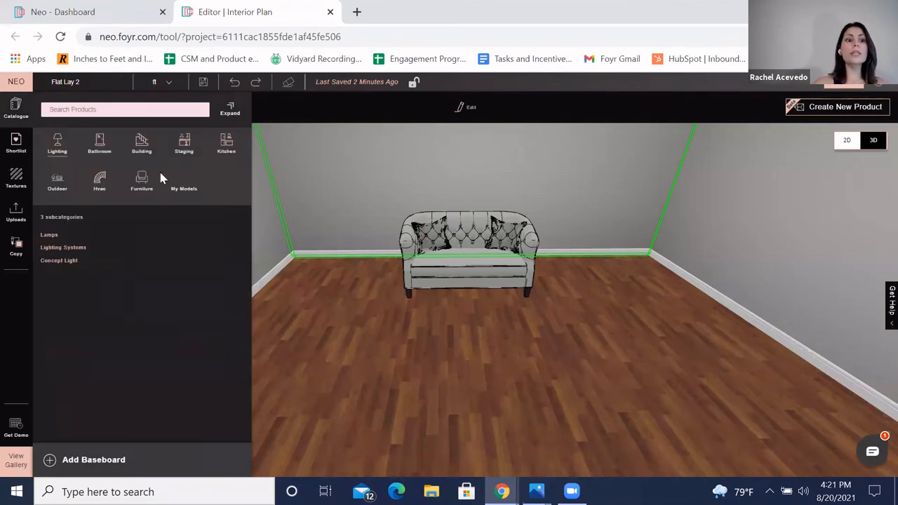
left_click(21, 114)
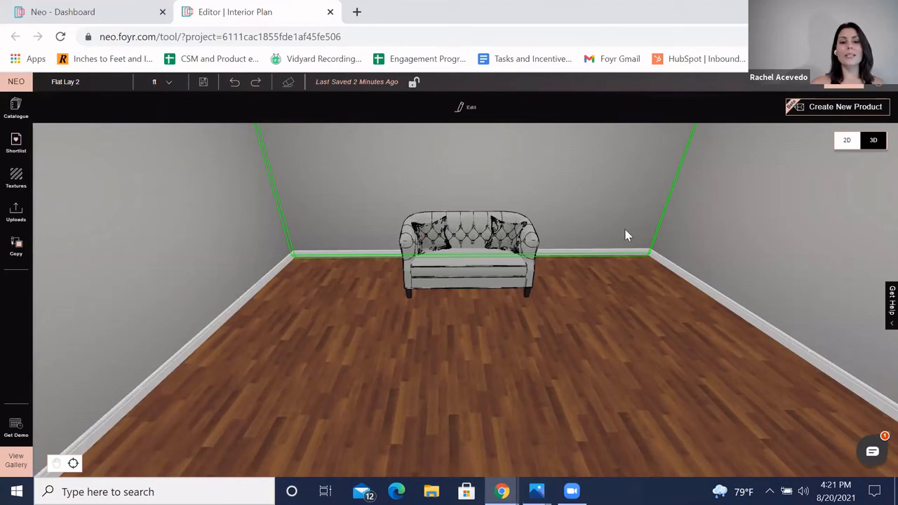
left_click_drag(587, 194, 577, 217)
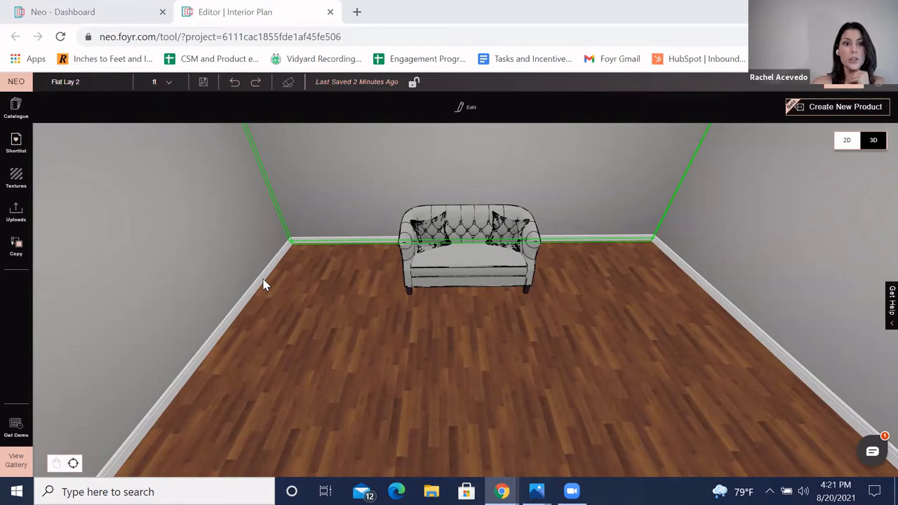
Step: Browse the catalogue's My Models section for custom model requests
left_click_drag(264, 284, 551, 184)
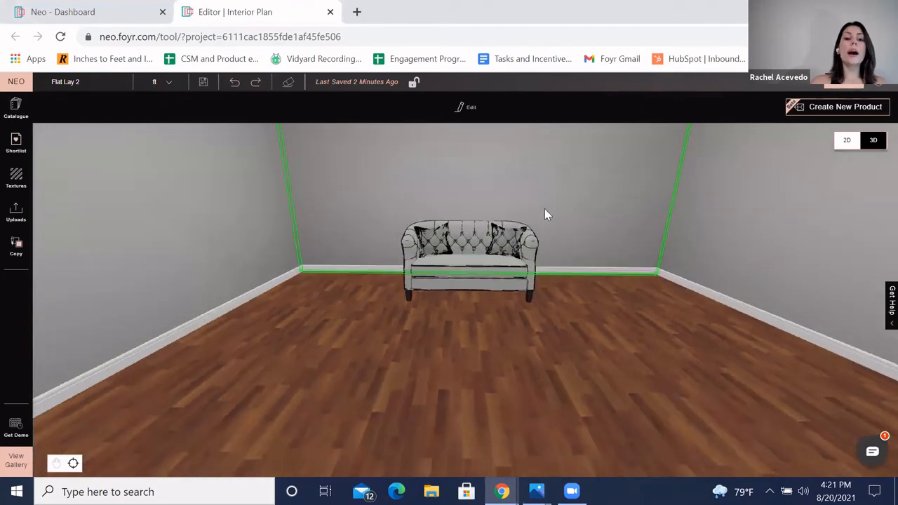
scroll(546, 214, "down", 3)
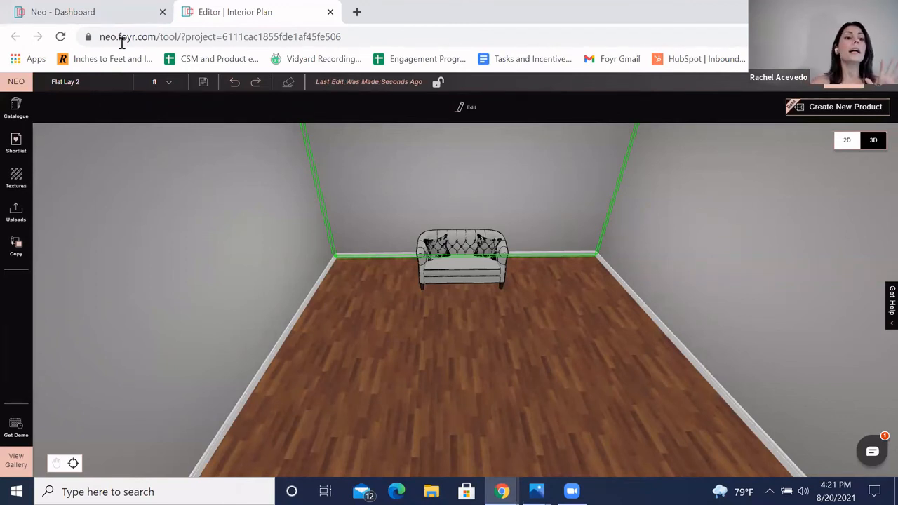
left_click(15, 119)
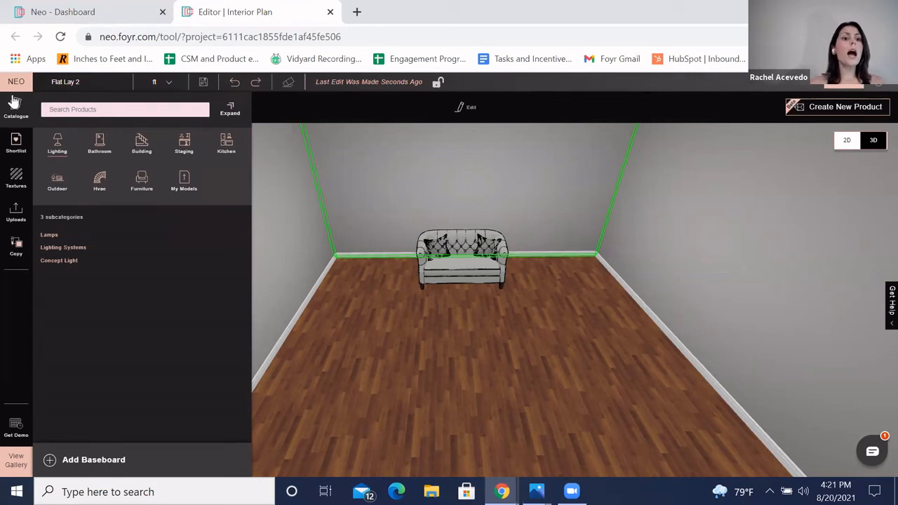
left_click(185, 188)
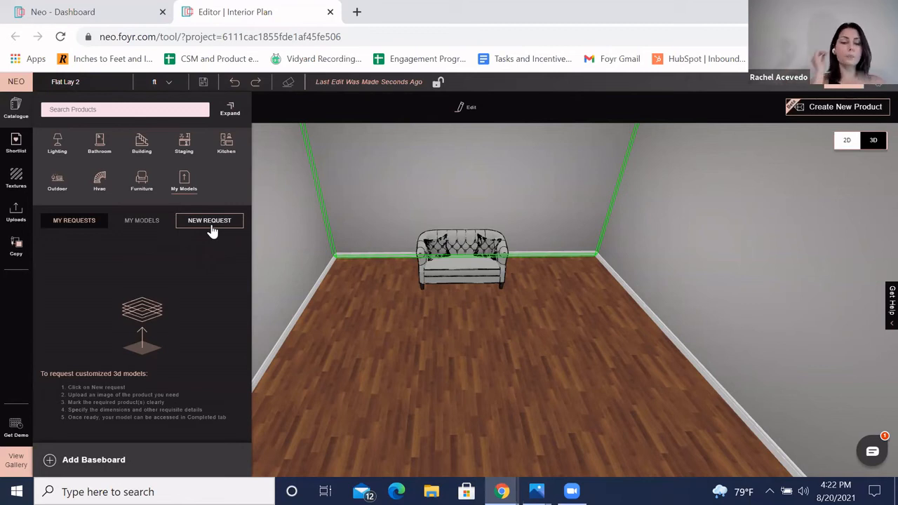
left_click(15, 115)
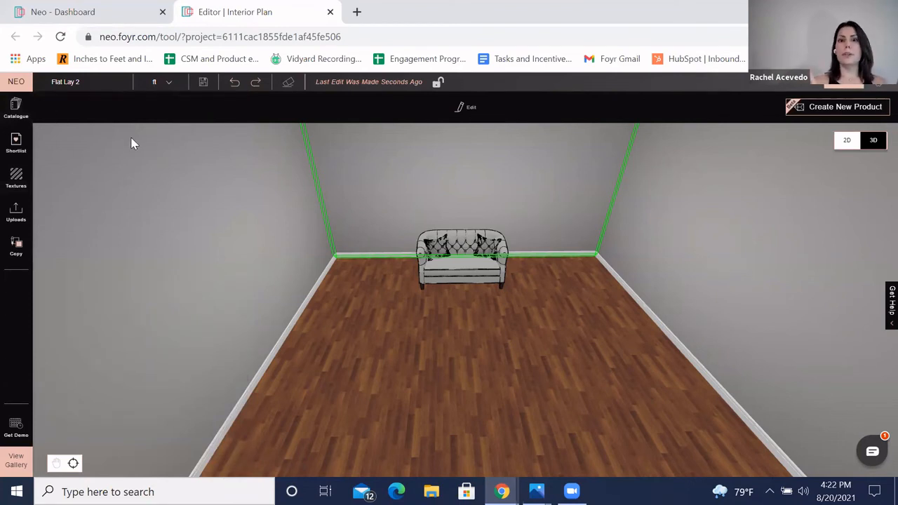
Step: Open the uploaded models and upload an OBJ coffee table model file
left_click(25, 224)
scroll(146, 250, "down", 2)
scroll(91, 255, "up", 2)
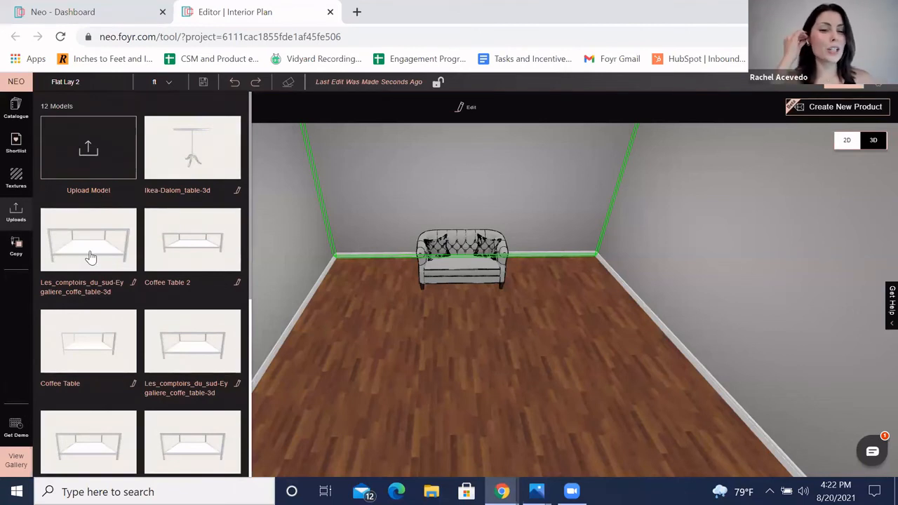
scroll(169, 273, "down", 1)
scroll(126, 232, "up", 1)
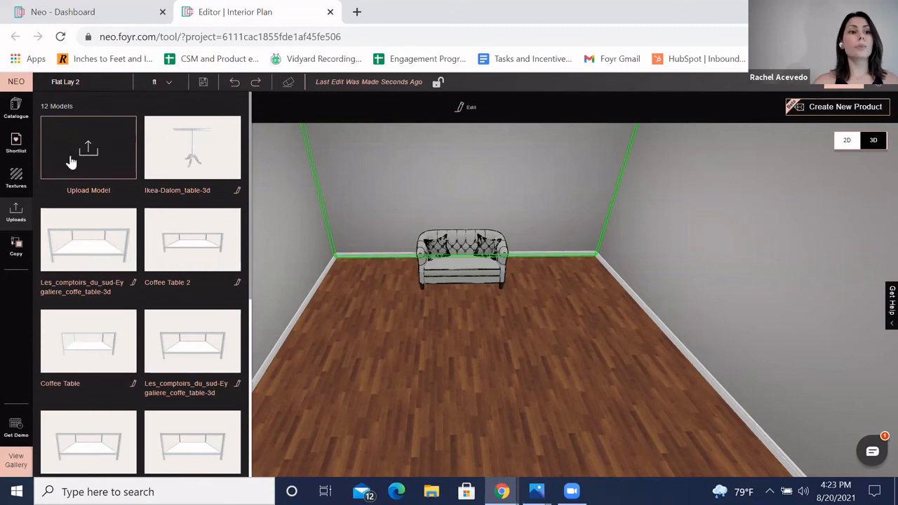
left_click(93, 153)
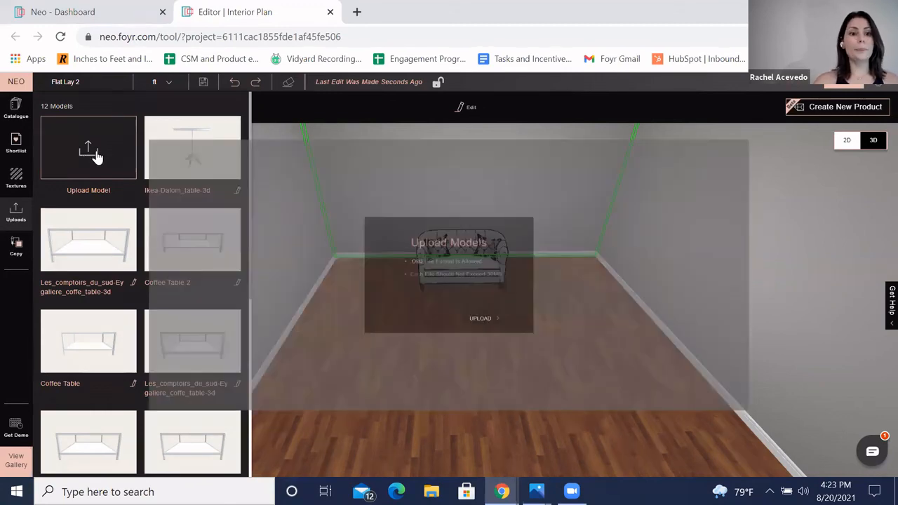
left_click(508, 340)
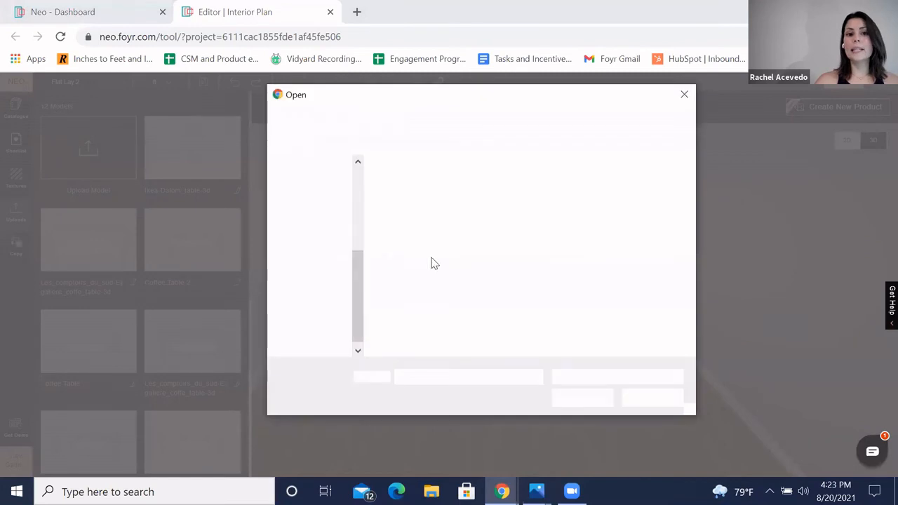
left_click(497, 199)
left_click(581, 399)
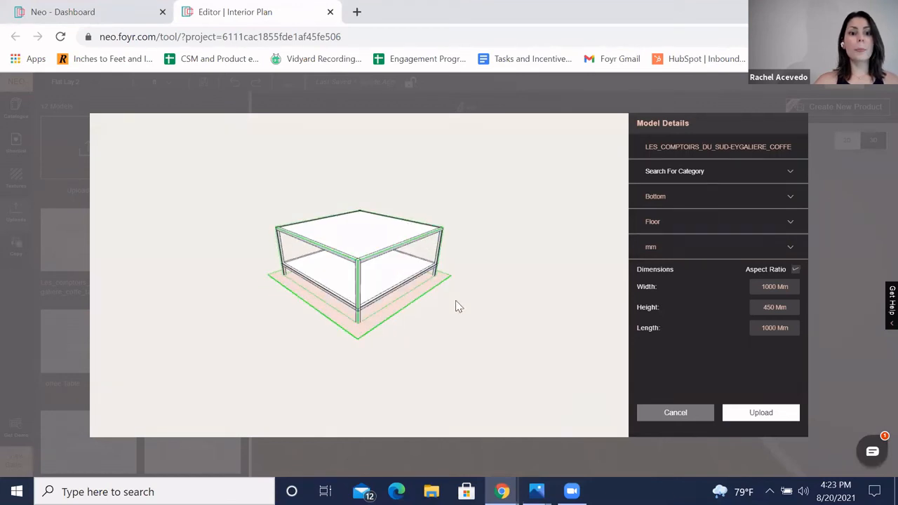
Step: Set the uploaded model's units to ft in its model details and finish the upload
triple_click(720, 149)
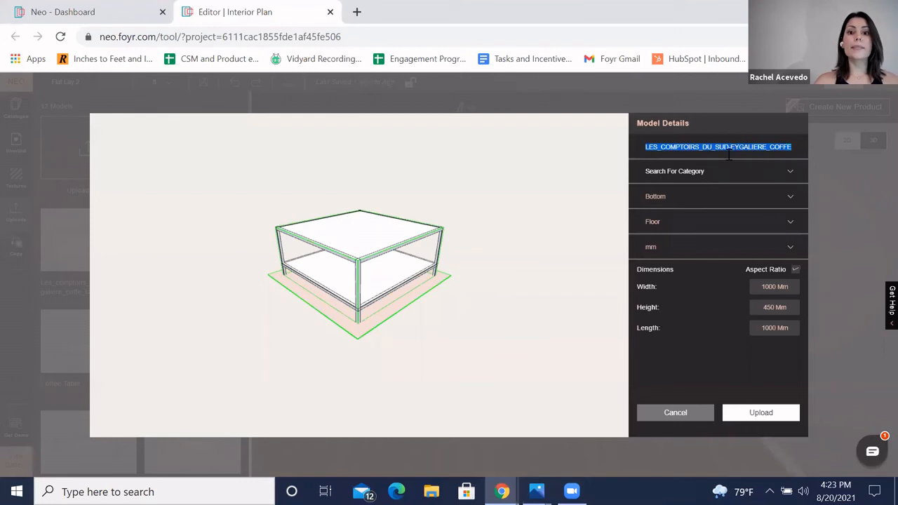
left_click(694, 179)
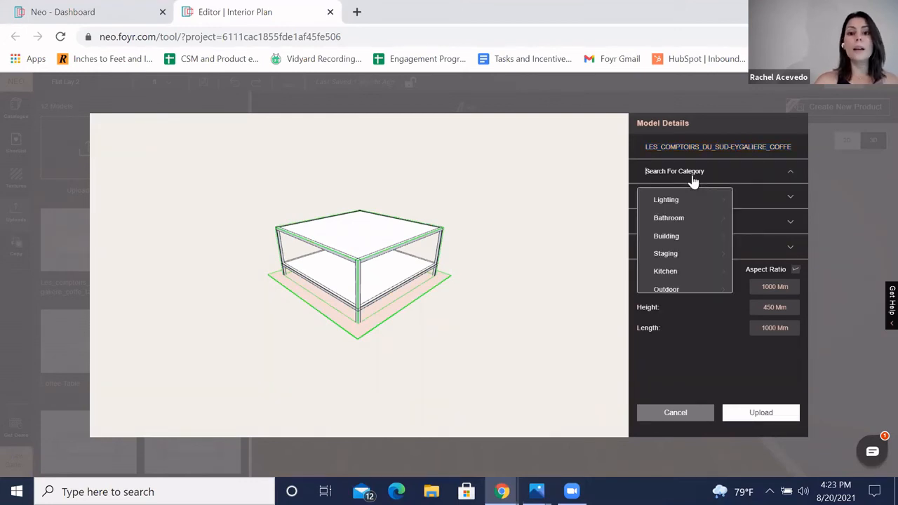
left_click(788, 174)
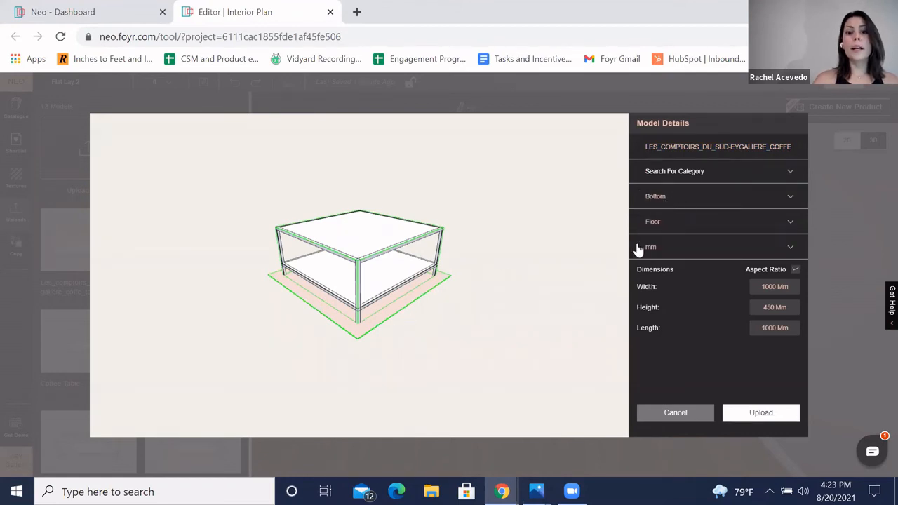
left_click(686, 226)
left_click(671, 249)
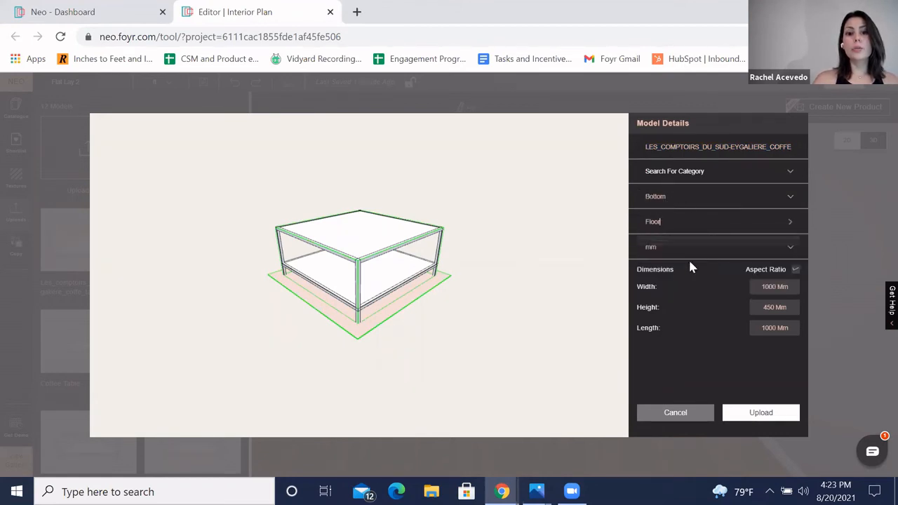
left_click(682, 254)
left_click(682, 271)
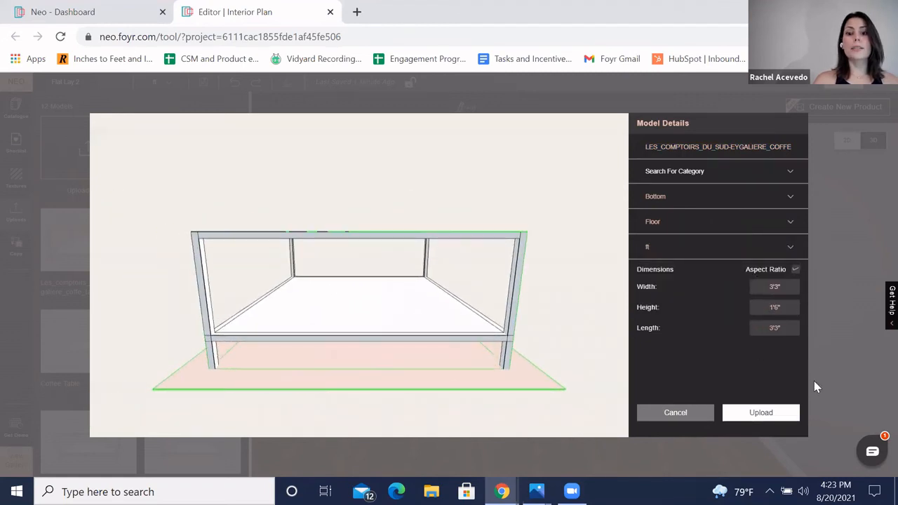
left_click(770, 419)
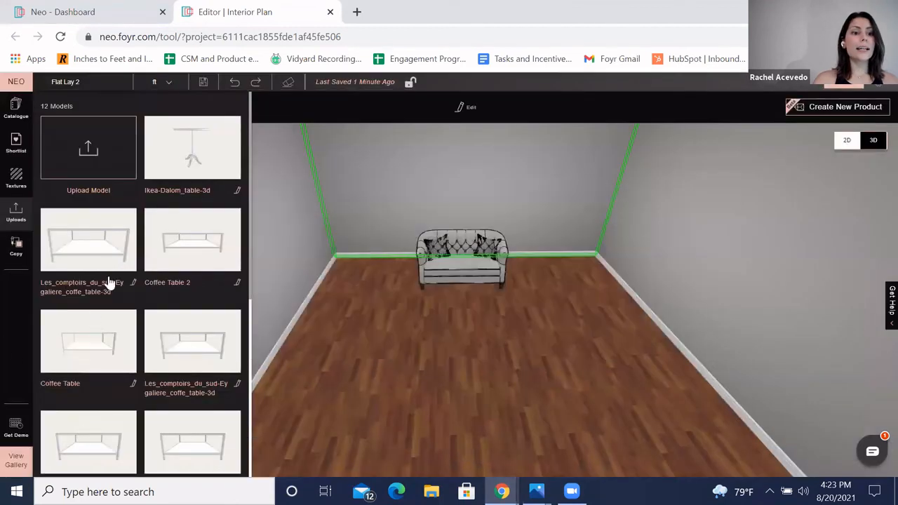
Step: Place the uploaded coffee table in the room in front of the loveseat
left_click_drag(109, 281, 502, 354)
left_click(472, 324)
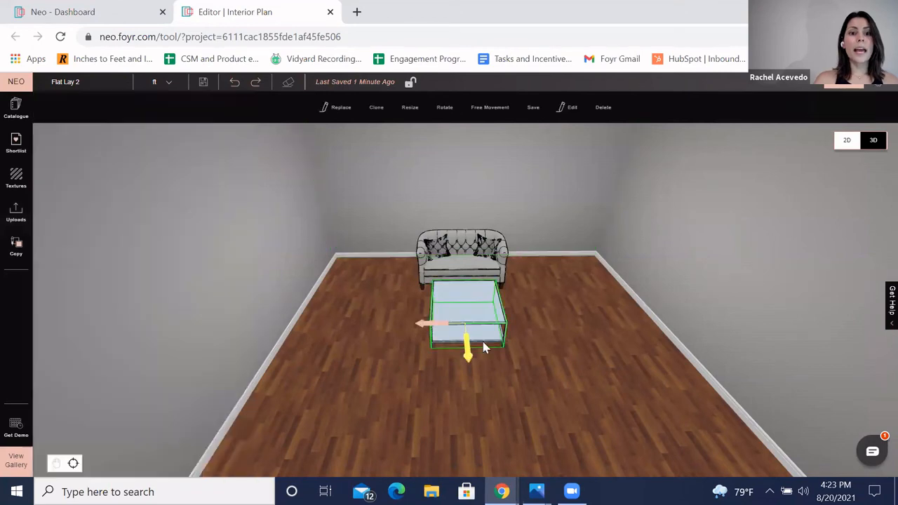
Step: Examine the placed coffee table from different angles around the room
left_click(19, 184)
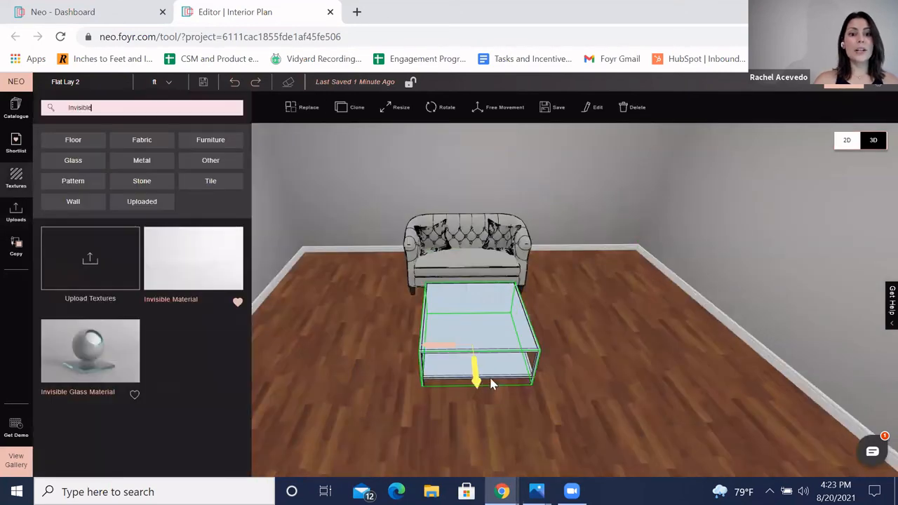
left_click(273, 215)
left_click_drag(449, 345, 566, 271)
left_click(541, 296)
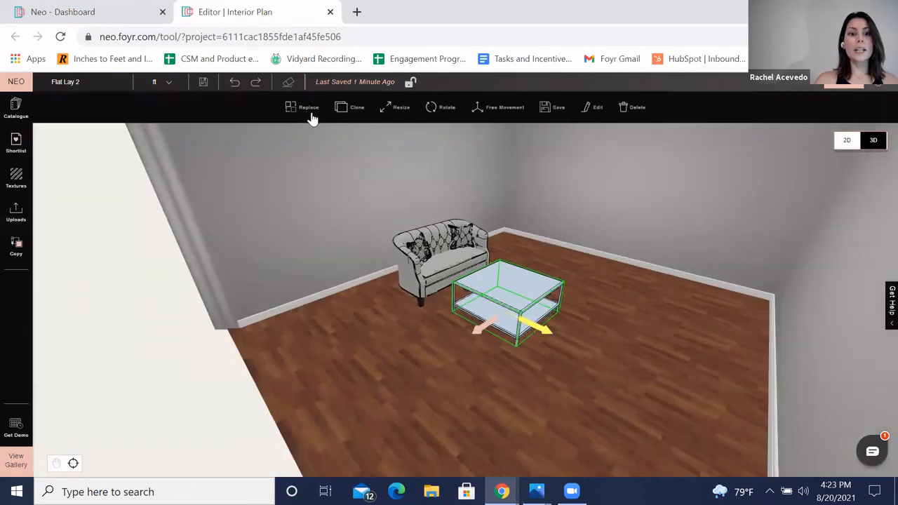
left_click_drag(658, 314, 638, 345)
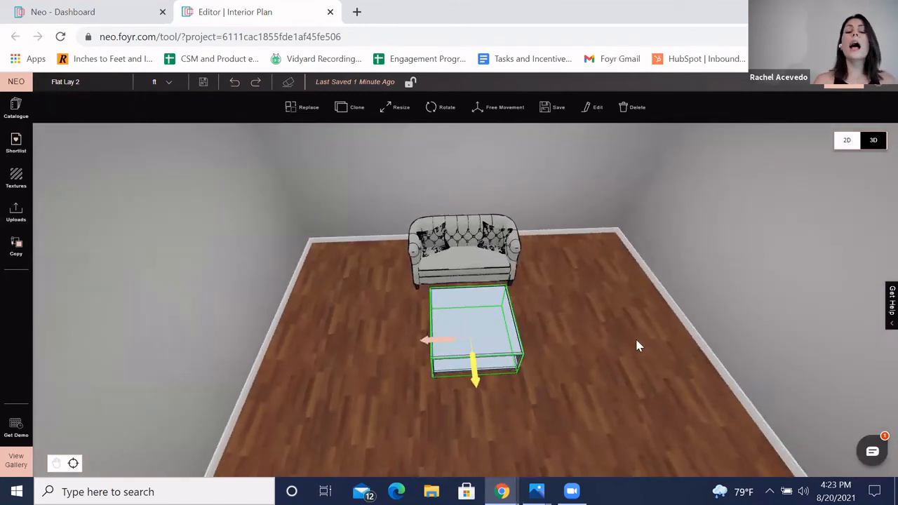
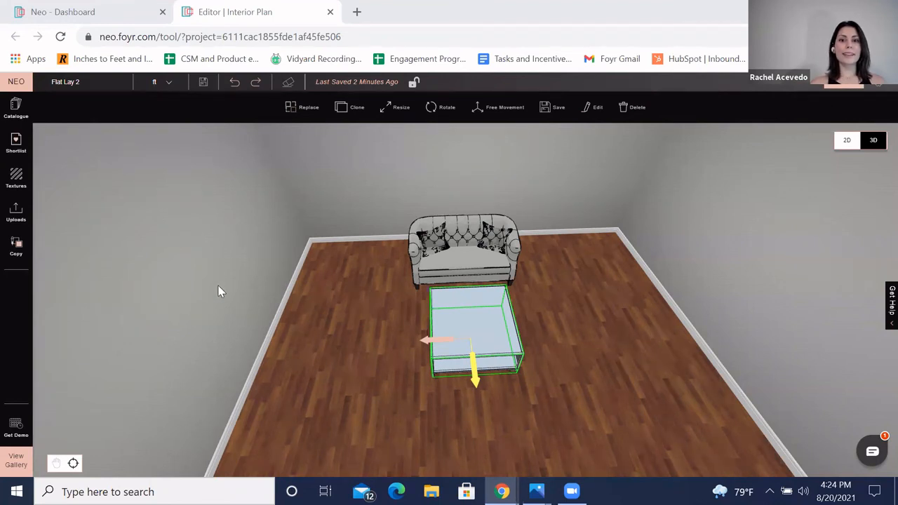
Step: Search the product catalogue for Geometrics products
scroll(622, 285, "up", 3)
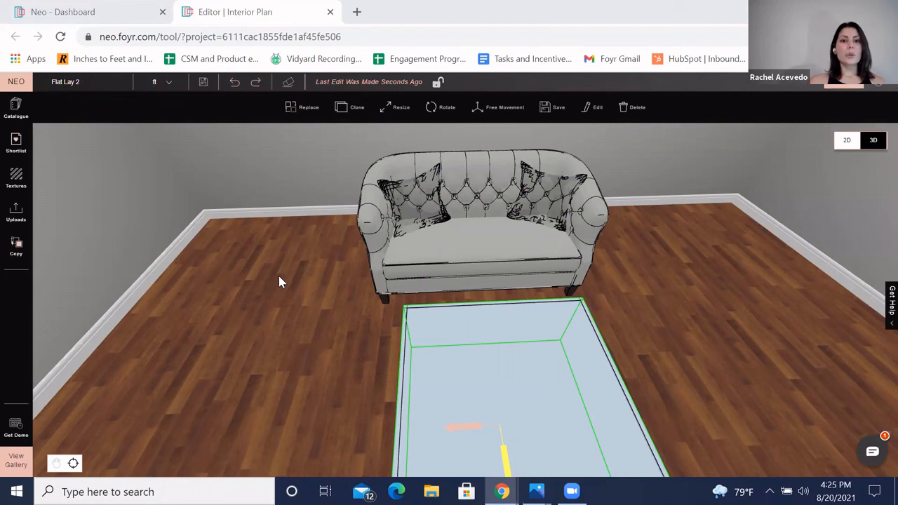
scroll(369, 306, "down", 5)
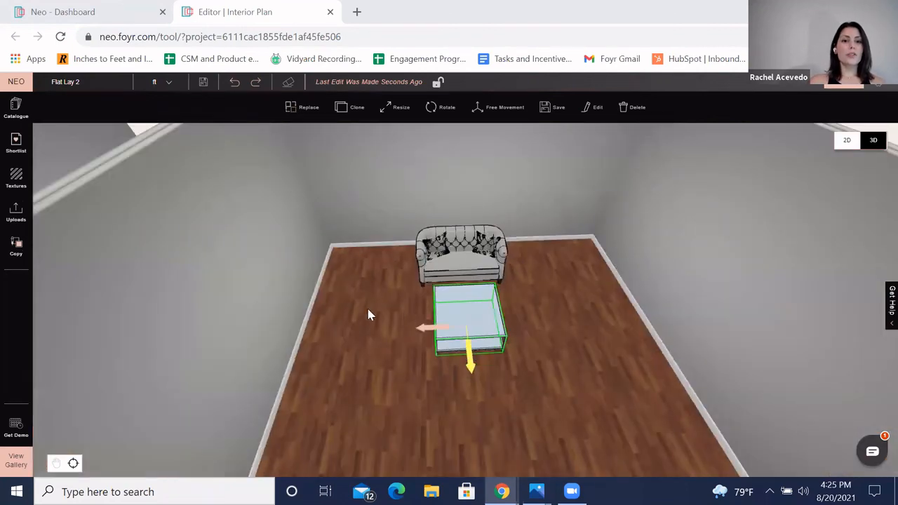
left_click_drag(371, 306, 279, 302)
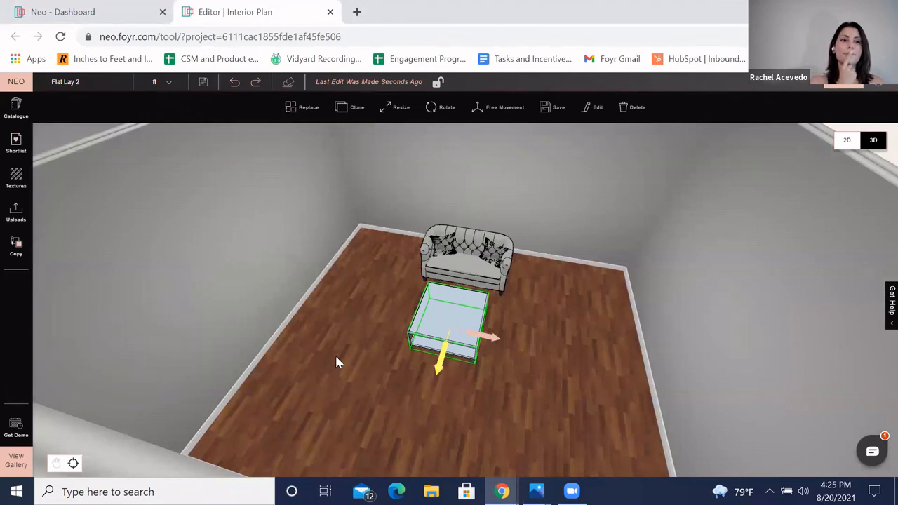
left_click(16, 109)
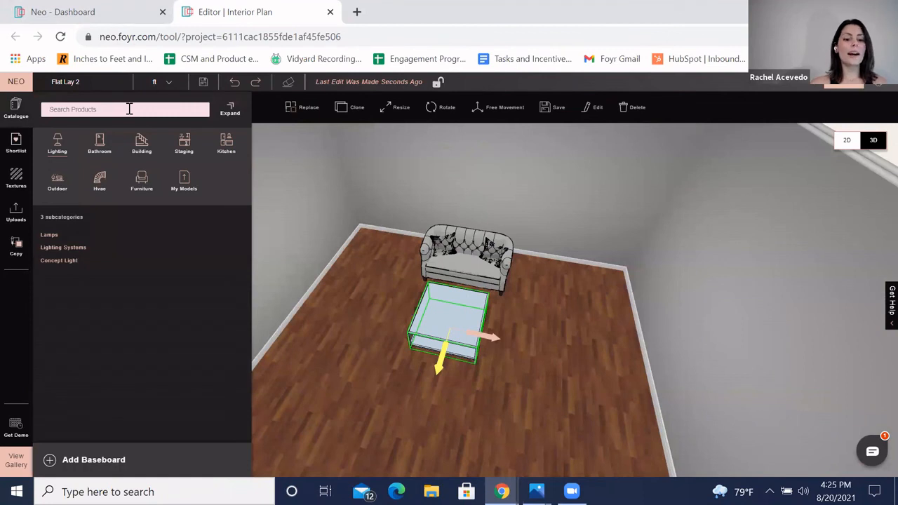
type("Geomtrics")
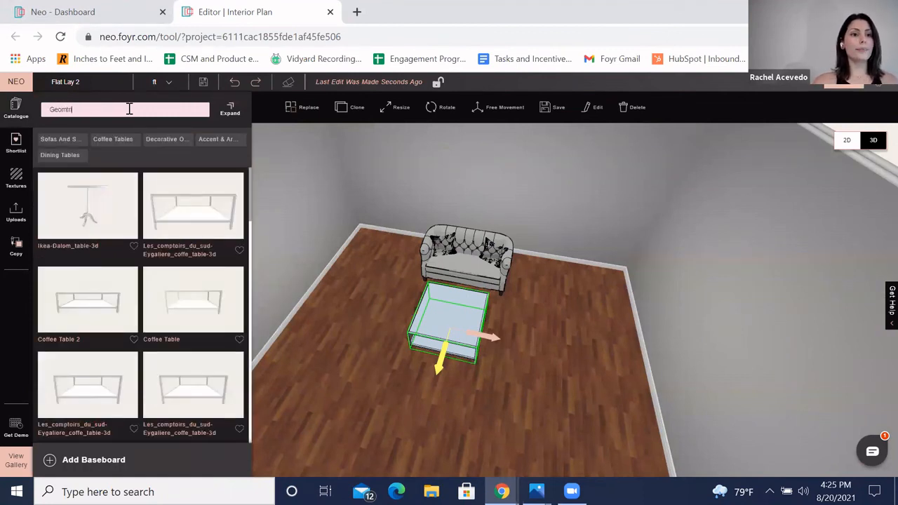
key("BackSpace")
key("BackSpace")
key("BackSpace")
type("etrics")
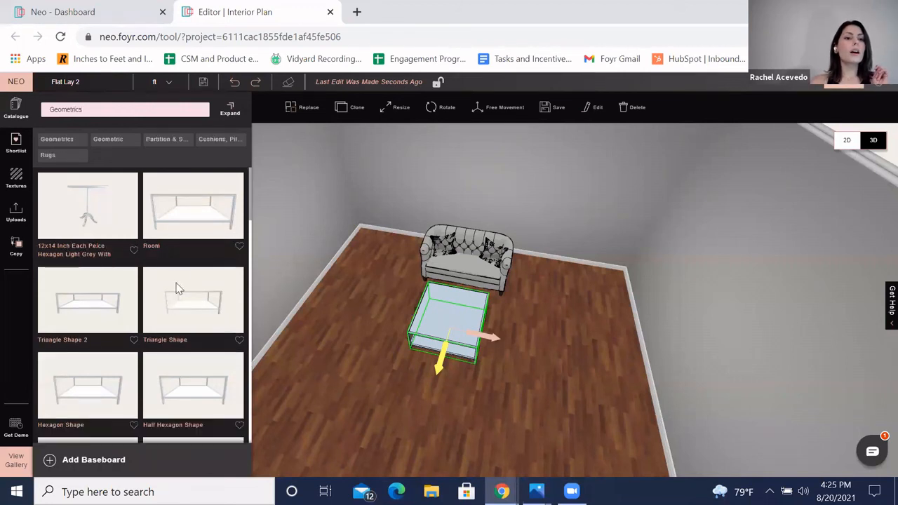
Step: Place a Hollow Semi Cylinder Ceiling Docked shape at the top of the room's back wall
scroll(195, 279, "down", 1)
scroll(175, 274, "down", 2)
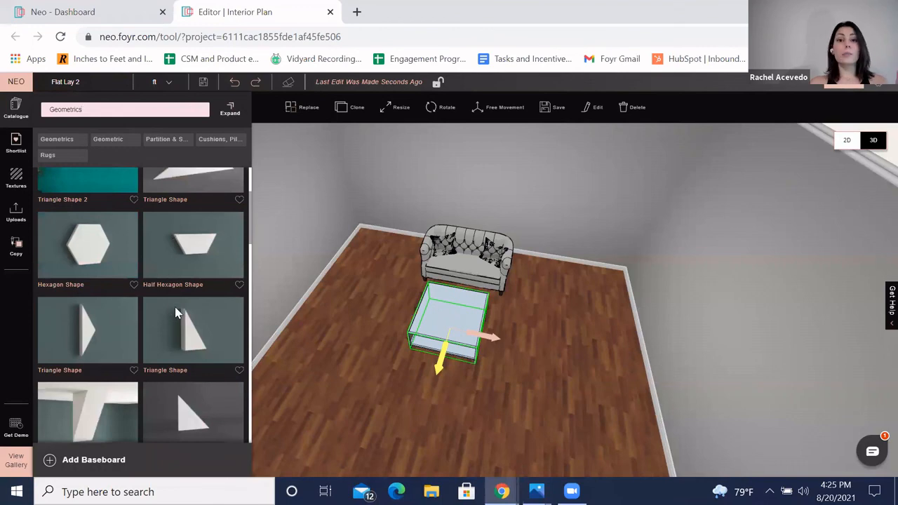
scroll(175, 312, "down", 6)
scroll(236, 273, "up", 2)
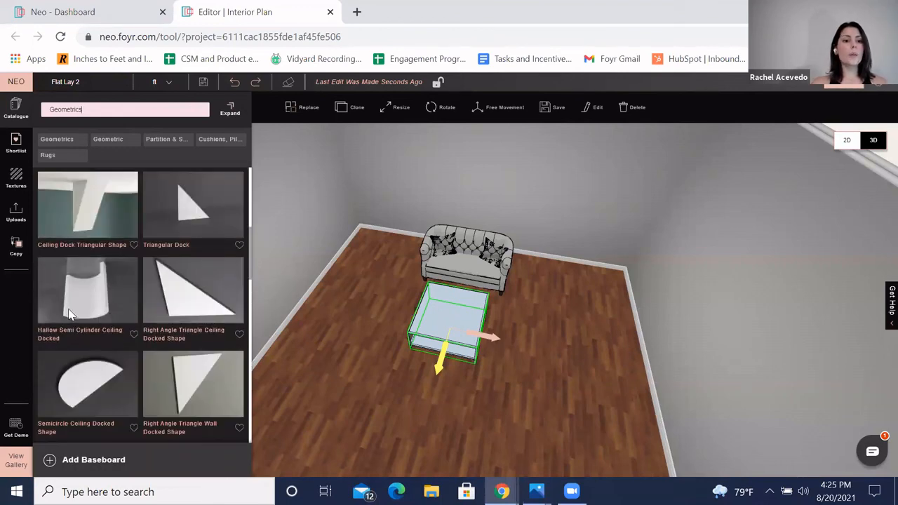
left_click_drag(97, 318, 318, 260)
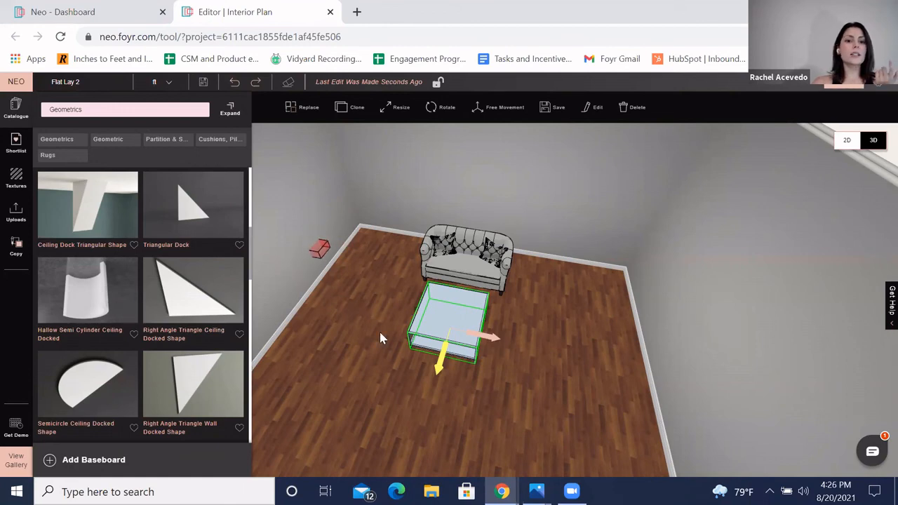
scroll(380, 332, "down", 5)
left_click_drag(394, 274, 373, 279)
mouse_move(75, 329)
left_mouse_down()
mouse_move(352, 199)
mouse_move(407, 189)
mouse_move(394, 205)
left_mouse_up()
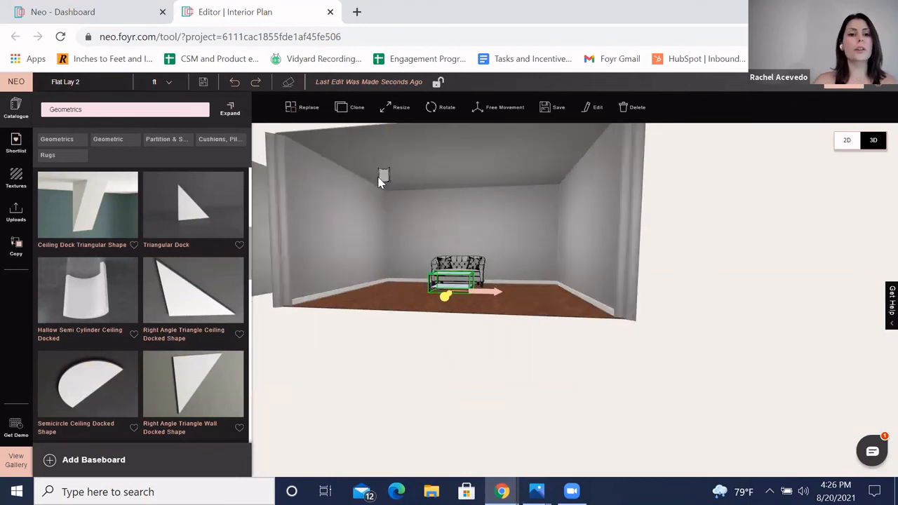
Step: Widen the ceiling docked shape along the wall with Resize
left_click(384, 179)
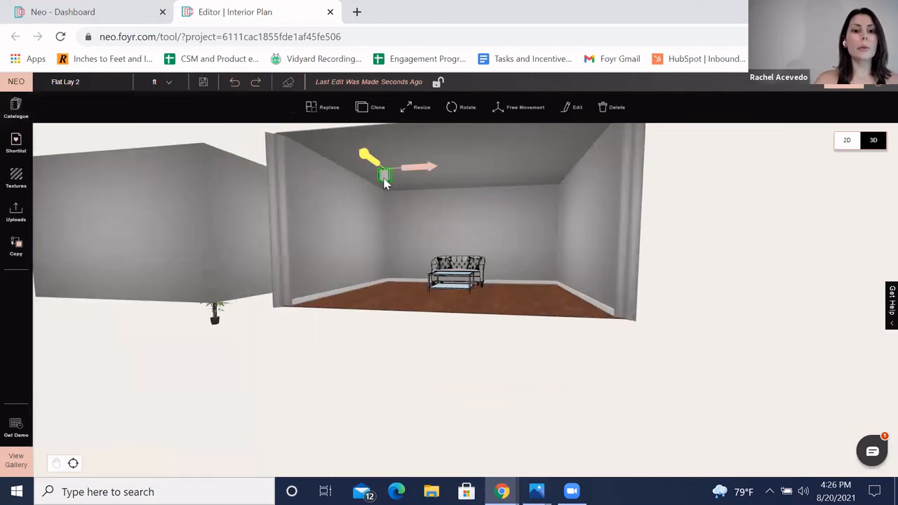
scroll(461, 219, "up", 8)
scroll(549, 255, "down", 6)
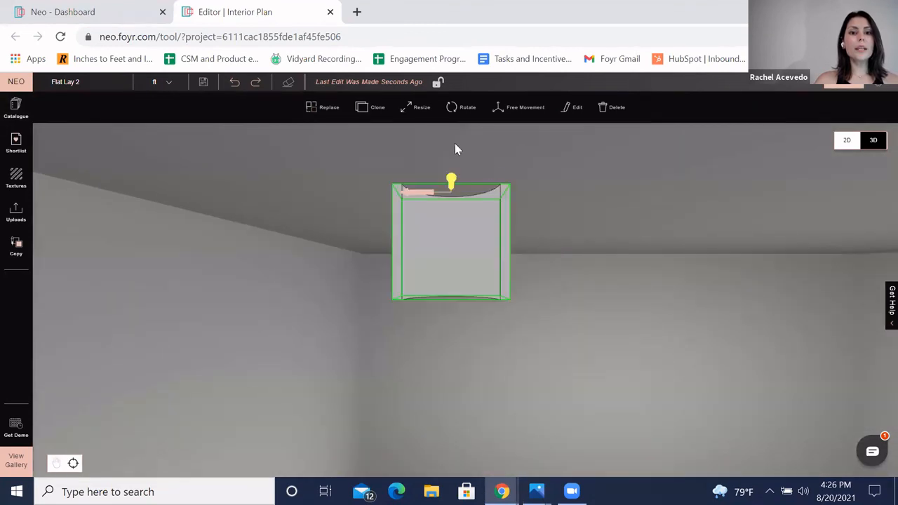
left_click(416, 108)
left_click_drag(505, 245, 708, 249)
Step: Rotate the ceiling docked shape about its vertical axis to about -160 degrees
scroll(497, 289, "down", 4)
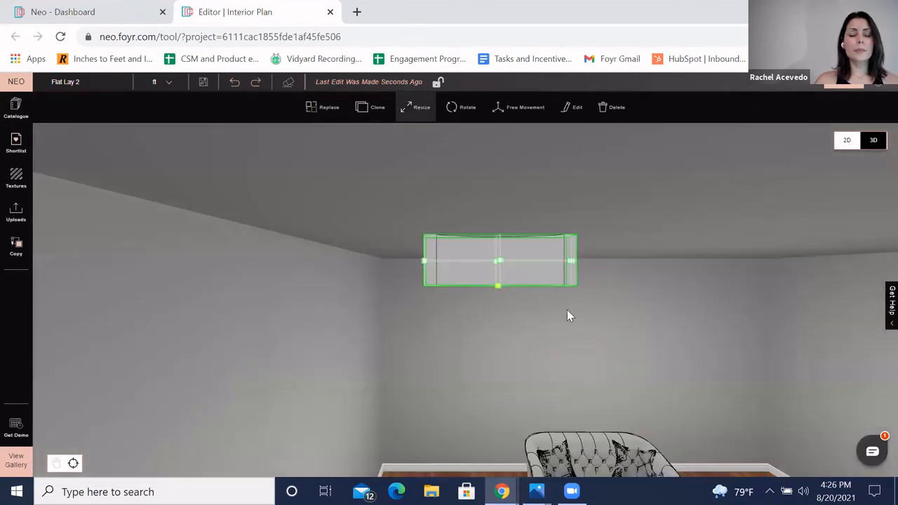
scroll(534, 318, "down", 3)
left_click_drag(534, 319, 272, 358)
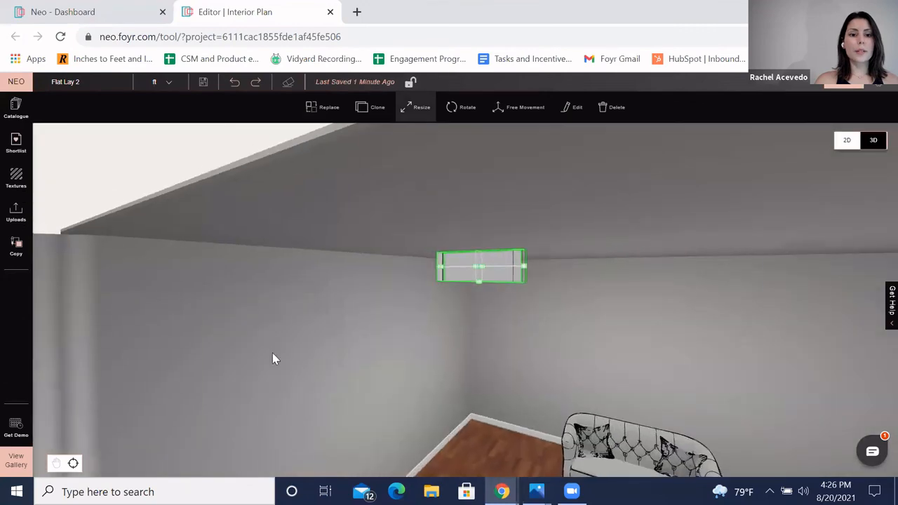
left_click(461, 111)
left_click_drag(508, 254, 462, 257)
left_click_drag(736, 282, 525, 251)
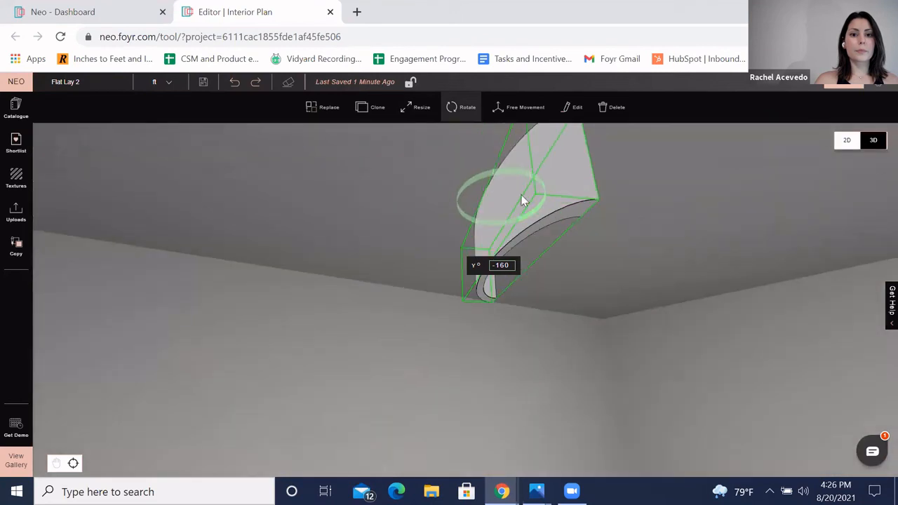
left_click(462, 111)
left_click_drag(487, 174, 549, 201)
Step: Stretch the shape down to the floor so it forms a tall, narrow column against the wall
left_click(416, 106)
scroll(501, 295, "down", 5)
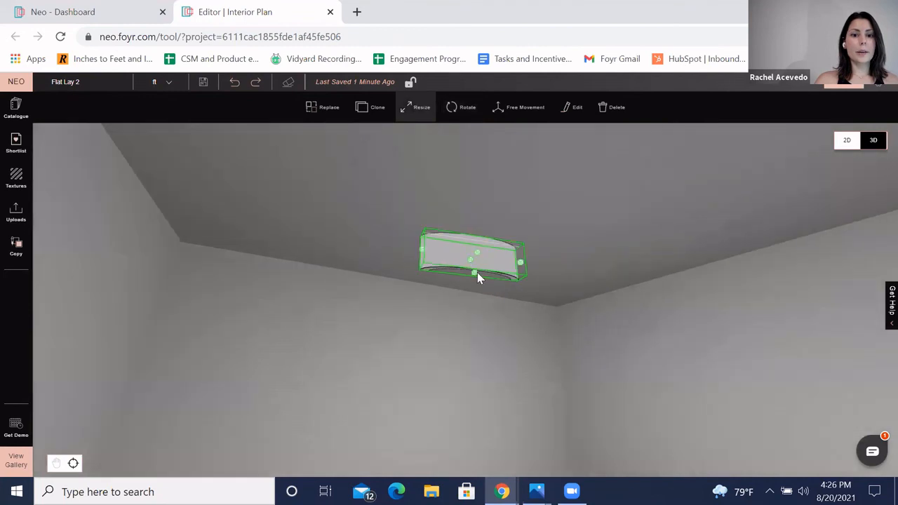
left_click_drag(474, 284, 483, 443)
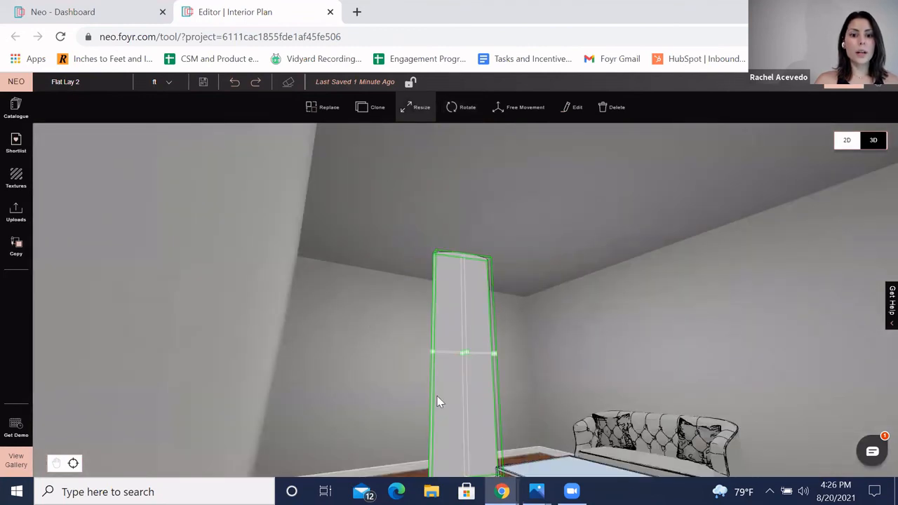
left_click_drag(418, 361, 495, 377)
left_click(470, 412)
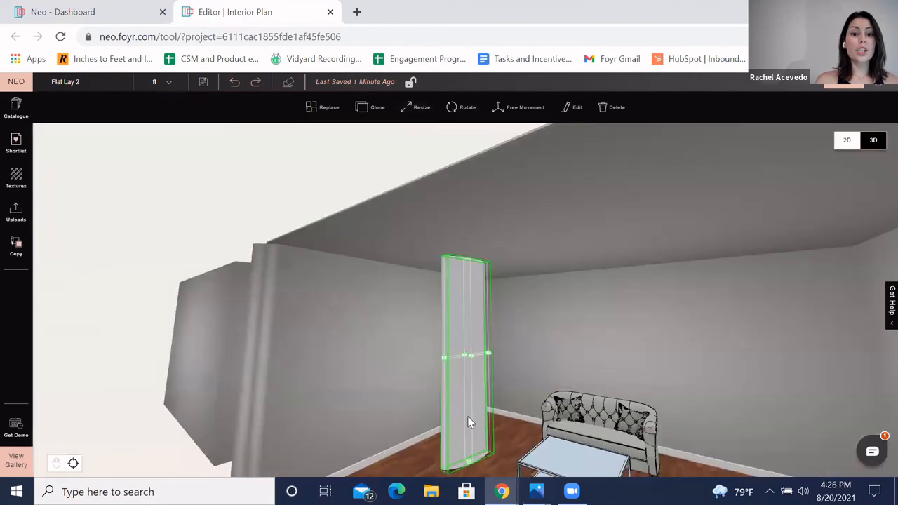
left_click_drag(492, 261, 479, 259)
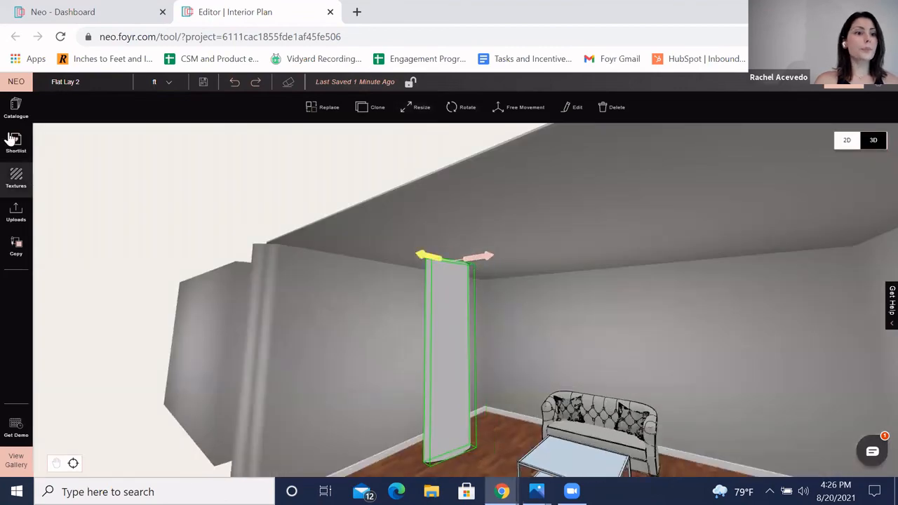
Step: Apply the Textured Curtain Material from the Fabric Sheer textures to the tall shape
left_click(16, 177)
double_click(96, 108)
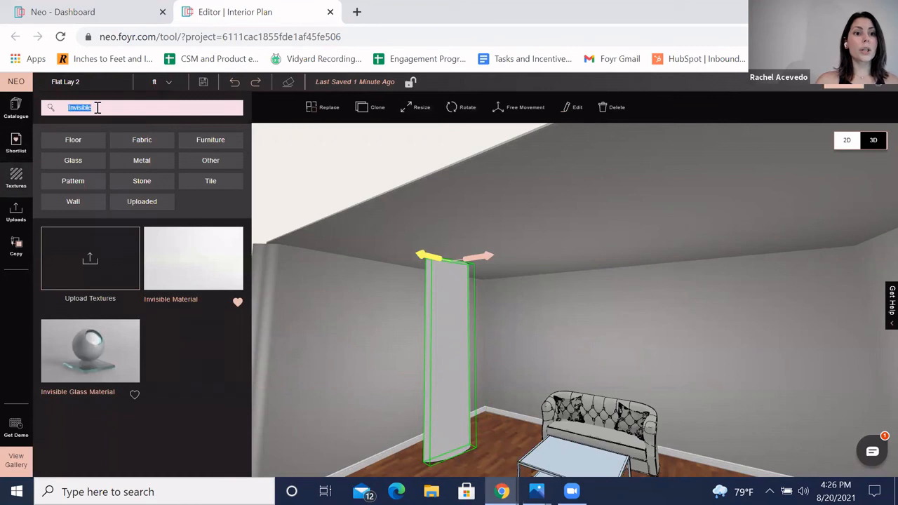
key("BackSpace")
left_click(145, 140)
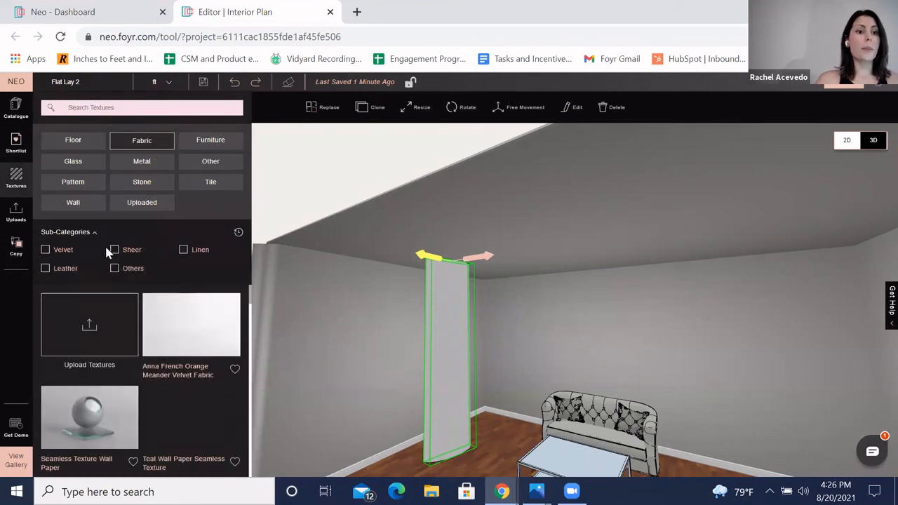
left_click(115, 251)
left_click_drag(182, 336, 450, 393)
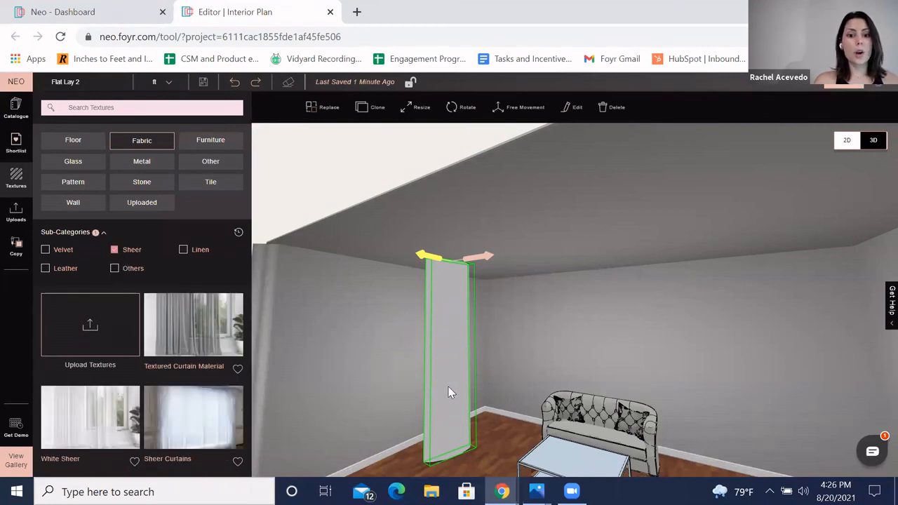
left_click_drag(375, 342, 343, 333)
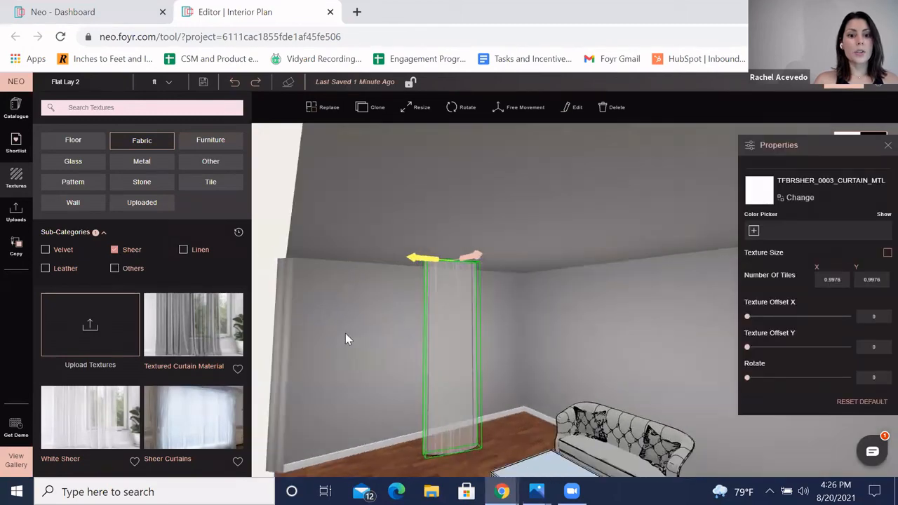
Step: Adjust the curtain shape's width and depth with the Resize handles
scroll(387, 352, "up", 3)
left_click_drag(387, 352, 443, 329)
left_click(421, 110)
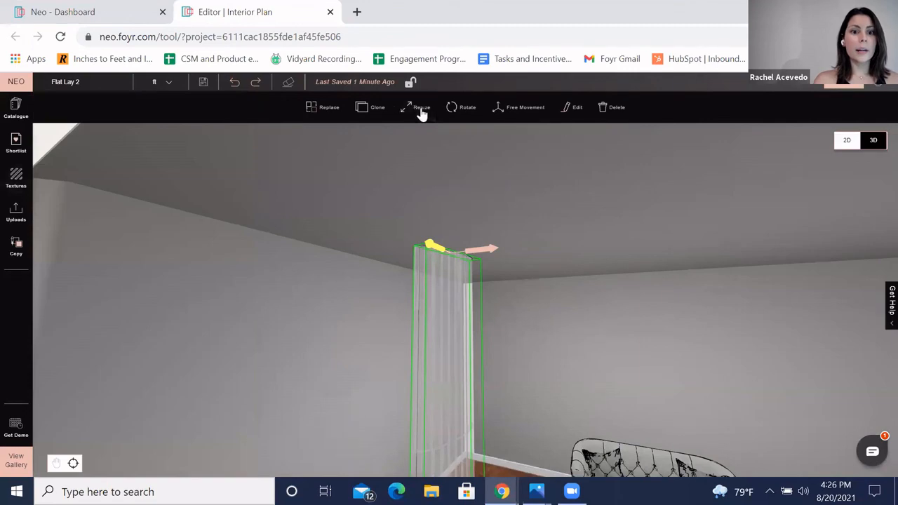
left_click_drag(380, 346, 402, 360)
left_click_drag(438, 393, 404, 388)
left_click_drag(315, 371, 539, 343)
left_click_drag(396, 343, 365, 76)
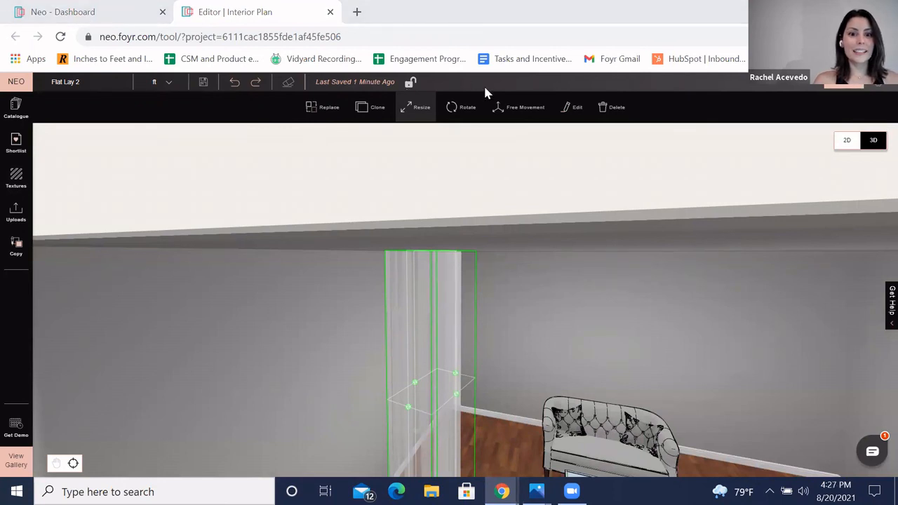
left_click(324, 352)
left_click(16, 107)
scroll(141, 335, "down", 5)
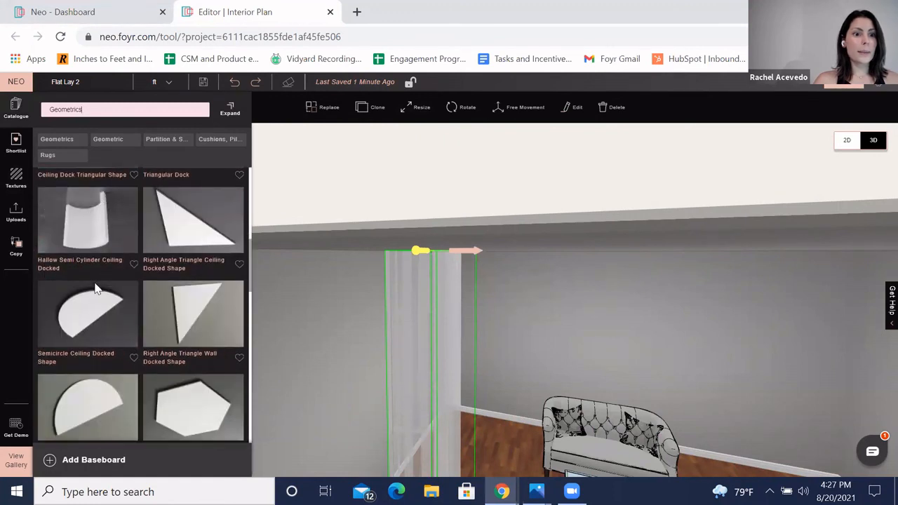
scroll(337, 342, "down", 3)
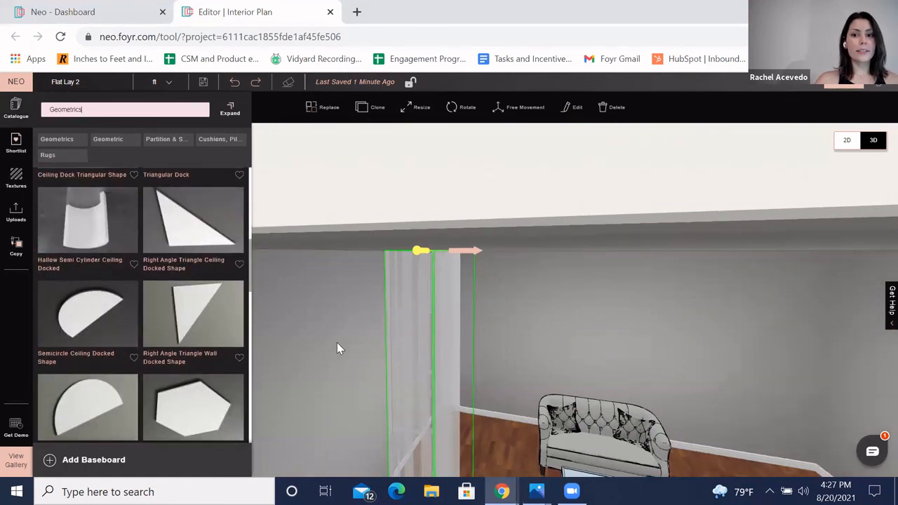
mouse_move(362, 351)
left_mouse_down()
mouse_move(397, 369)
mouse_move(349, 344)
left_mouse_up()
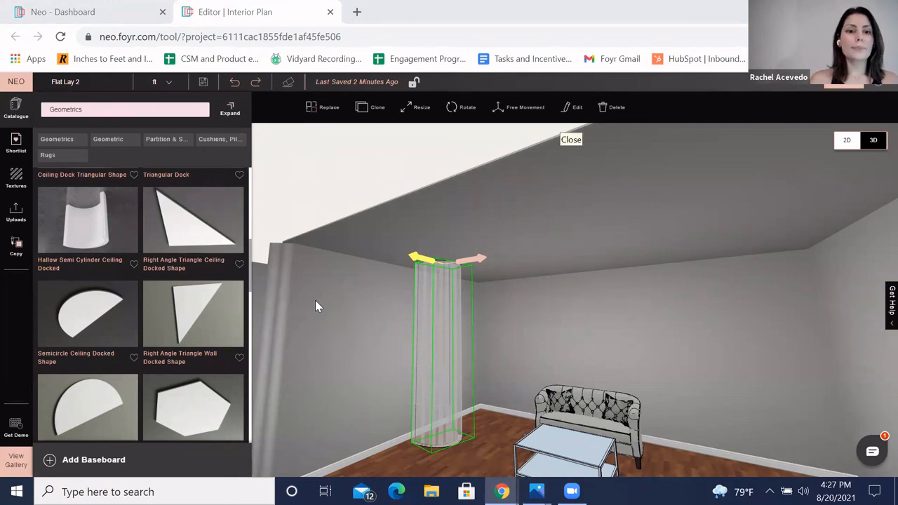
Step: Select the curtain shape and delete it from the room
left_click_drag(387, 321, 408, 317)
left_click(377, 318)
left_click(454, 304)
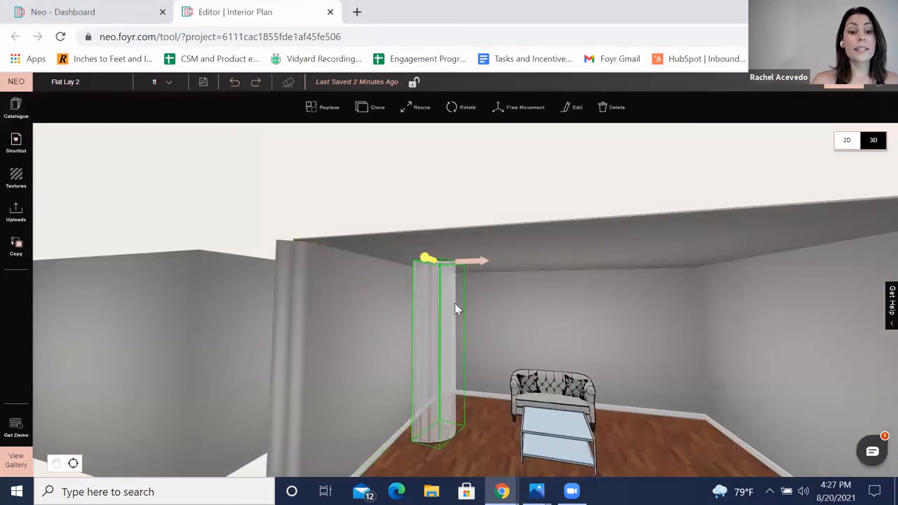
key("Delete")
Step: Open the catalogue and search for Windows
scroll(474, 326, "down", 5)
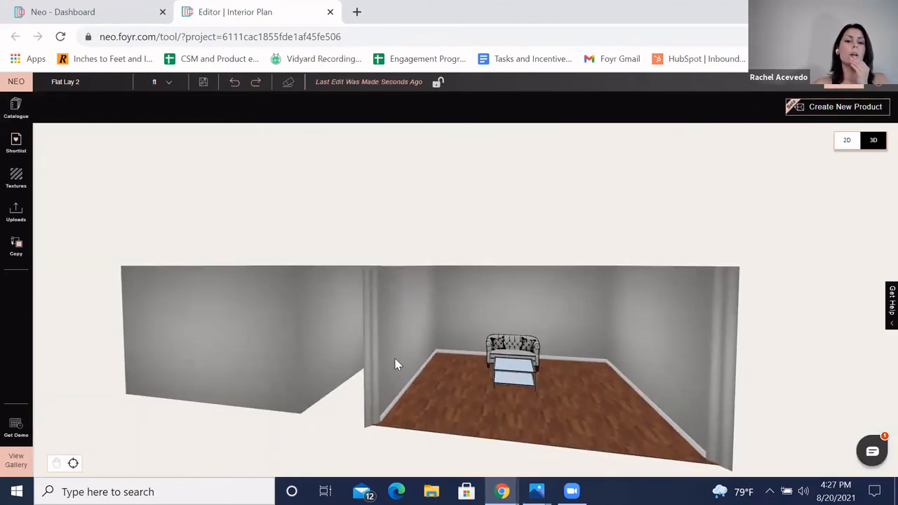
left_click(16, 109)
left_click(90, 113)
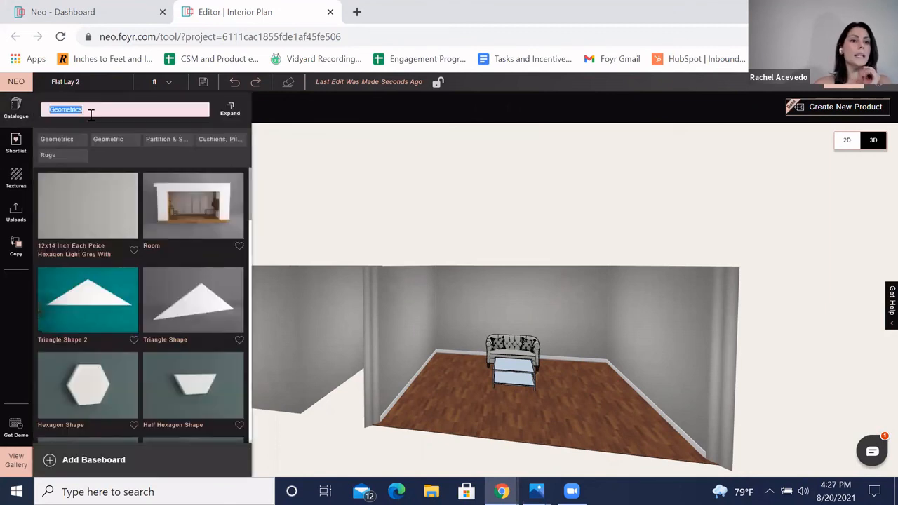
type("Windows")
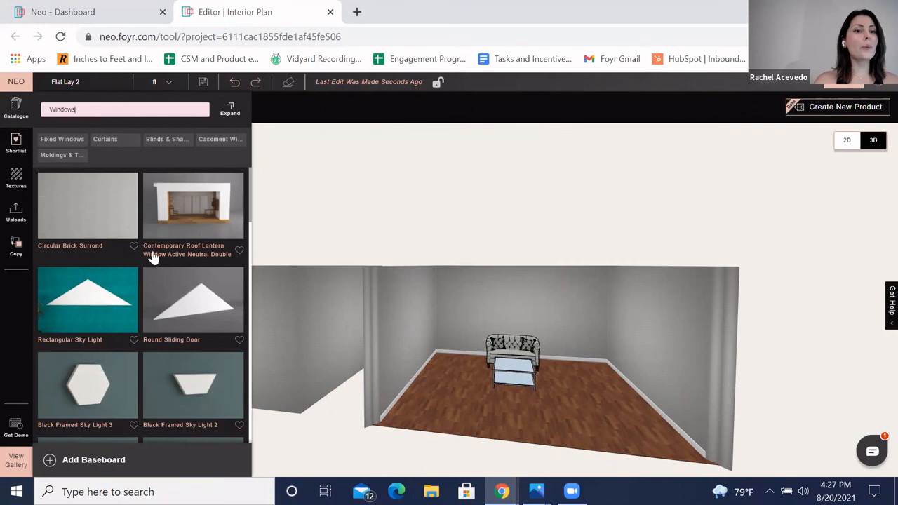
Step: Browse through the Windows search results
scroll(219, 293, "down", 1)
scroll(218, 294, "down", 4)
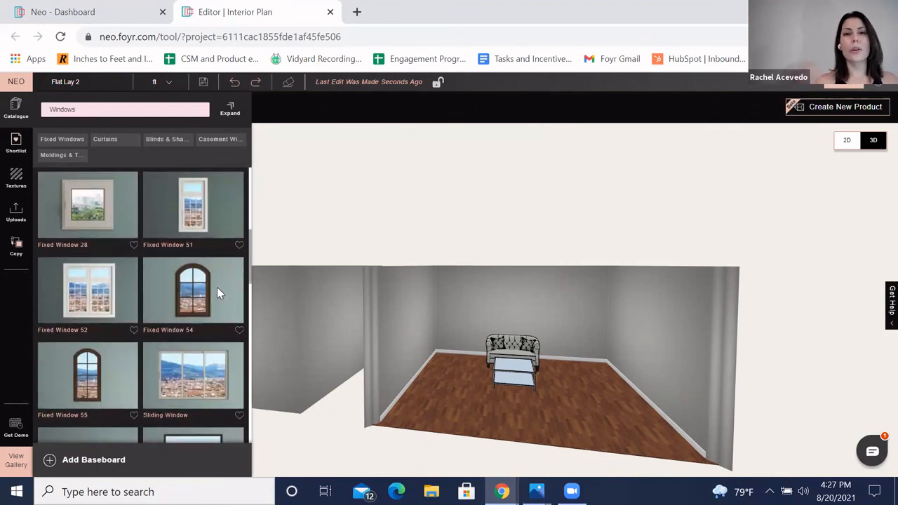
scroll(186, 344, "down", 1)
scroll(186, 344, "down", 8)
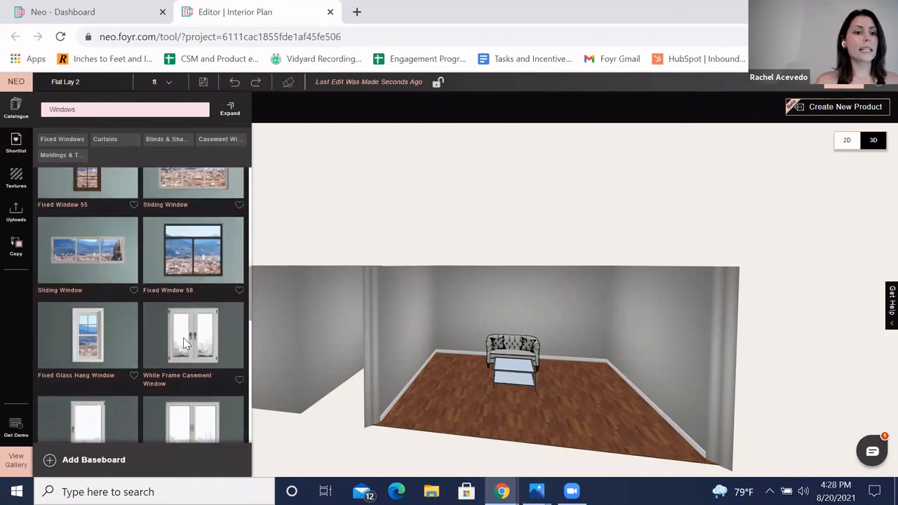
scroll(195, 348, "down", 6)
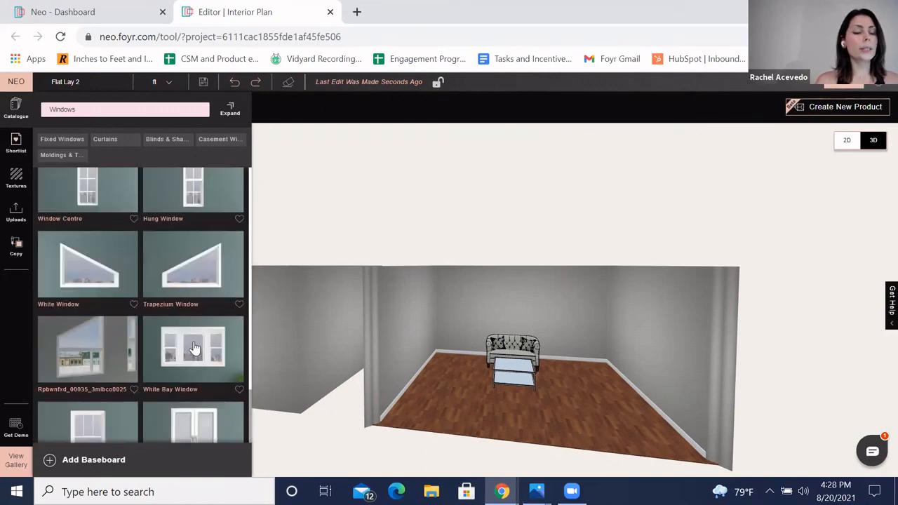
scroll(200, 341, "down", 10)
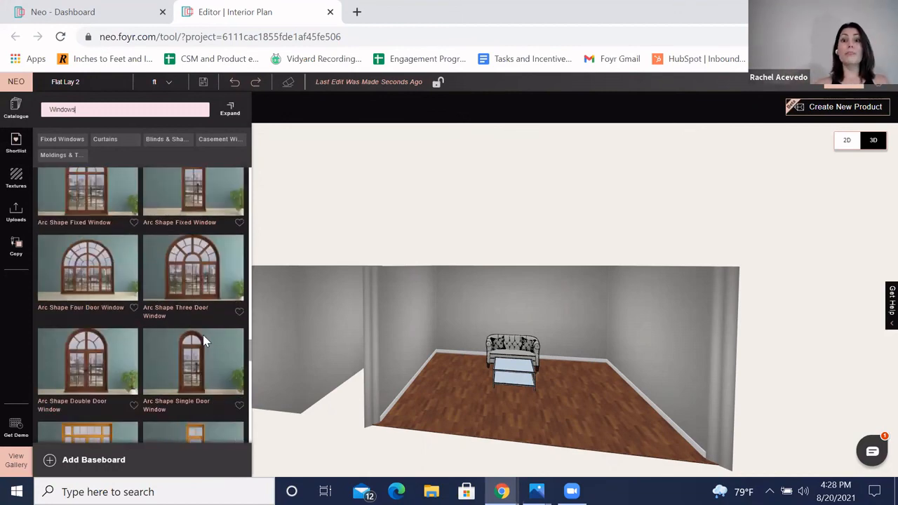
scroll(195, 381, "down", 5)
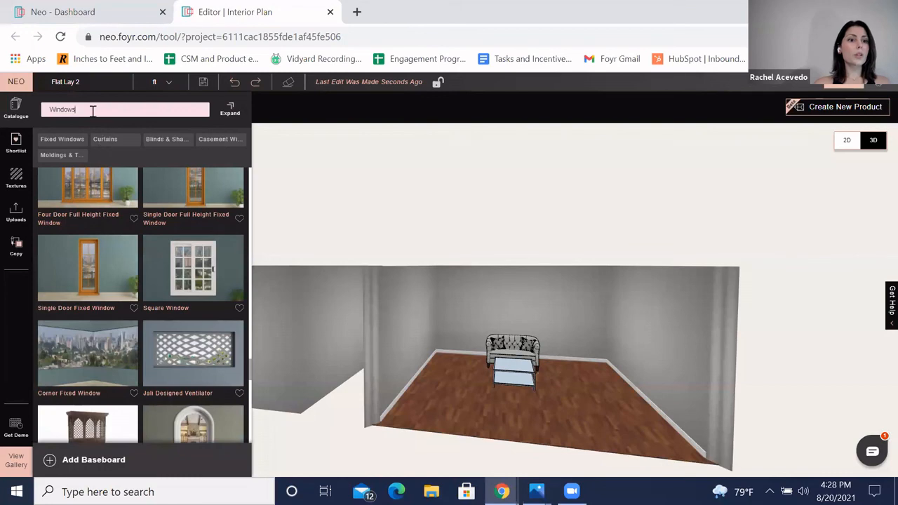
scroll(166, 351, "down", 5)
scroll(167, 351, "down", 5)
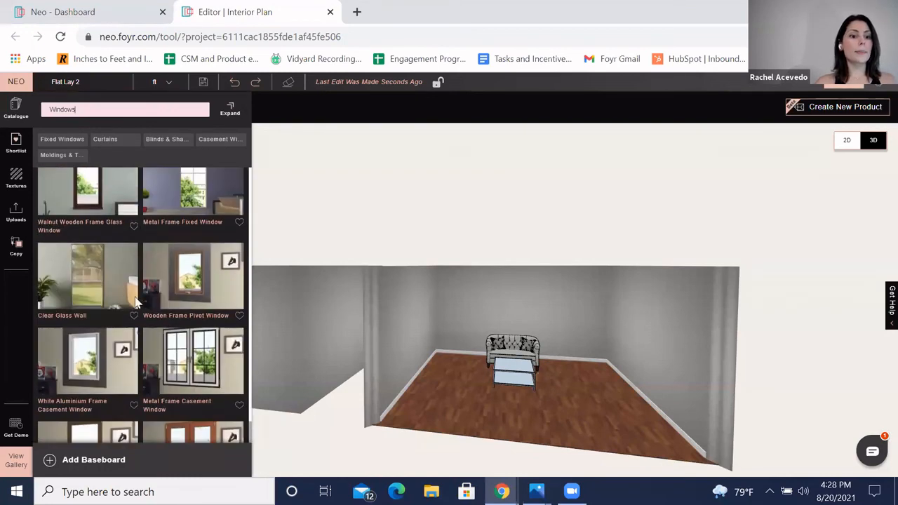
Step: Refine the catalogue search to Bay Windows
double_click(96, 111)
left_click(95, 111)
type("bay Windo")
key("BackSpace")
key("BackSpace")
key("BackSpace")
key("BackSpace")
key("BackSpace")
key("BackSpace")
key("BackSpace")
key("BackSpace")
key("BackSpace")
key("BackSpace")
key("BackSpace")
key("BackSpace")
key("BackSpace")
key("BackSpace")
key("BackSpace")
key("BackSpace")
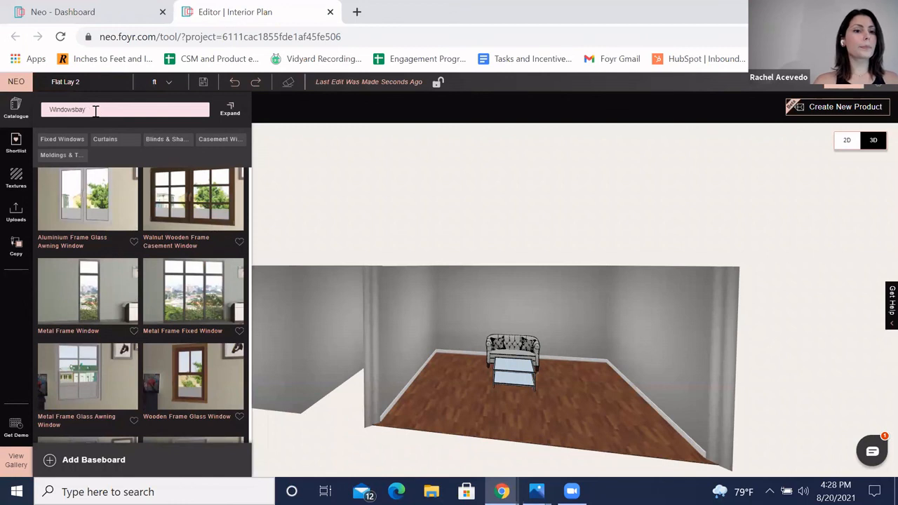
type("Bay Windows")
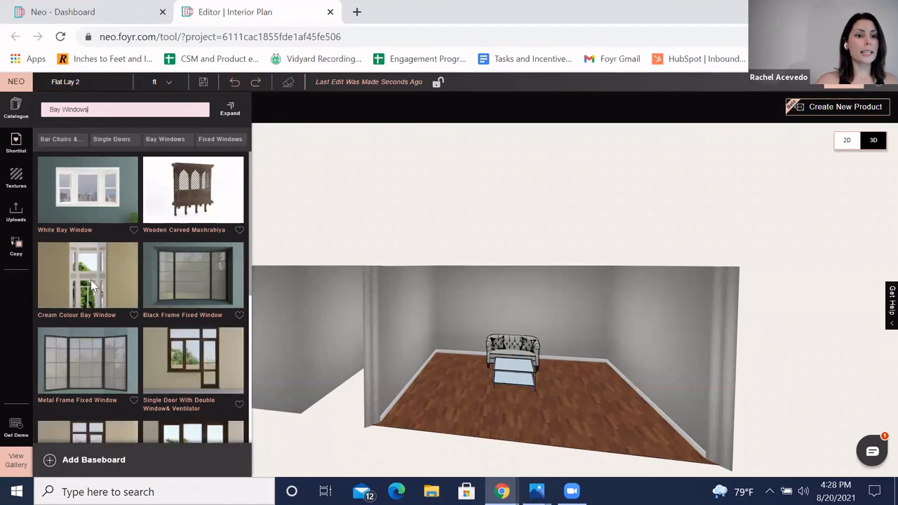
scroll(91, 295, "down", 1)
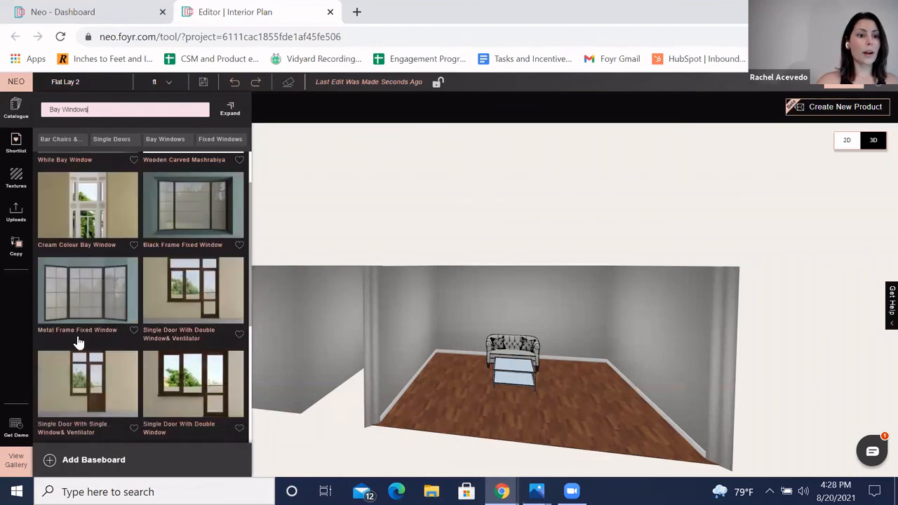
scroll(99, 307, "up", 1)
Step: Place the Cream Colour Bay Window into the room against the wall and select it
left_click_drag(87, 295, 447, 377)
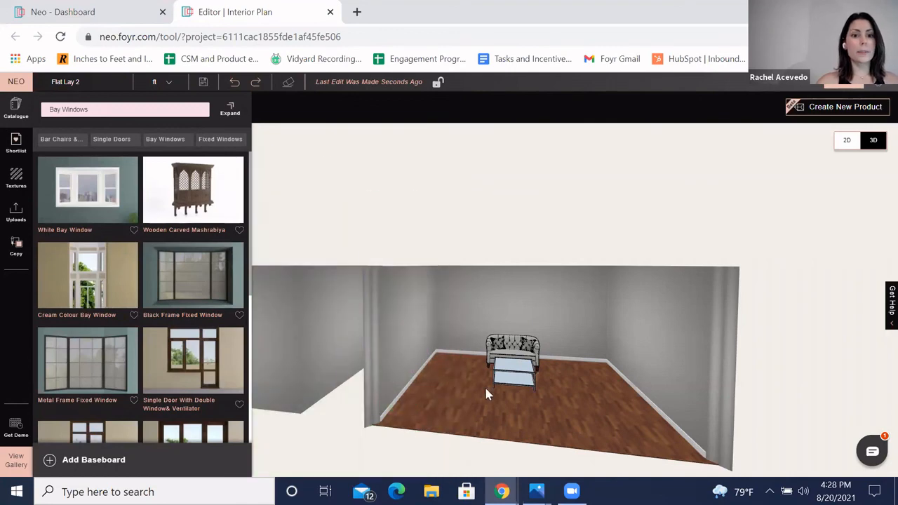
left_click_drag(535, 421, 432, 337)
left_click(432, 337)
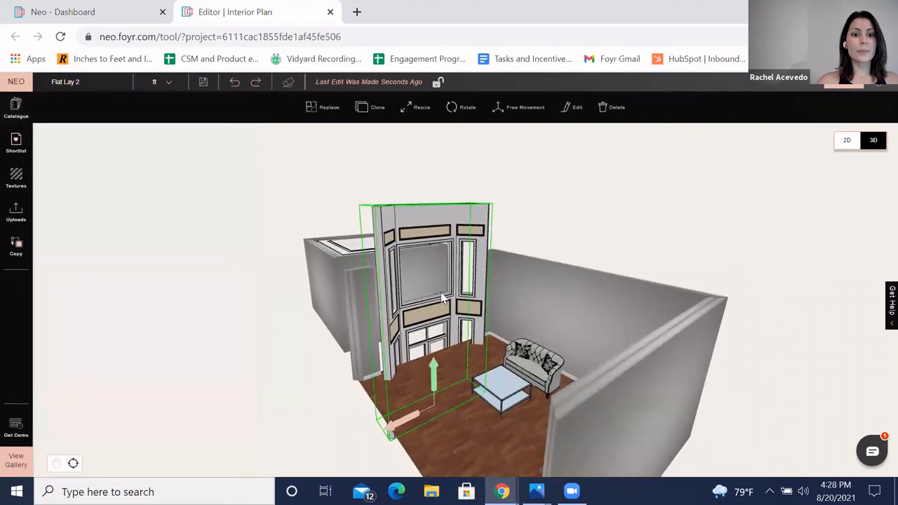
Step: Resize the bay window by pulling its top and bottom height handles inward
left_click(417, 107)
left_click_drag(432, 205, 436, 251)
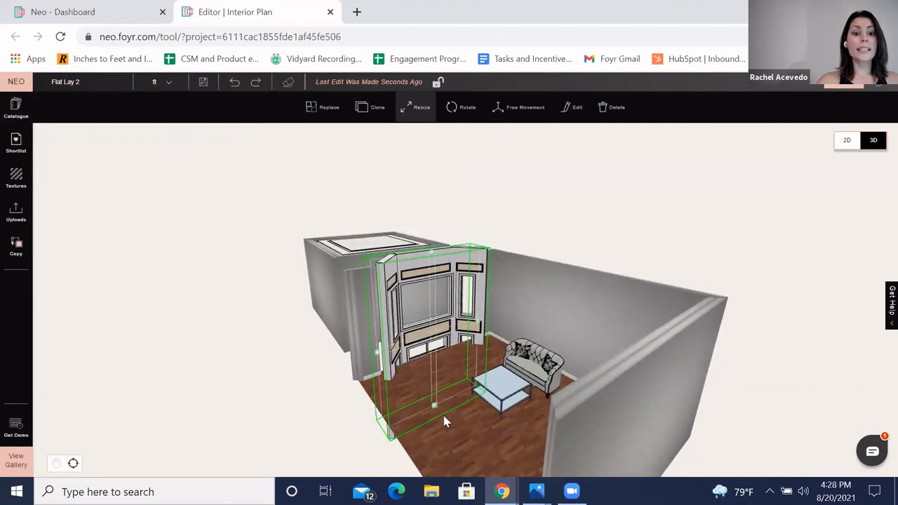
left_click_drag(434, 405, 430, 344)
left_click(506, 313)
Step: Lower the bay window's top edge further with the Resize height handle
scroll(602, 318, "up", 2)
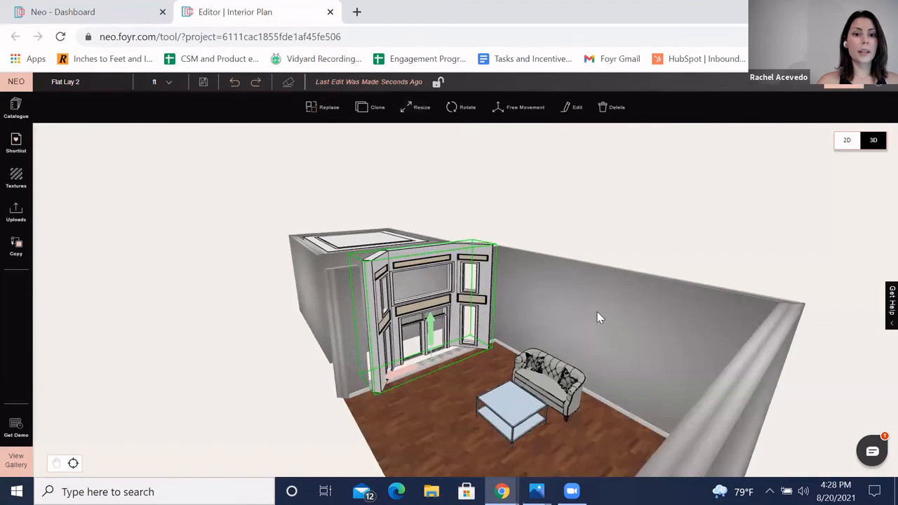
scroll(600, 315, "up", 3)
left_click_drag(567, 305, 308, 262)
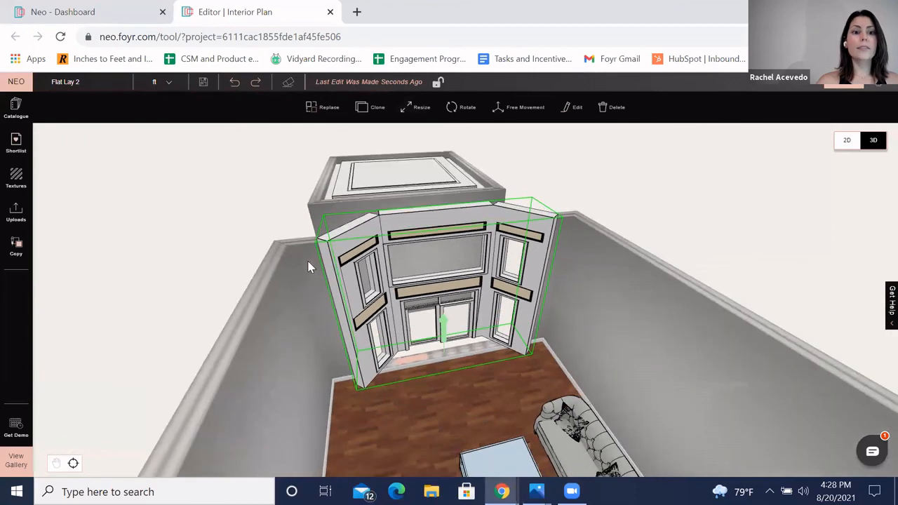
left_click(409, 116)
left_click_drag(510, 297, 501, 303)
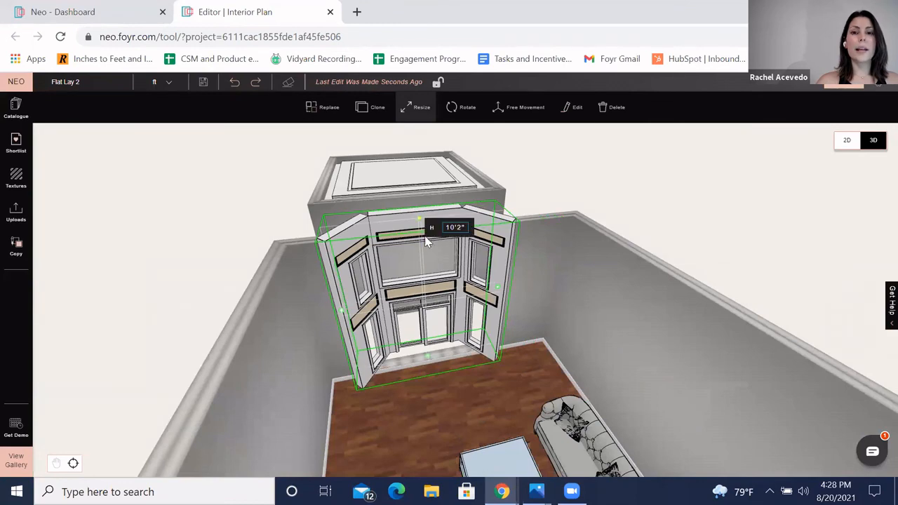
left_click_drag(424, 235, 423, 254)
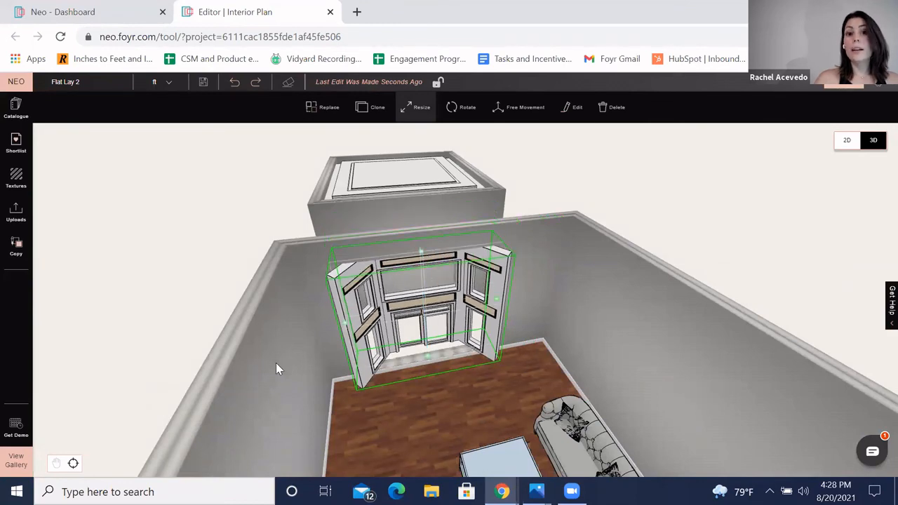
Step: Orbit around the room to examine how the bay window sits in the wall
left_click_drag(276, 331, 269, 356)
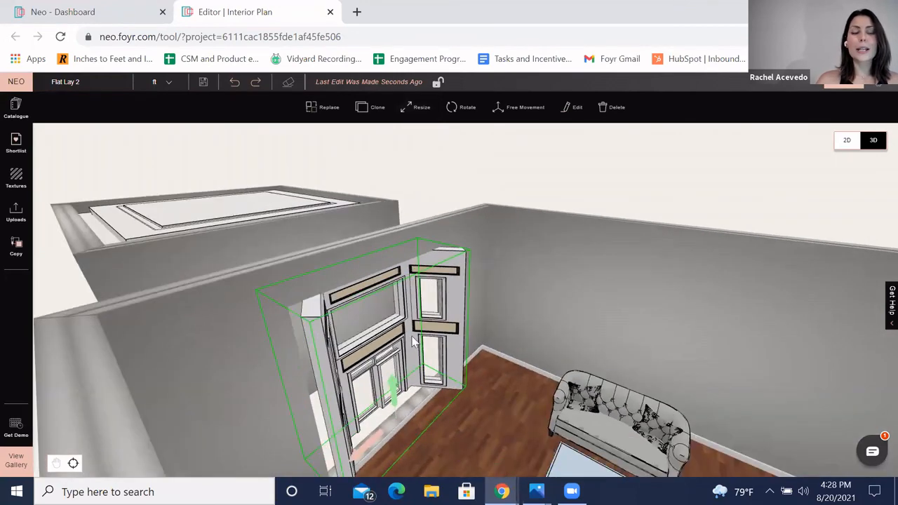
left_click_drag(531, 265, 415, 65)
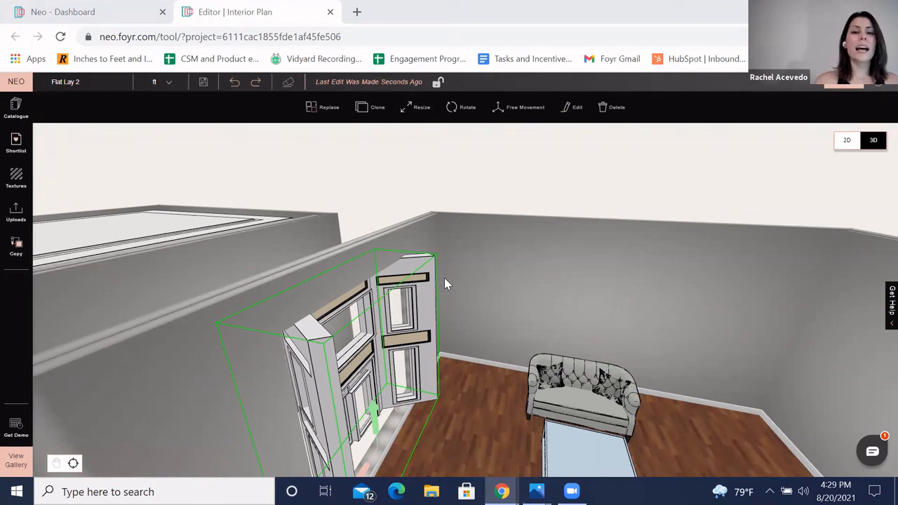
left_click_drag(607, 306, 585, 292)
scroll(600, 288, "down", 2)
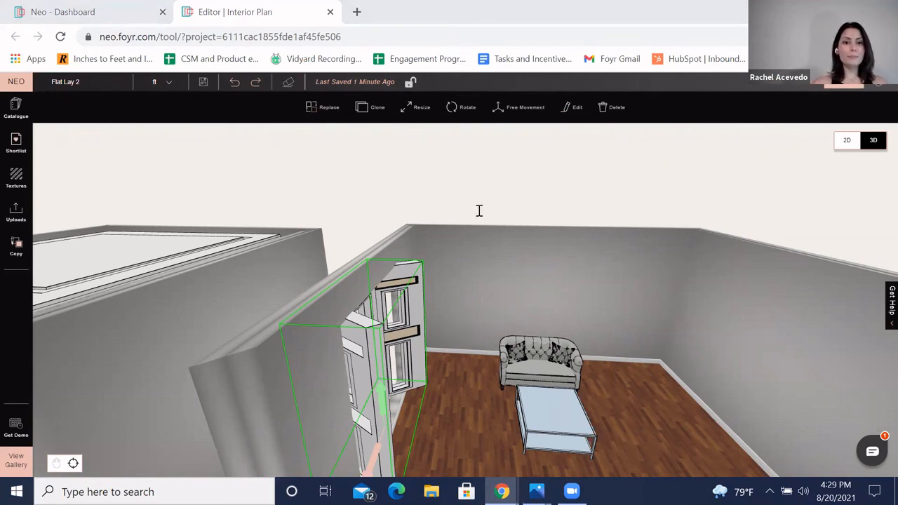
left_click_drag(479, 272, 471, 247)
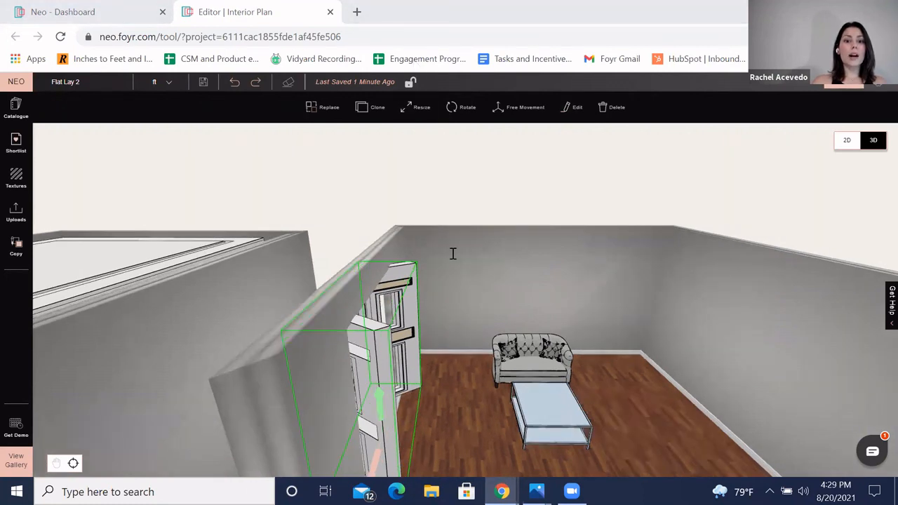